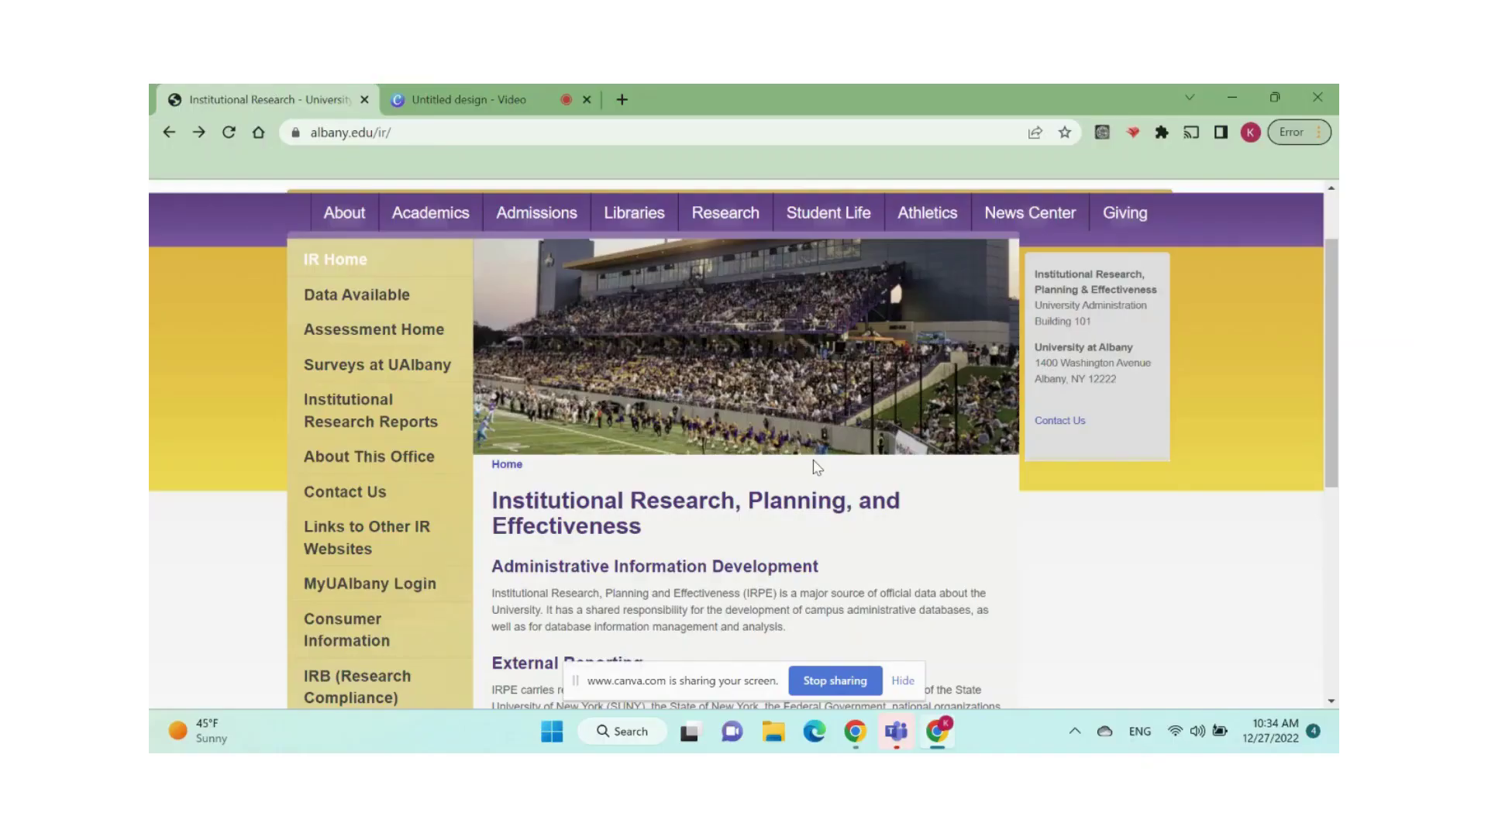
Go from Surveys at UAlbany to the university's Qualtrics page and launch Qualtrics.
{"action": "left_click", "coordinate": [435, 131]}
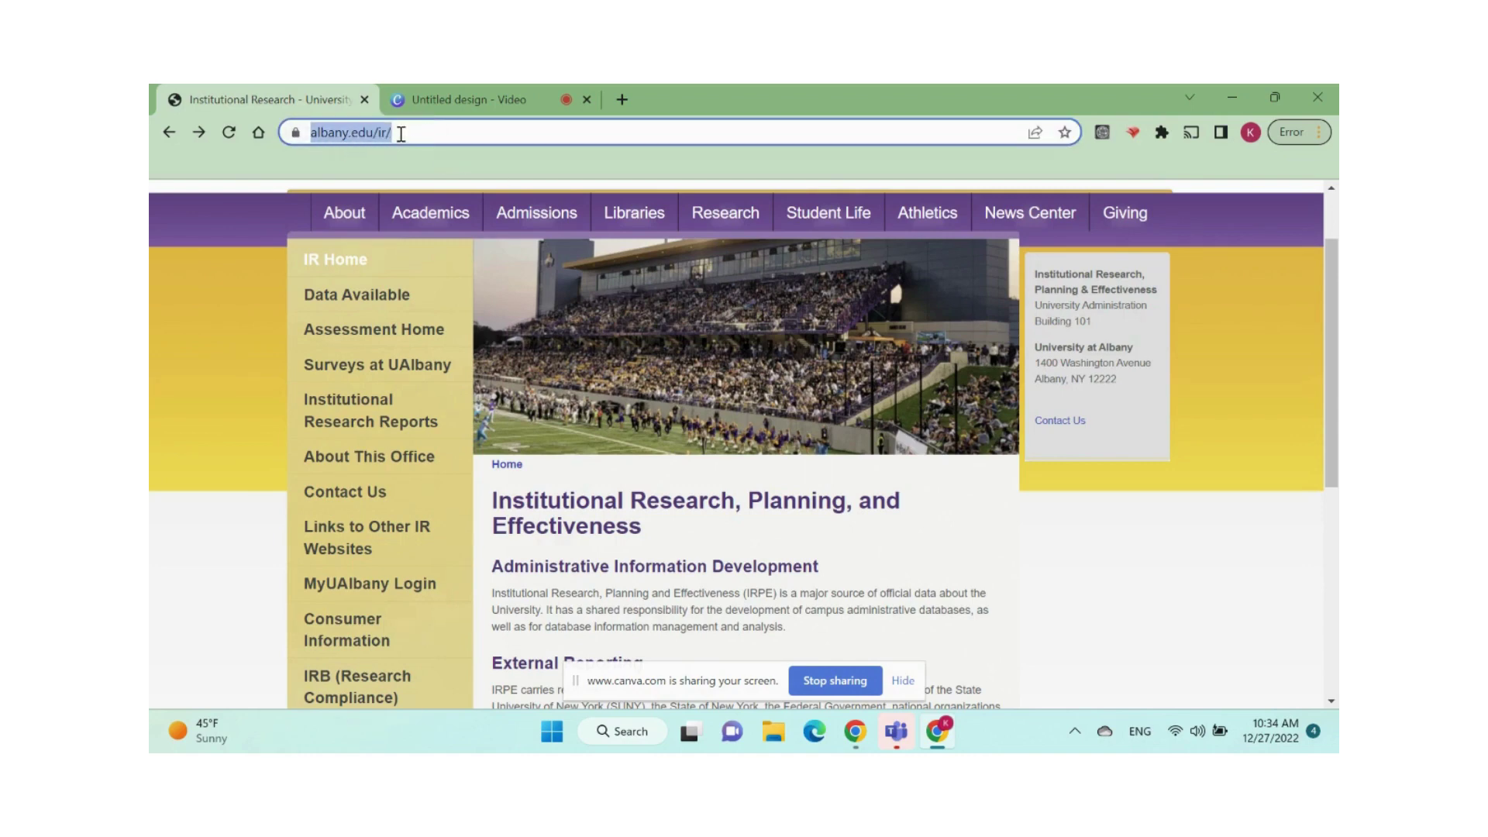
{"action": "left_click", "coordinate": [431, 376]}
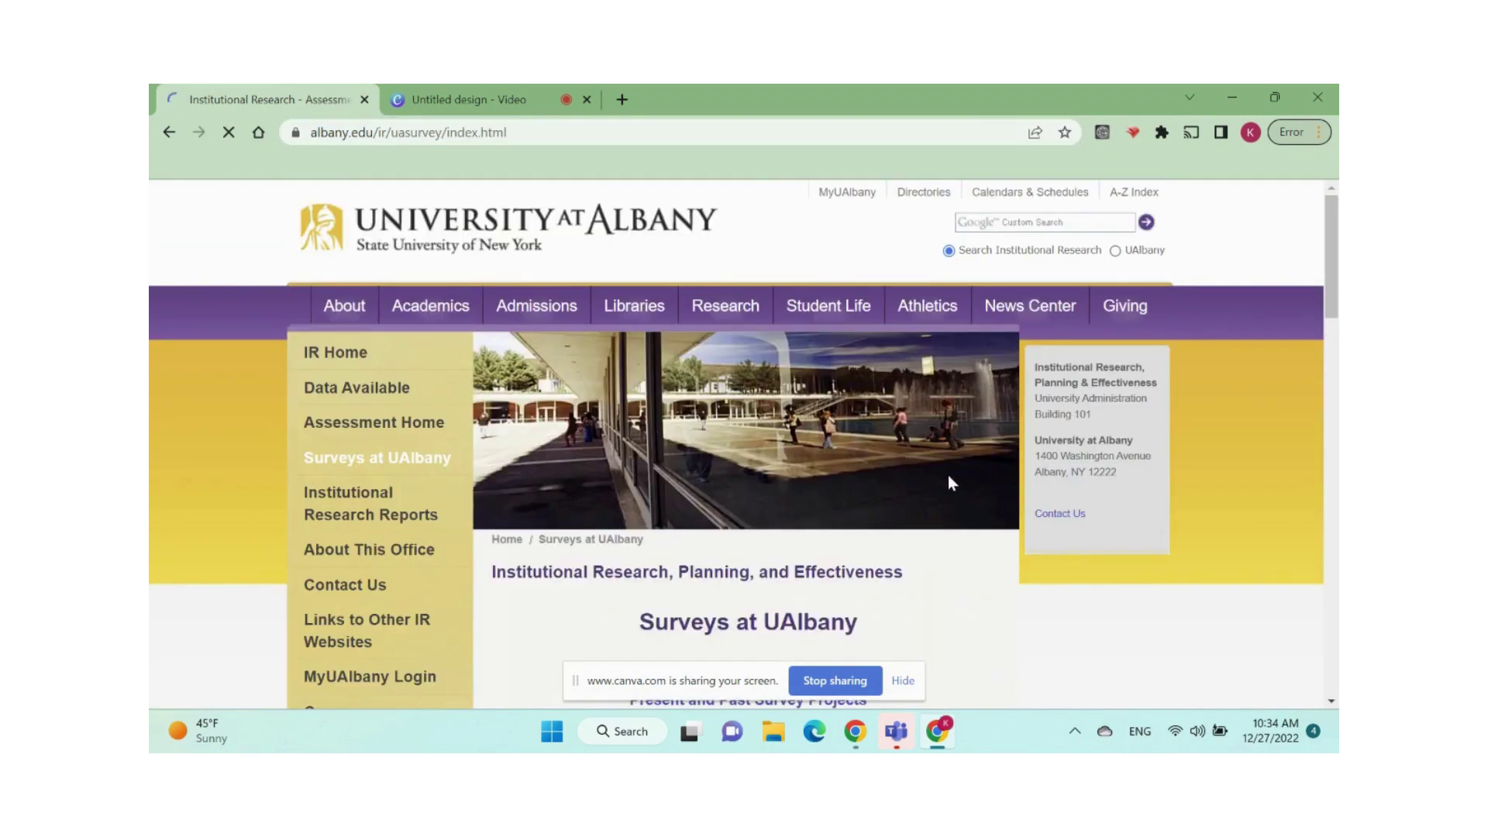
{"action": "scroll", "coordinate": [951, 482], "scroll_direction": "down", "scroll_amount": 3}
{"action": "scroll", "coordinate": [951, 483], "scroll_direction": "down", "scroll_amount": 7}
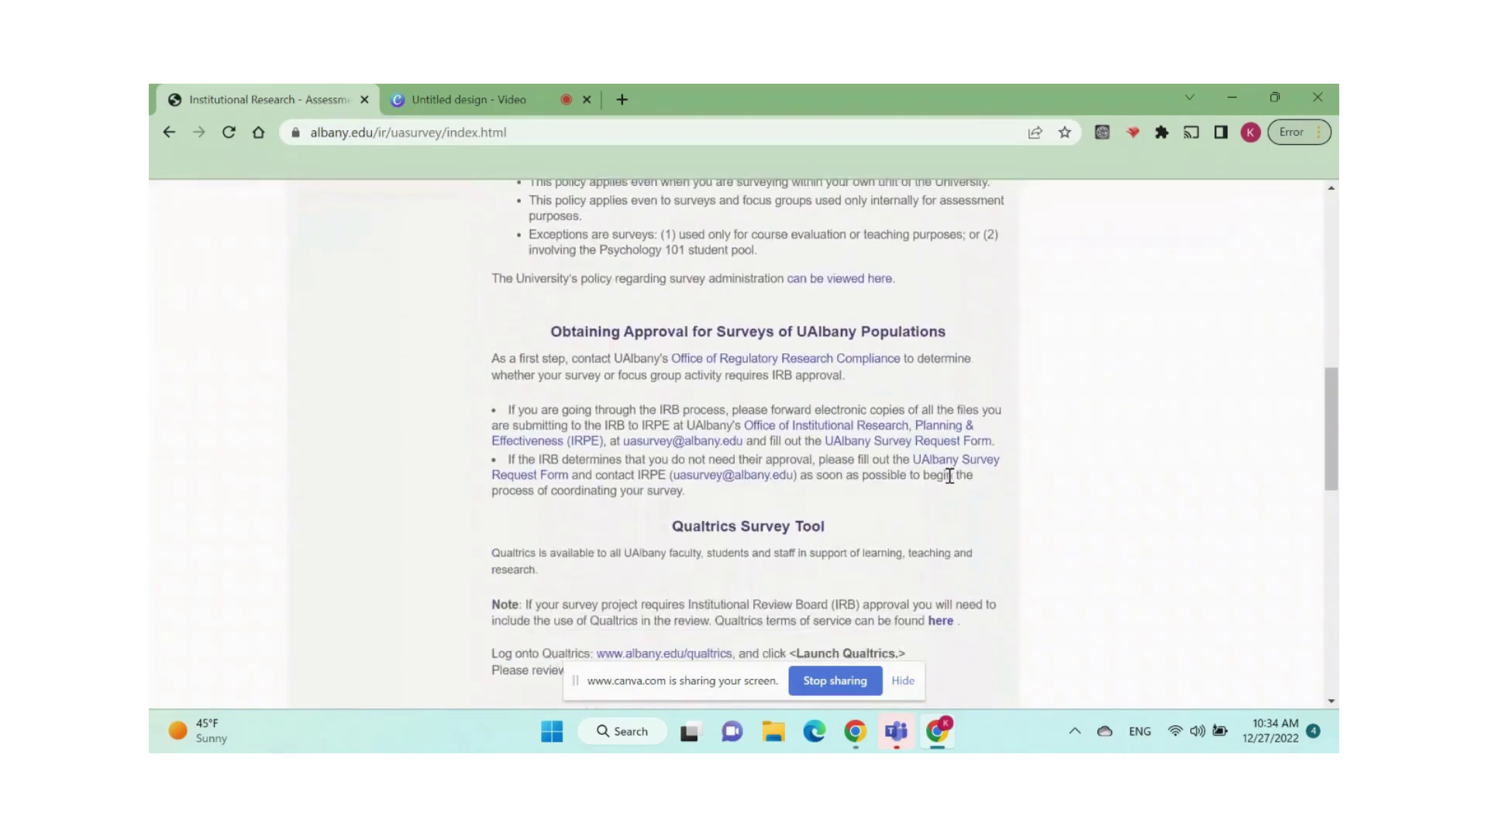
{"action": "scroll", "coordinate": [950, 475], "scroll_direction": "down", "scroll_amount": 2}
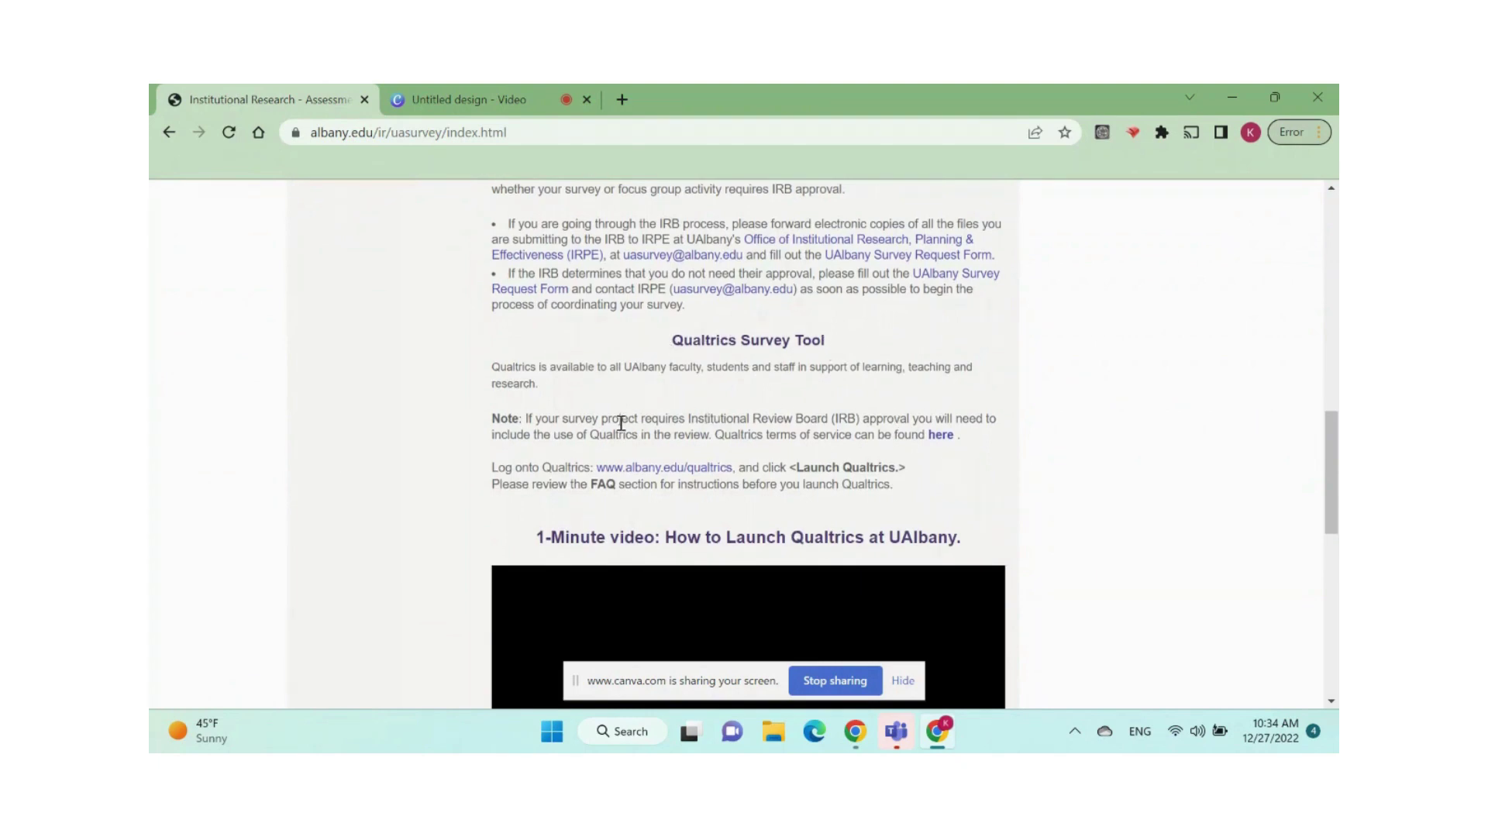
{"action": "left_click", "coordinate": [637, 470]}
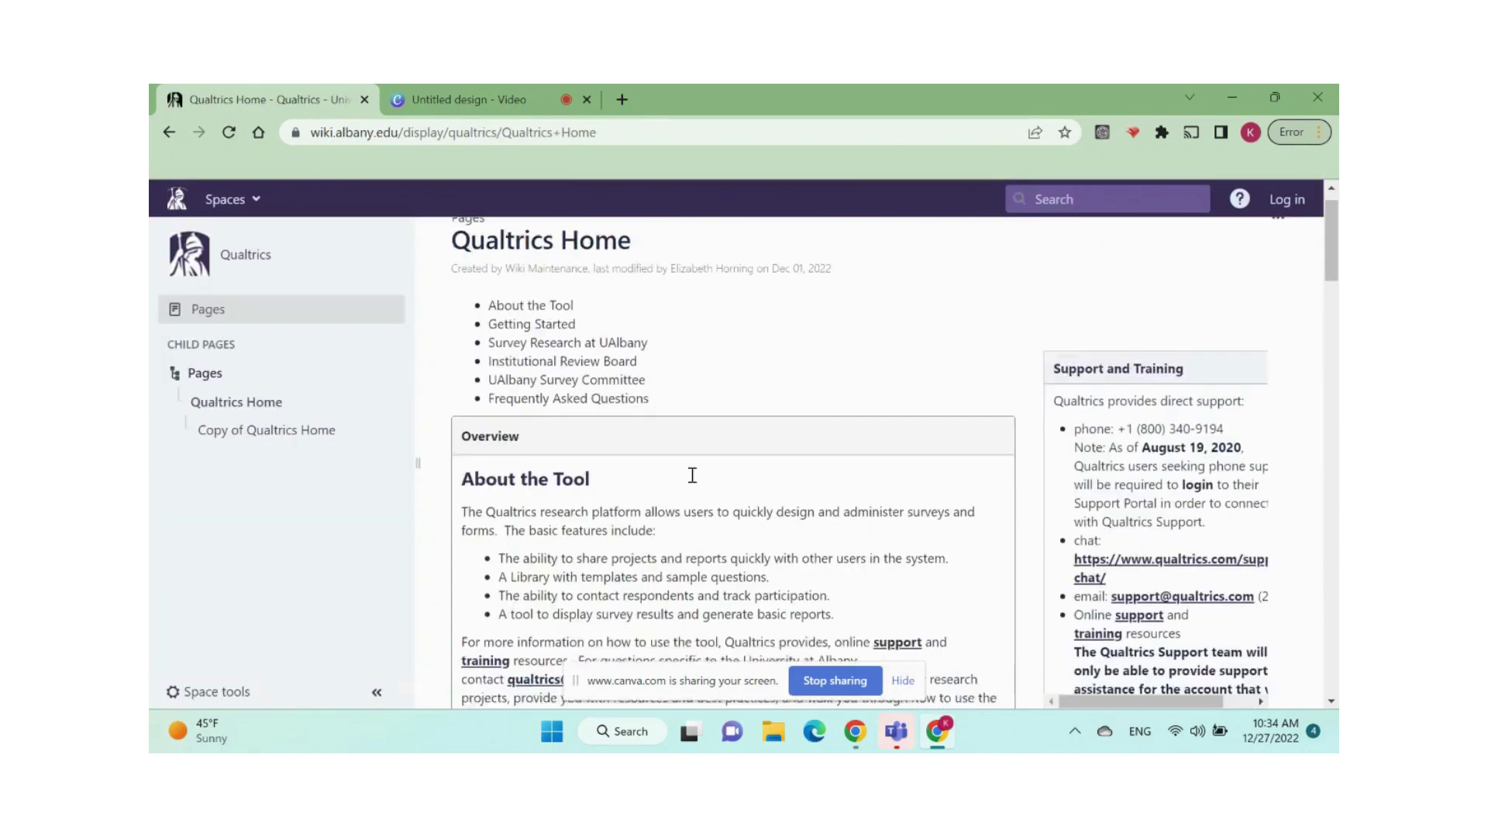
{"action": "scroll", "coordinate": [693, 475], "scroll_direction": "down", "scroll_amount": 3}
{"action": "scroll", "coordinate": [692, 475], "scroll_direction": "down", "scroll_amount": 2}
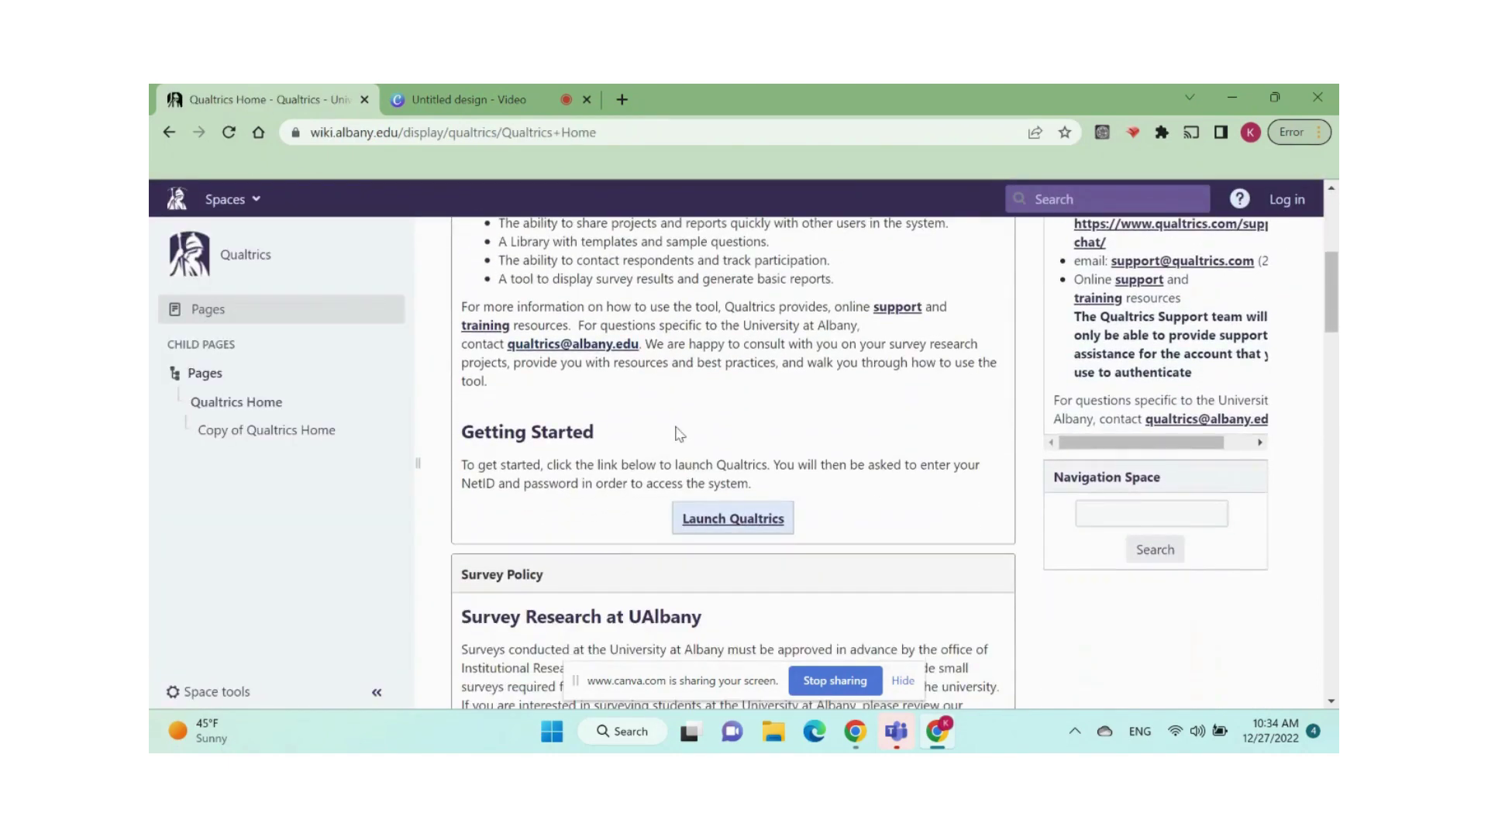
{"action": "left_click", "coordinate": [767, 523]}
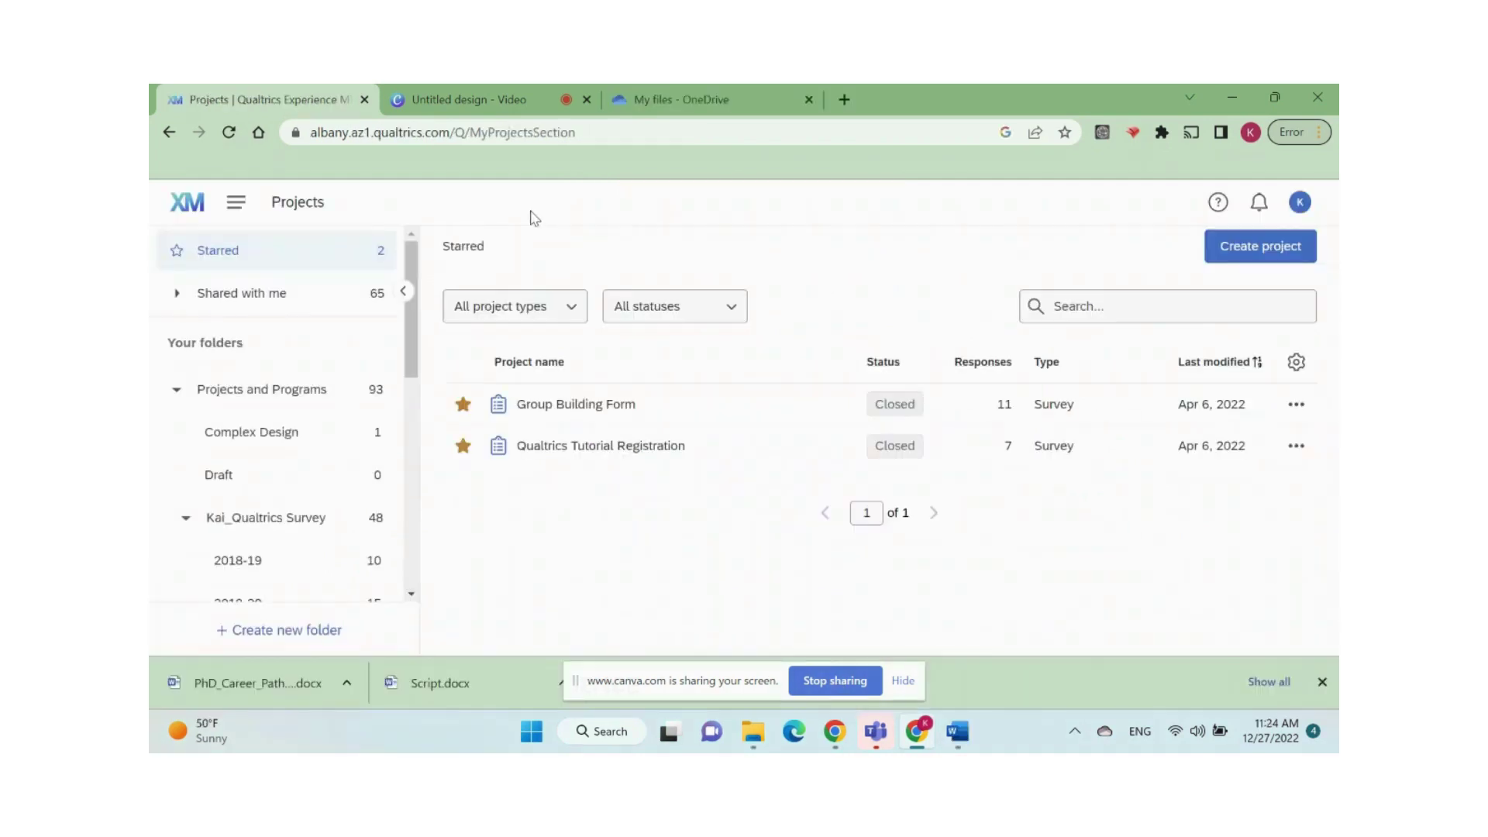
From Projects, create a new project using the From scratch Survey option.
{"action": "left_click", "coordinate": [236, 204]}
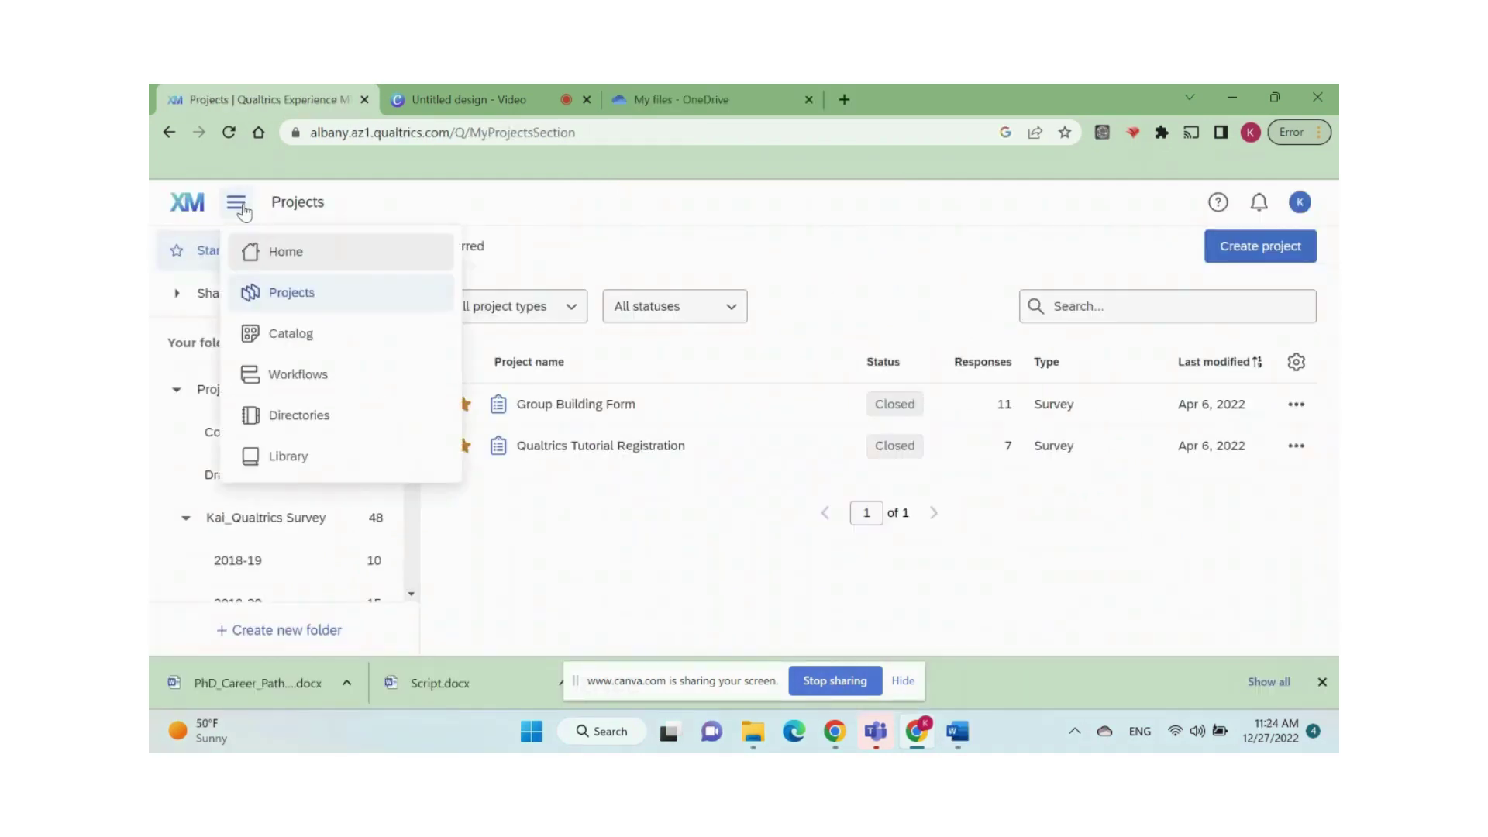
{"action": "left_click", "coordinate": [299, 292]}
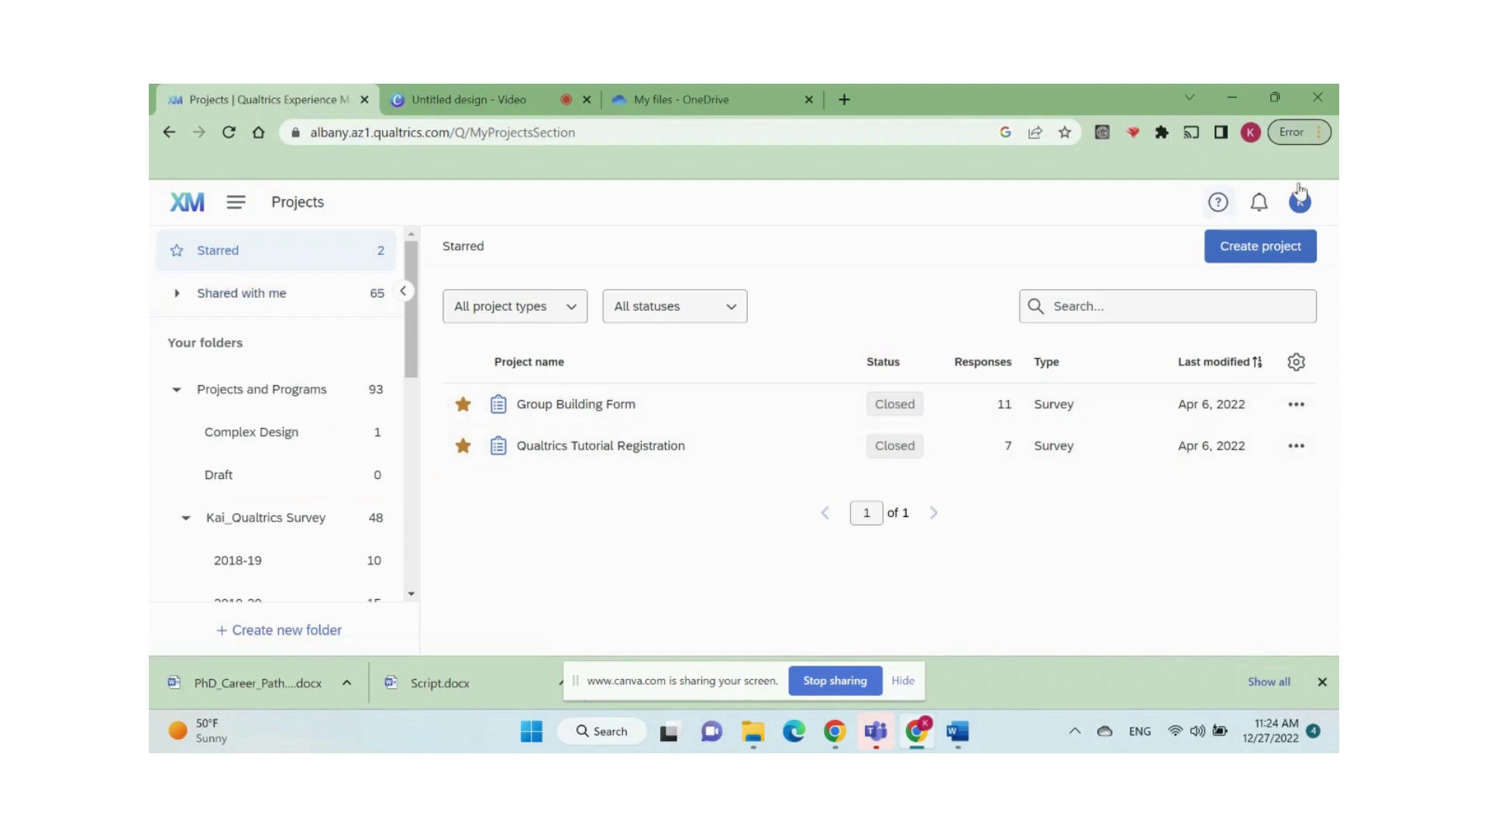
{"action": "left_click", "coordinate": [1283, 249]}
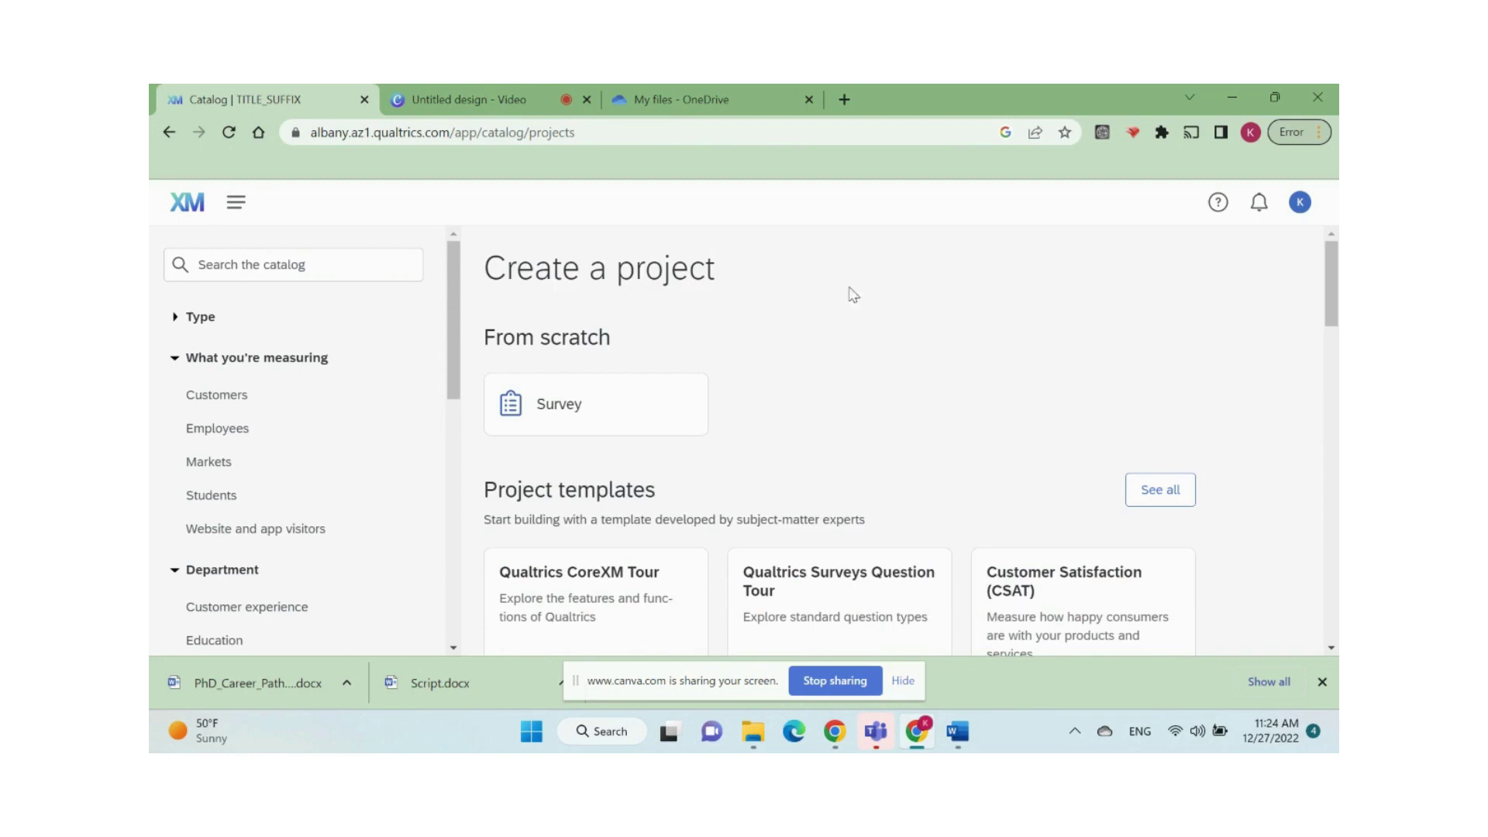
{"action": "scroll", "coordinate": [852, 295], "scroll_direction": "down", "scroll_amount": 1}
{"action": "mouse_move", "coordinate": [1056, 635]}
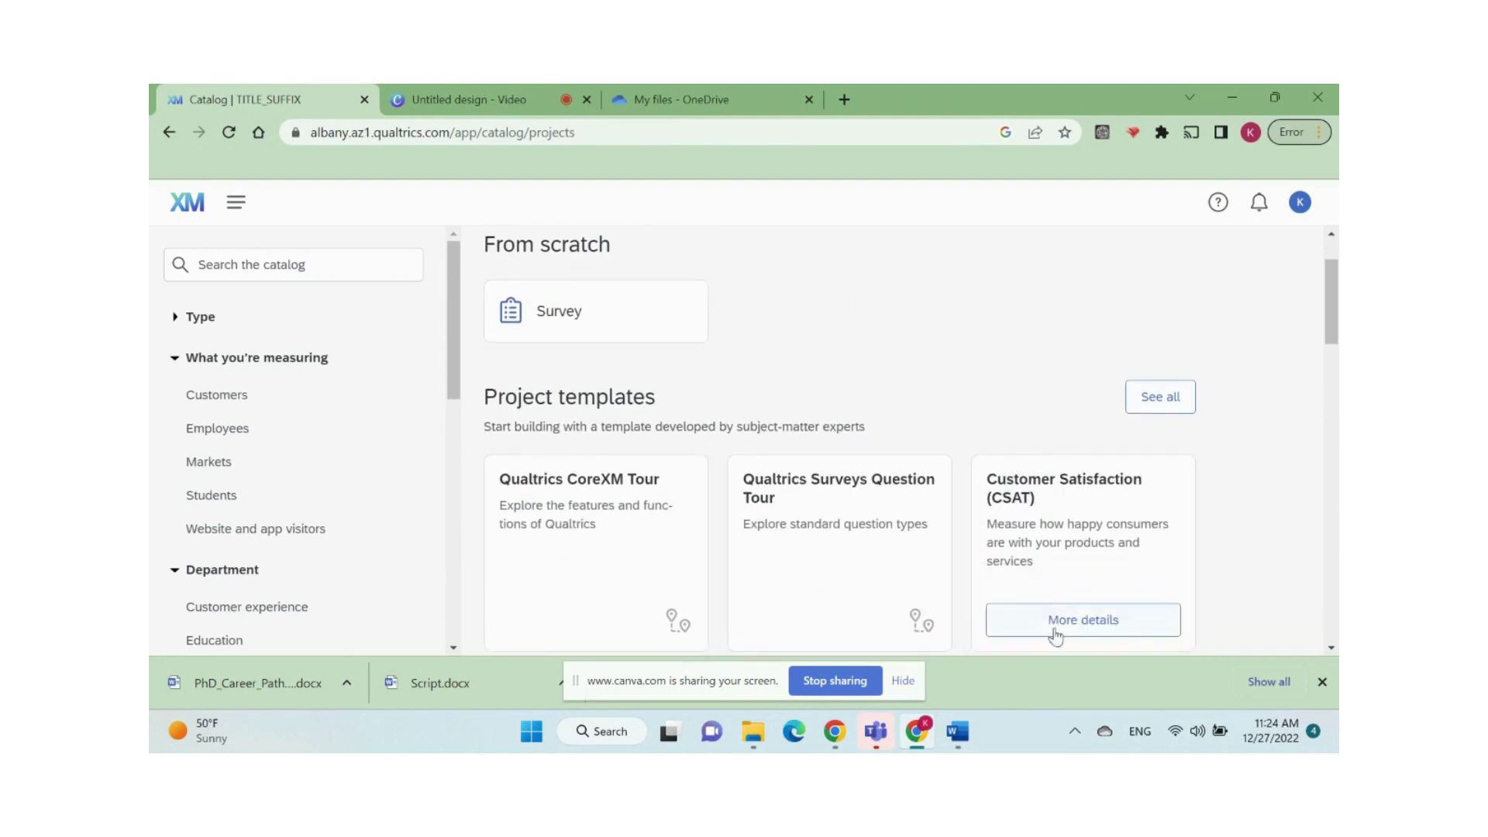
{"action": "scroll", "coordinate": [835, 382], "scroll_direction": "down", "scroll_amount": 1}
{"action": "mouse_move", "coordinate": [837, 384]}
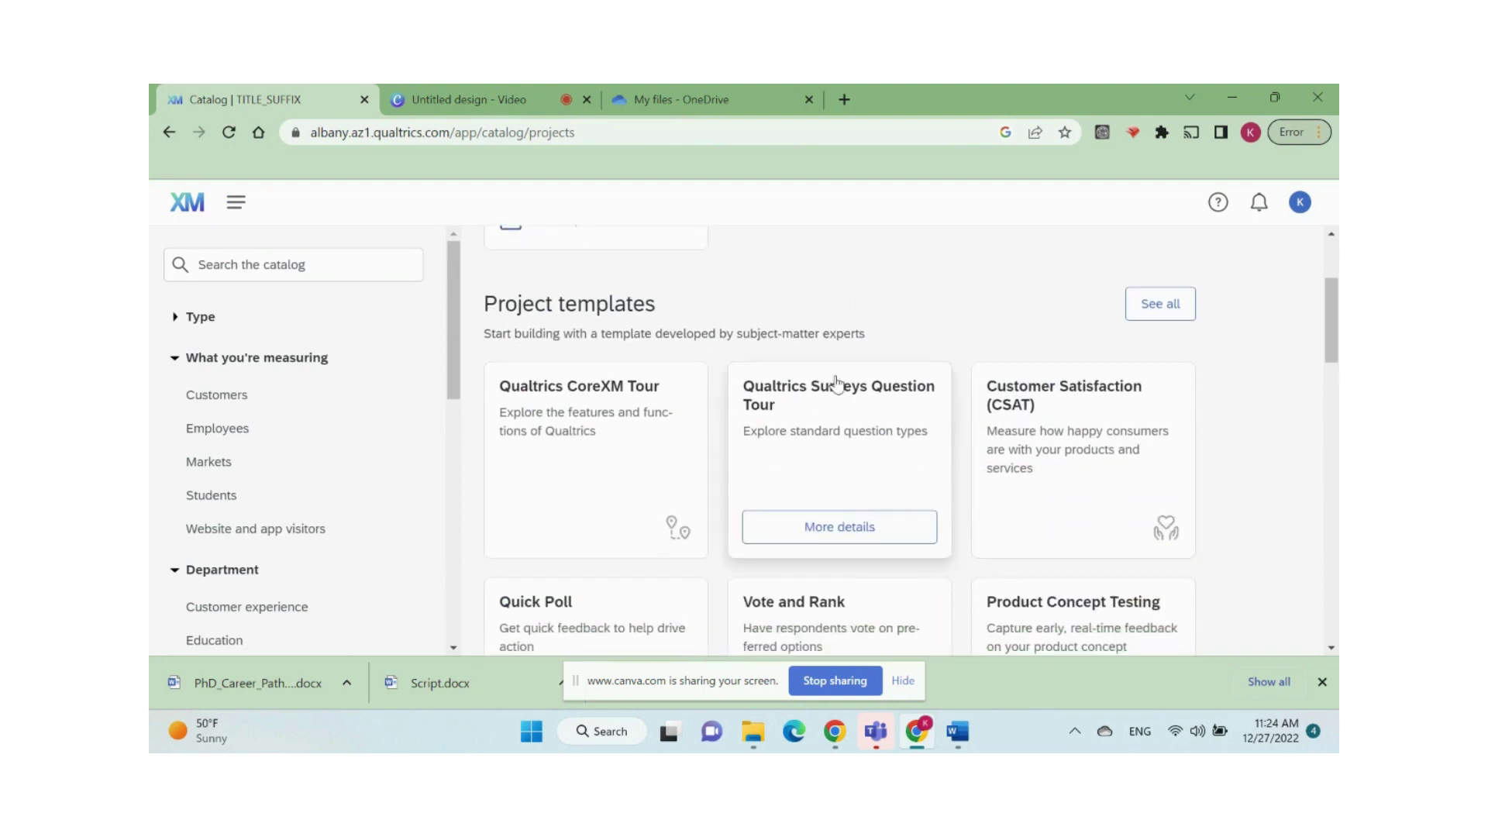
{"action": "scroll", "coordinate": [837, 384], "scroll_direction": "up", "scroll_amount": 1}
{"action": "left_click", "coordinate": [609, 311]}
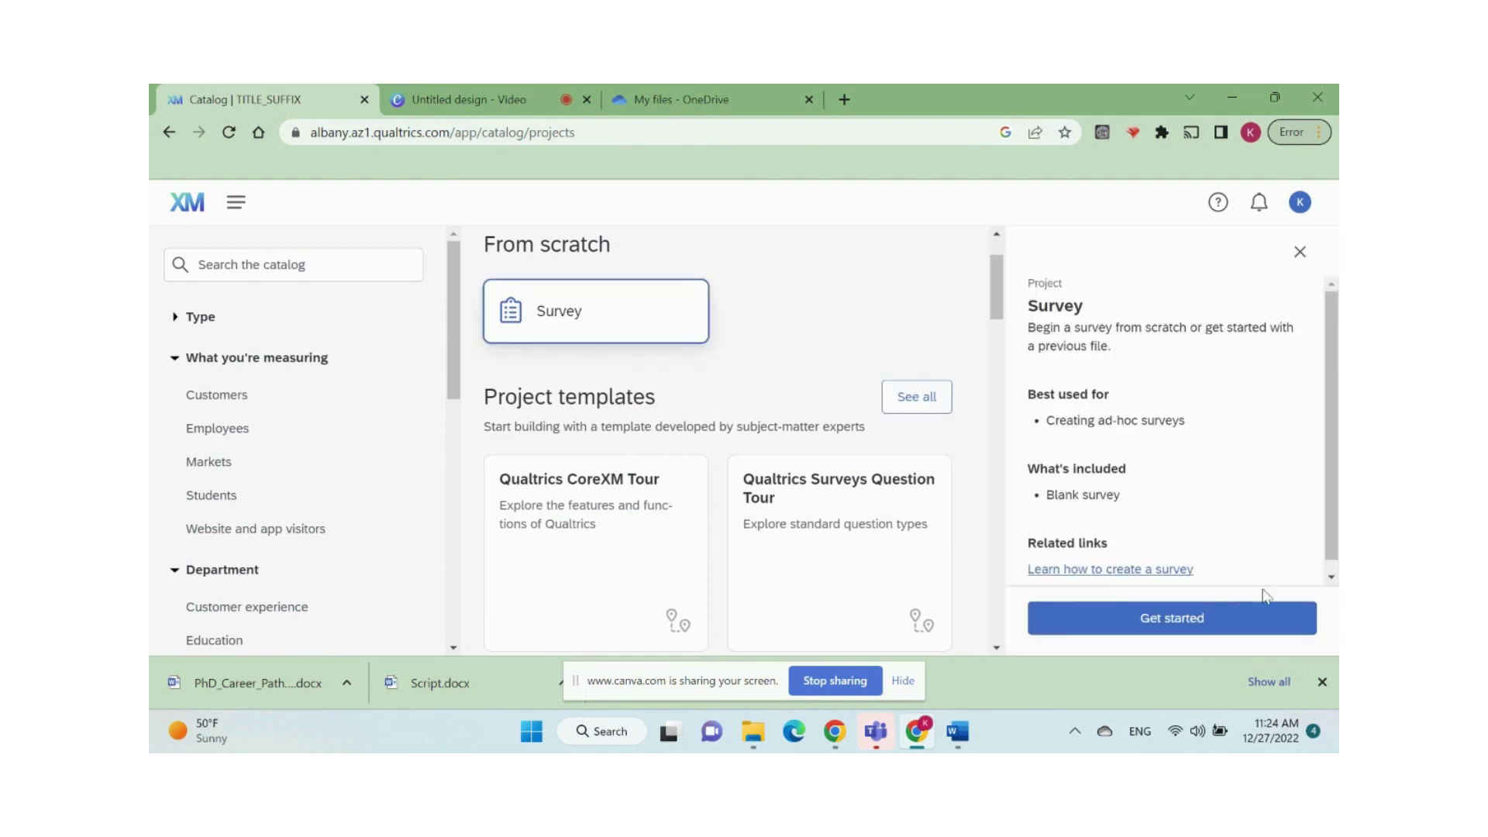
{"action": "left_click", "coordinate": [1212, 626]}
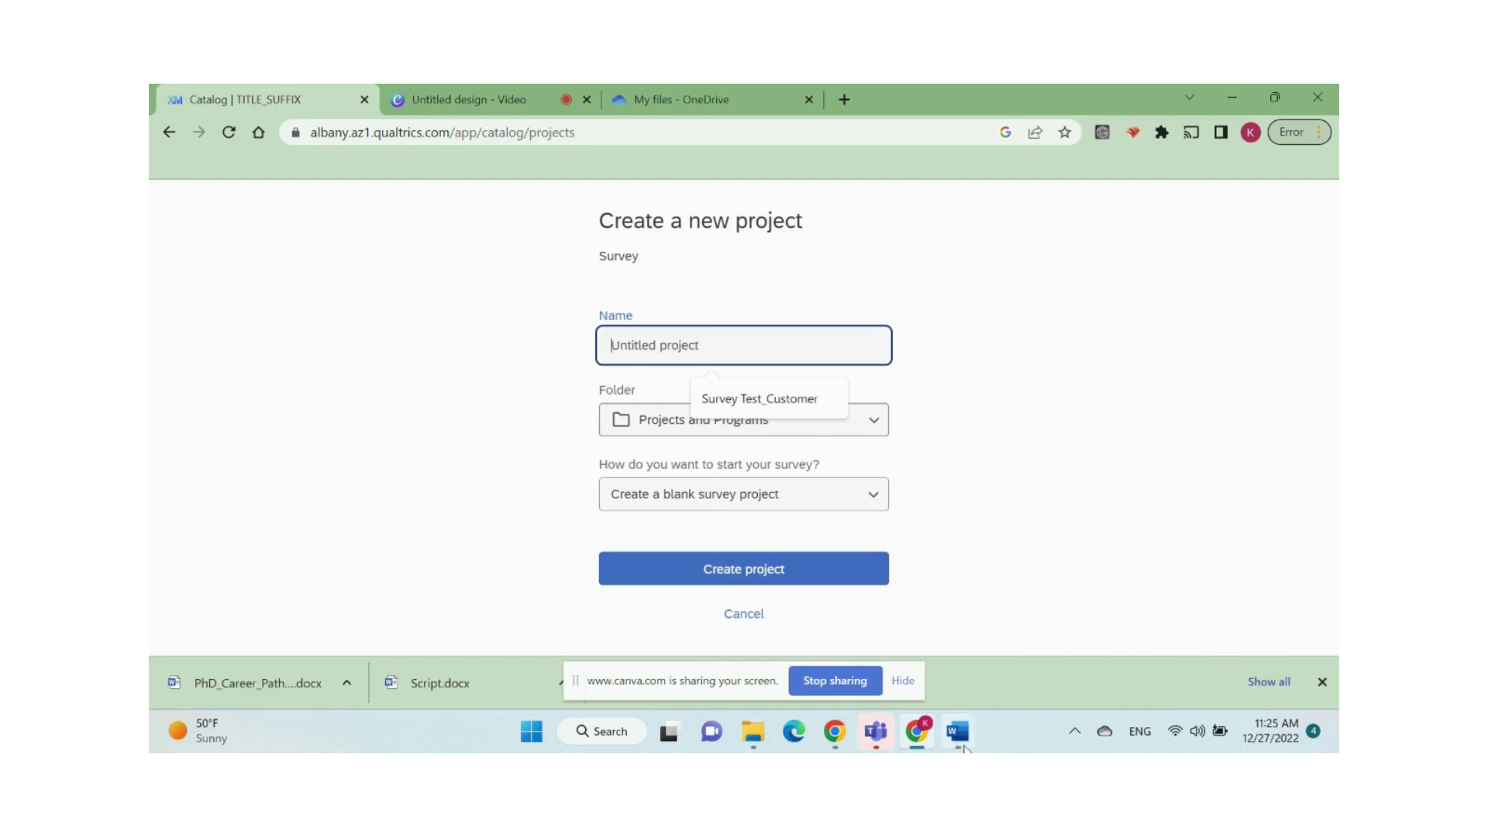
Copy the survey title from the Word document and paste it as the project name.
{"action": "left_click", "coordinate": [958, 731]}
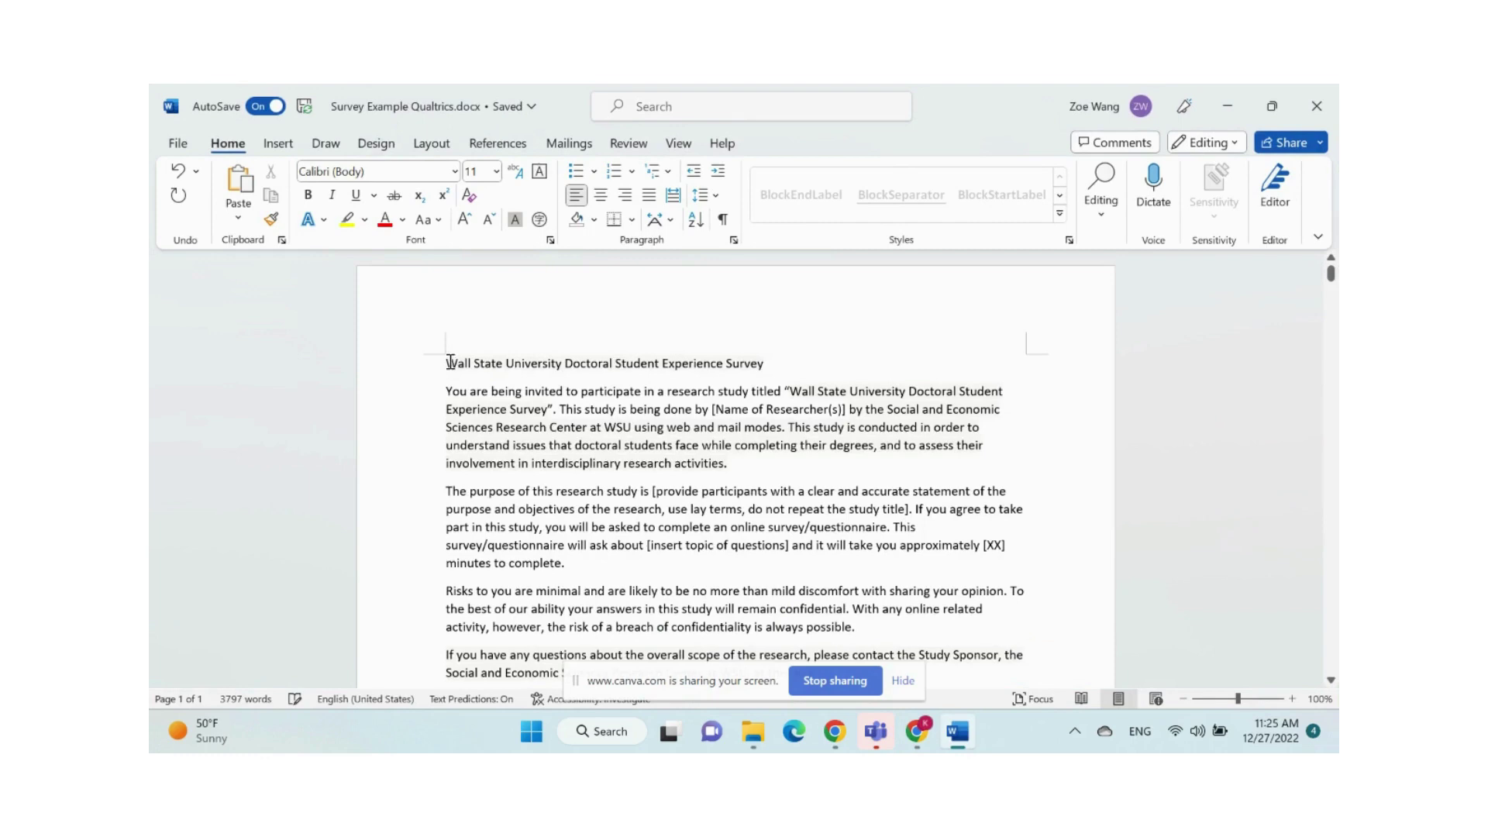
{"action": "left_click_drag", "start_coordinate": [449, 363], "coordinate": [767, 364]}
{"action": "key", "text": "ctrl+c"}
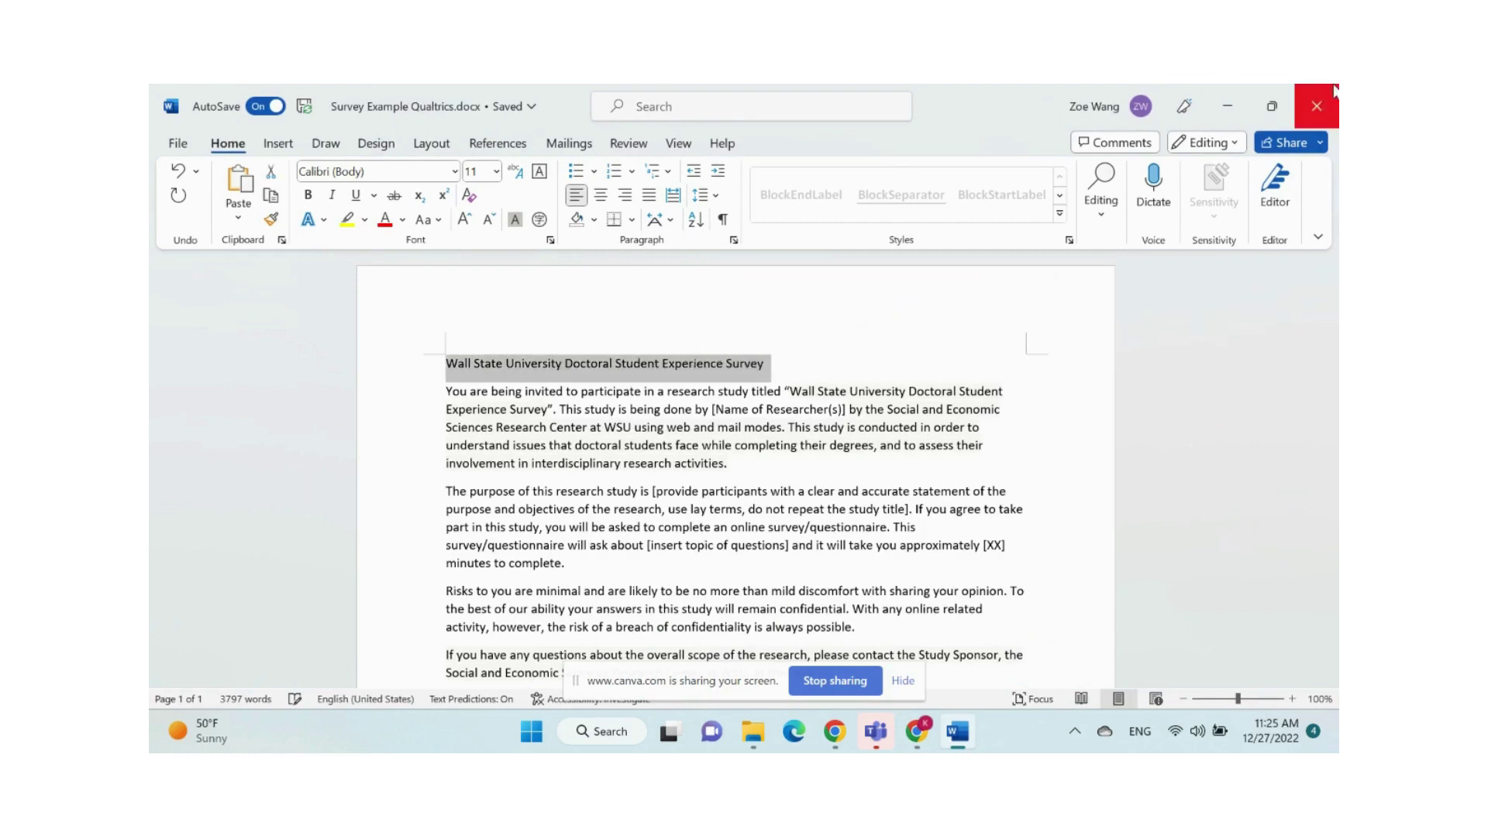
{"action": "left_click", "coordinate": [1228, 106]}
{"action": "left_click", "coordinate": [726, 342]}
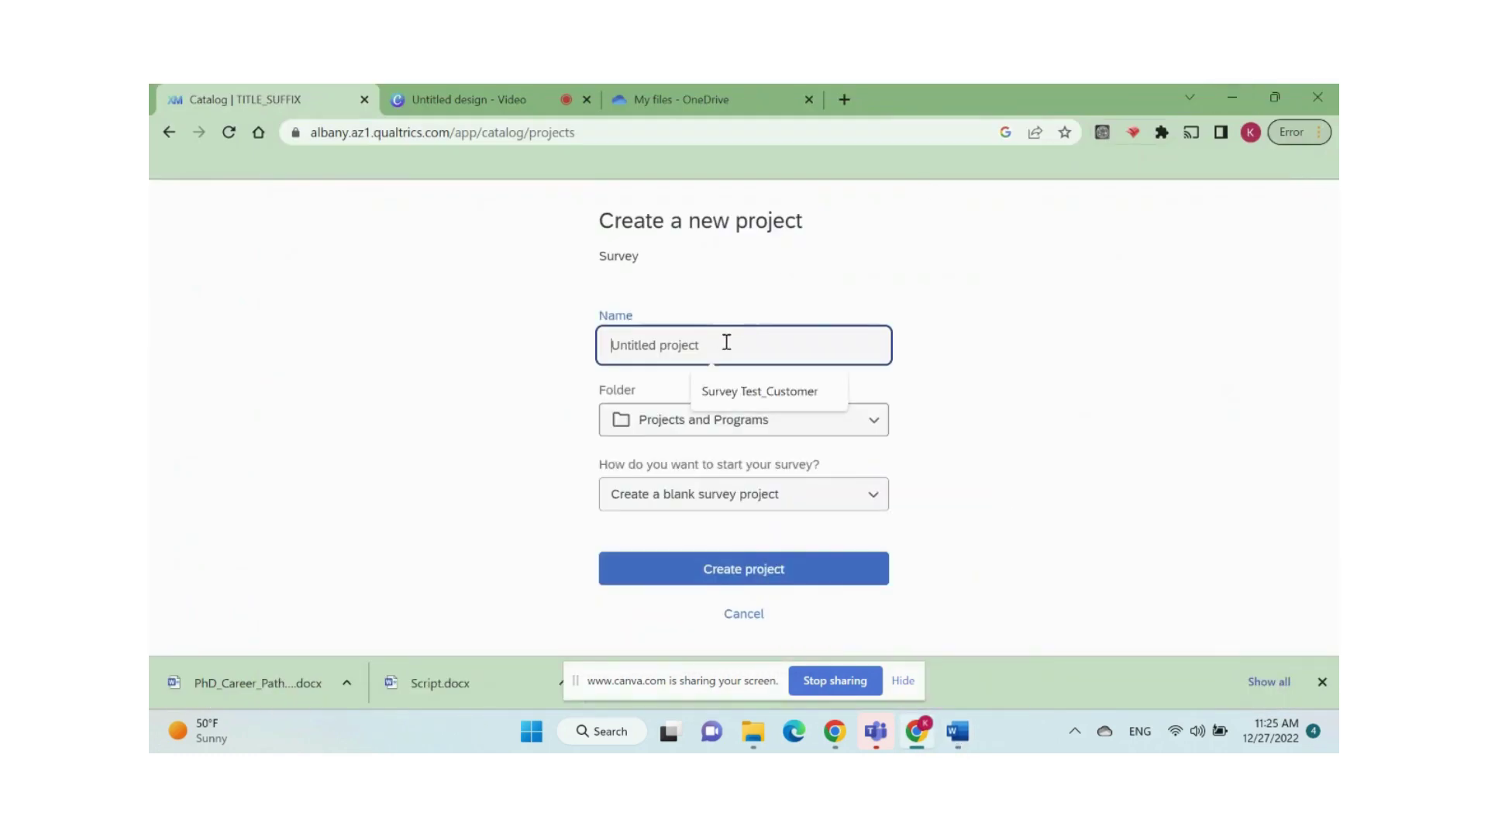
{"action": "key", "text": "ctrl+v"}
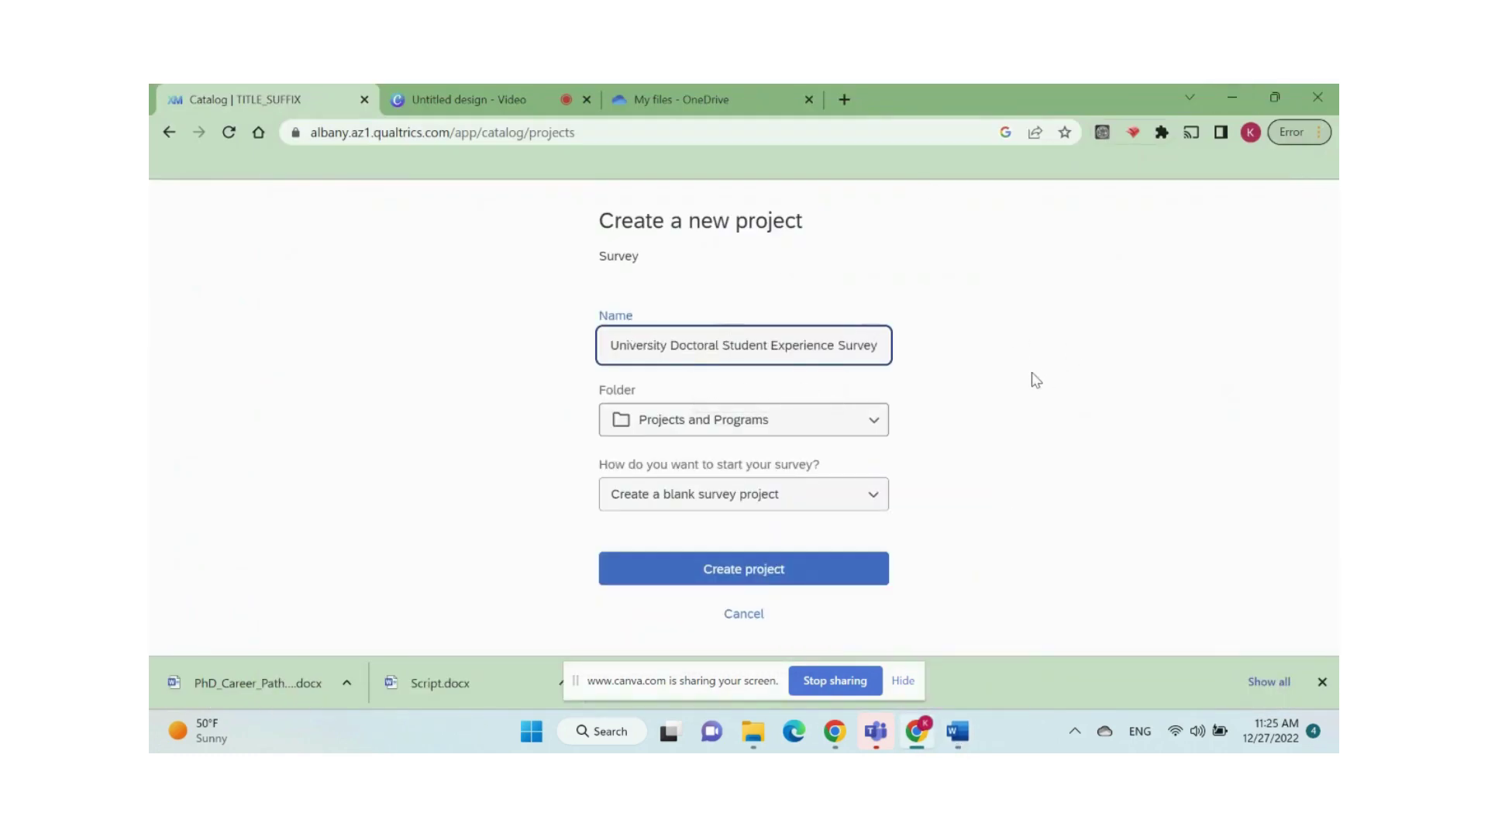
Keep the Projects and Programs folder and blank survey option, then create the project.
{"action": "left_click", "coordinate": [749, 424]}
{"action": "left_click", "coordinate": [750, 423]}
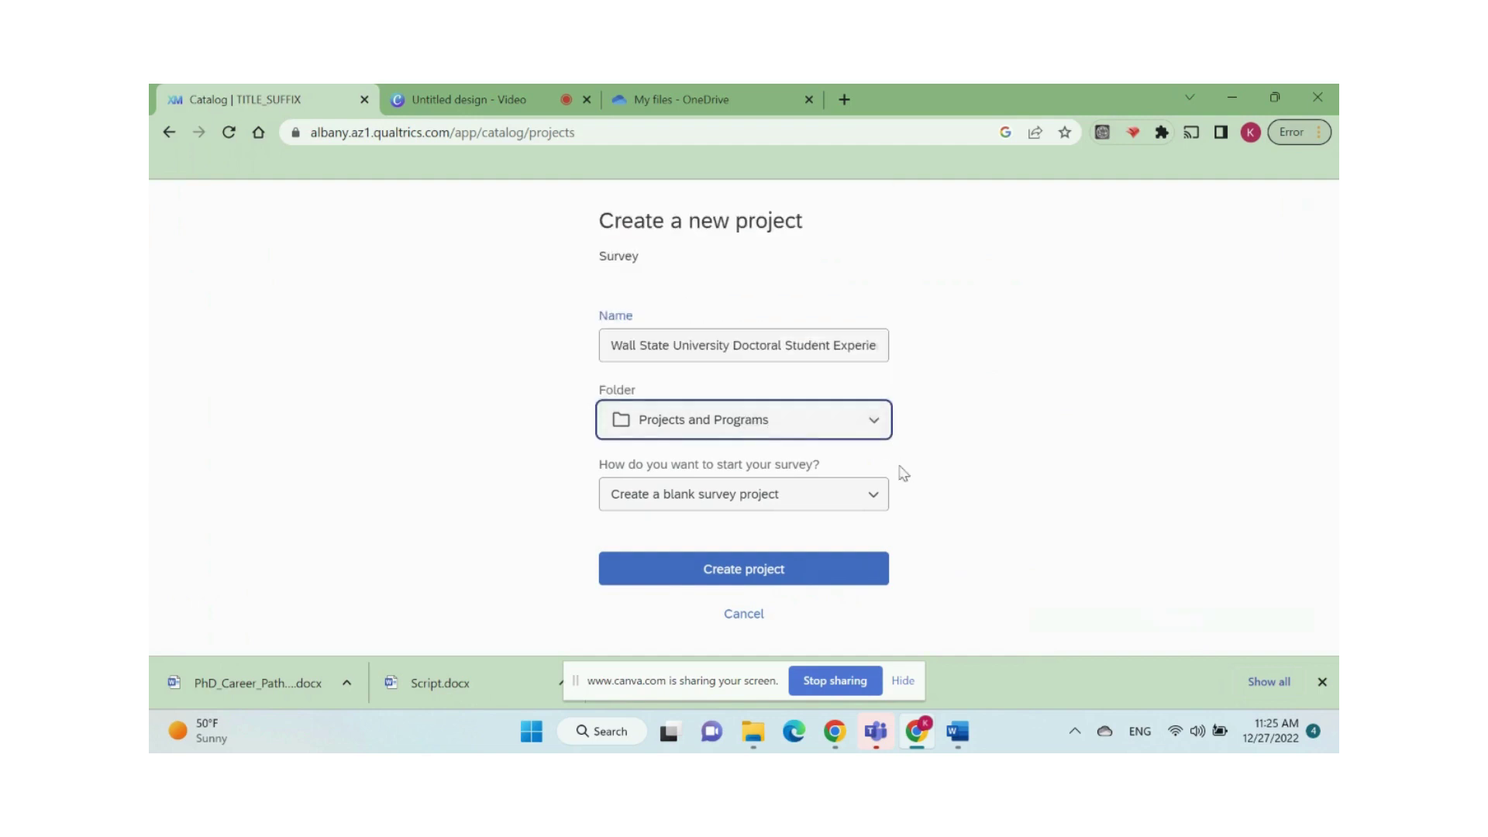
{"action": "left_click", "coordinate": [862, 430]}
{"action": "scroll", "coordinate": [840, 372], "scroll_direction": "down", "scroll_amount": 5}
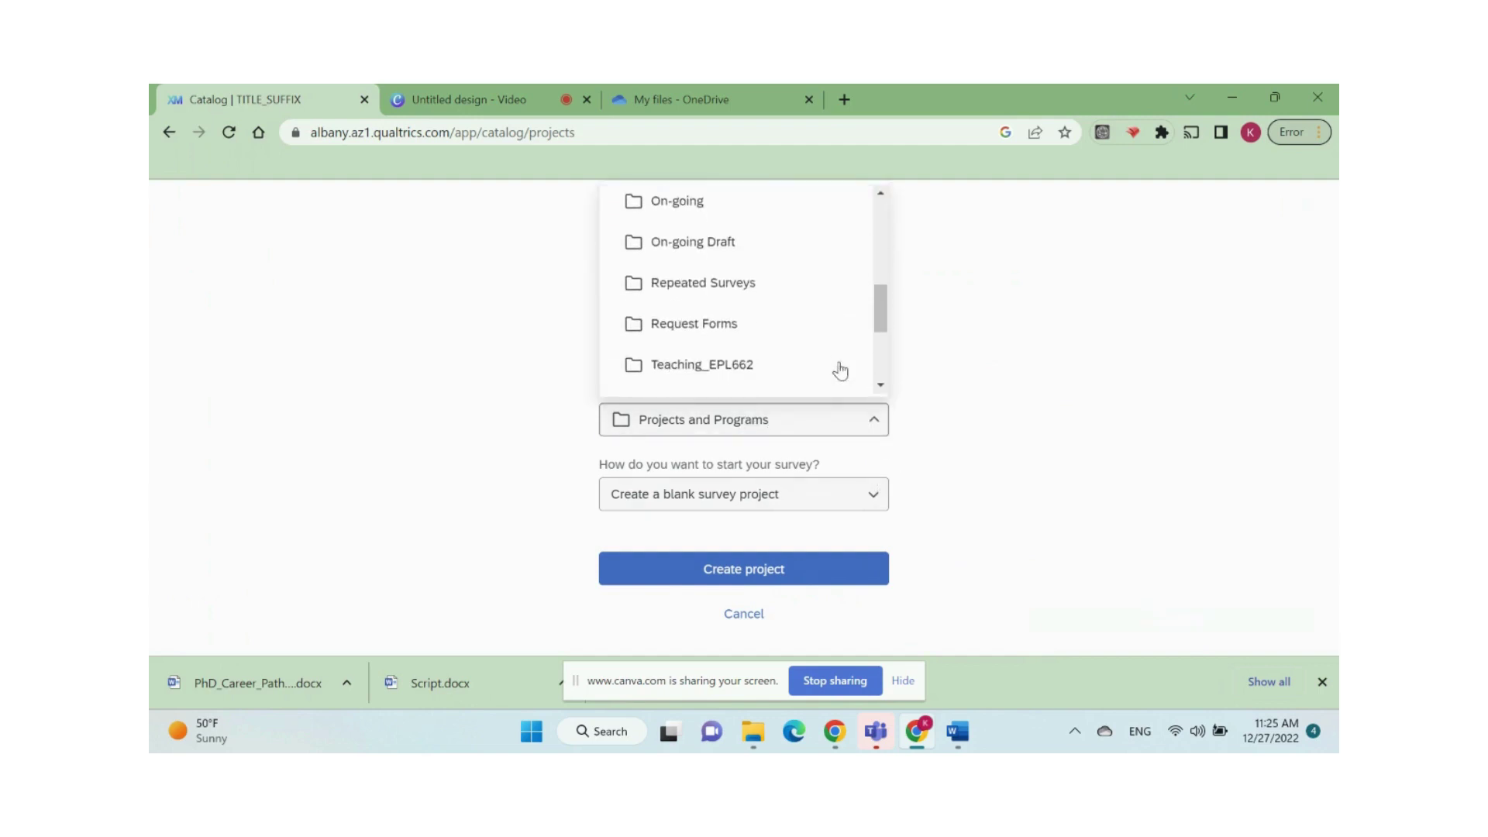
{"action": "scroll", "coordinate": [840, 372], "scroll_direction": "up", "scroll_amount": 3}
{"action": "left_click", "coordinate": [1085, 371]}
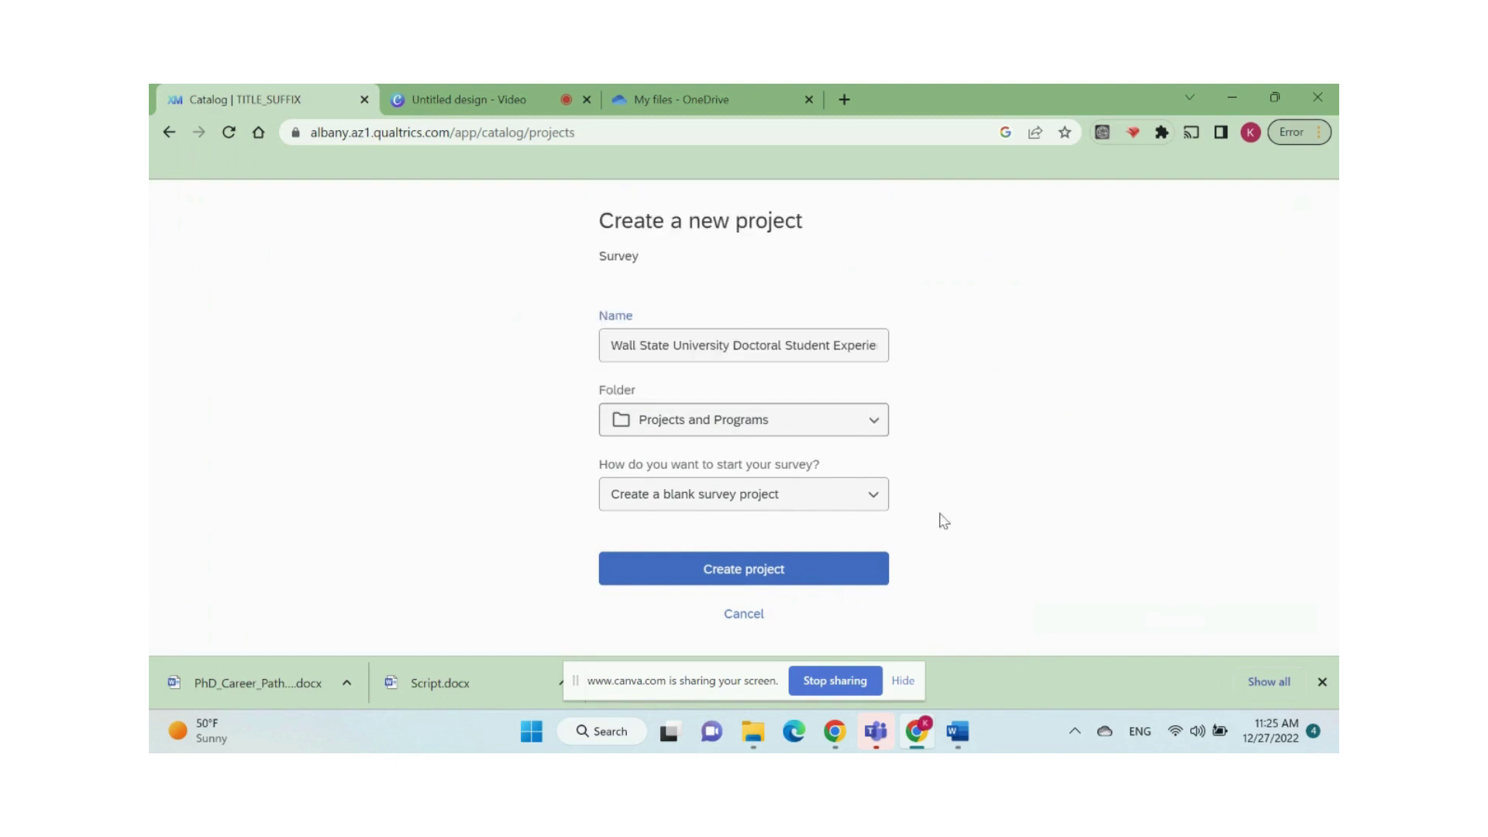
{"action": "left_click", "coordinate": [873, 499]}
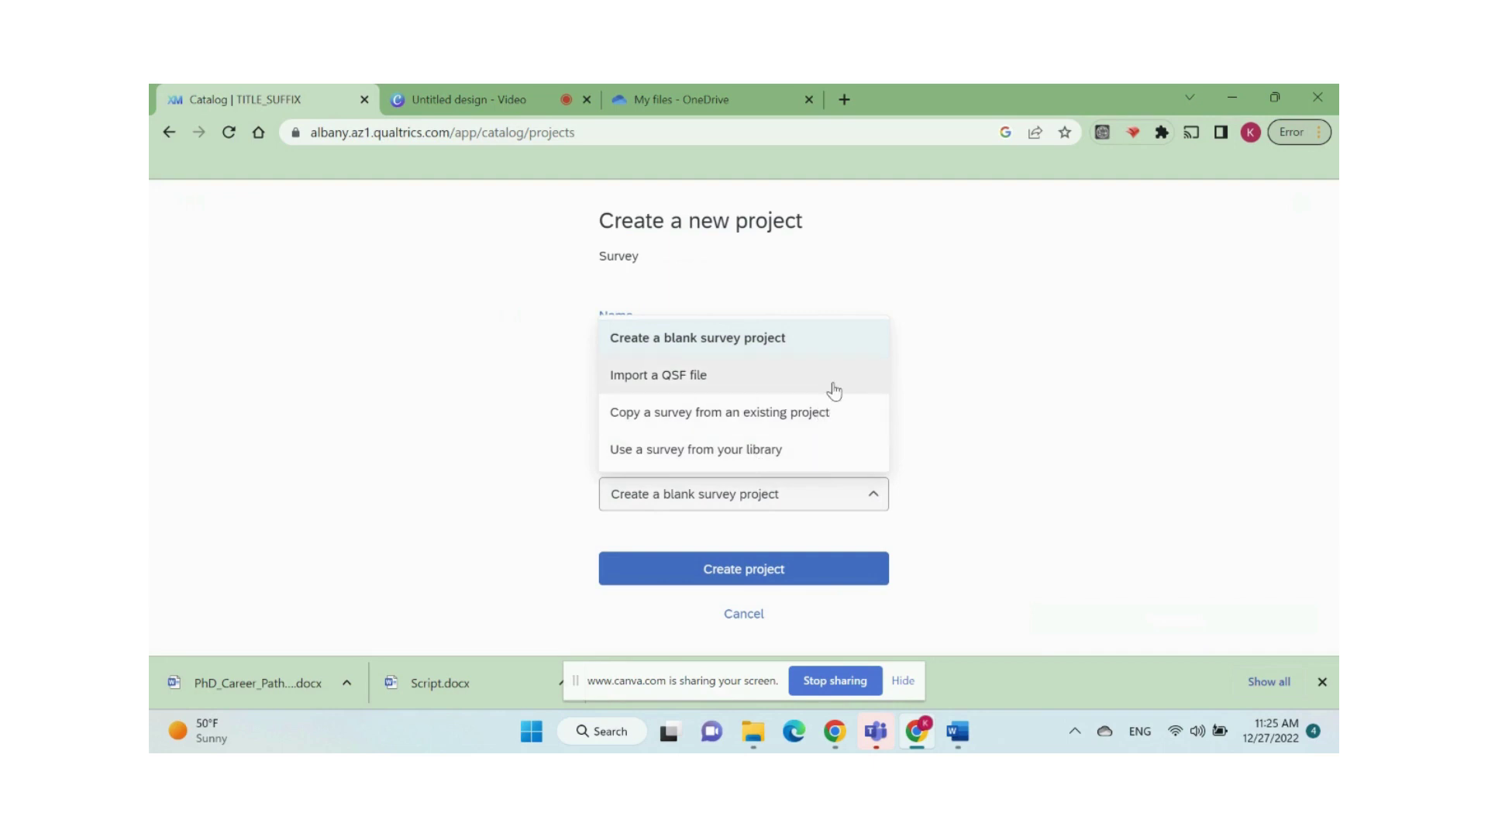
{"action": "left_click", "coordinate": [1008, 413]}
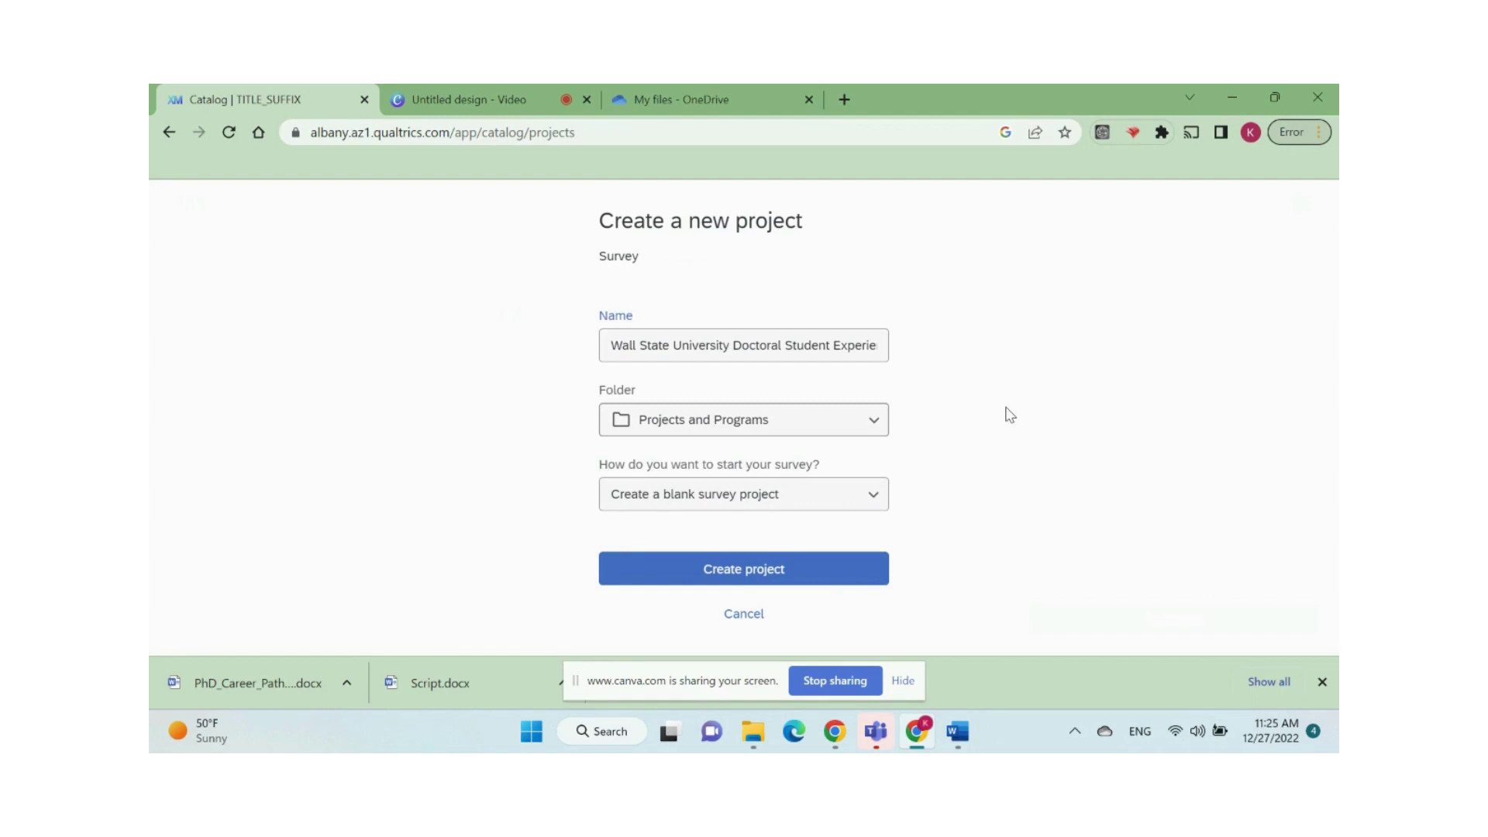
{"action": "left_click", "coordinate": [797, 577]}
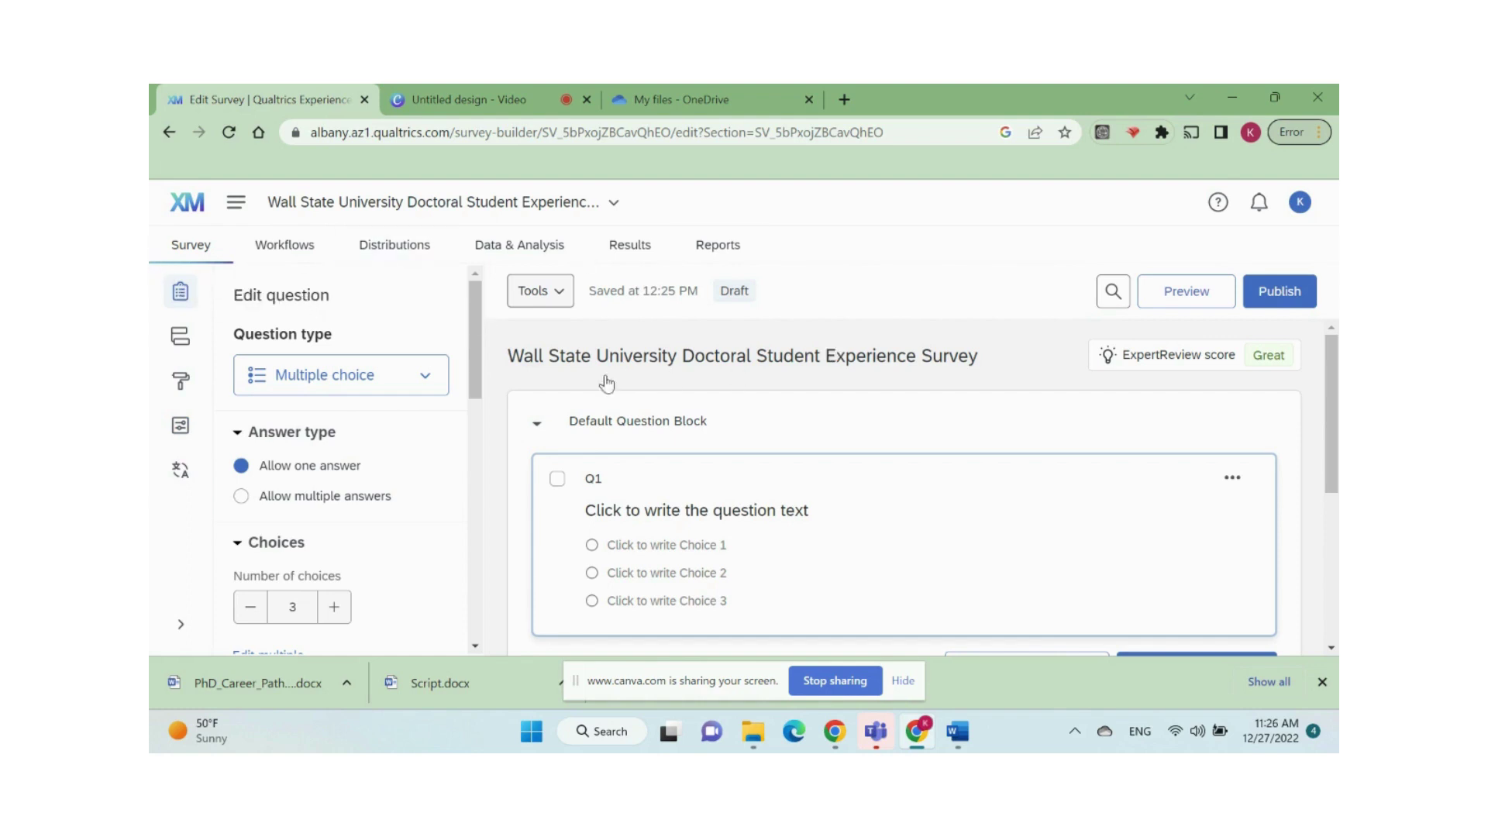
Check the survey title and scroll down to the Default Question Block.
{"action": "left_click", "coordinate": [959, 355]}
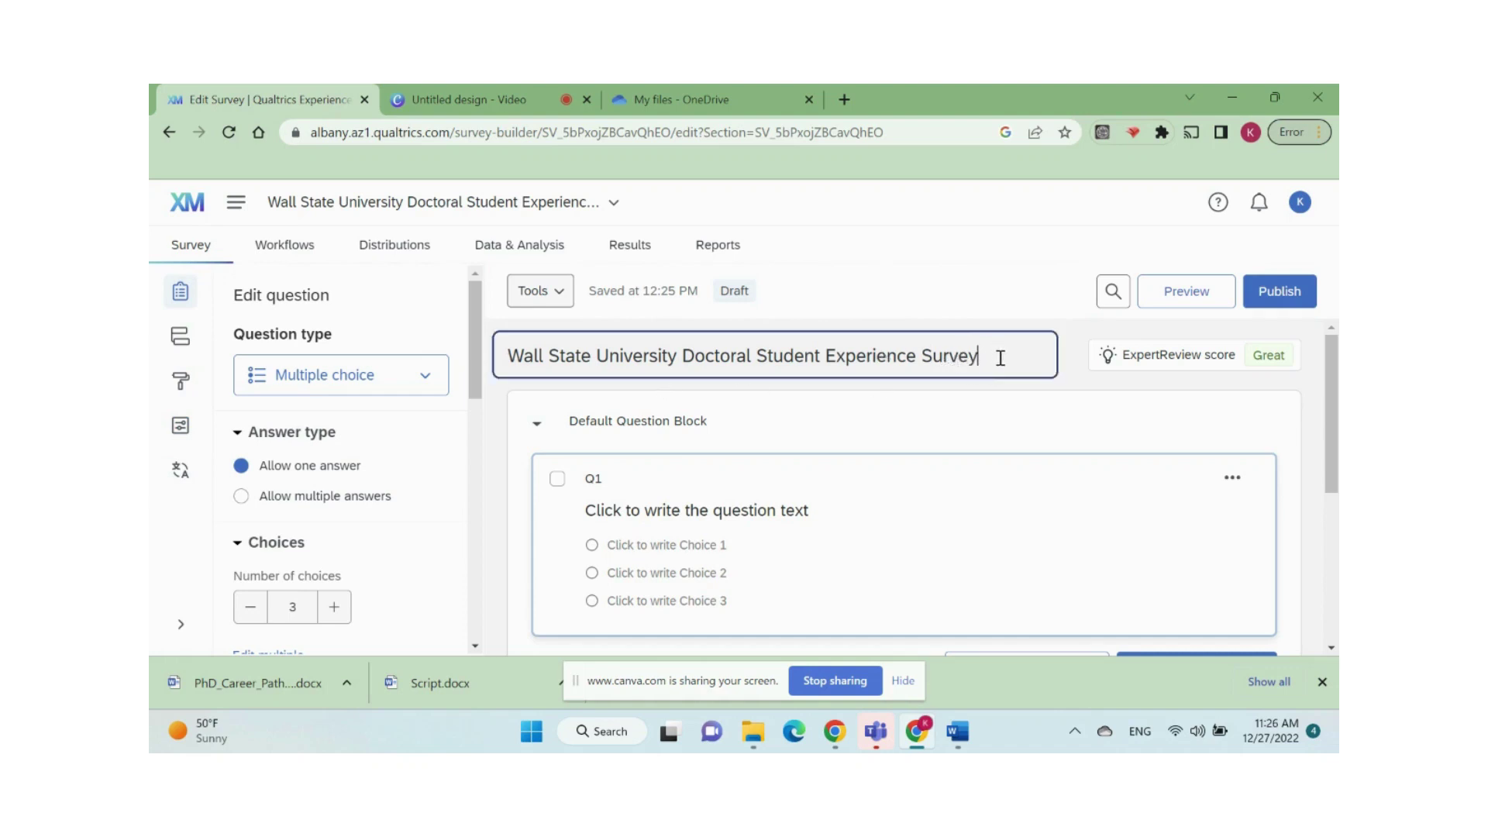
{"action": "left_click", "coordinate": [1076, 388]}
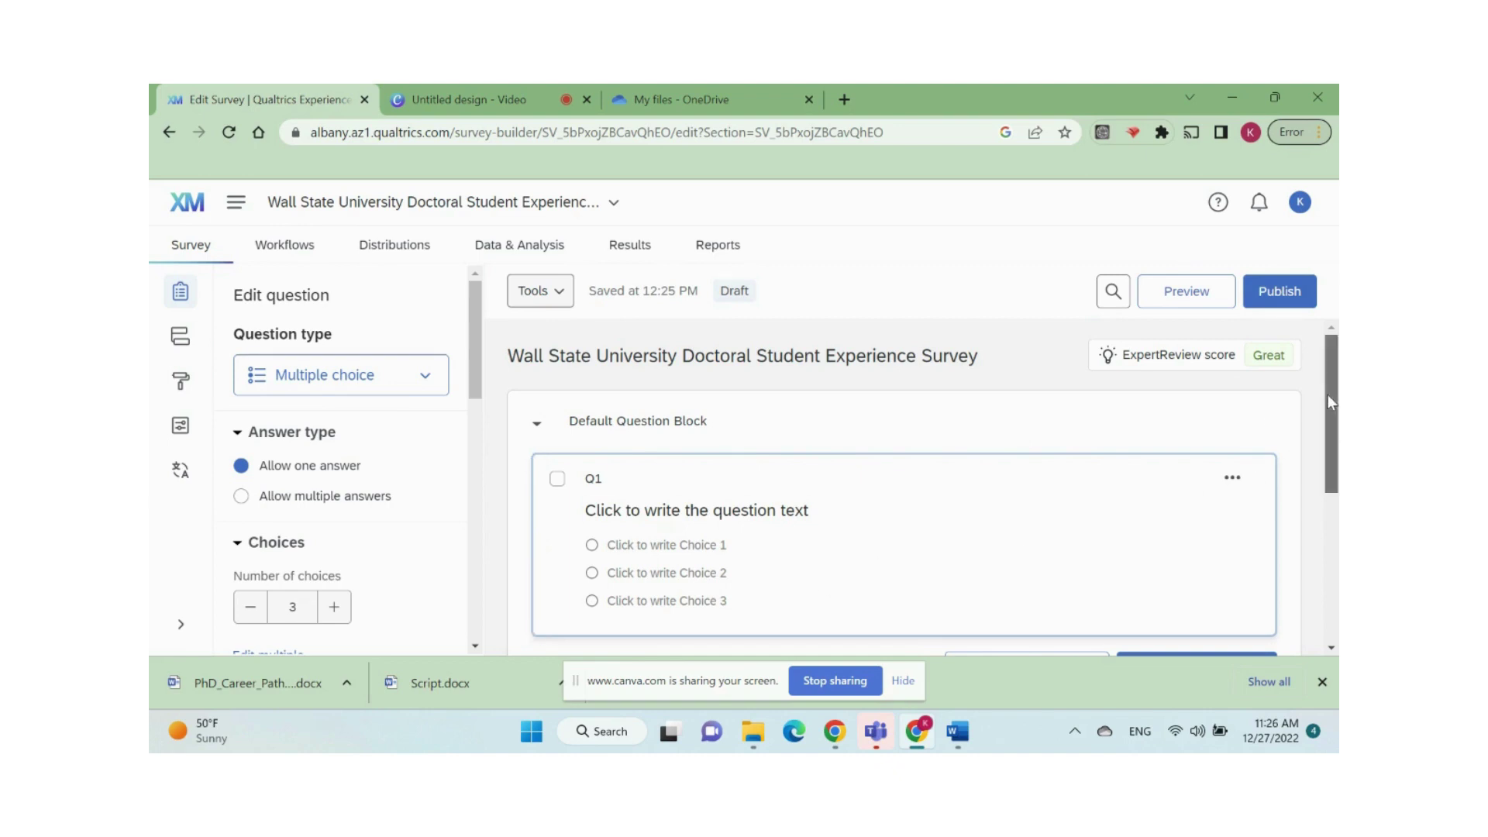
{"action": "left_click_drag", "start_coordinate": [1328, 394], "coordinate": [1335, 427]}
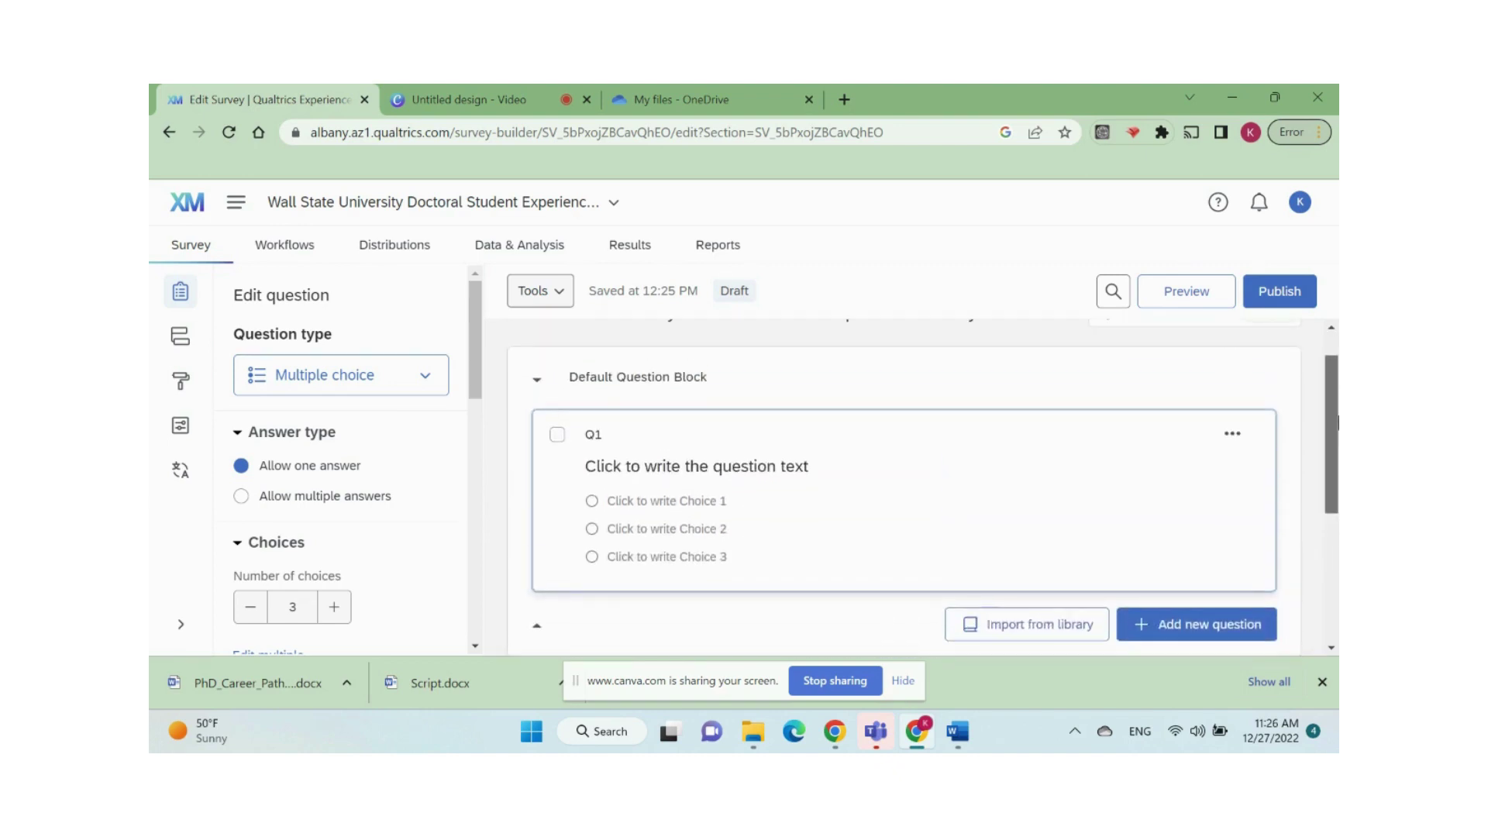
Rename the block to 'Block#1: Survey Description'.
{"action": "left_click", "coordinate": [624, 385]}
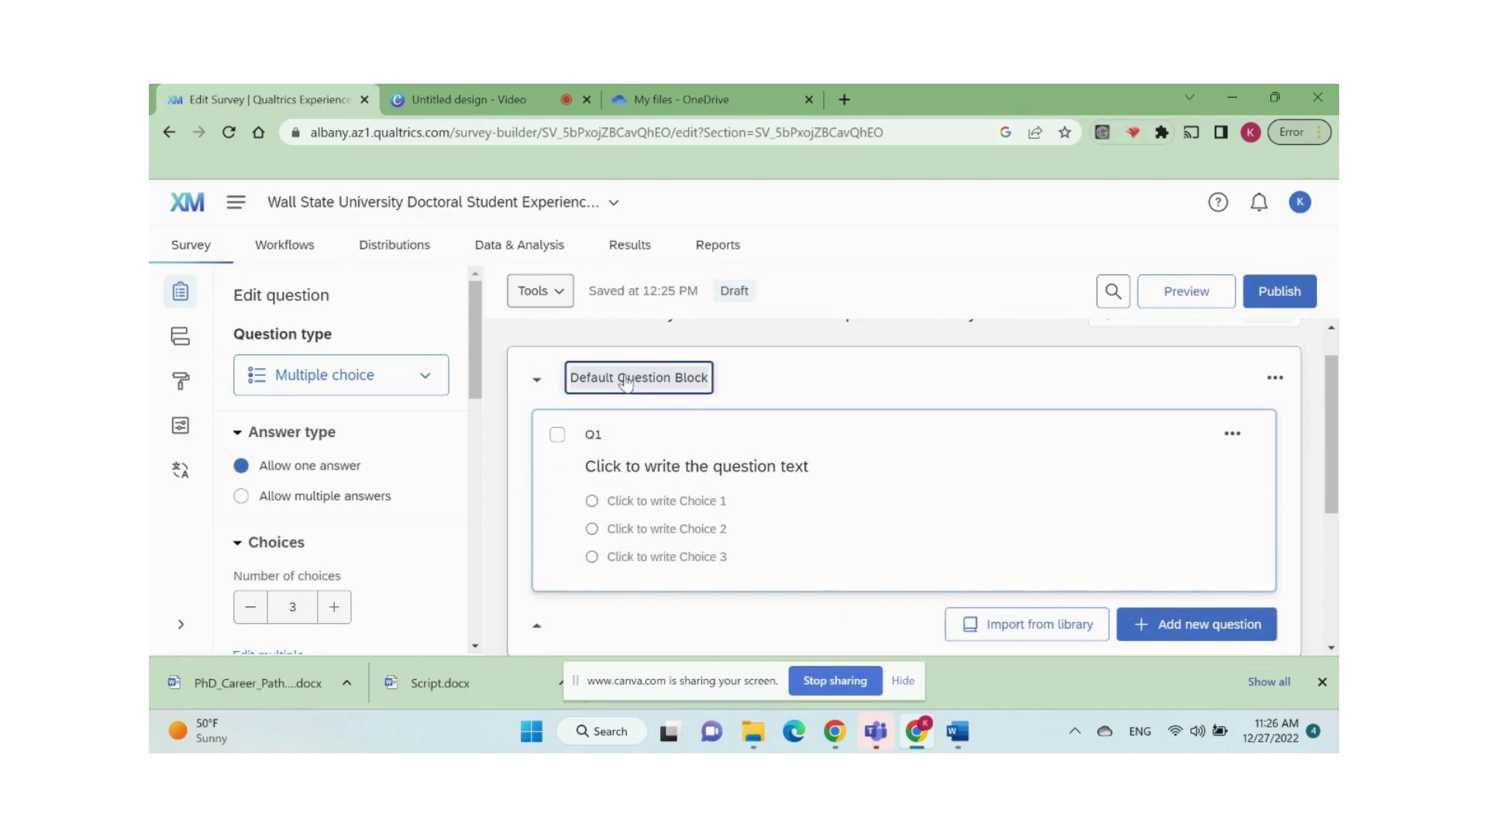
{"action": "type", "text": "Bloc"}
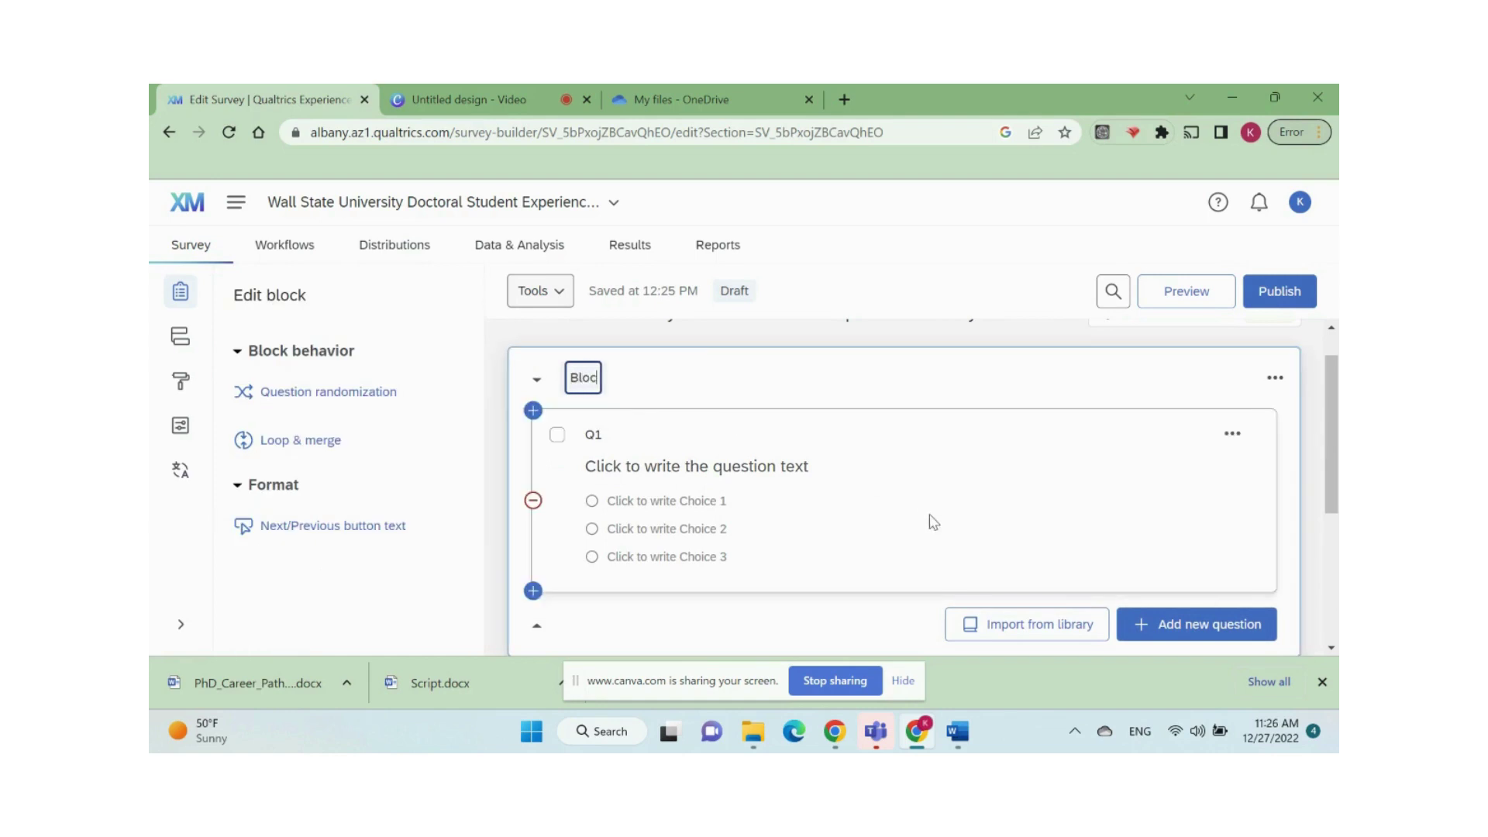
{"action": "type", "text": "k#1: Desc"}
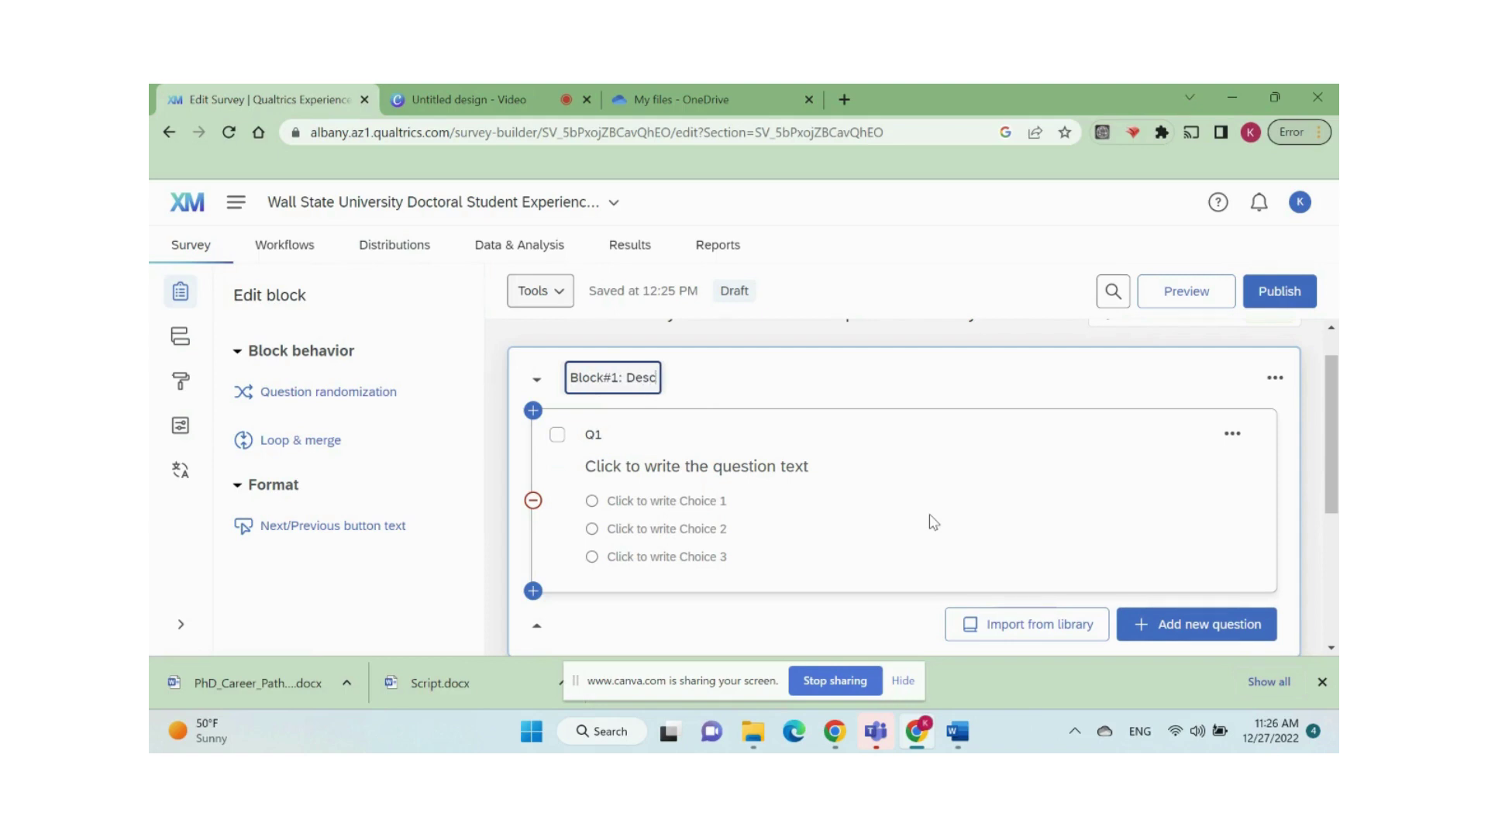
{"action": "key", "text": "BackSpace"}
{"action": "key", "text": "BackSpace"}
{"action": "key", "text": "BackSpace"}
{"action": "key", "text": "BackSpace"}
{"action": "type", "text": "Survey Description"}
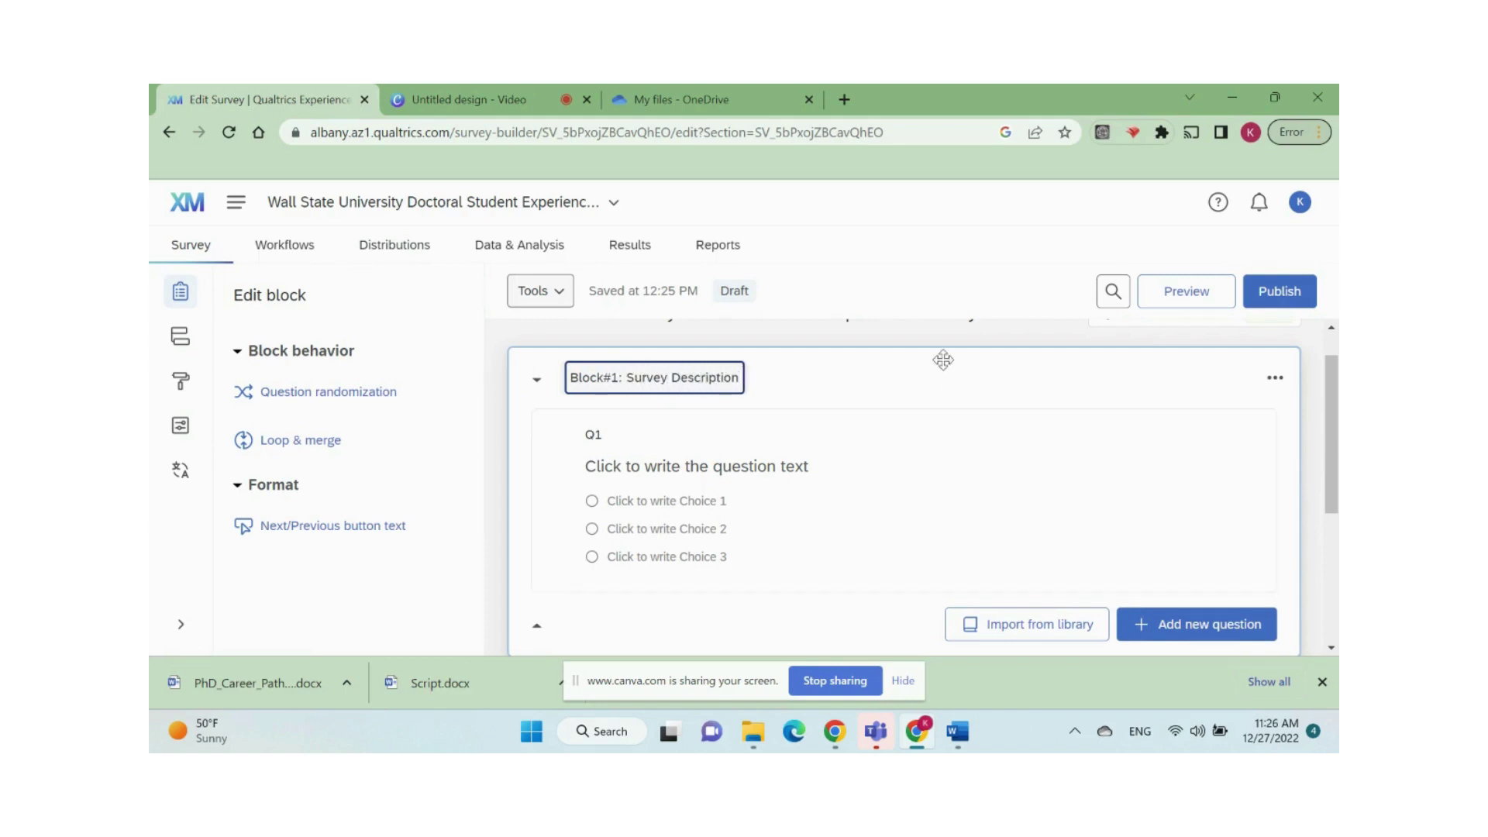
{"action": "key", "text": "Return"}
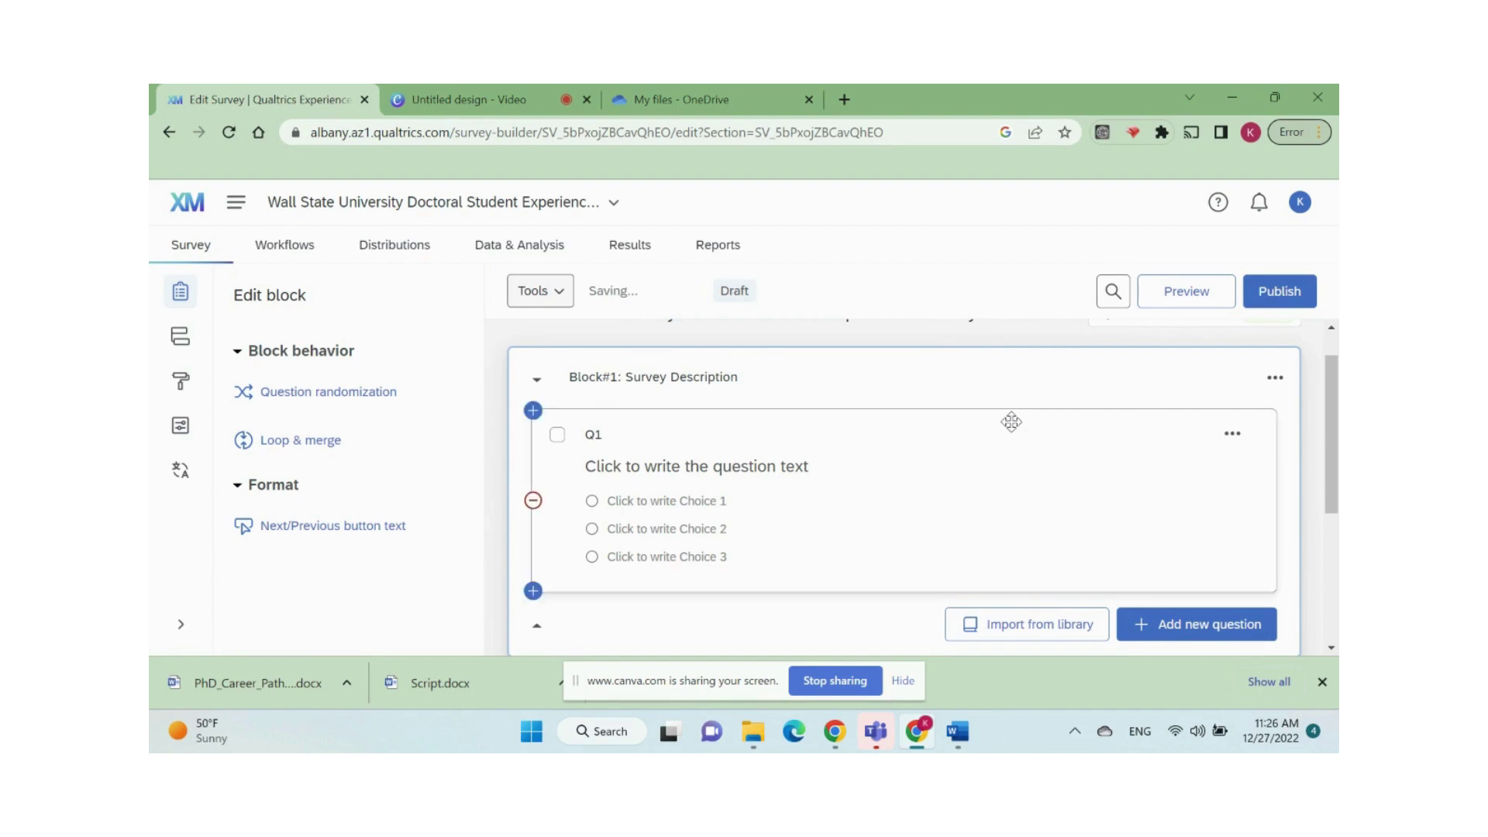
Change Q1 to a Text / Graphic question and select the consent text in Word.
{"action": "left_click", "coordinate": [1014, 420]}
{"action": "left_click", "coordinate": [385, 377]}
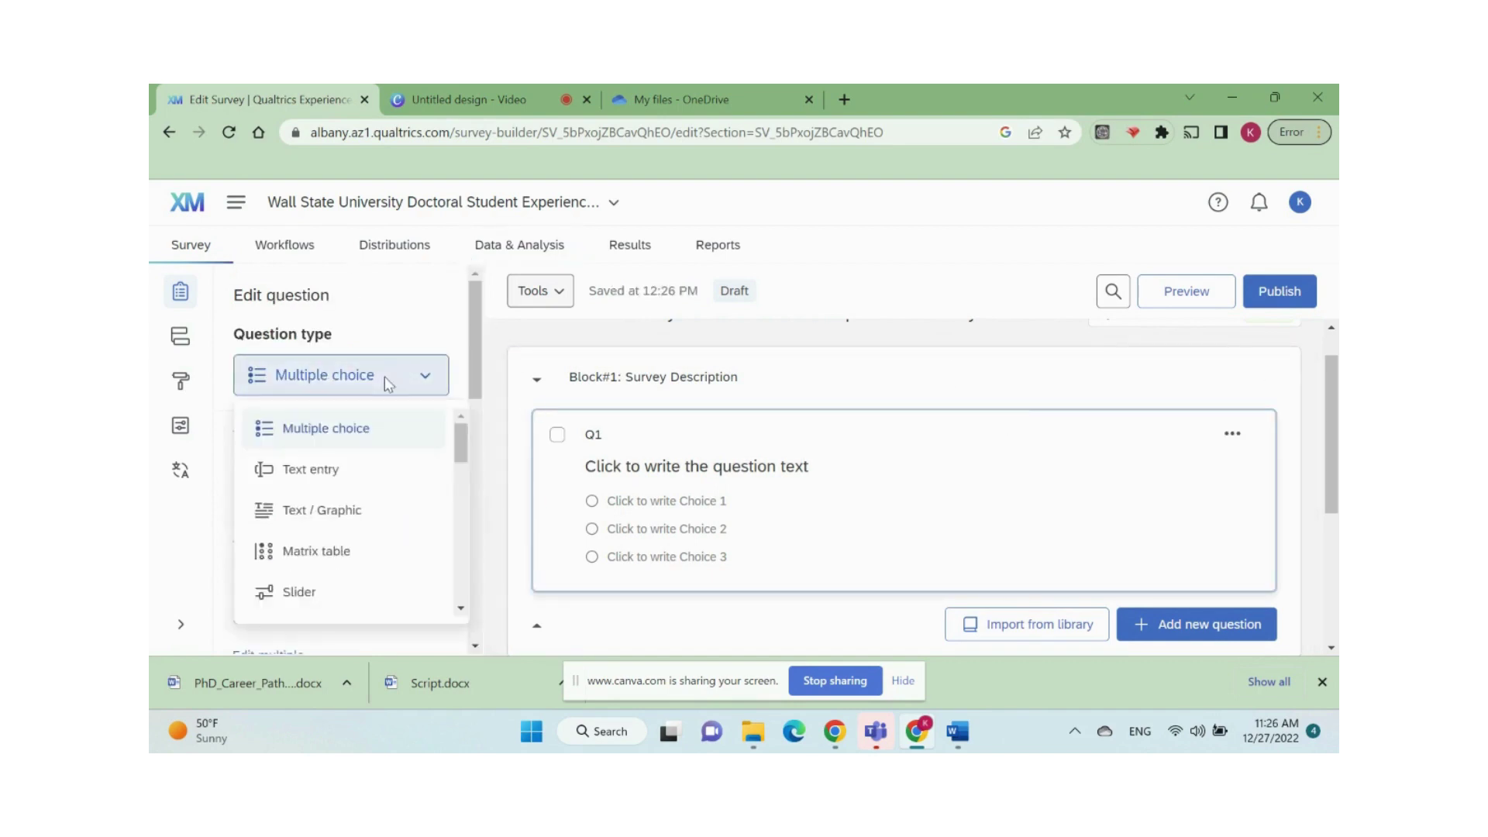
{"action": "left_click", "coordinate": [341, 510]}
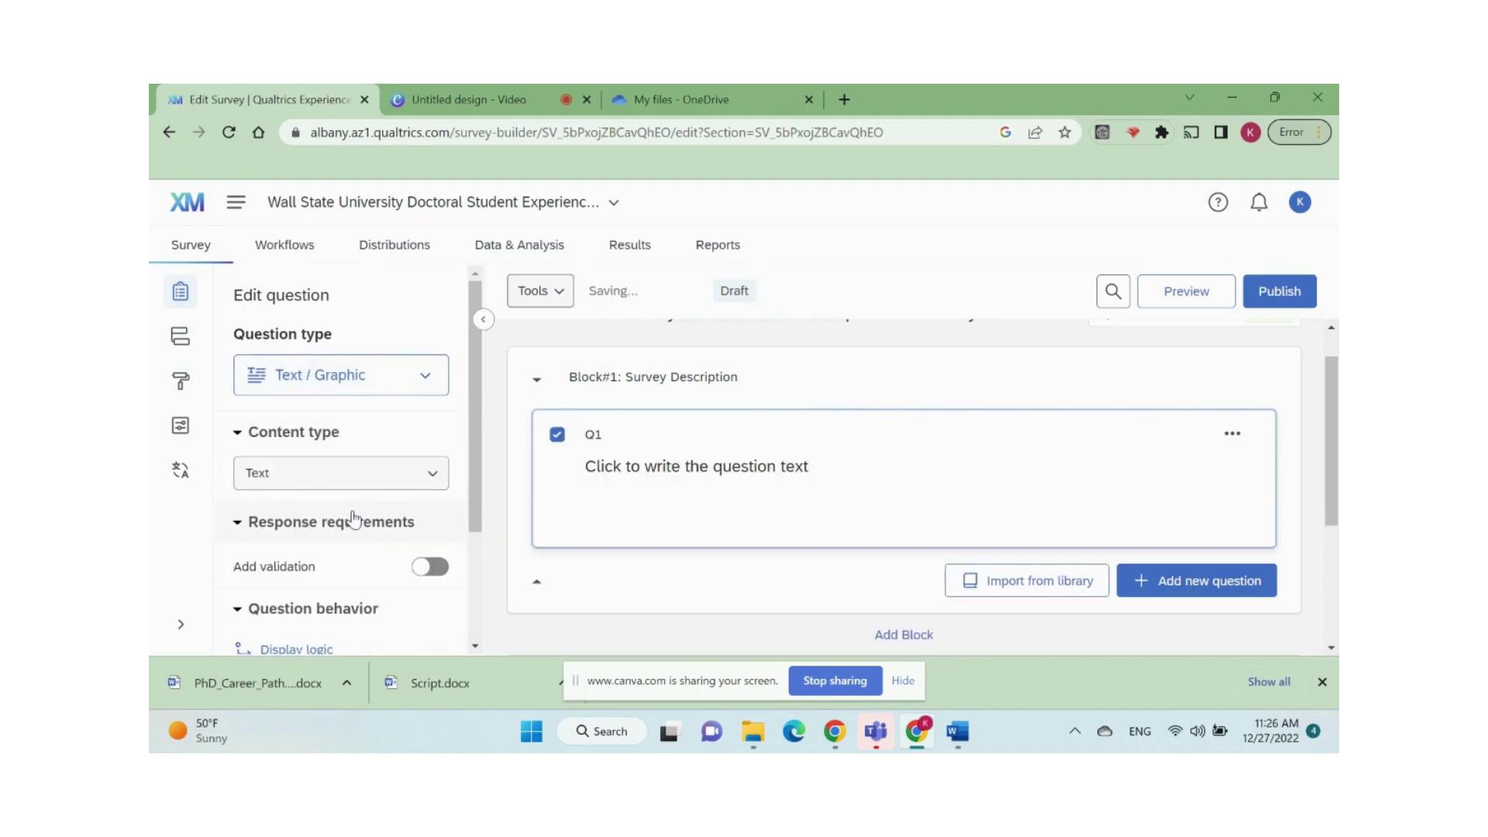
{"action": "left_click", "coordinate": [957, 731]}
{"action": "left_click_drag", "start_coordinate": [447, 391], "coordinate": [620, 627]}
Paste the consent paragraph into Q1 and put the ZIP code on its own line.
{"action": "left_click", "coordinate": [917, 731]}
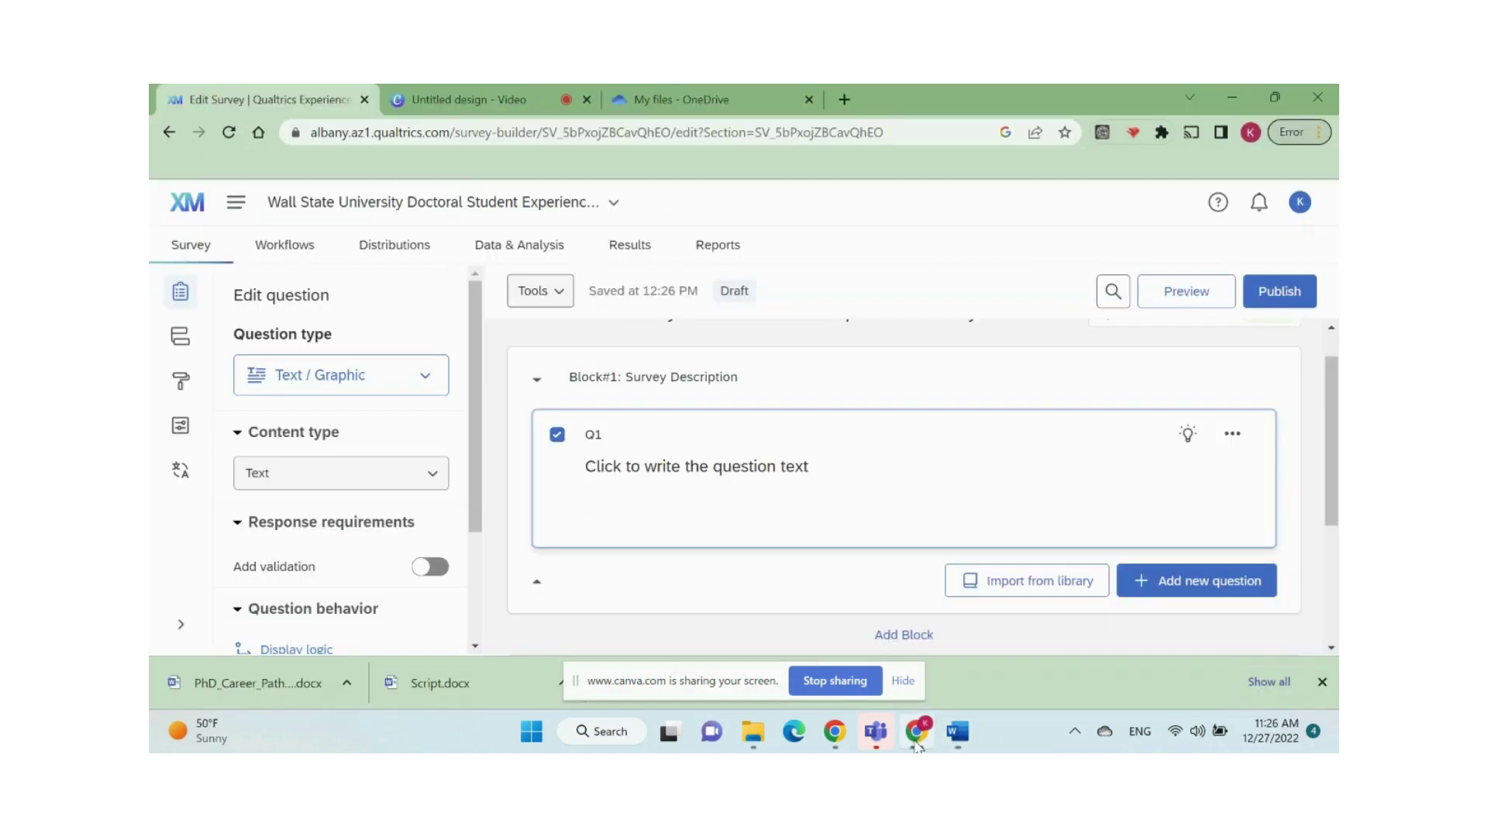
{"action": "left_click", "coordinate": [720, 468]}
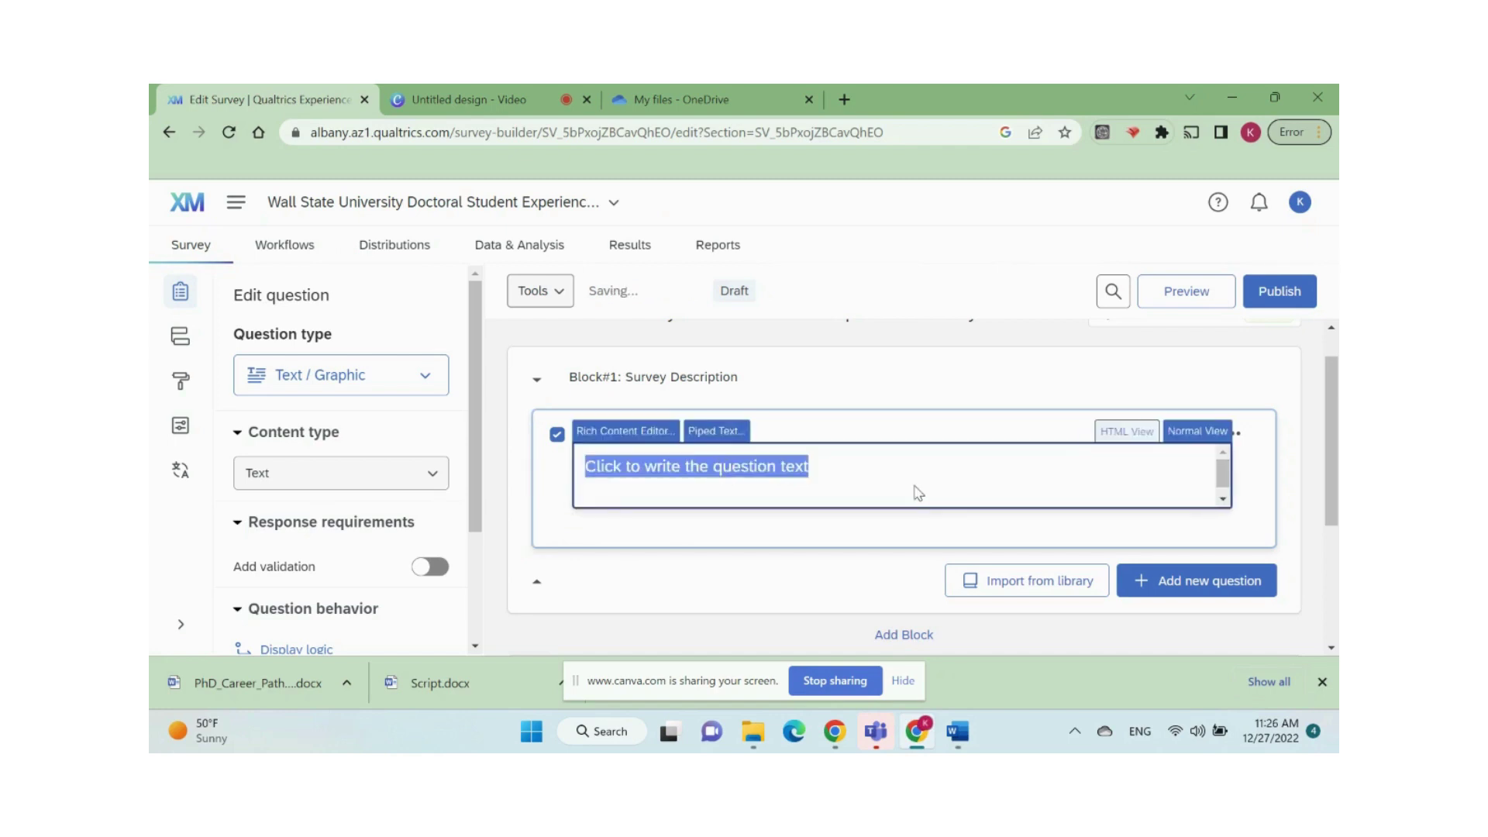
{"action": "key", "text": "ctrl+v"}
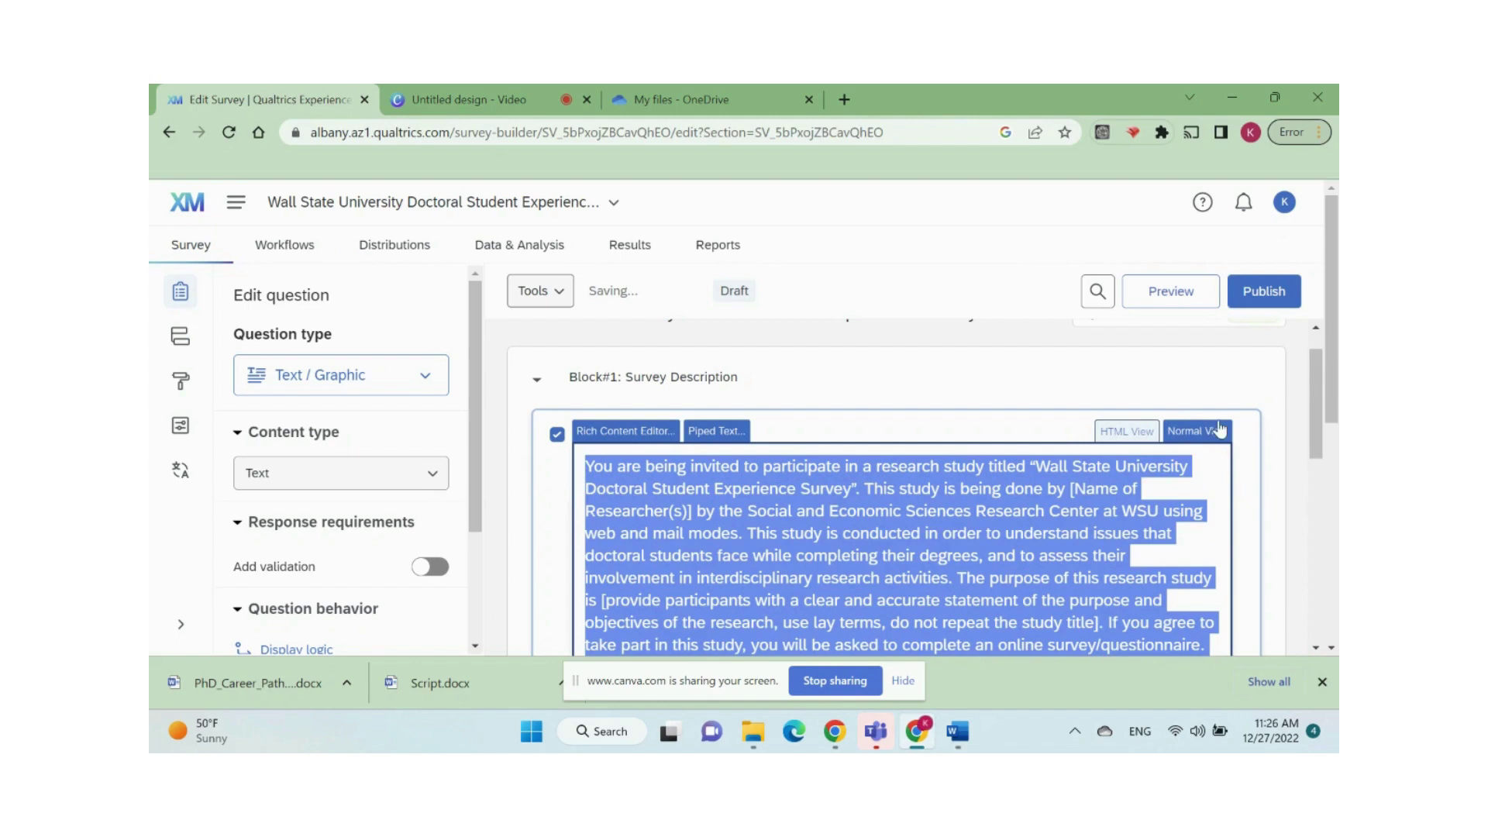
{"action": "left_click", "coordinate": [1240, 496]}
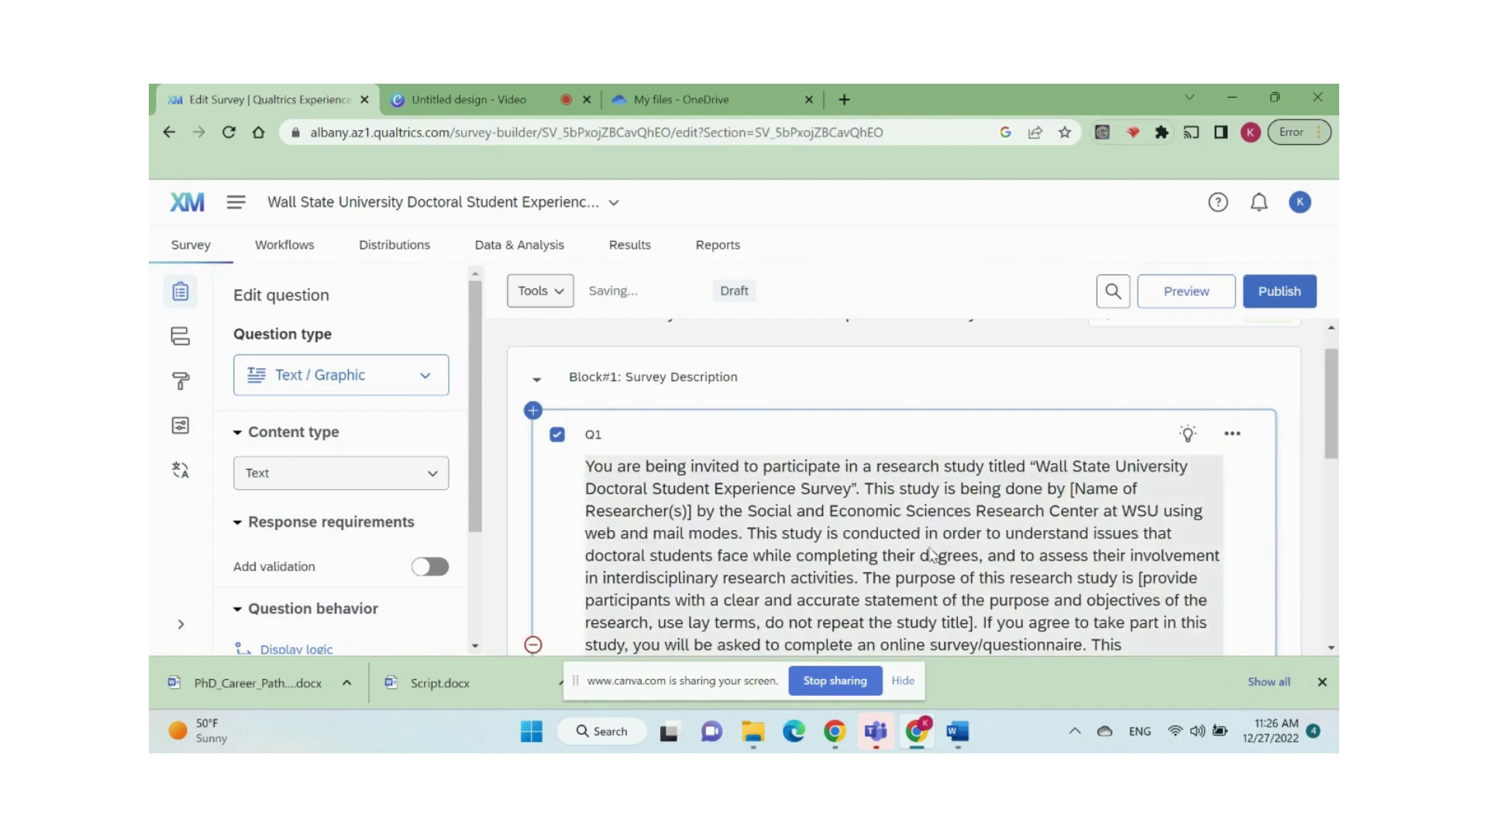
{"action": "left_click", "coordinate": [727, 489]}
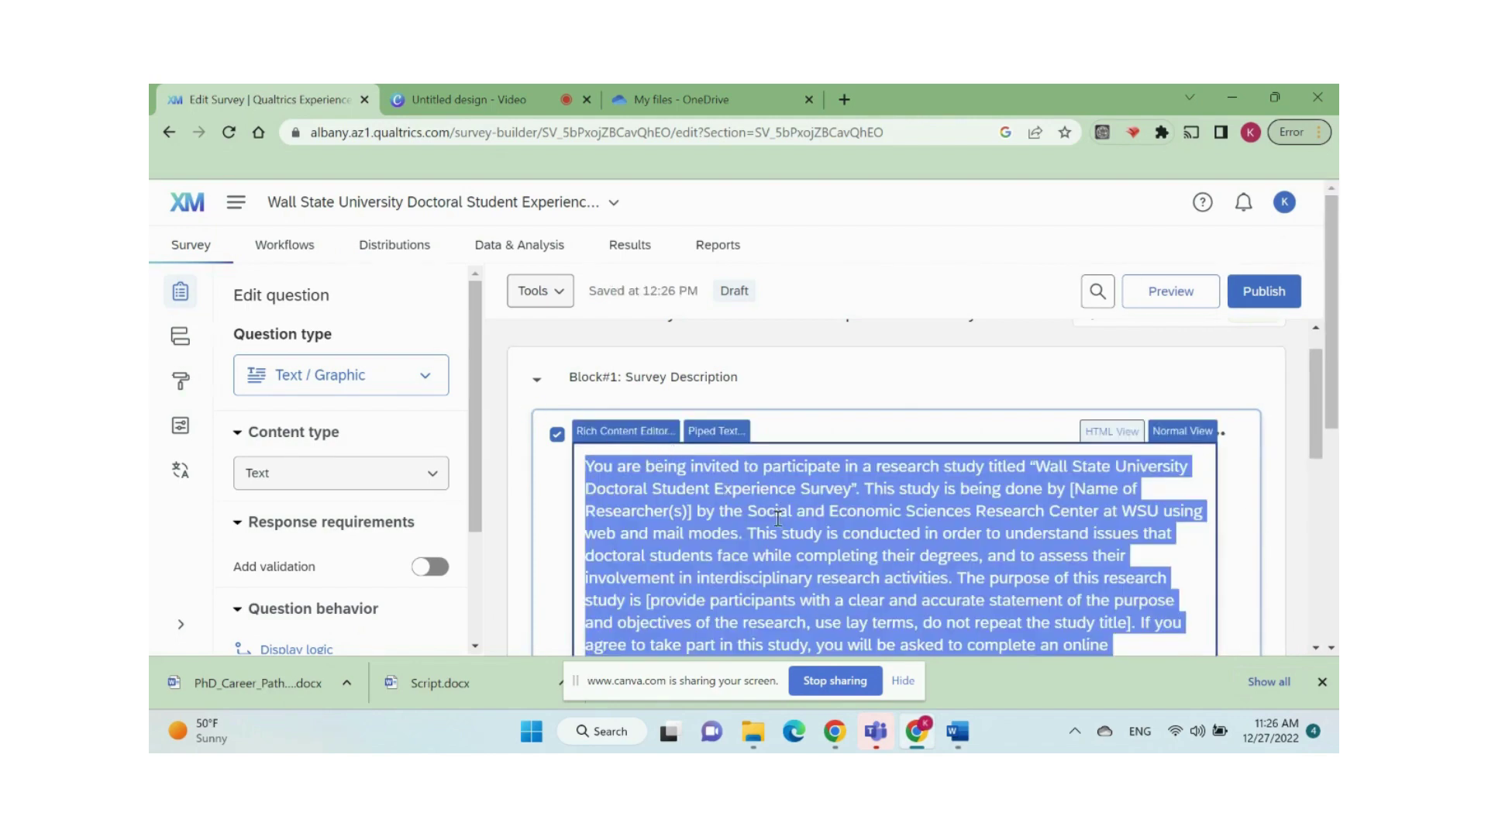
{"action": "left_click", "coordinate": [622, 433]}
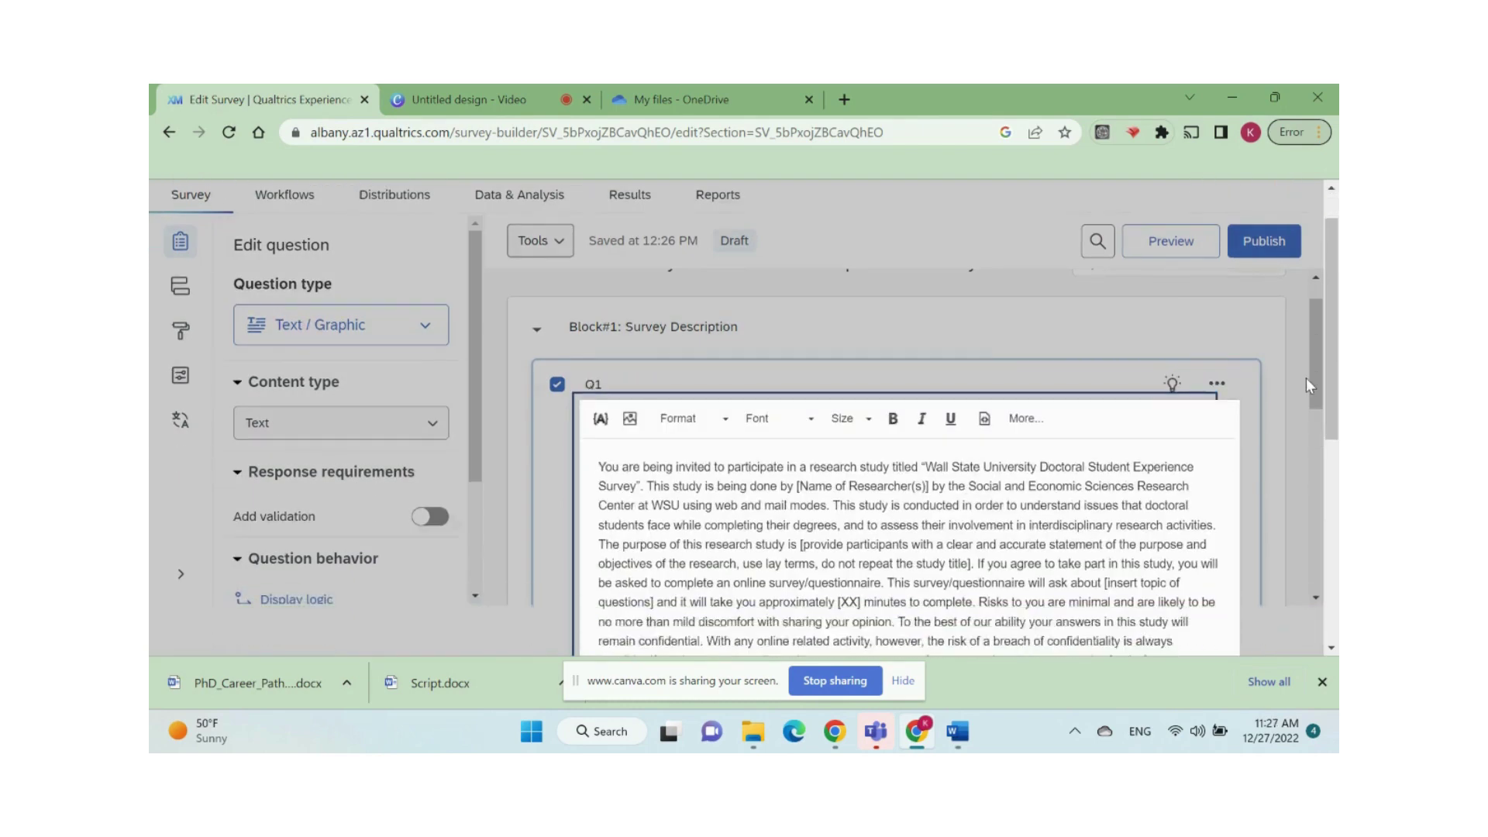
{"action": "scroll", "coordinate": [1305, 378], "scroll_direction": "down", "scroll_amount": 5}
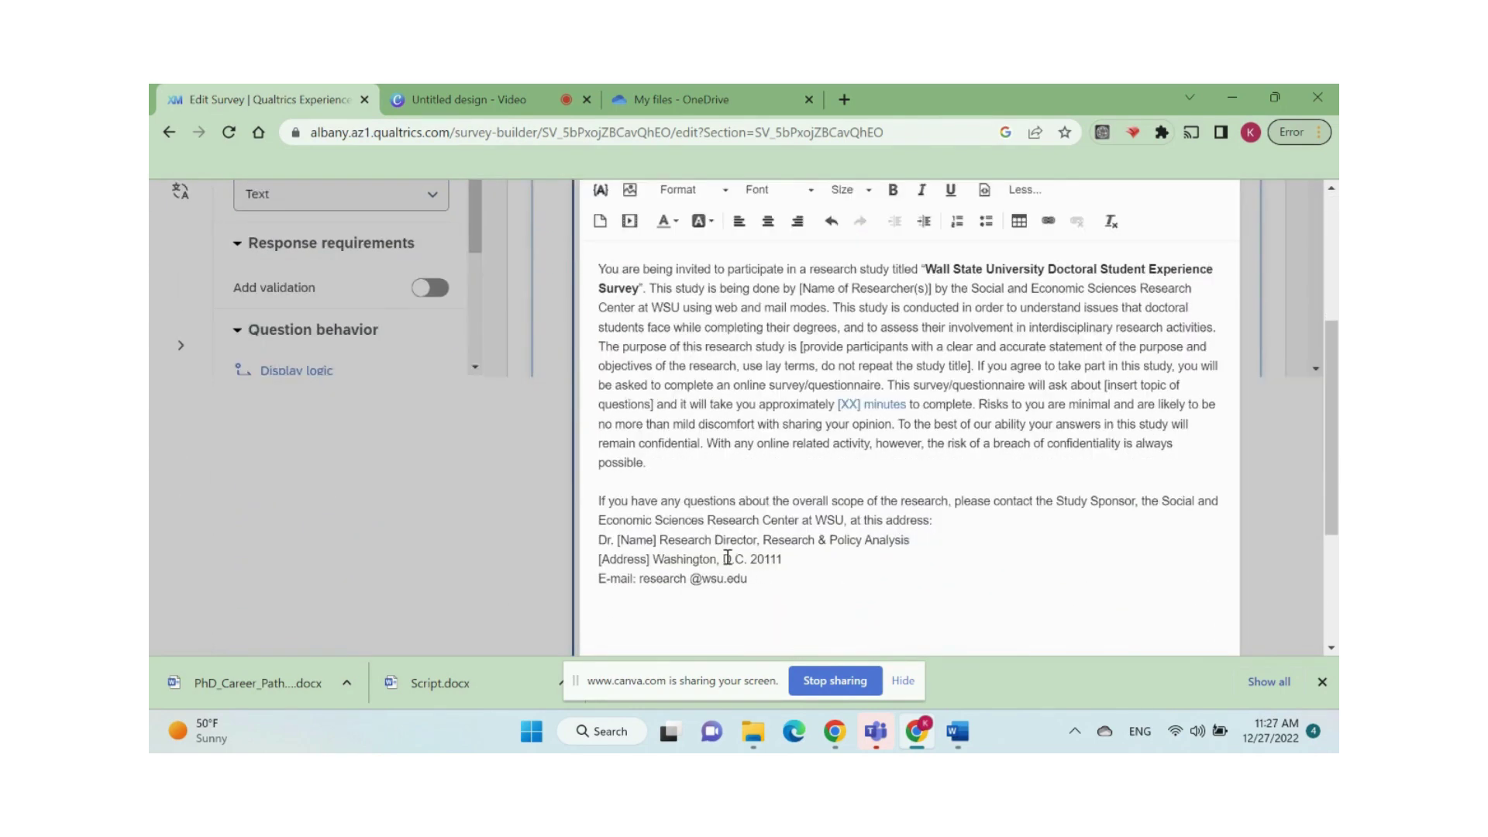
{"action": "key", "text": "Return"}
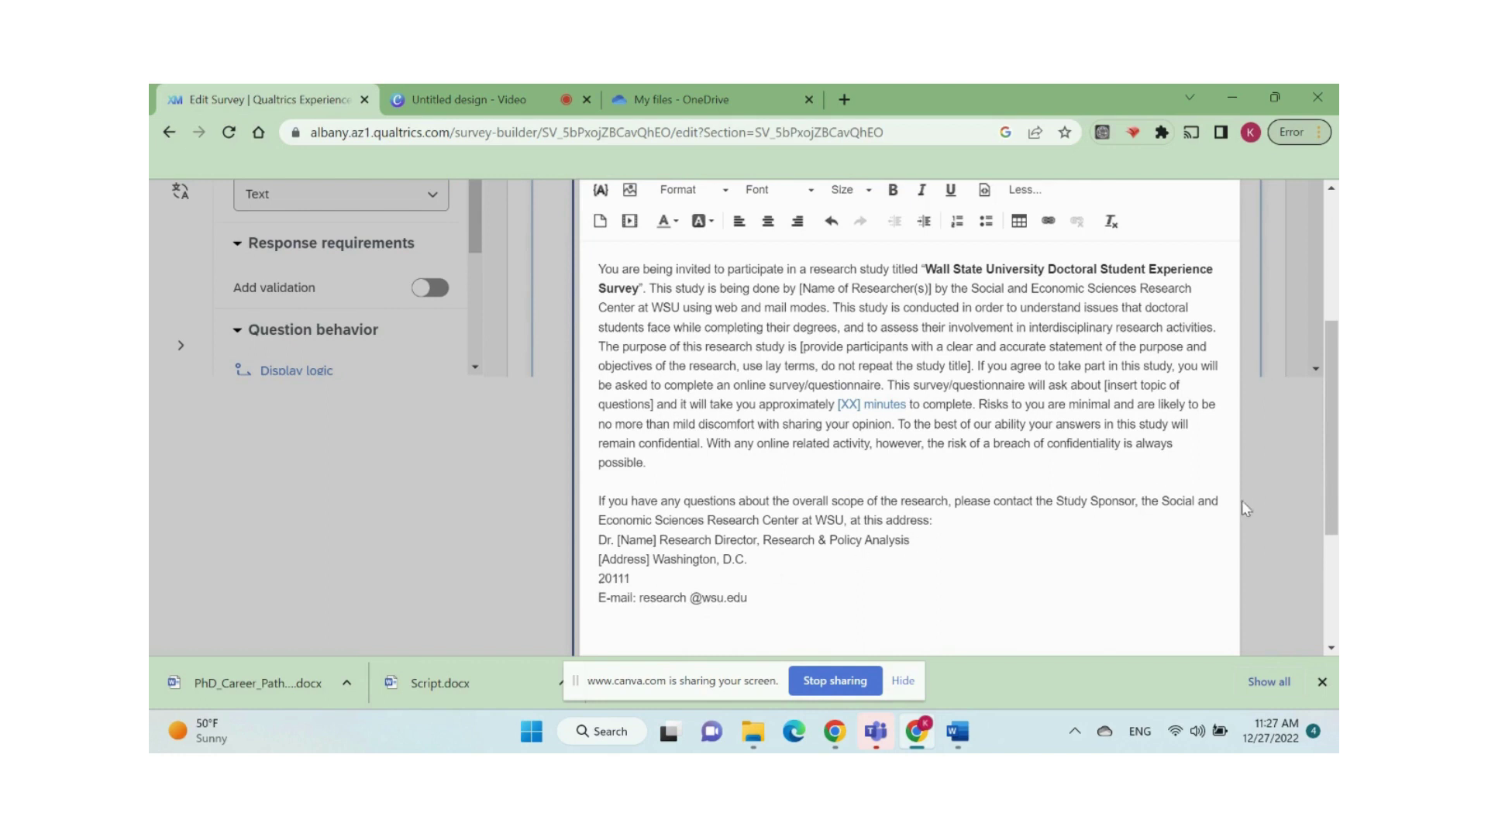
{"action": "left_click", "coordinate": [1281, 496]}
Paste the agreement statement into Q2 with 'Agreement:' on its own line.
{"action": "scroll", "coordinate": [1225, 503], "scroll_direction": "down", "scroll_amount": 5}
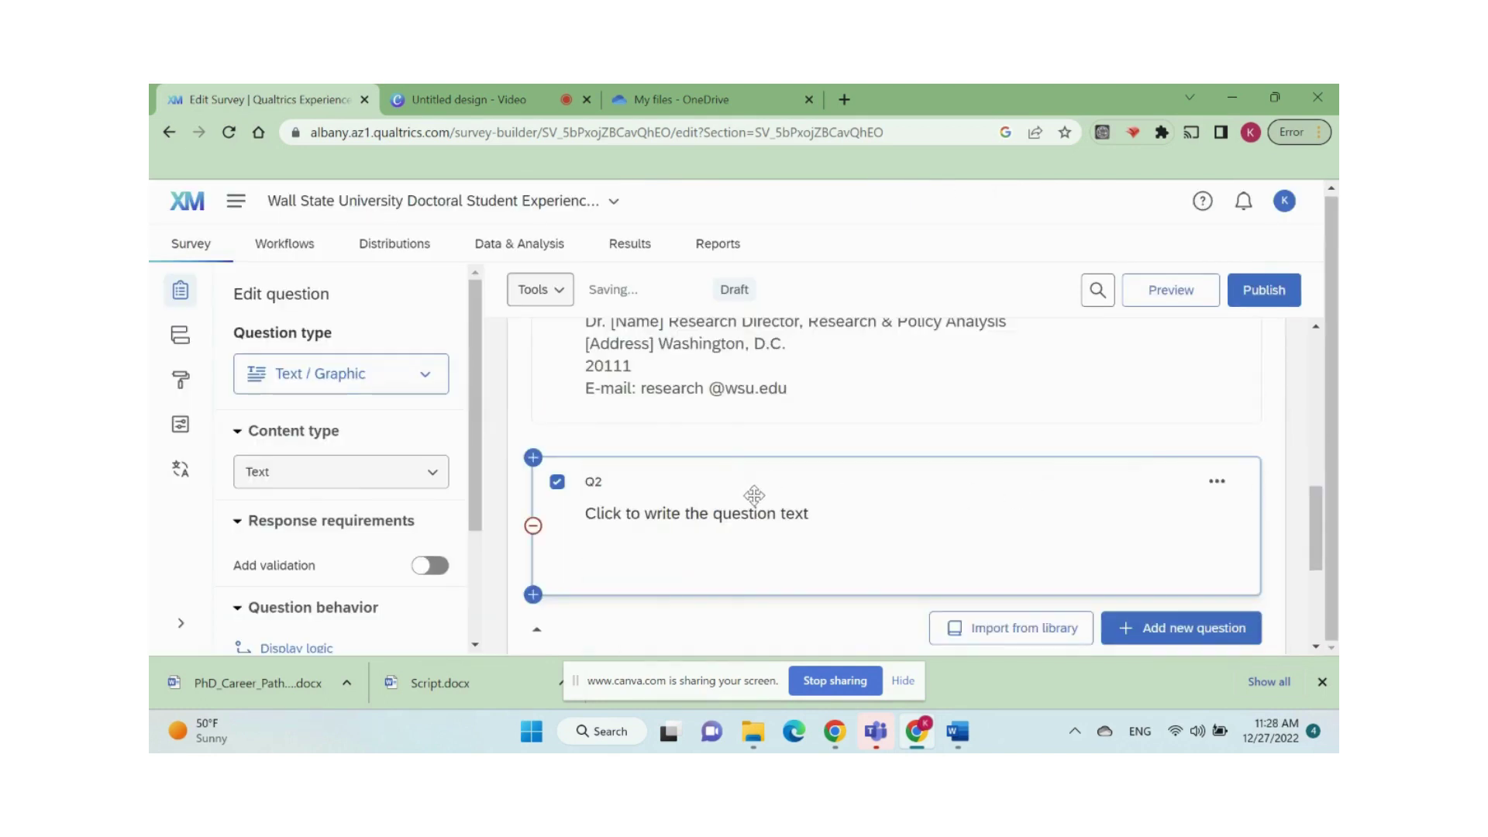
{"action": "left_click", "coordinate": [776, 517]}
{"action": "type", "text": "Agreement: By clicking \"I agree\" below you are indicating that you are at least 18 years old, have read and understood this consent form and agree to participate in this research study."}
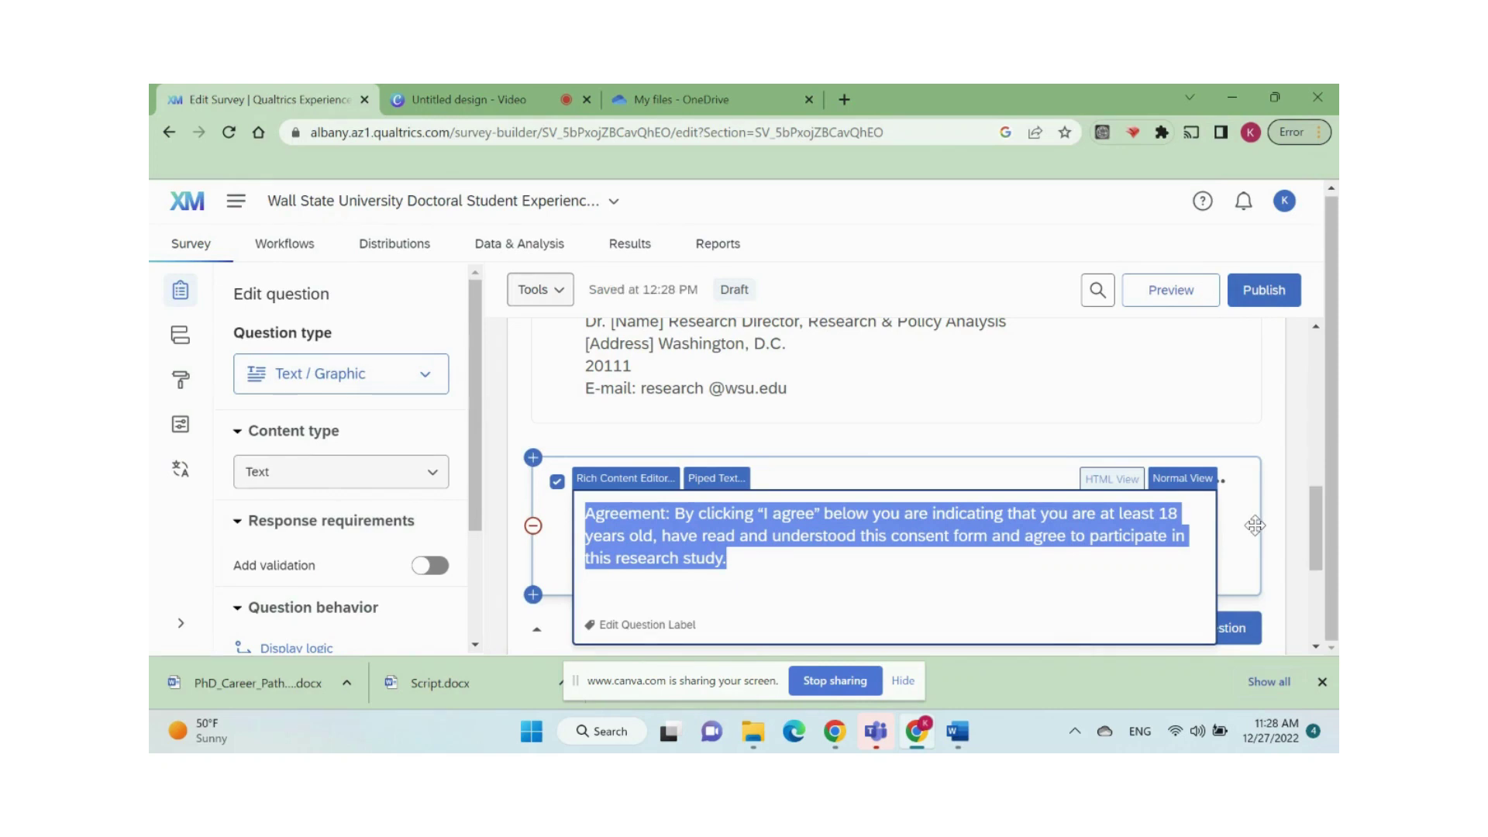
{"action": "left_click", "coordinate": [679, 516]}
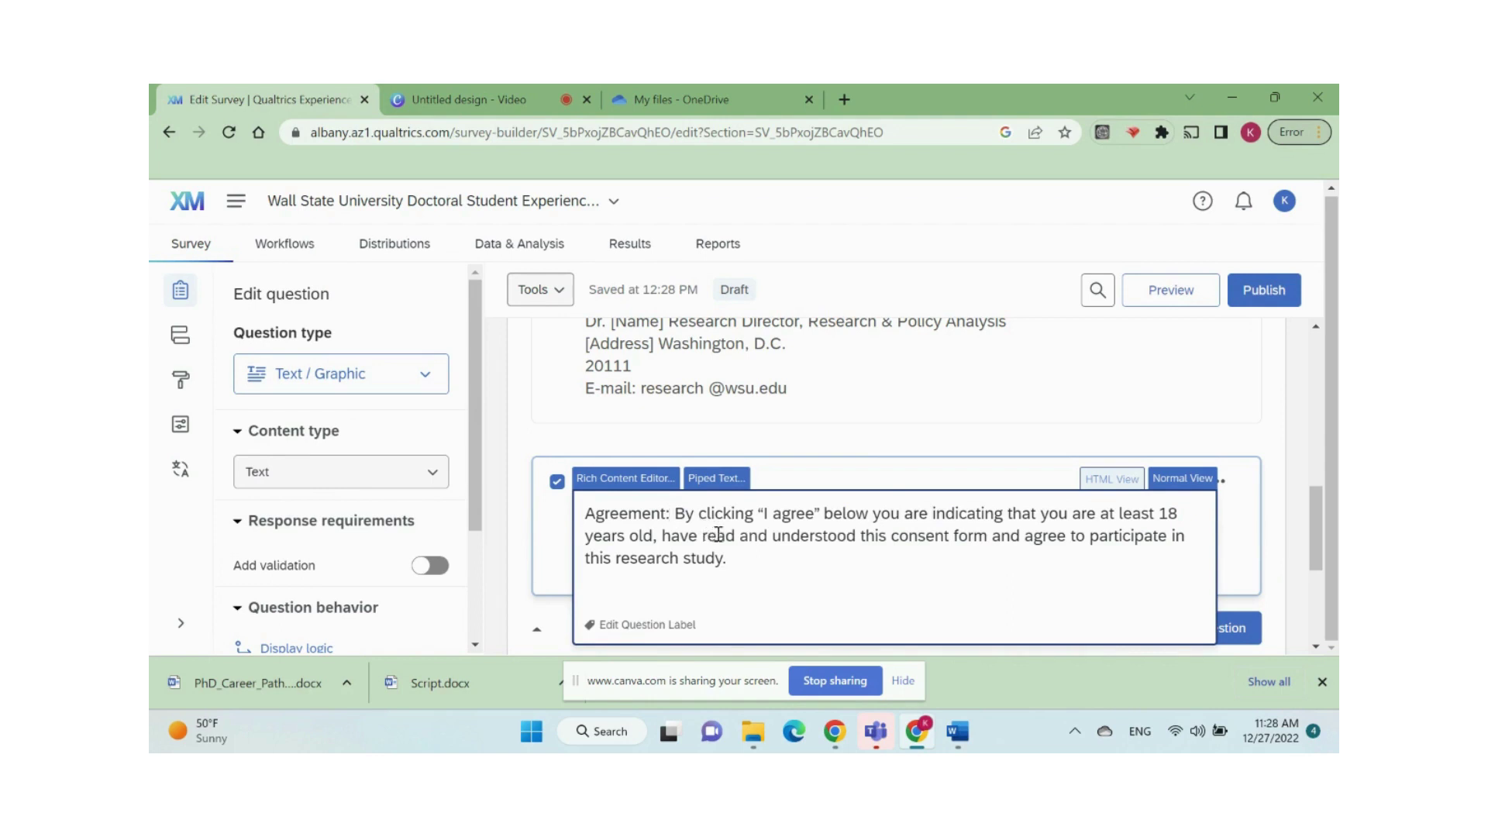
{"action": "key", "text": "Return"}
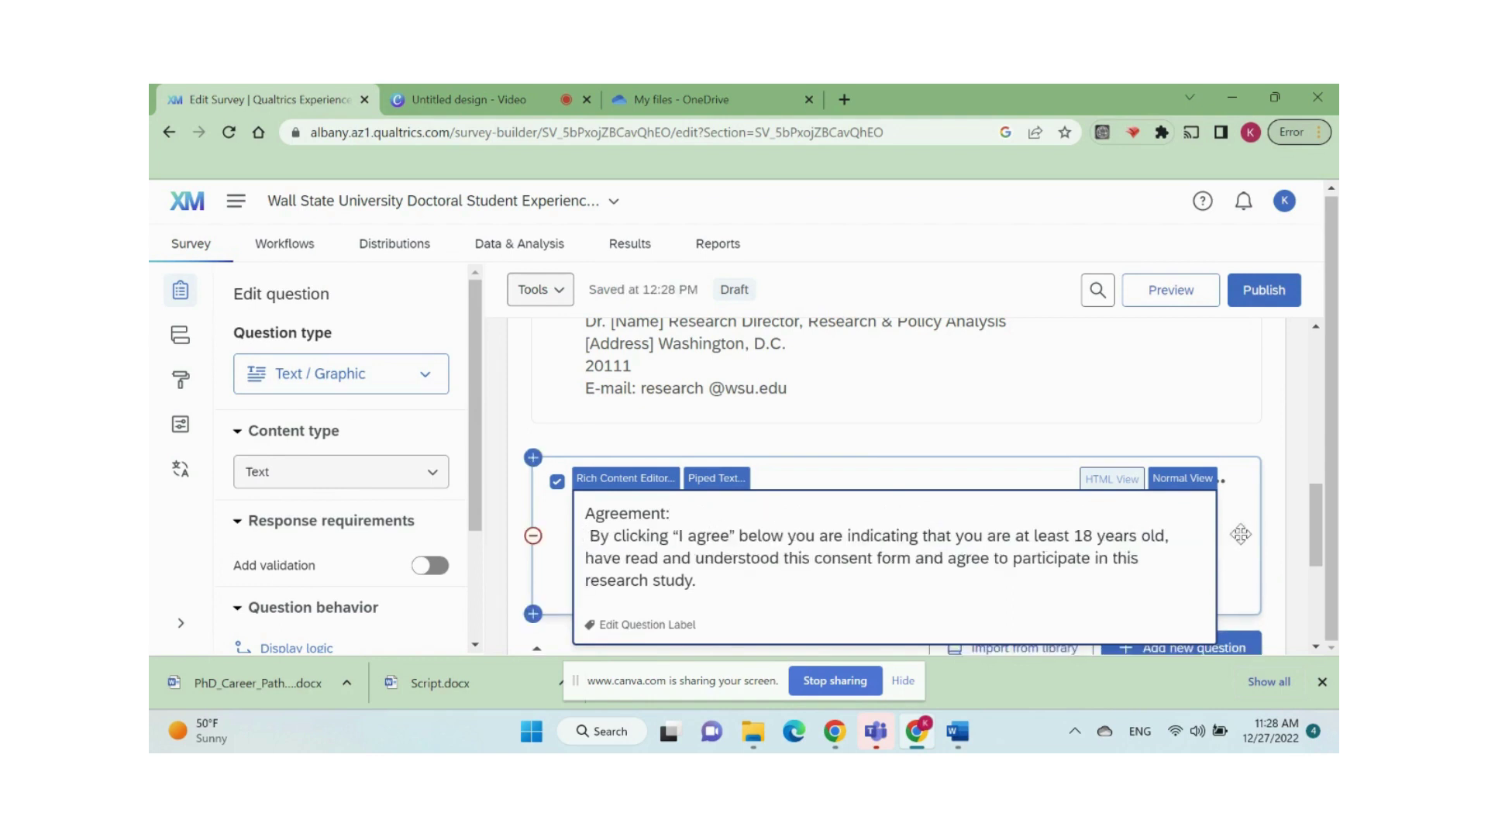
{"action": "key", "text": "ctrl+a"}
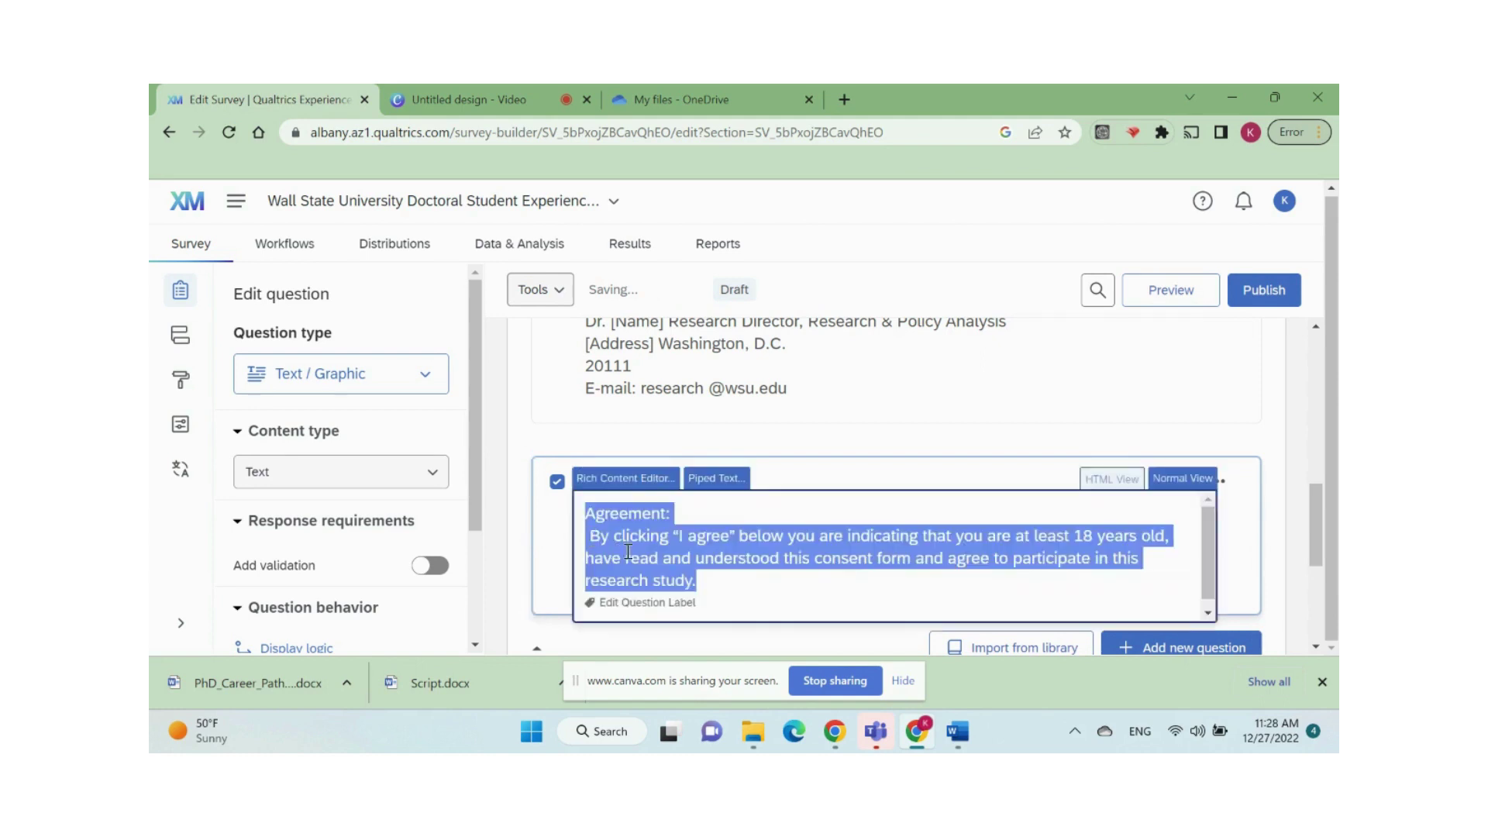
{"action": "left_click", "coordinate": [628, 551]}
{"action": "scroll", "coordinate": [803, 502], "scroll_direction": "up", "scroll_amount": 10}
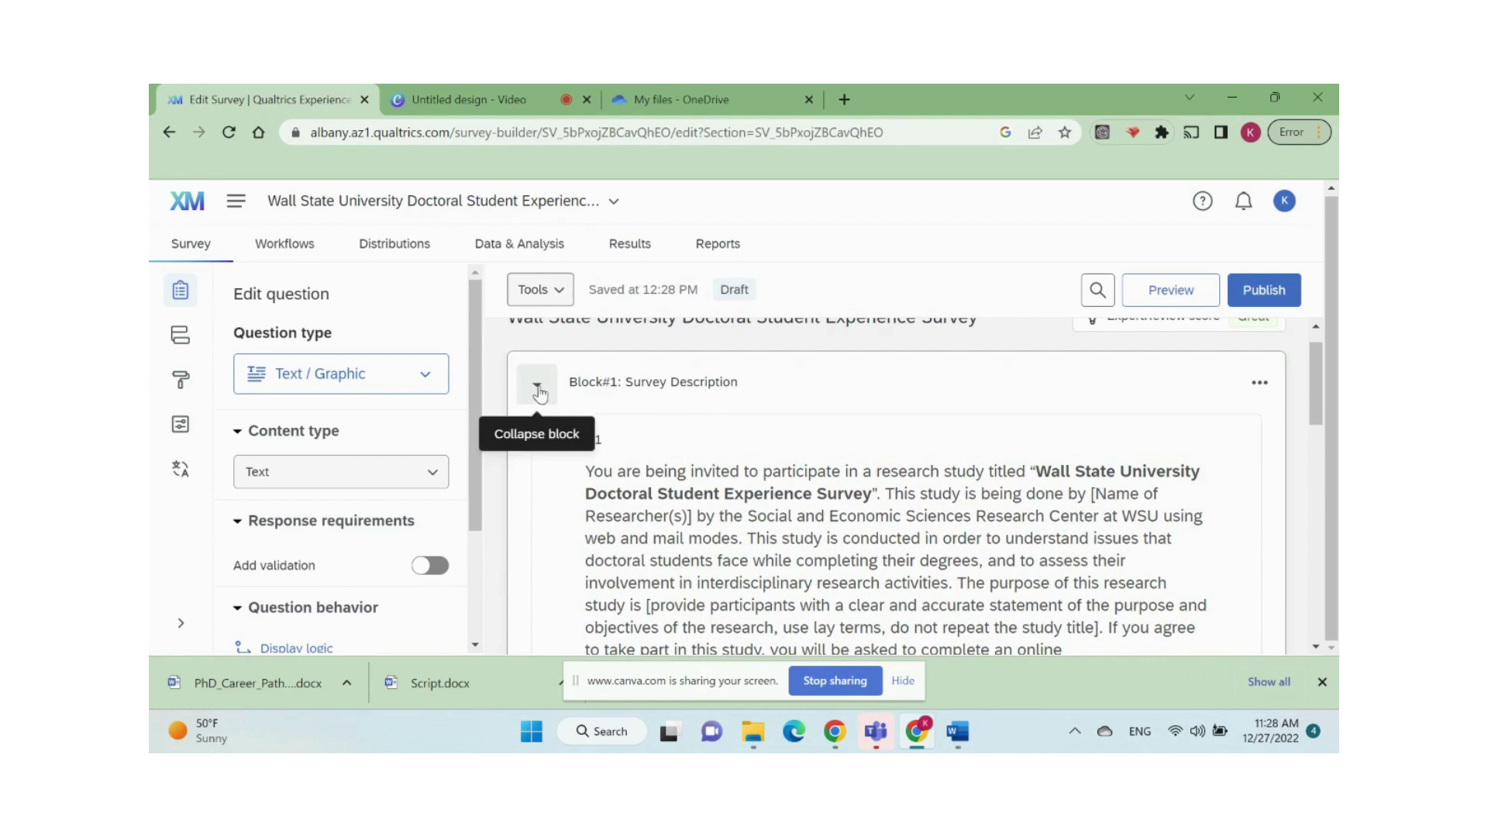
Set the first block's Next button text to 'I agree' and save it.
{"action": "left_click", "coordinate": [968, 364]}
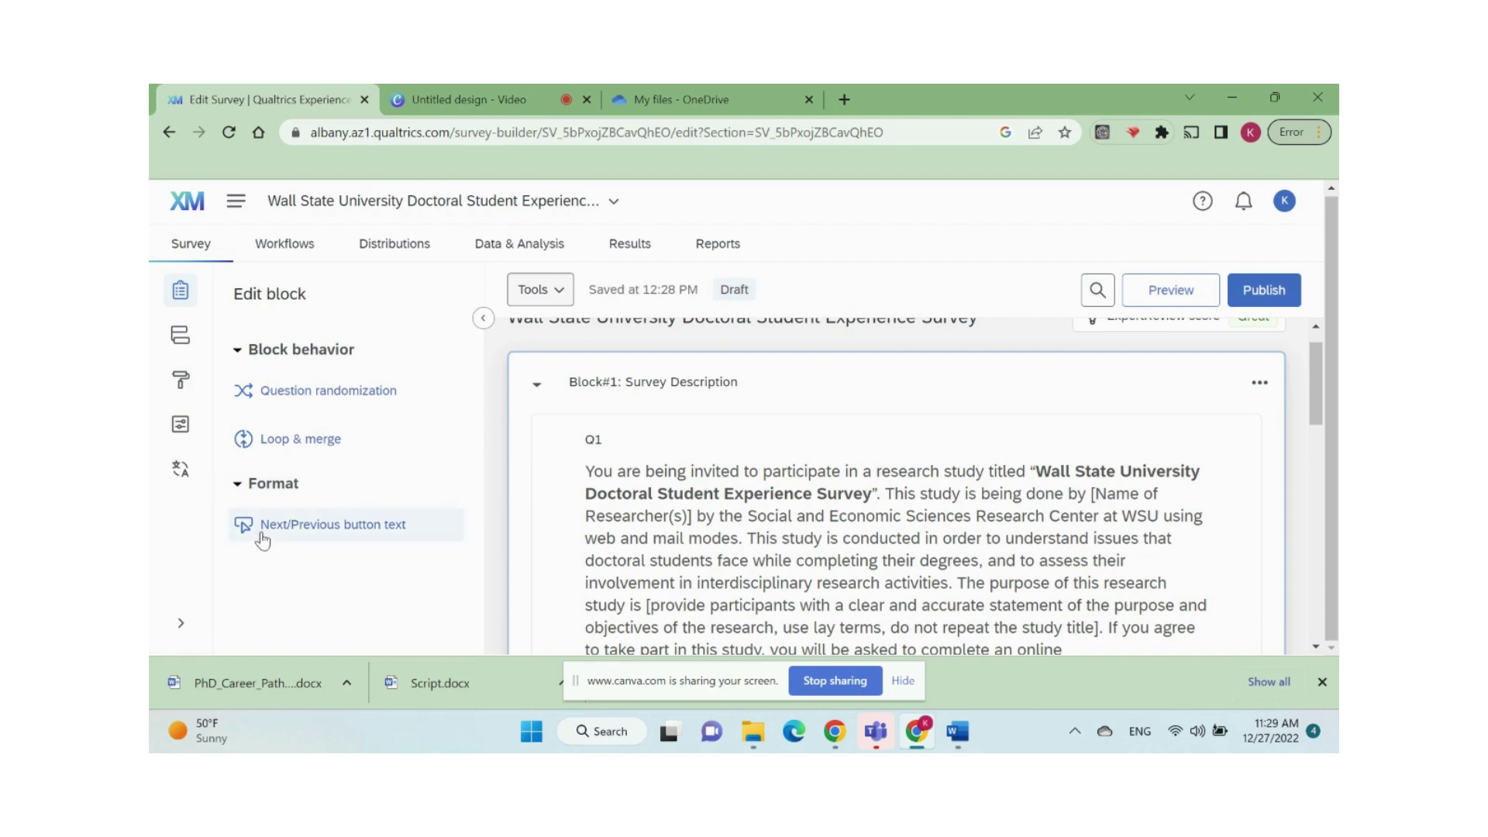
{"action": "left_click", "coordinate": [358, 530]}
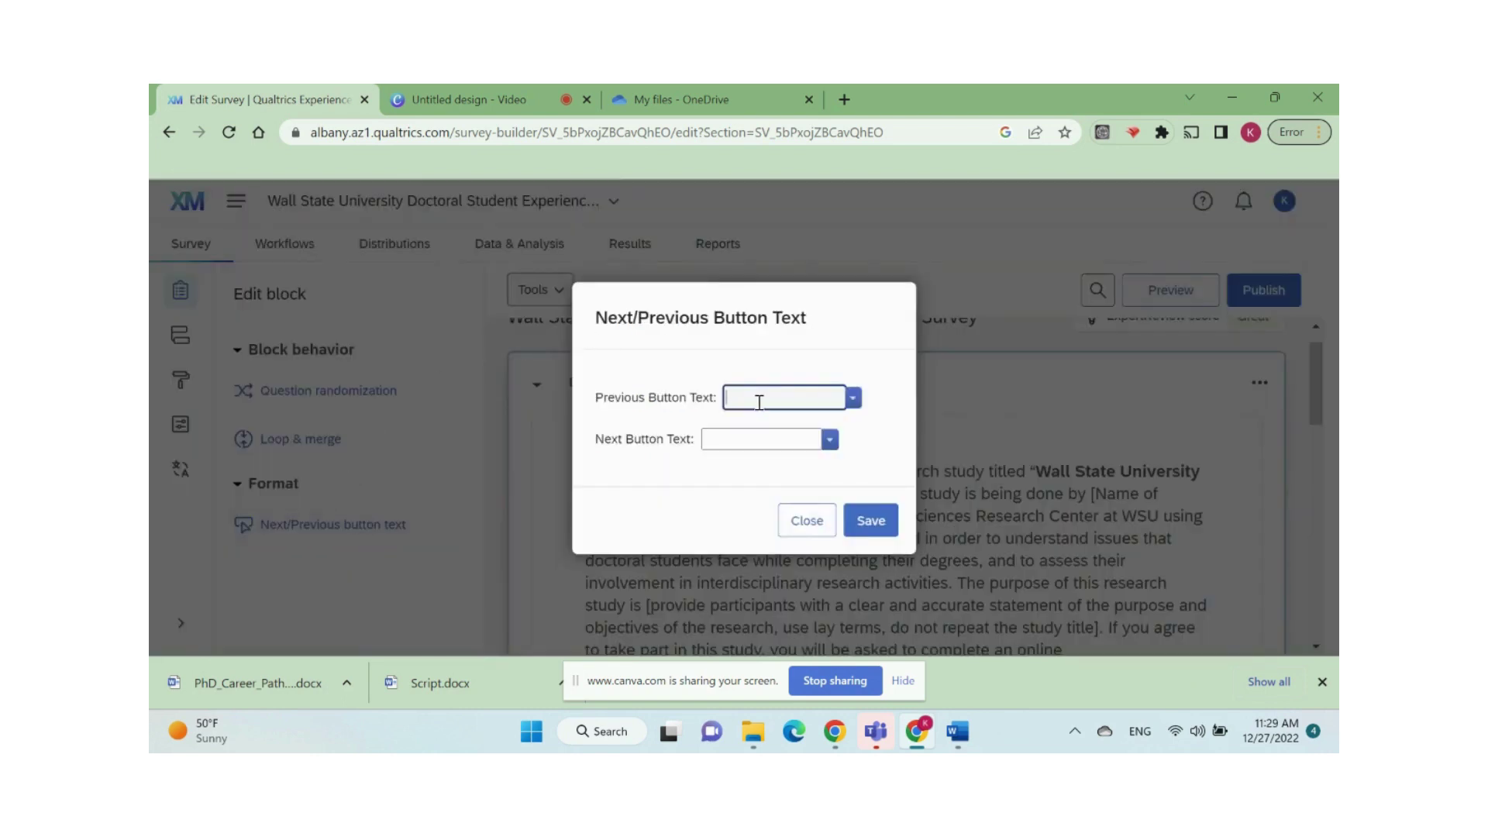
{"action": "left_click", "coordinate": [757, 442]}
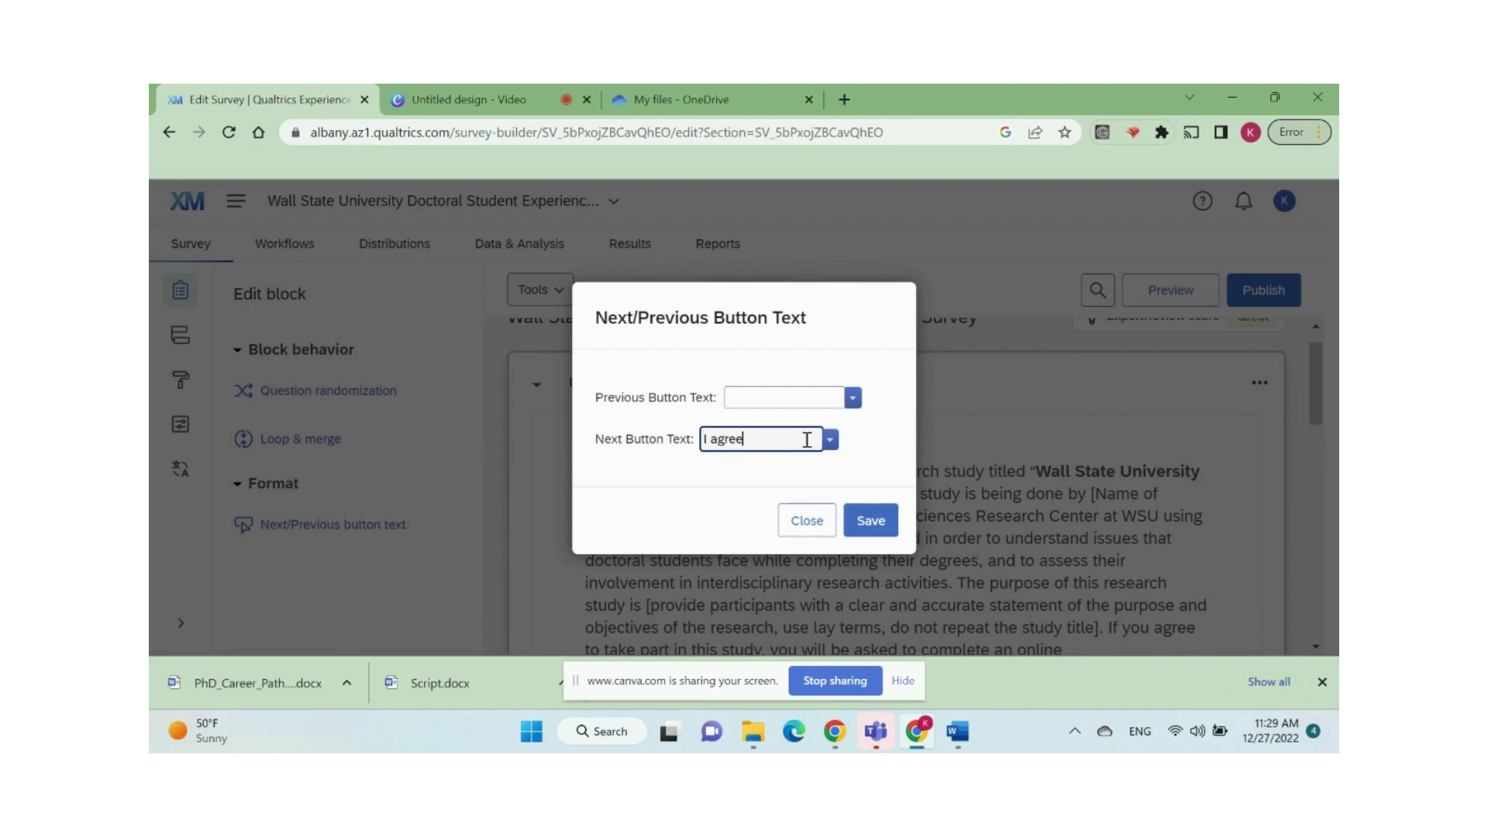
{"action": "left_click", "coordinate": [871, 521]}
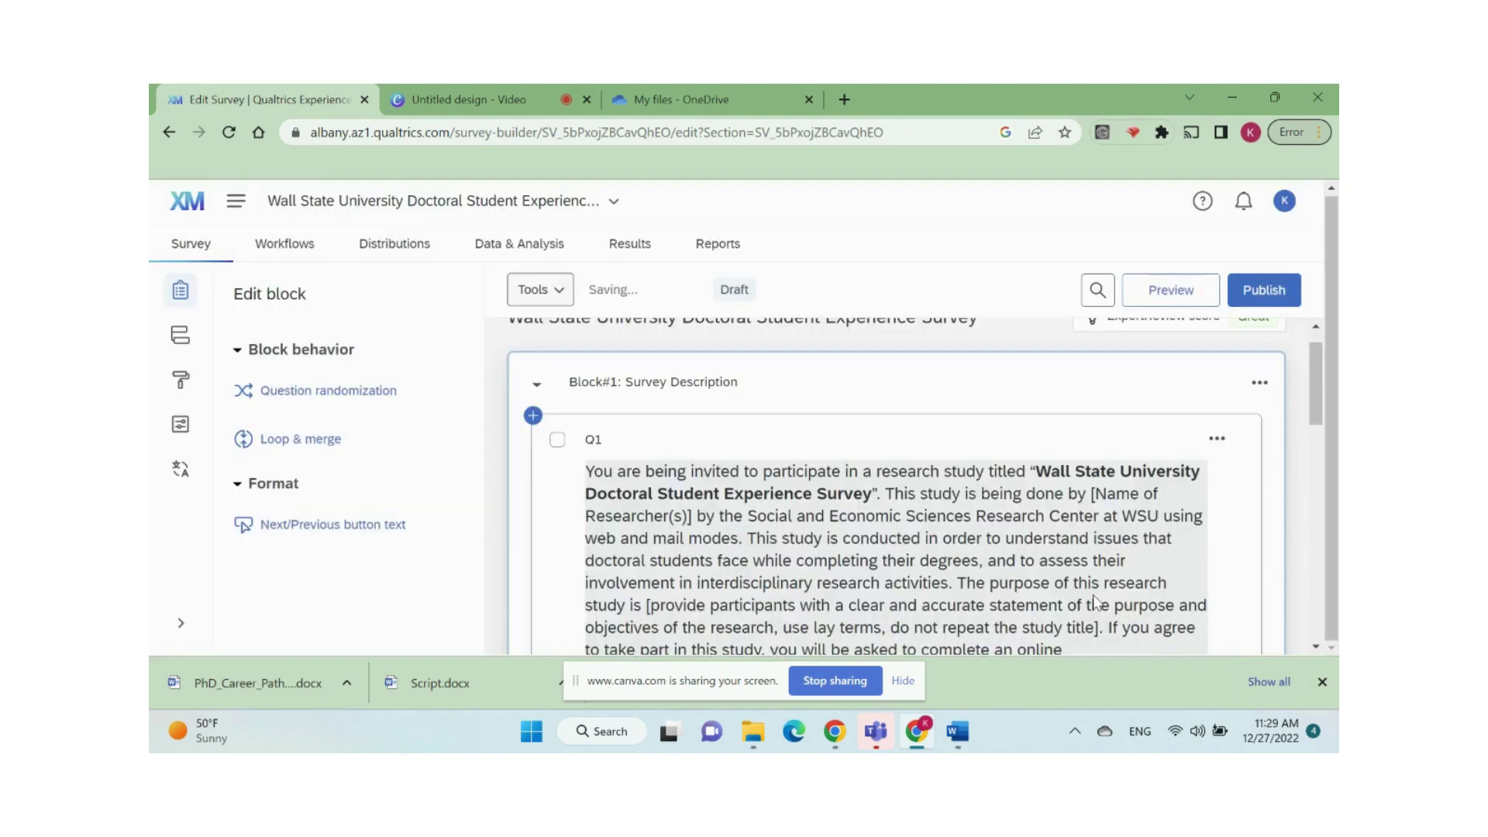
{"action": "scroll", "coordinate": [1093, 594], "scroll_direction": "down", "scroll_amount": 5}
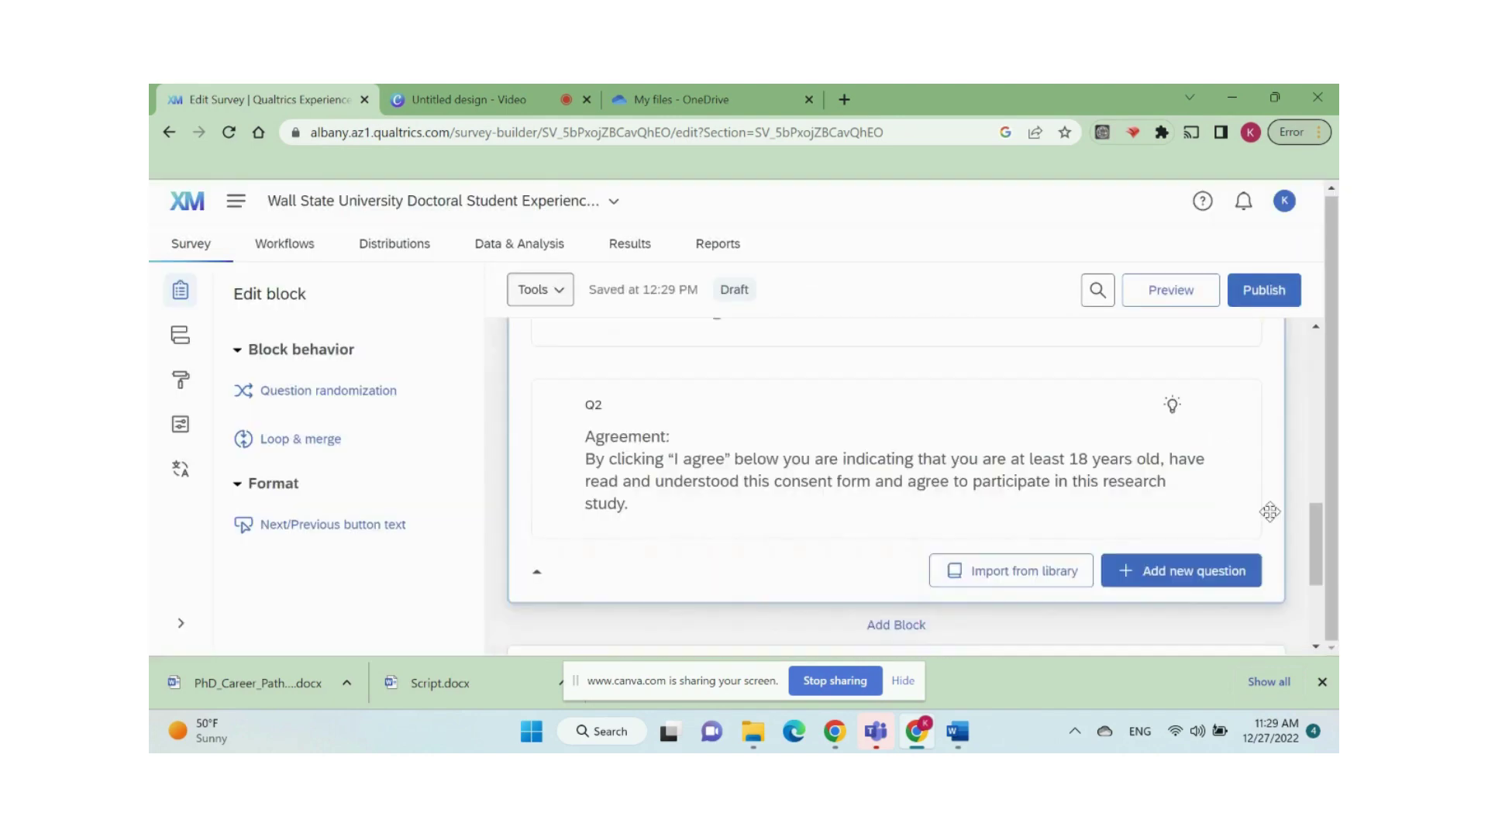
{"action": "left_click", "coordinate": [1173, 293]}
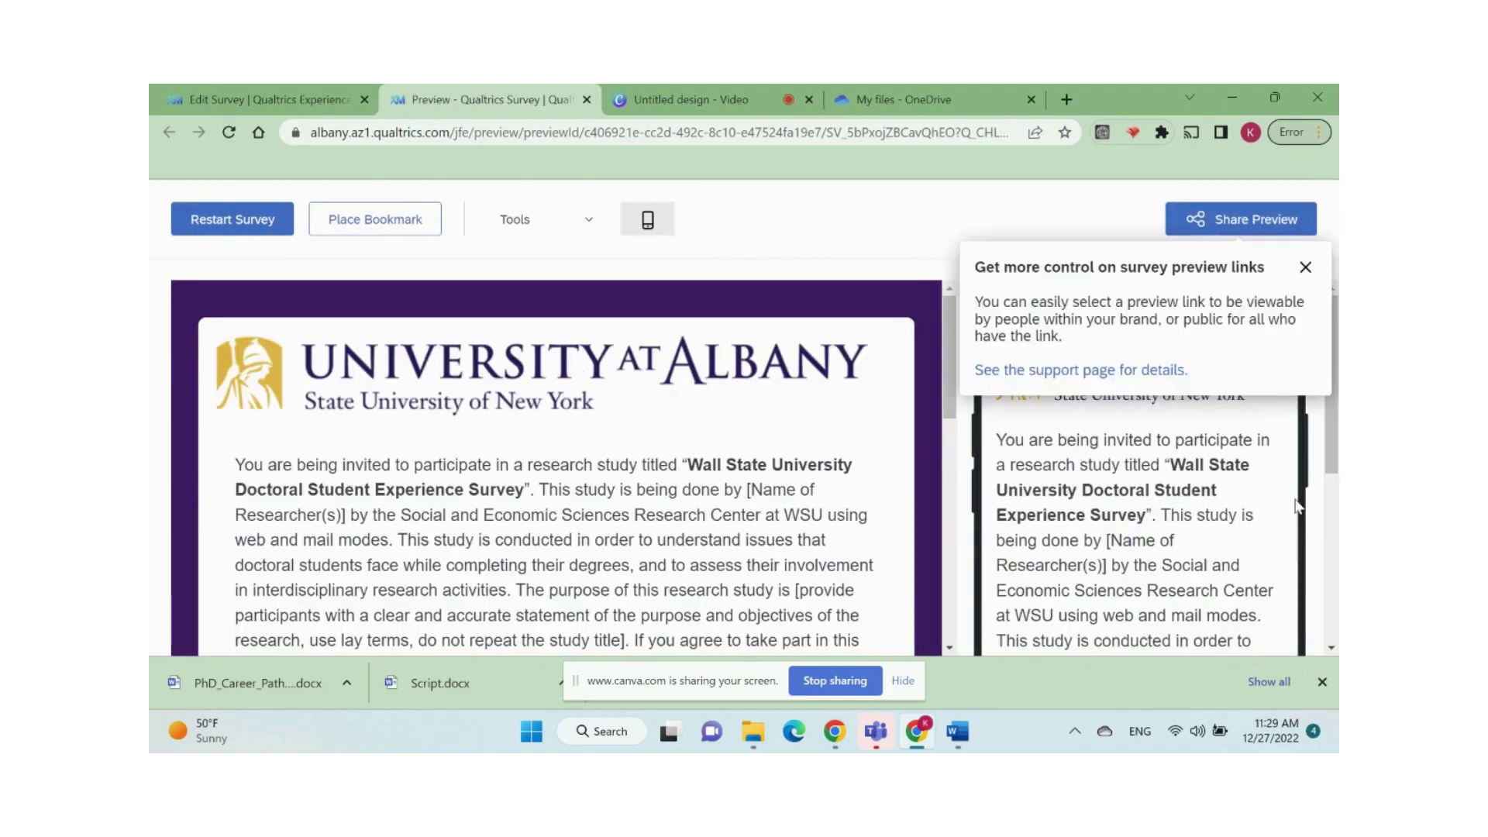
{"action": "left_click", "coordinate": [1306, 268]}
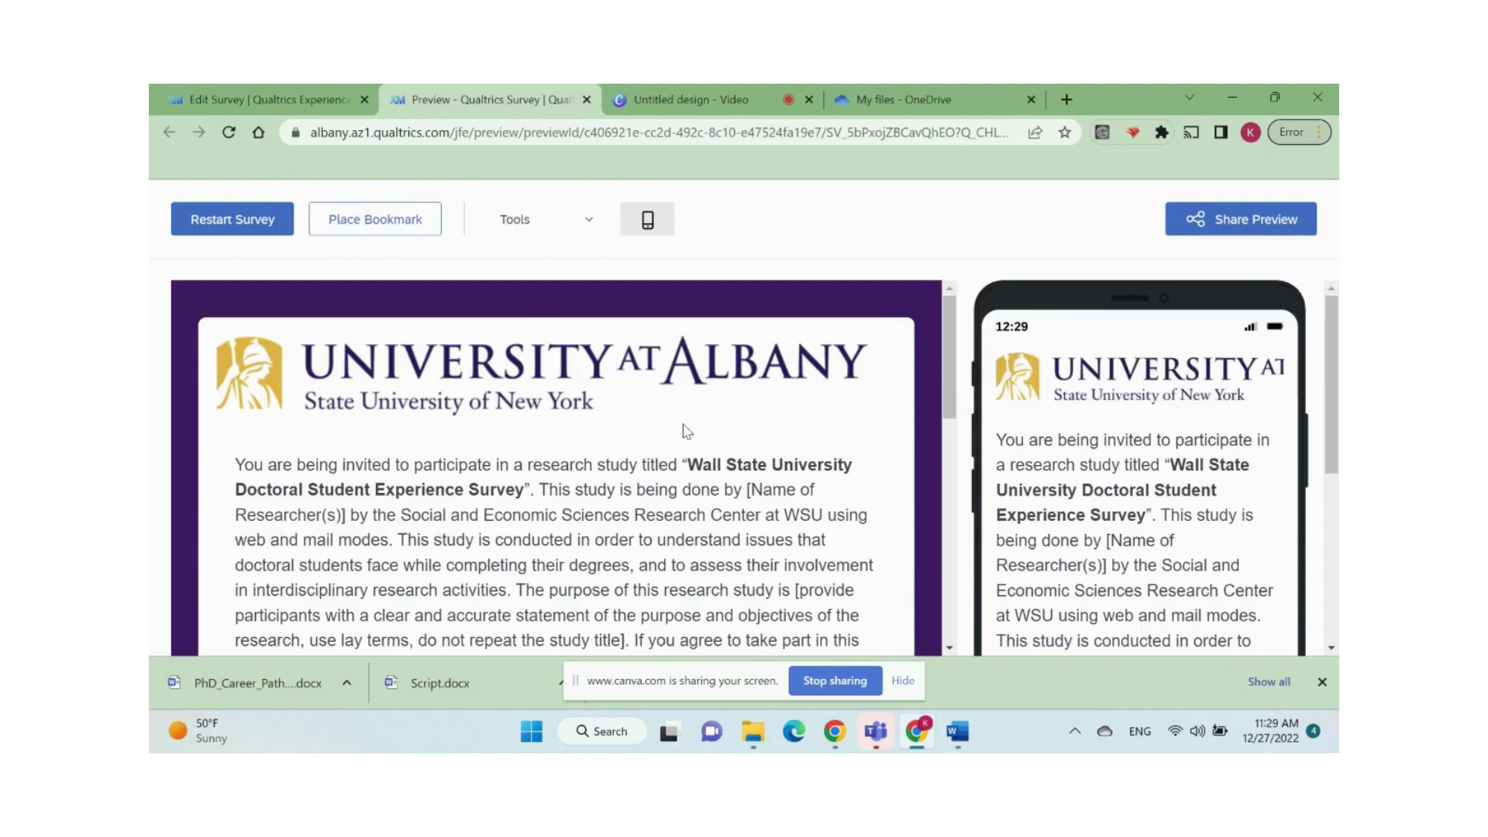
{"action": "scroll", "coordinate": [686, 431], "scroll_direction": "down", "scroll_amount": 5}
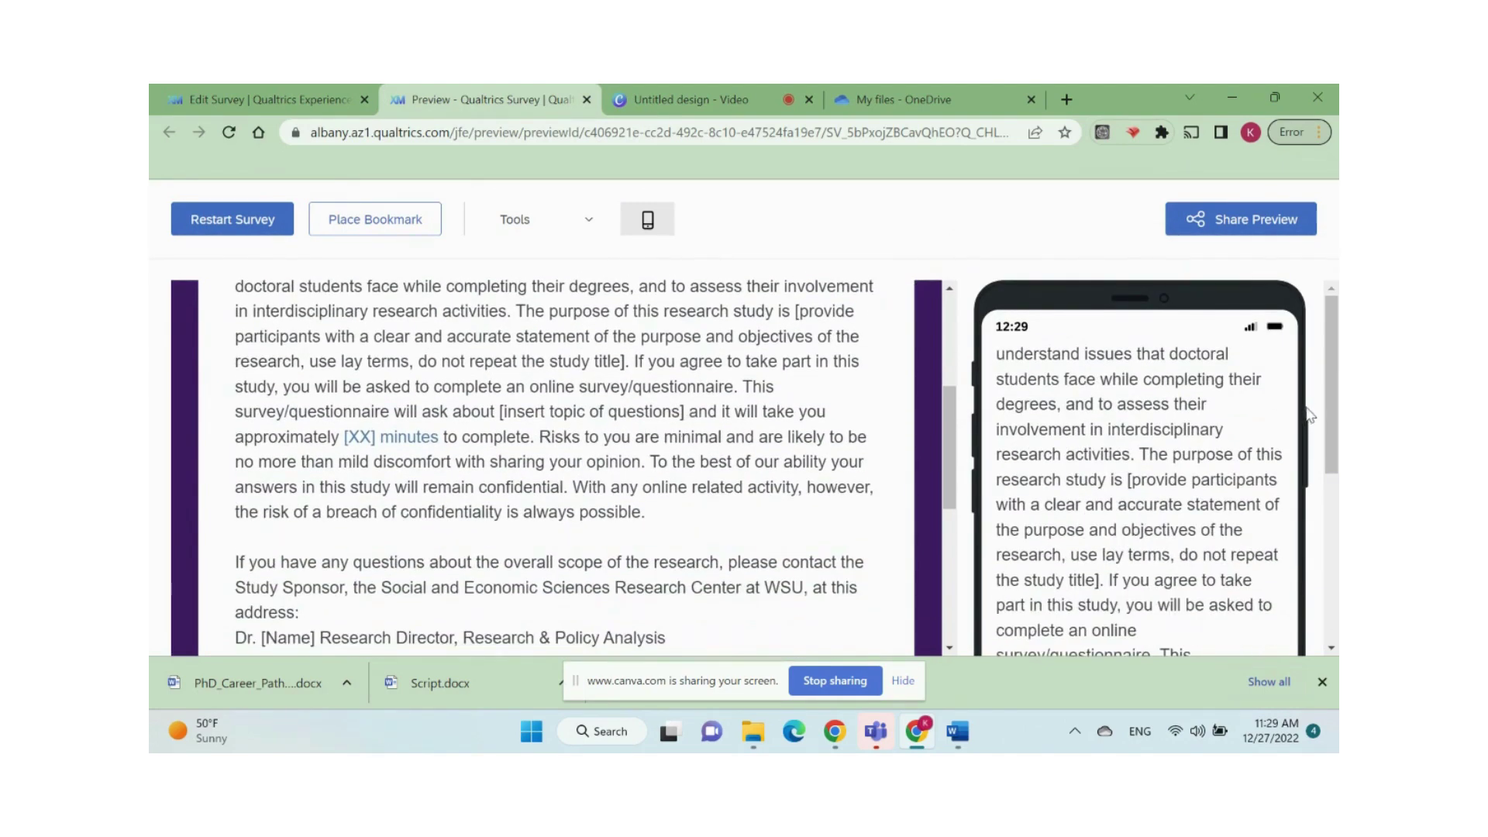
{"action": "scroll", "coordinate": [1193, 429], "scroll_direction": "down", "scroll_amount": 5}
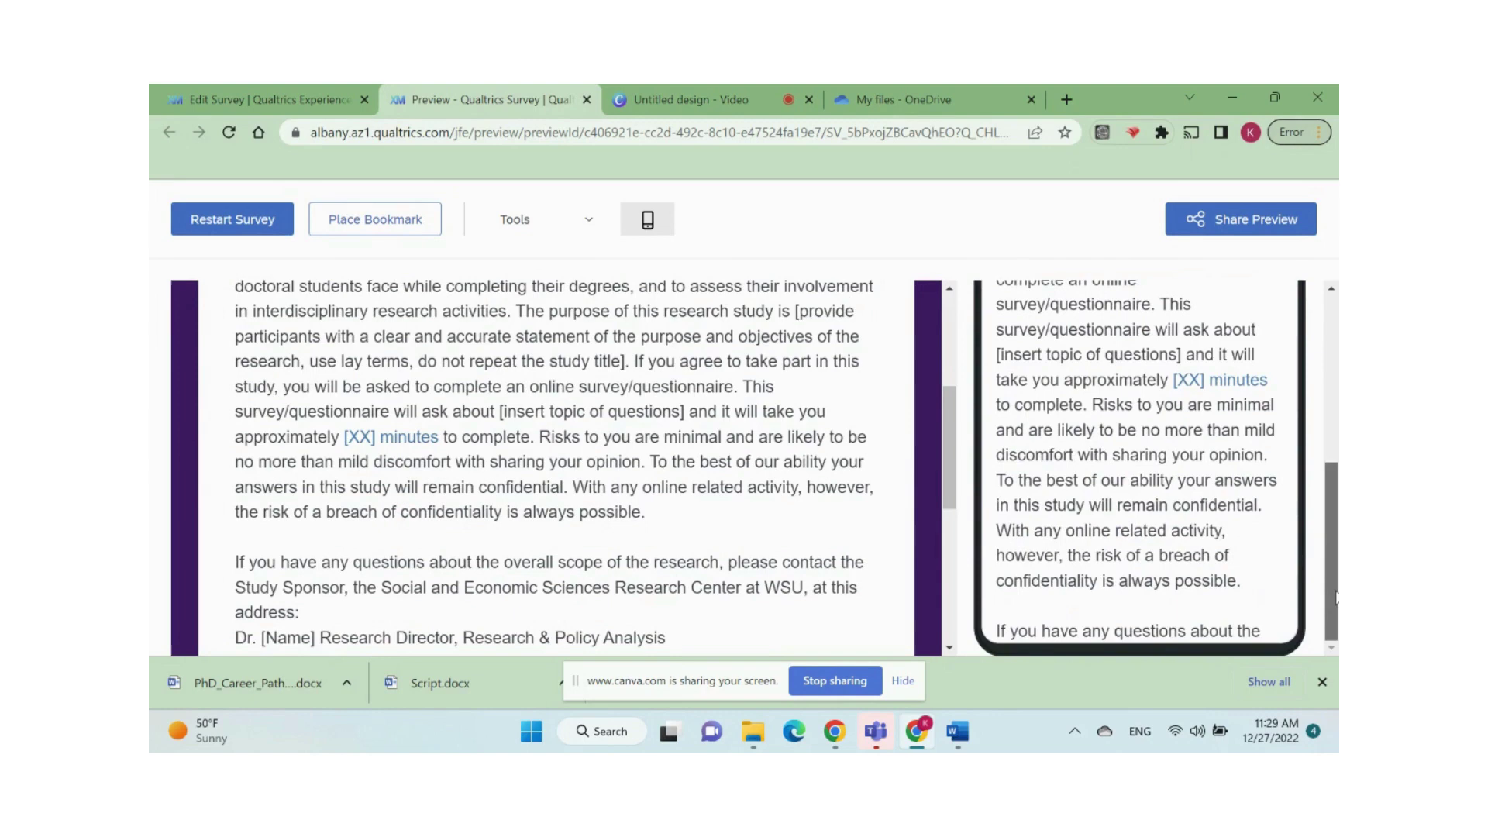
{"action": "scroll", "coordinate": [1194, 428], "scroll_direction": "down", "scroll_amount": 5}
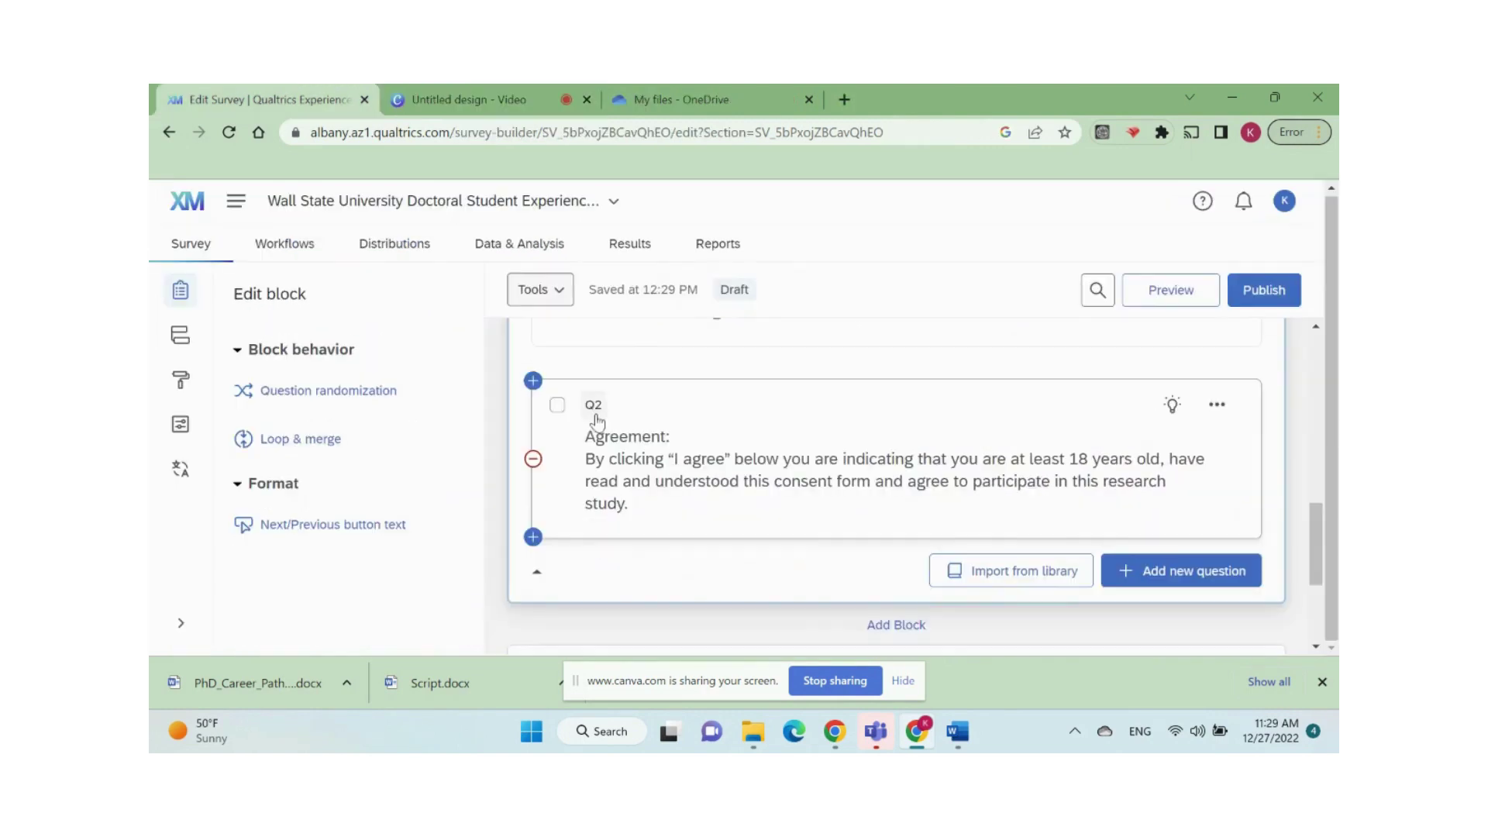
Close the preview and label Q1 'Description' and Q2 'Agreement'.
{"action": "key", "text": "ctrl+w"}
{"action": "scroll", "coordinate": [598, 419], "scroll_direction": "up", "scroll_amount": 10}
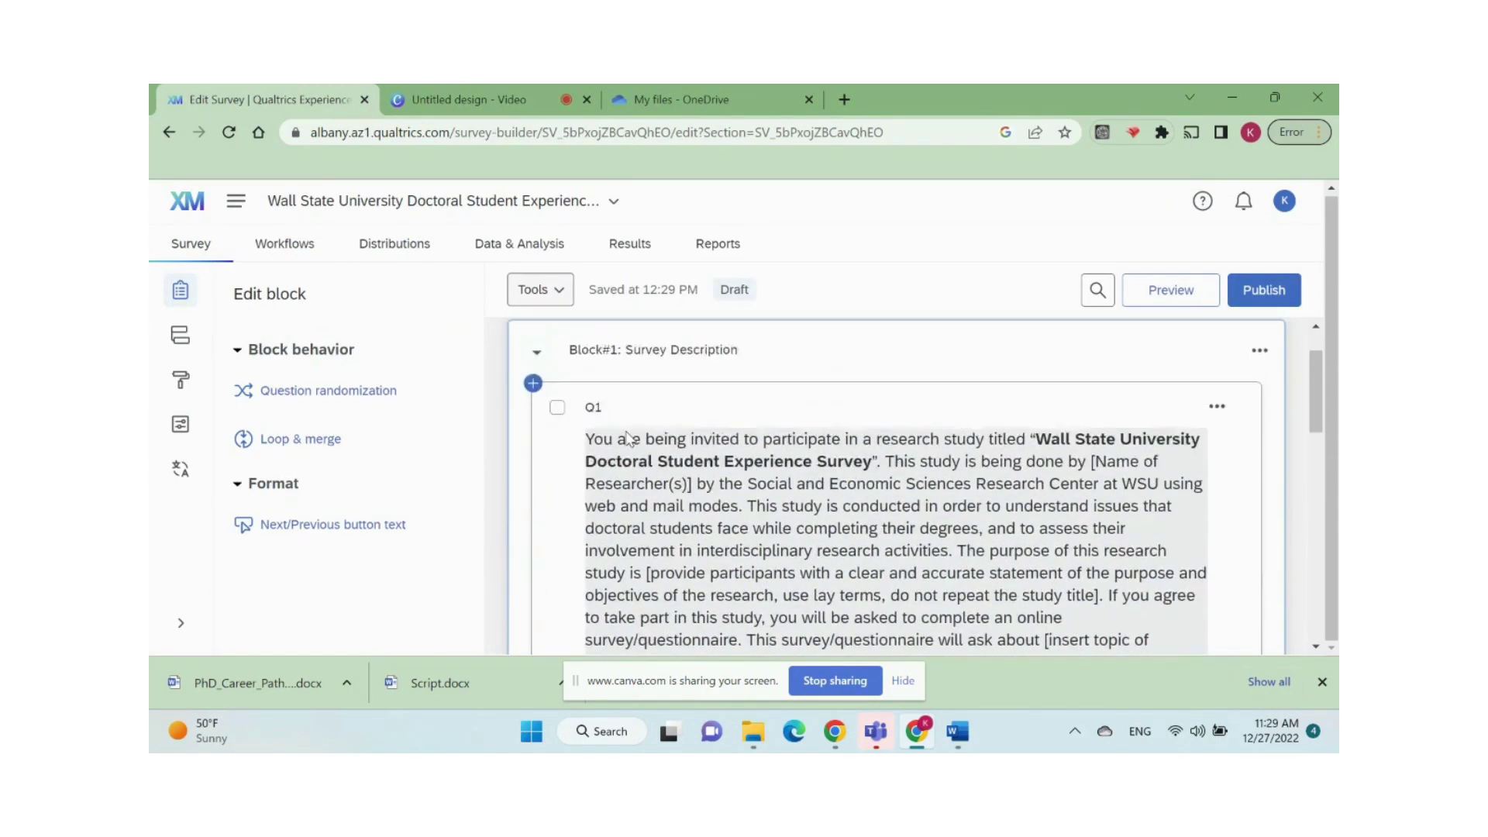
{"action": "left_click", "coordinate": [599, 448]}
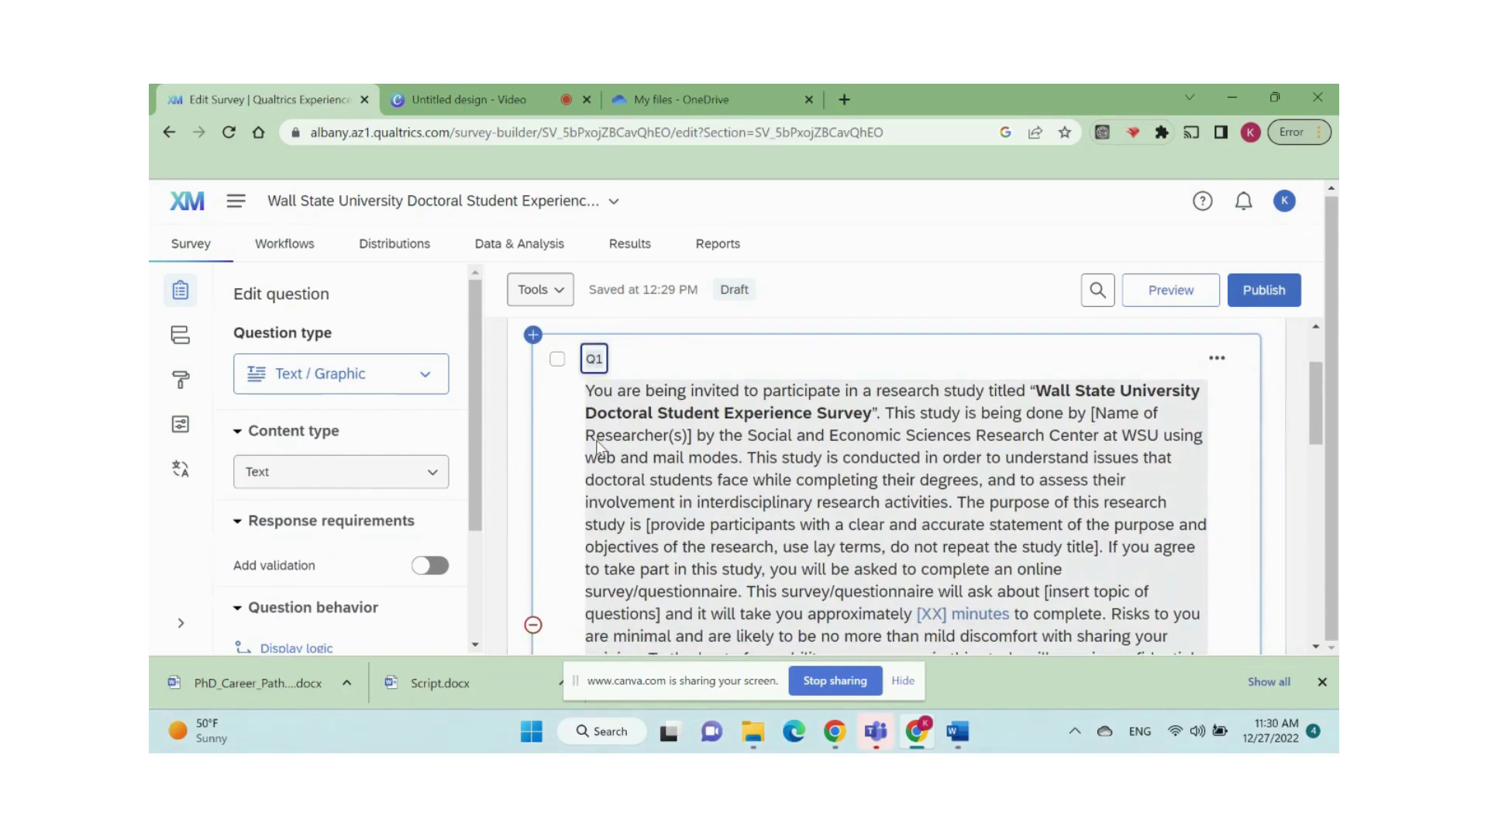
{"action": "type", "text": "Description"}
{"action": "left_click", "coordinate": [1271, 523]}
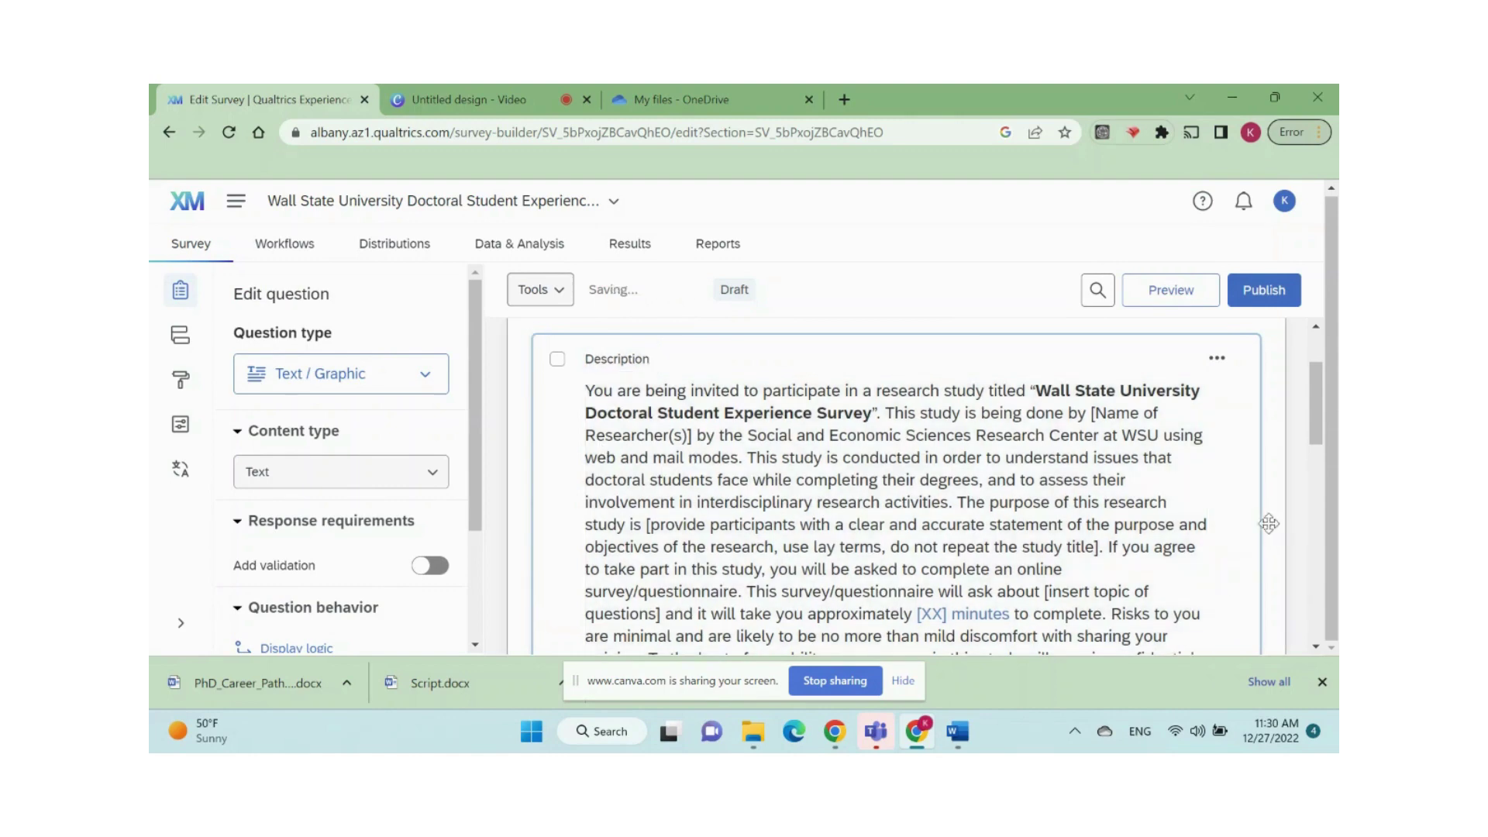
{"action": "scroll", "coordinate": [1131, 530], "scroll_direction": "down", "scroll_amount": 4}
{"action": "scroll", "coordinate": [1131, 530], "scroll_direction": "down", "scroll_amount": 2}
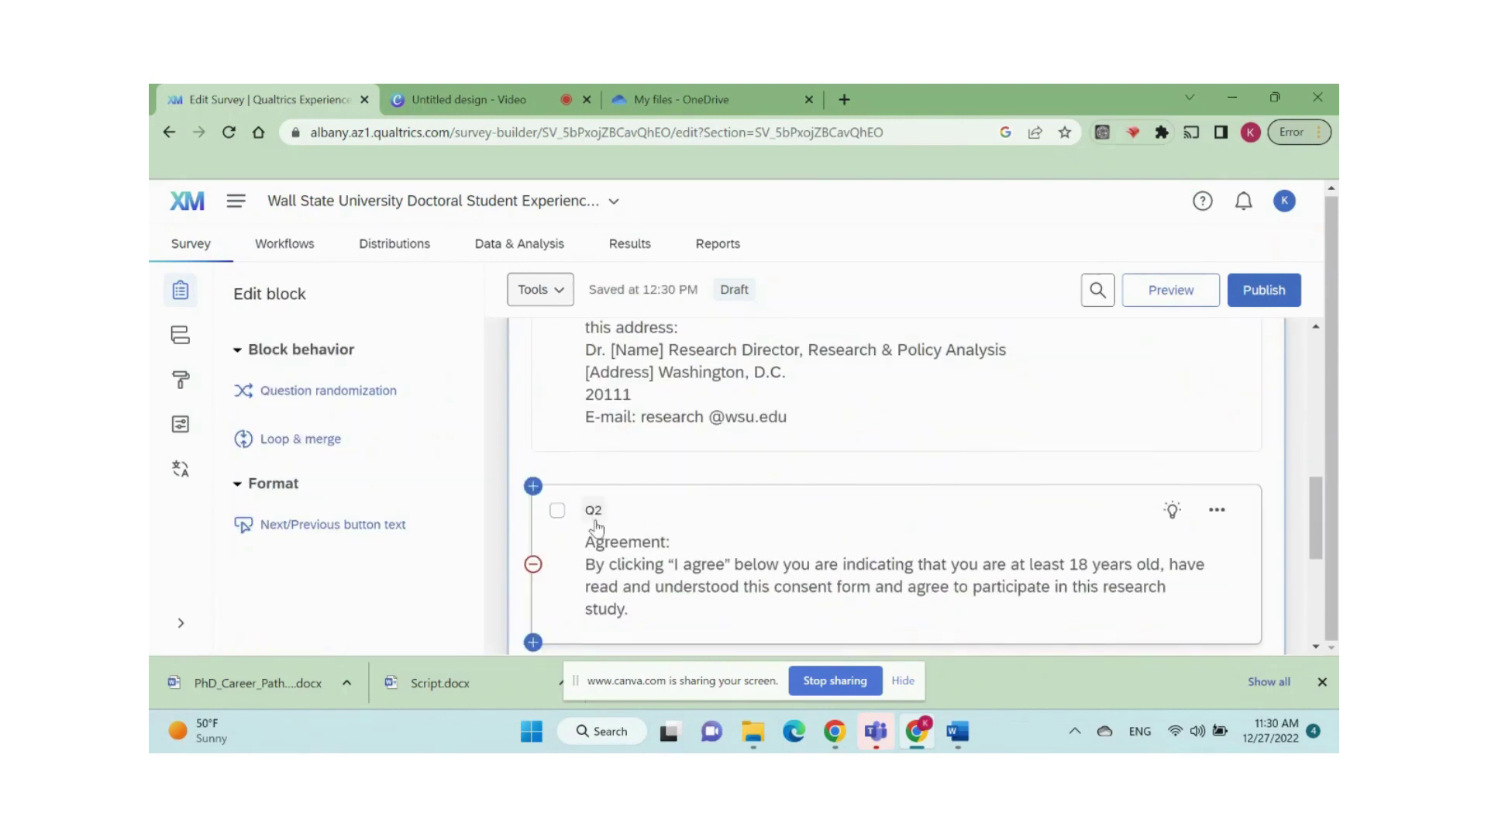
{"action": "left_click", "coordinate": [725, 540]}
{"action": "type", "text": "Agreement"}
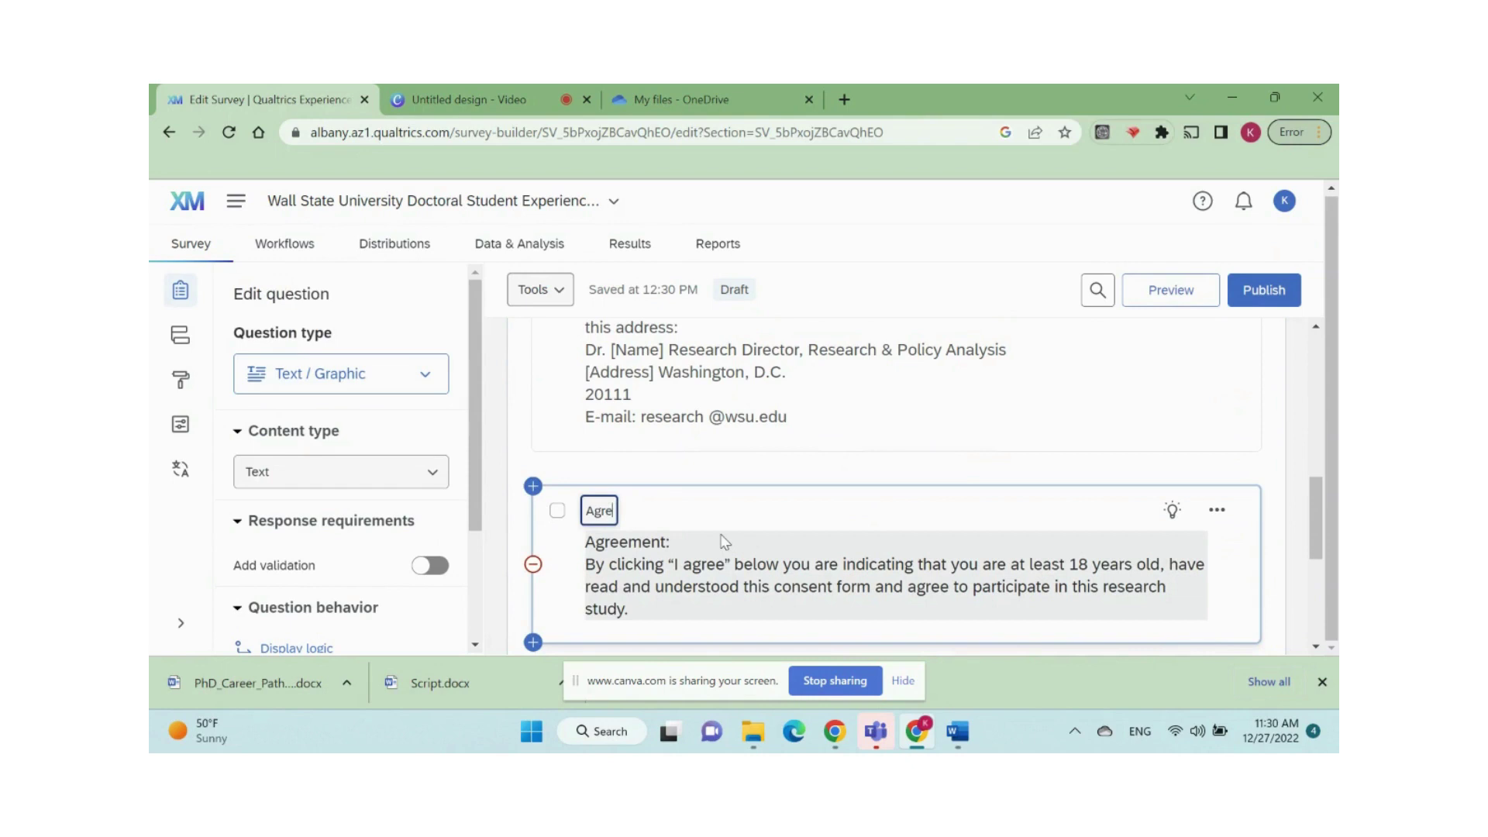
{"action": "left_click", "coordinate": [1215, 482]}
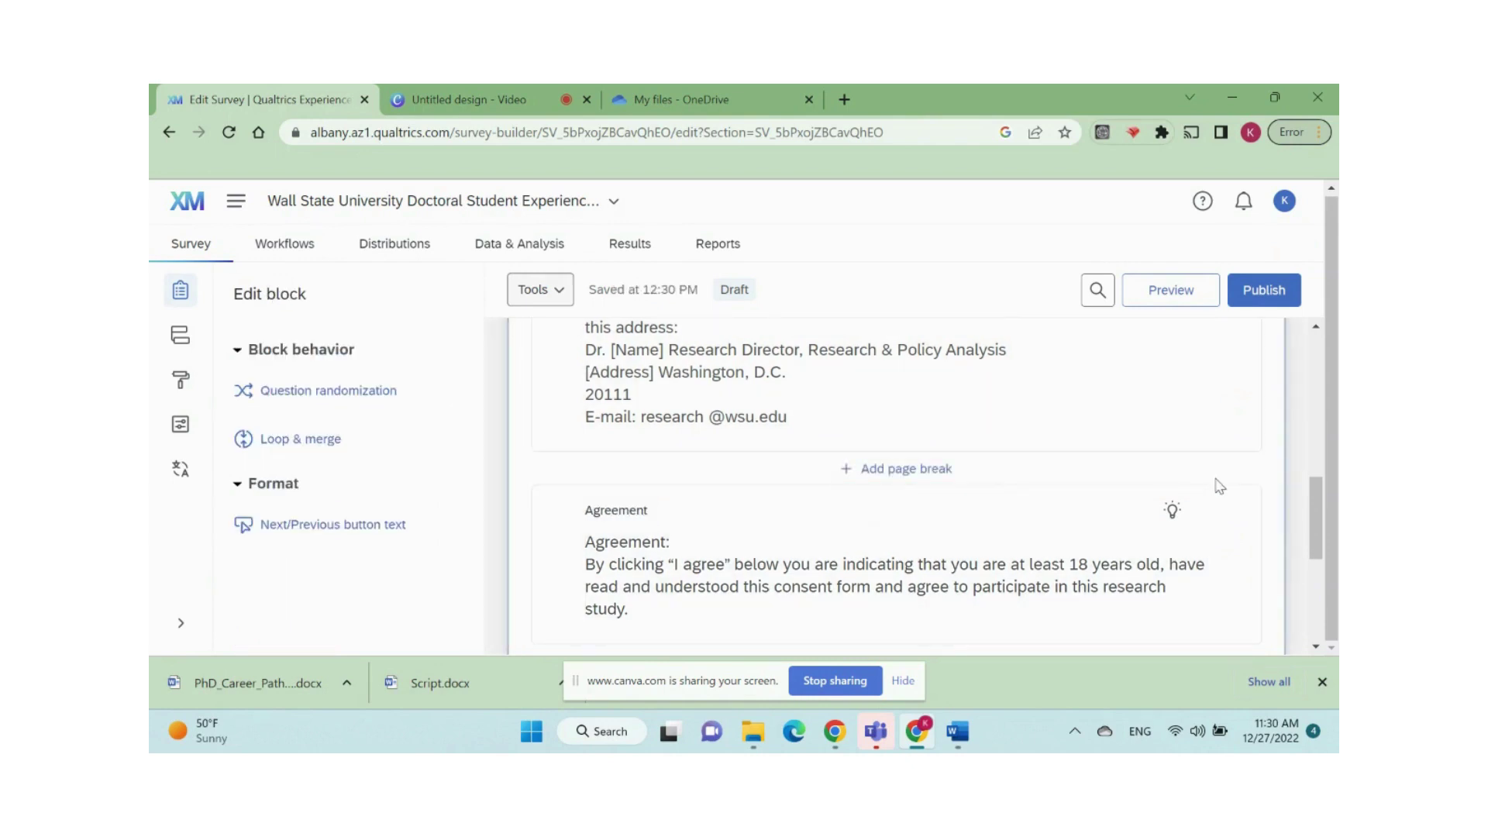
Add a new block after the Agreement block and name it 'Question Block'.
{"action": "scroll", "coordinate": [1279, 510], "scroll_direction": "down", "scroll_amount": 3}
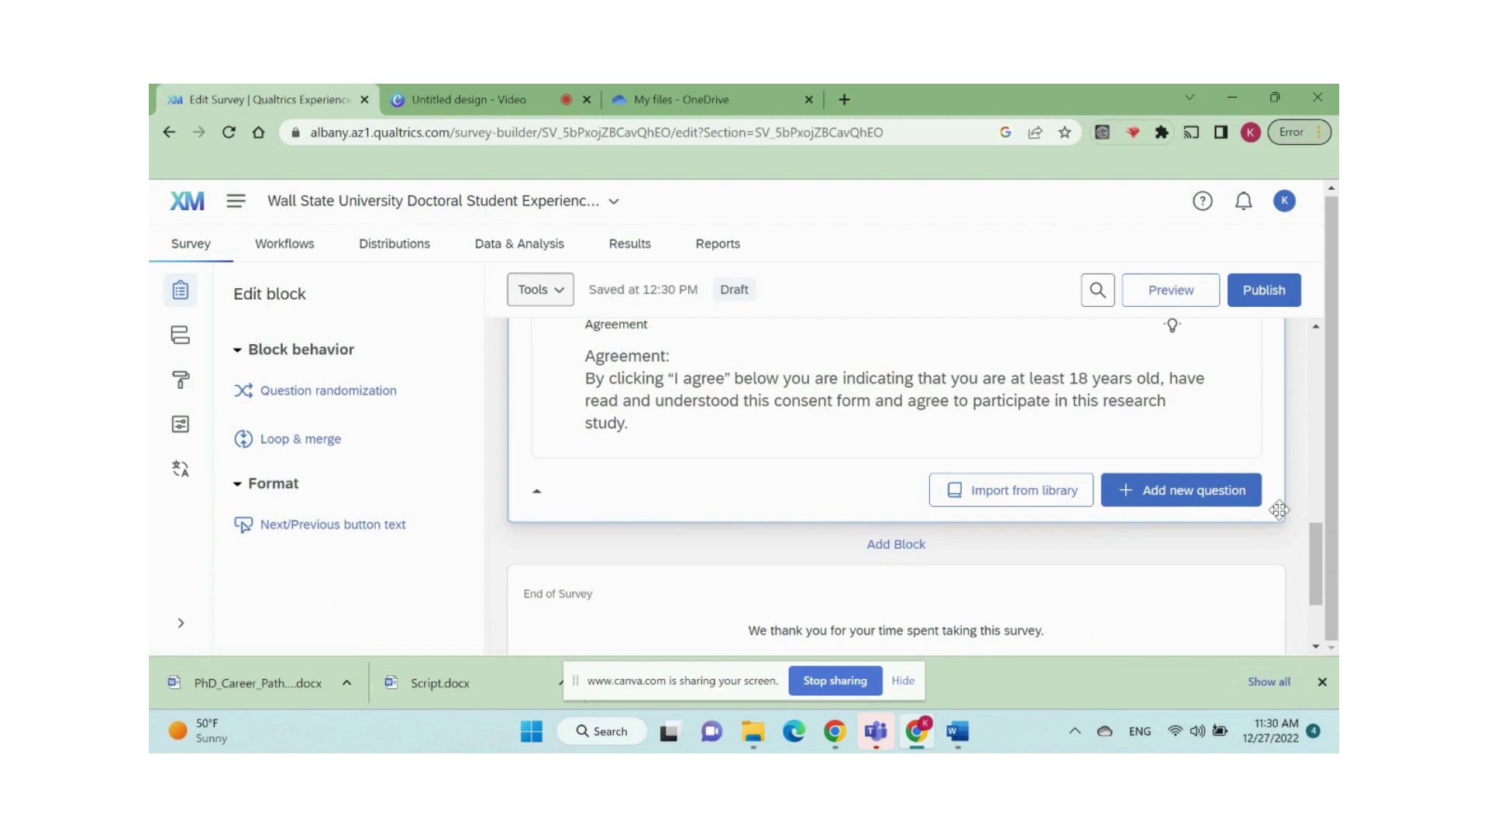
{"action": "left_click", "coordinate": [915, 544]}
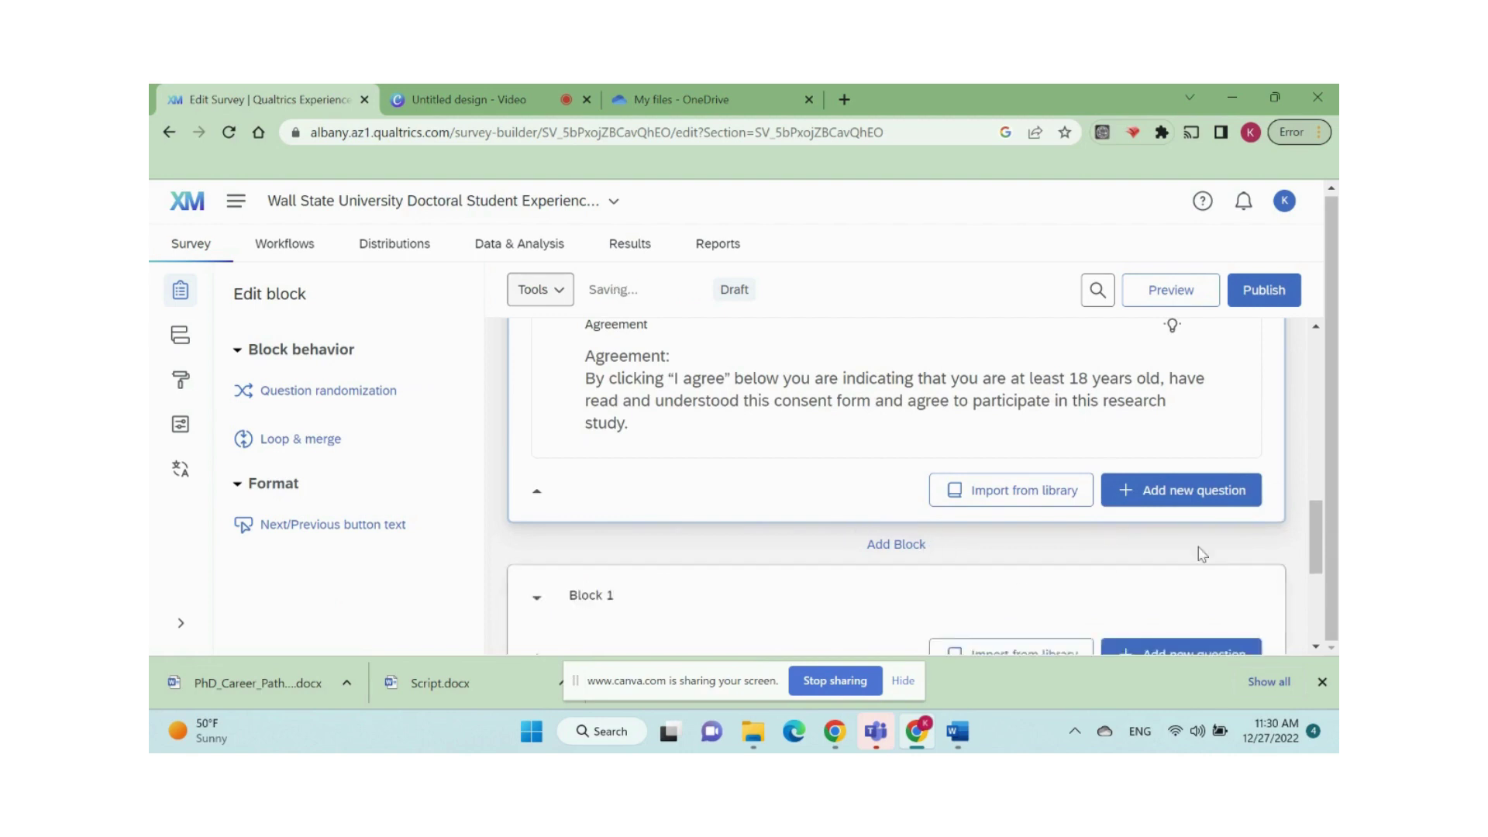
{"action": "scroll", "coordinate": [1198, 547], "scroll_direction": "down", "scroll_amount": 3}
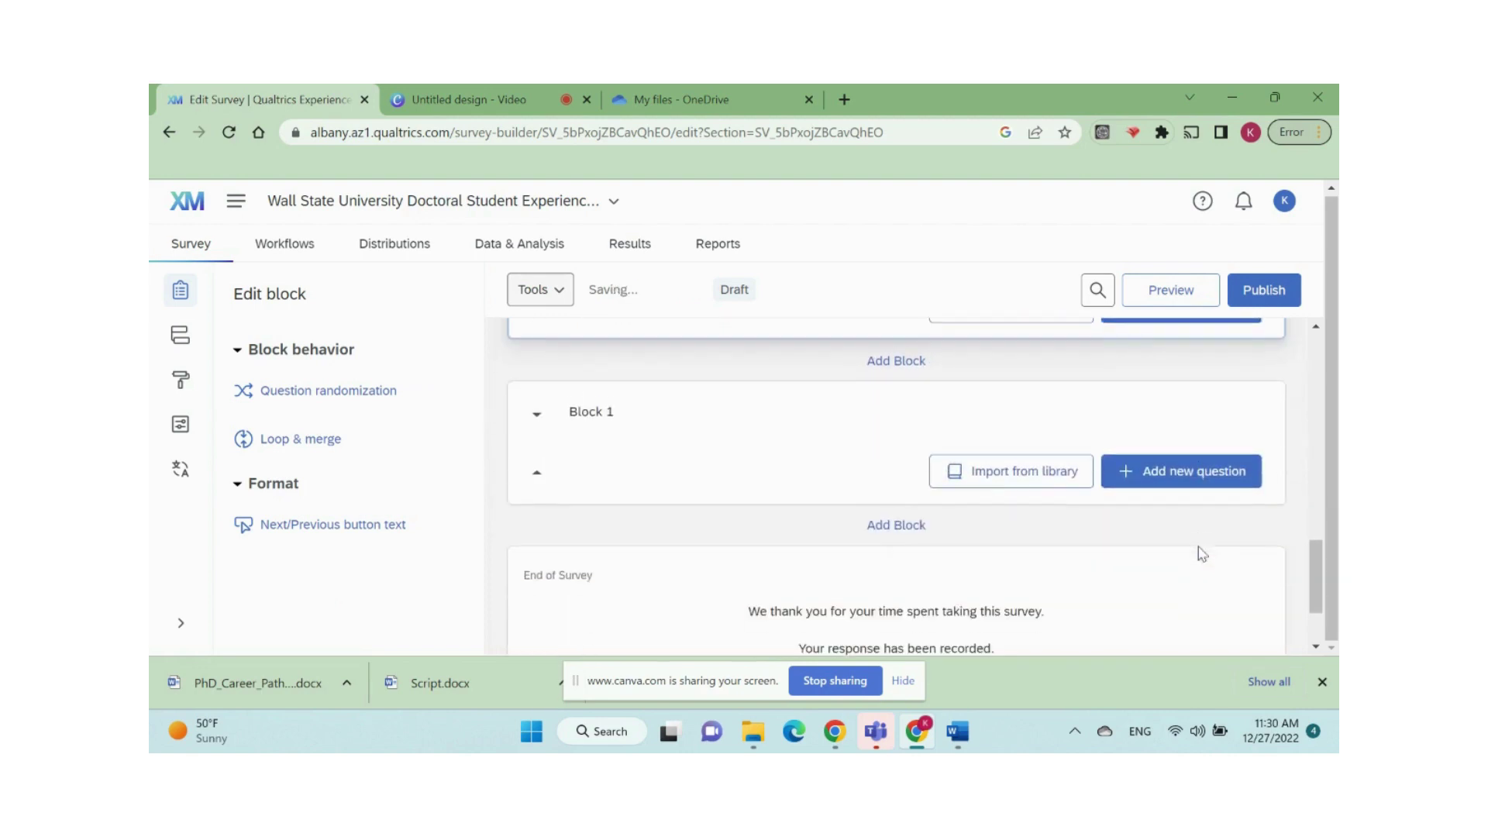
{"action": "left_click", "coordinate": [595, 411]}
{"action": "type", "text": "Questions"}
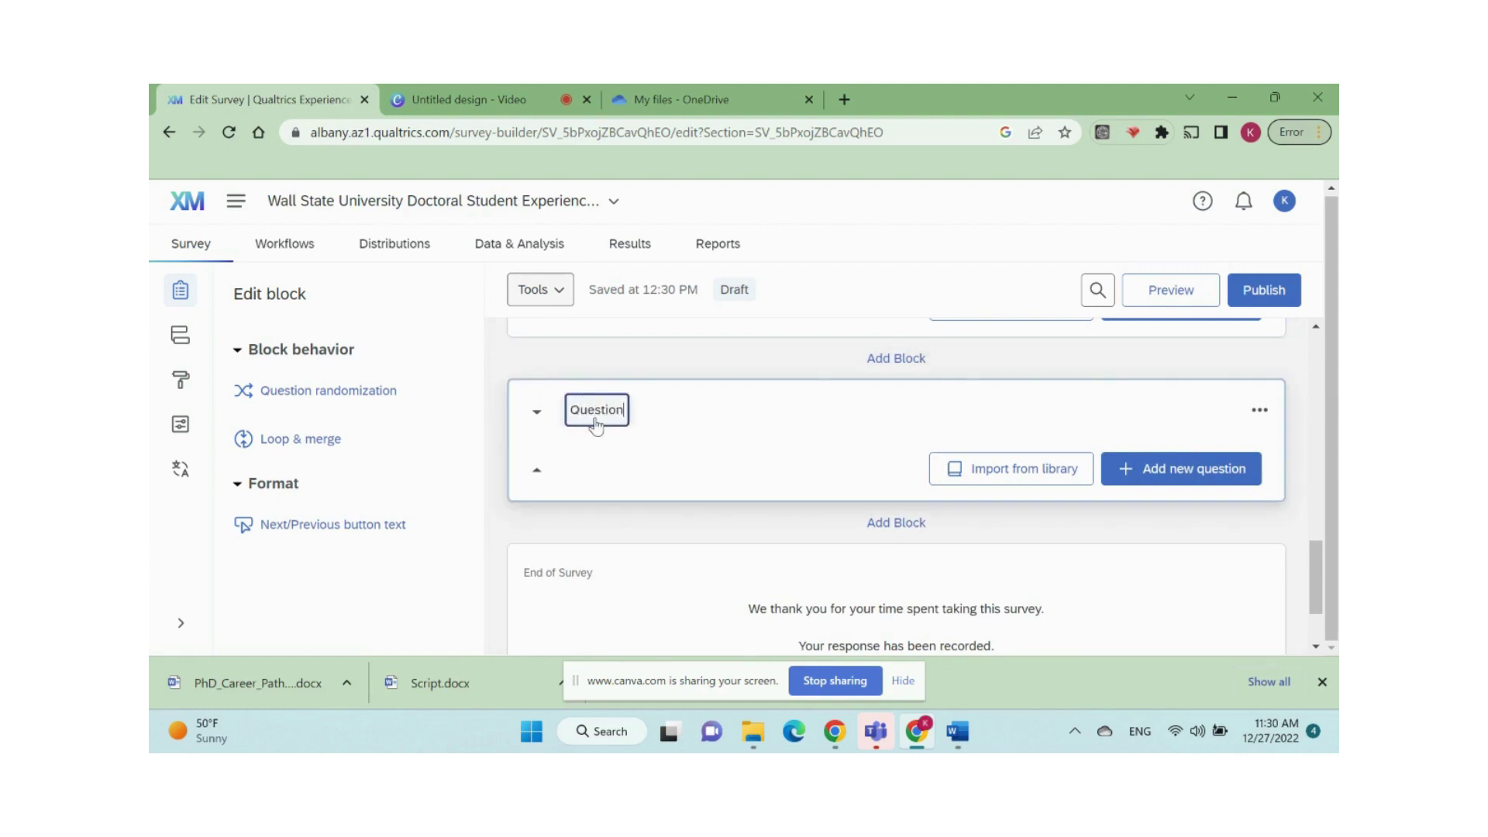
{"action": "key", "text": "BackSpace"}
{"action": "type", "text": "Block"}
{"action": "left_click", "coordinate": [790, 396]}
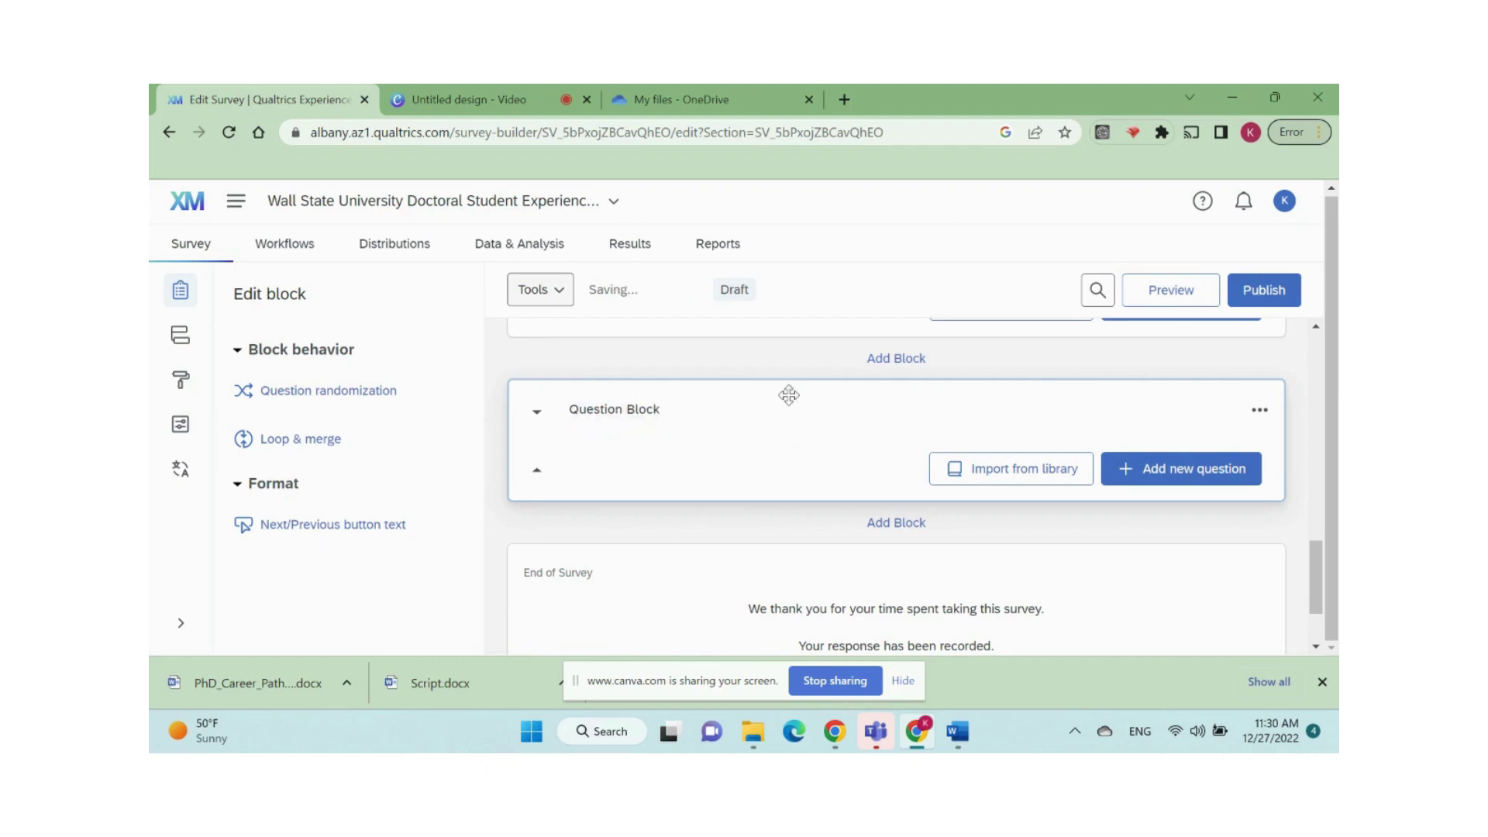
Select the Q1 question about current PhD enrollment in the Word survey document.
{"action": "left_click", "coordinate": [958, 731]}
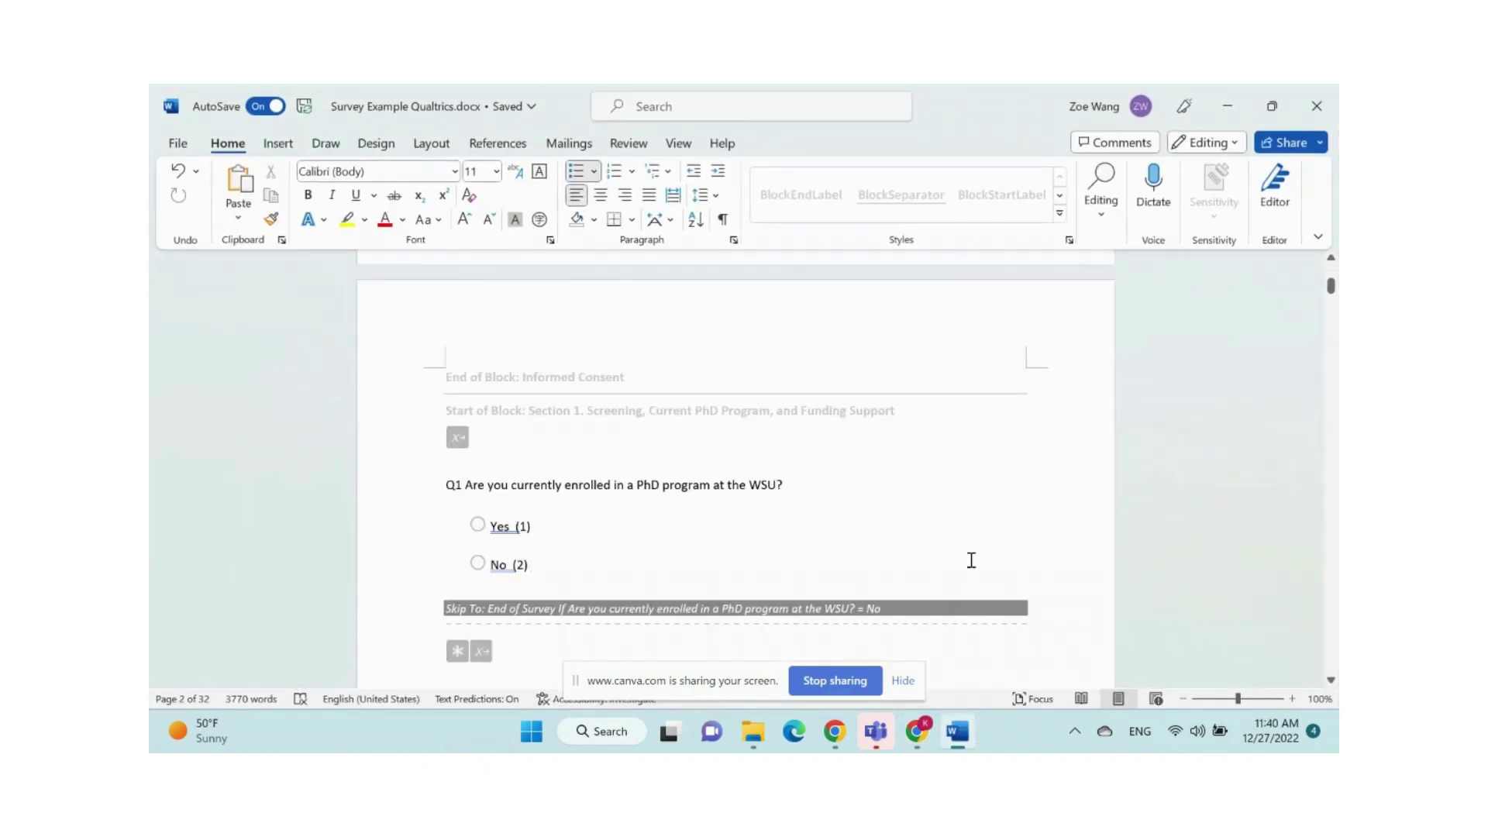
{"action": "scroll", "coordinate": [971, 559], "scroll_direction": "down", "scroll_amount": 1}
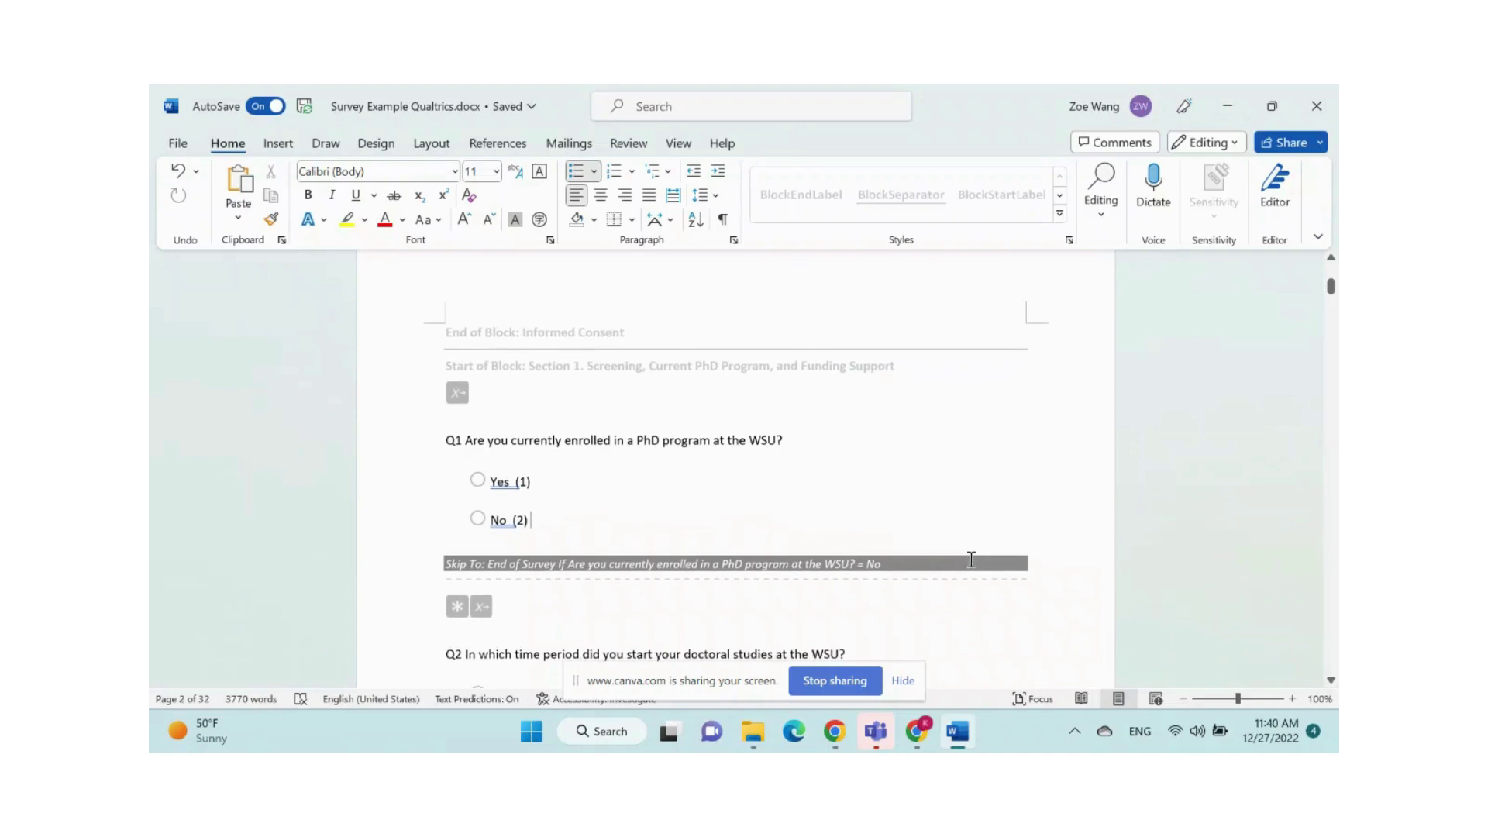
{"action": "left_click", "coordinate": [447, 443]}
{"action": "left_click_drag", "start_coordinate": [469, 441], "coordinate": [791, 455]}
{"action": "key", "text": "ctrl+c"}
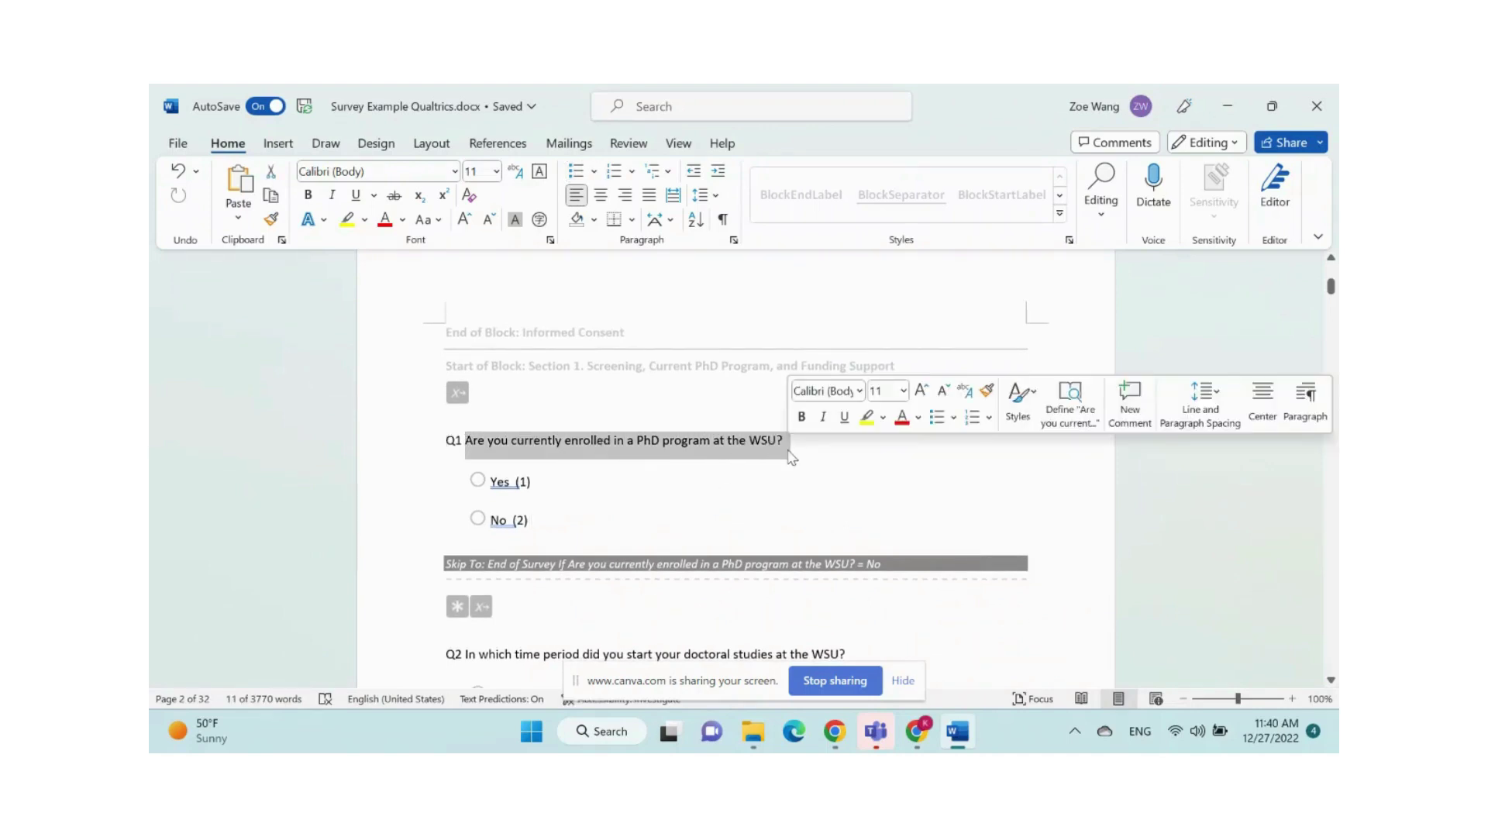
Add a multiple choice question containing the pasted PhD enrollment question text.
{"action": "mouse_move", "coordinate": [917, 728]}
{"action": "left_click", "coordinate": [819, 613]}
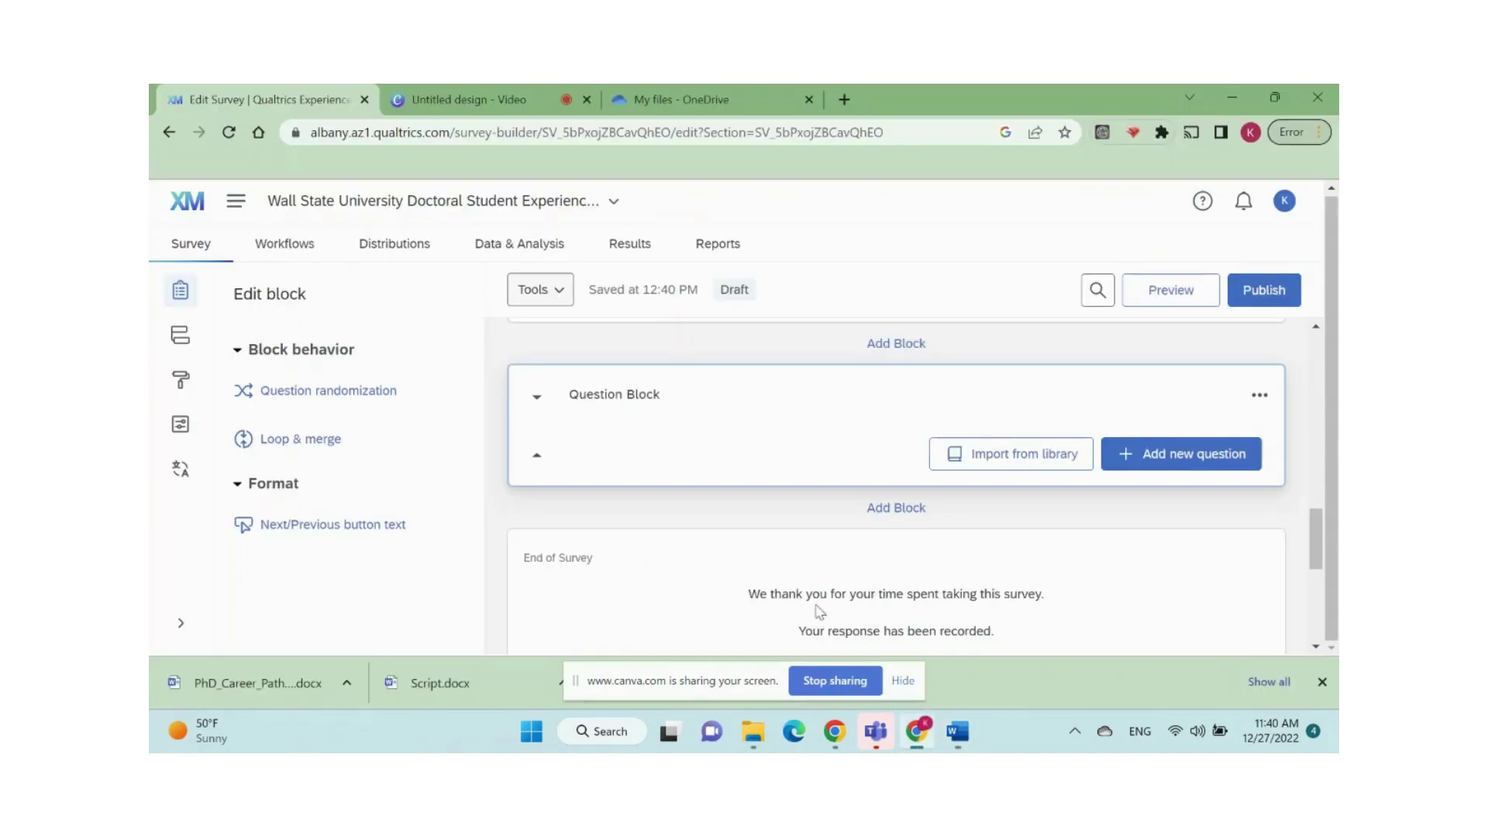
{"action": "left_click", "coordinate": [1147, 467]}
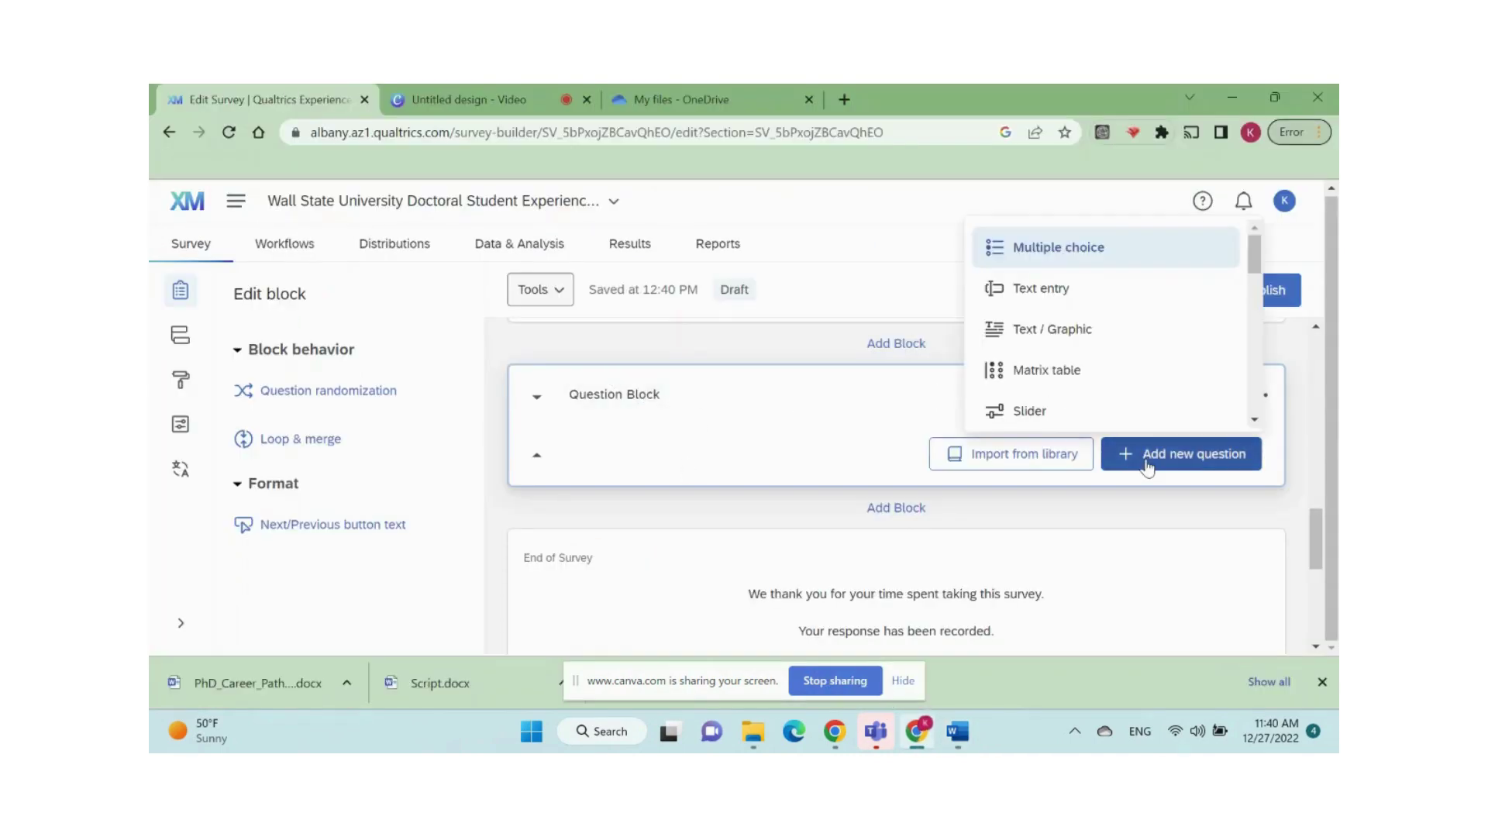
{"action": "left_click", "coordinate": [1086, 263]}
{"action": "left_click", "coordinate": [806, 483]}
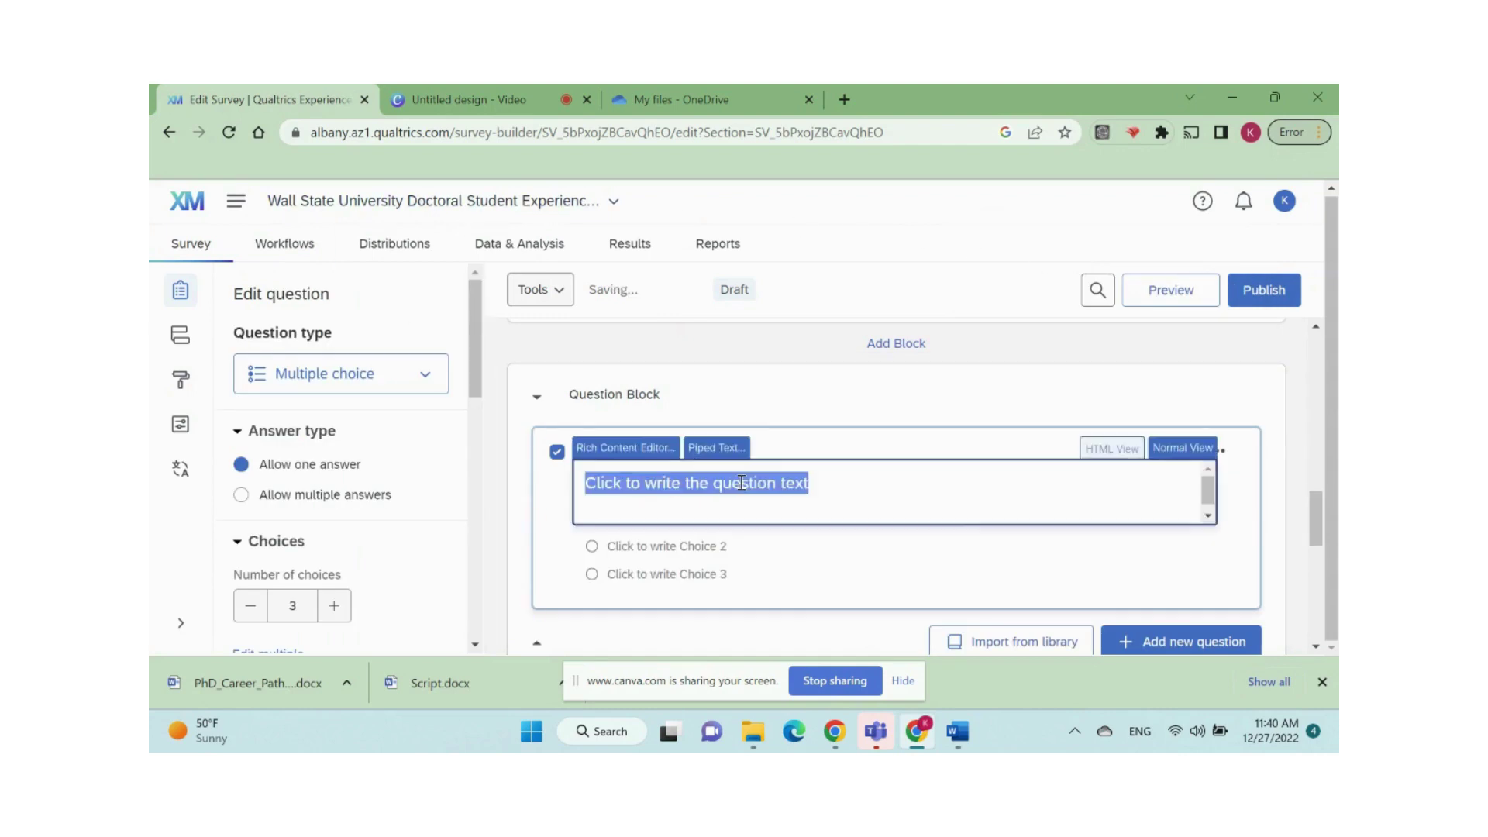
{"action": "key", "text": "ctrl+v"}
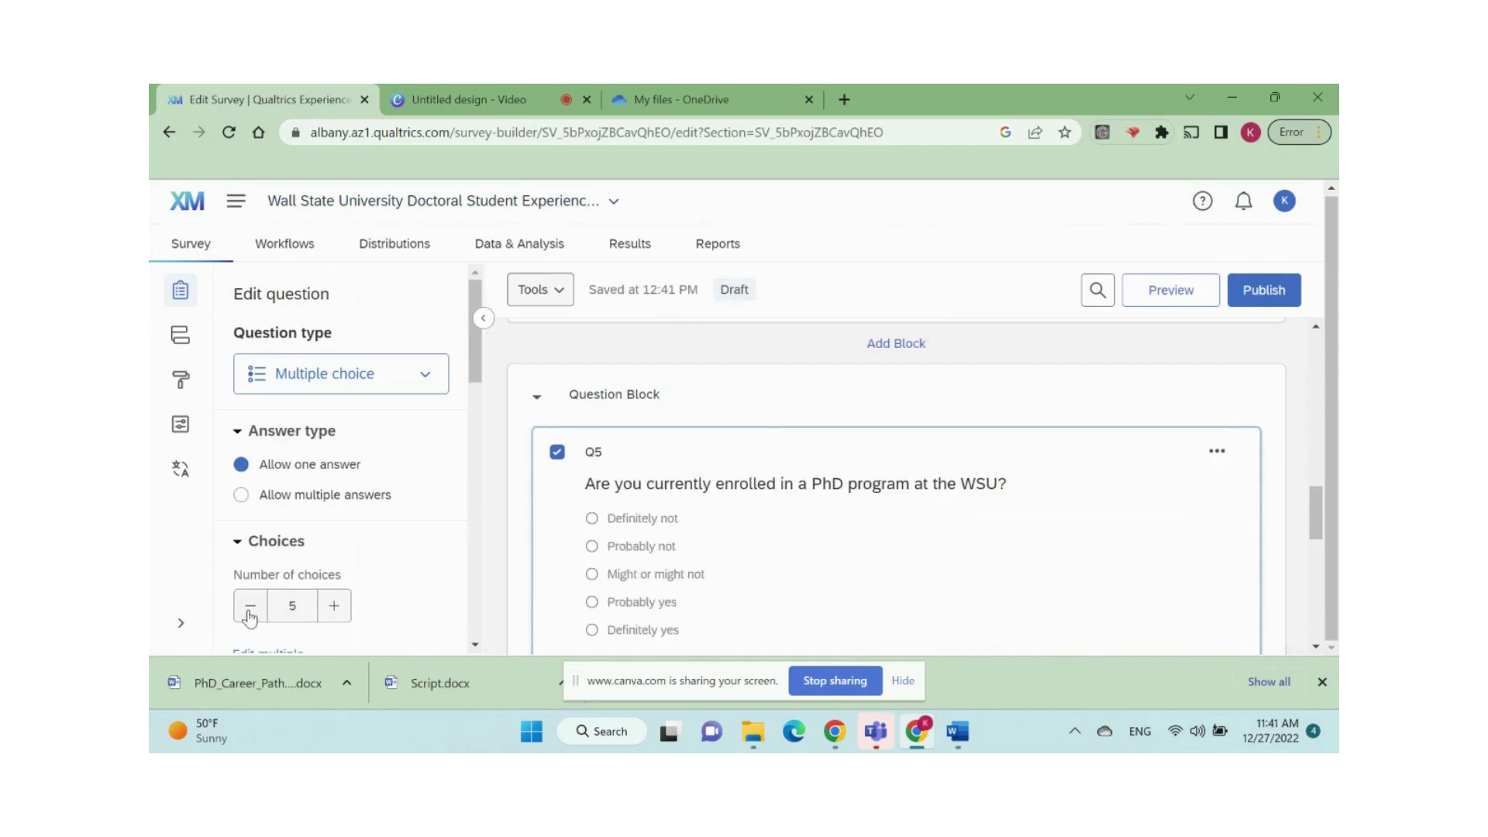
Cut the answer choices to No and Yes, and skip to End of Survey on No.
{"action": "left_click", "coordinate": [250, 606]}
{"action": "left_click", "coordinate": [250, 608]}
{"action": "left_click", "coordinate": [249, 608]}
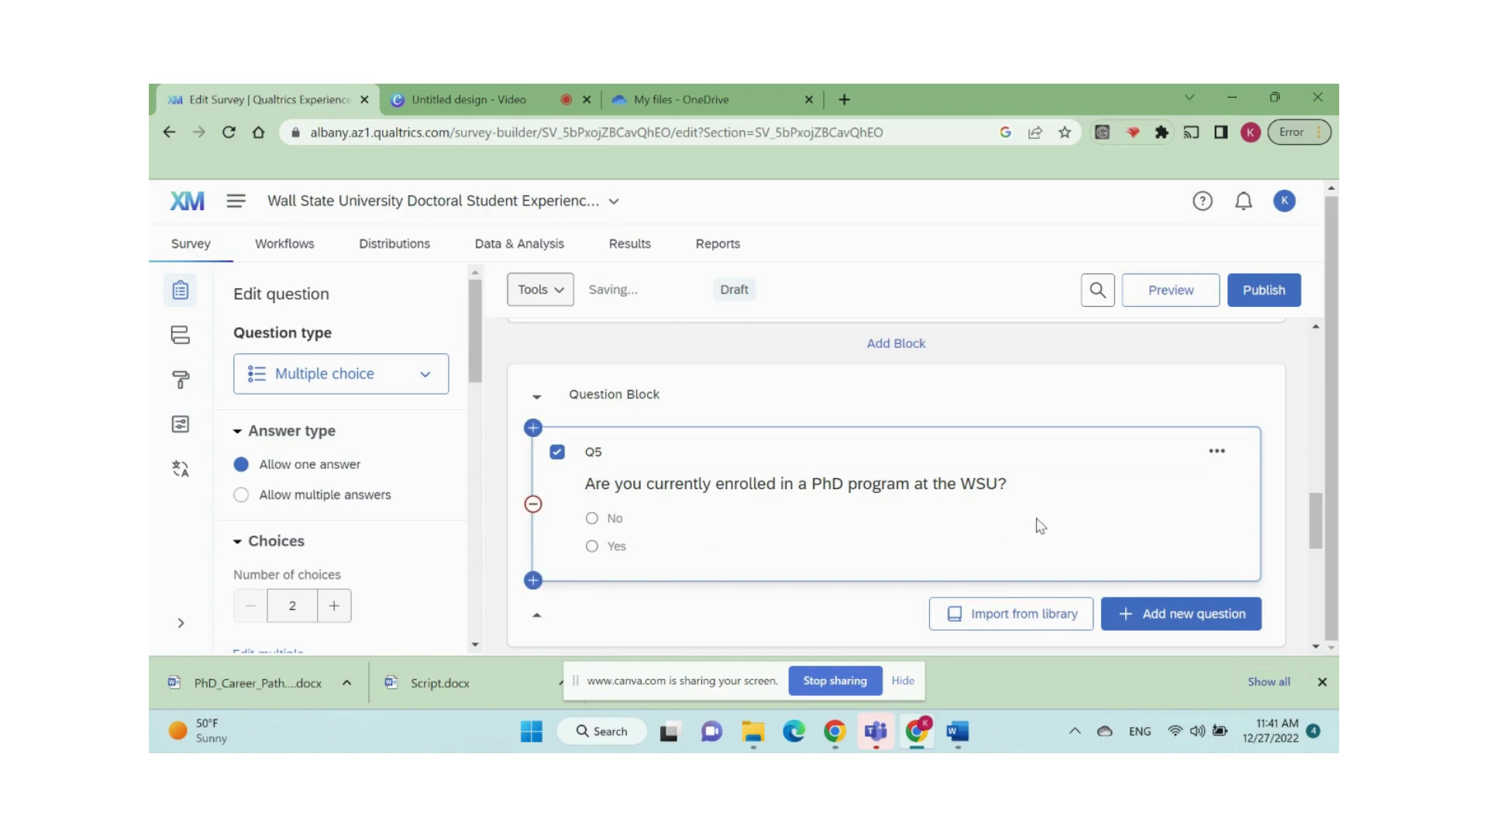
{"action": "scroll", "coordinate": [1159, 506], "scroll_direction": "down", "scroll_amount": 1}
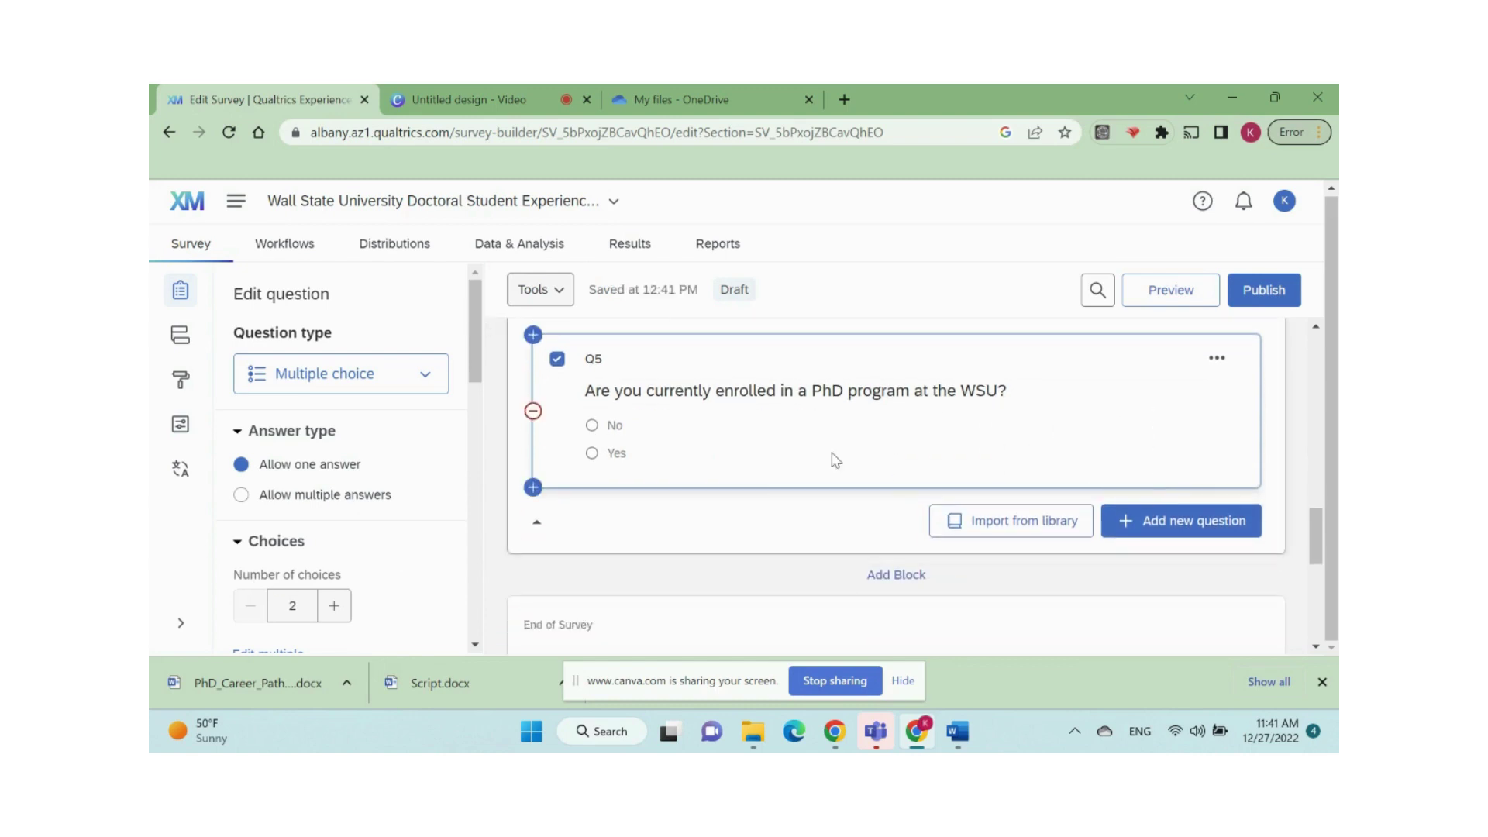
{"action": "scroll", "coordinate": [409, 489], "scroll_direction": "down", "scroll_amount": 5}
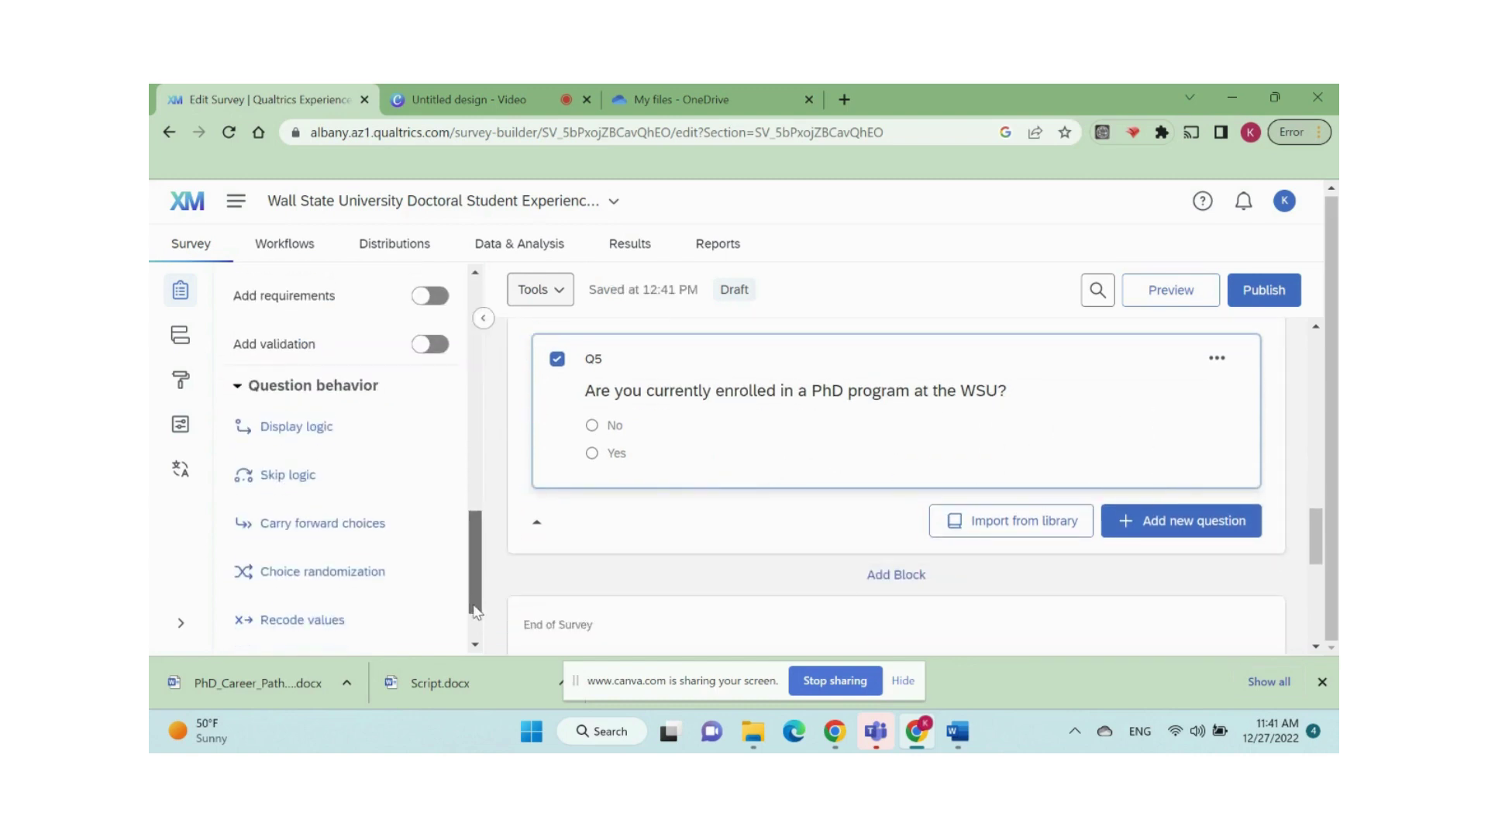
{"action": "left_click", "coordinate": [300, 465]}
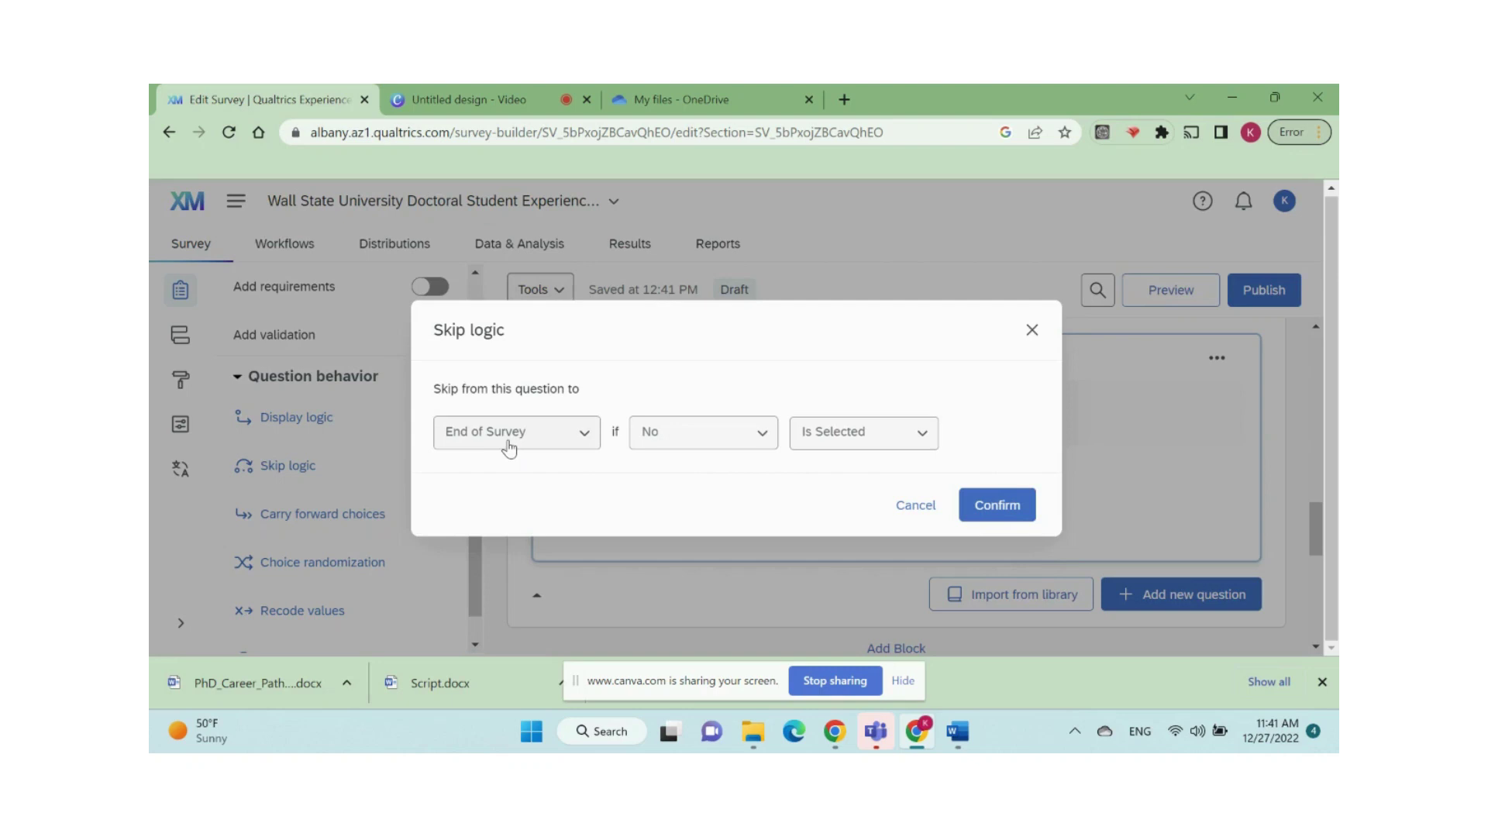
{"action": "left_click", "coordinate": [1000, 506]}
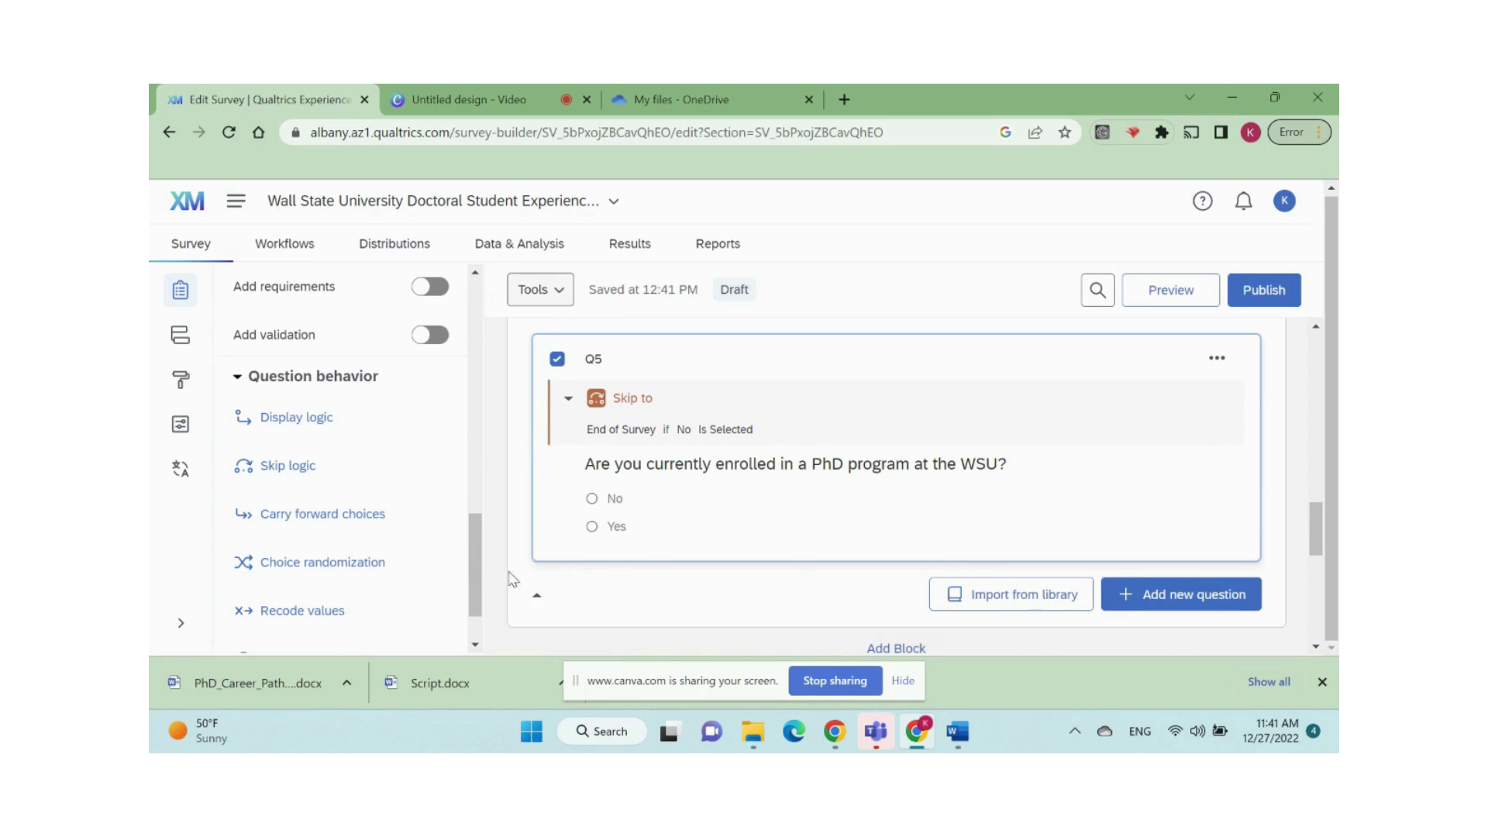
Add the next question and copy the start-period question text from Word.
{"action": "mouse_move", "coordinate": [533, 562]}
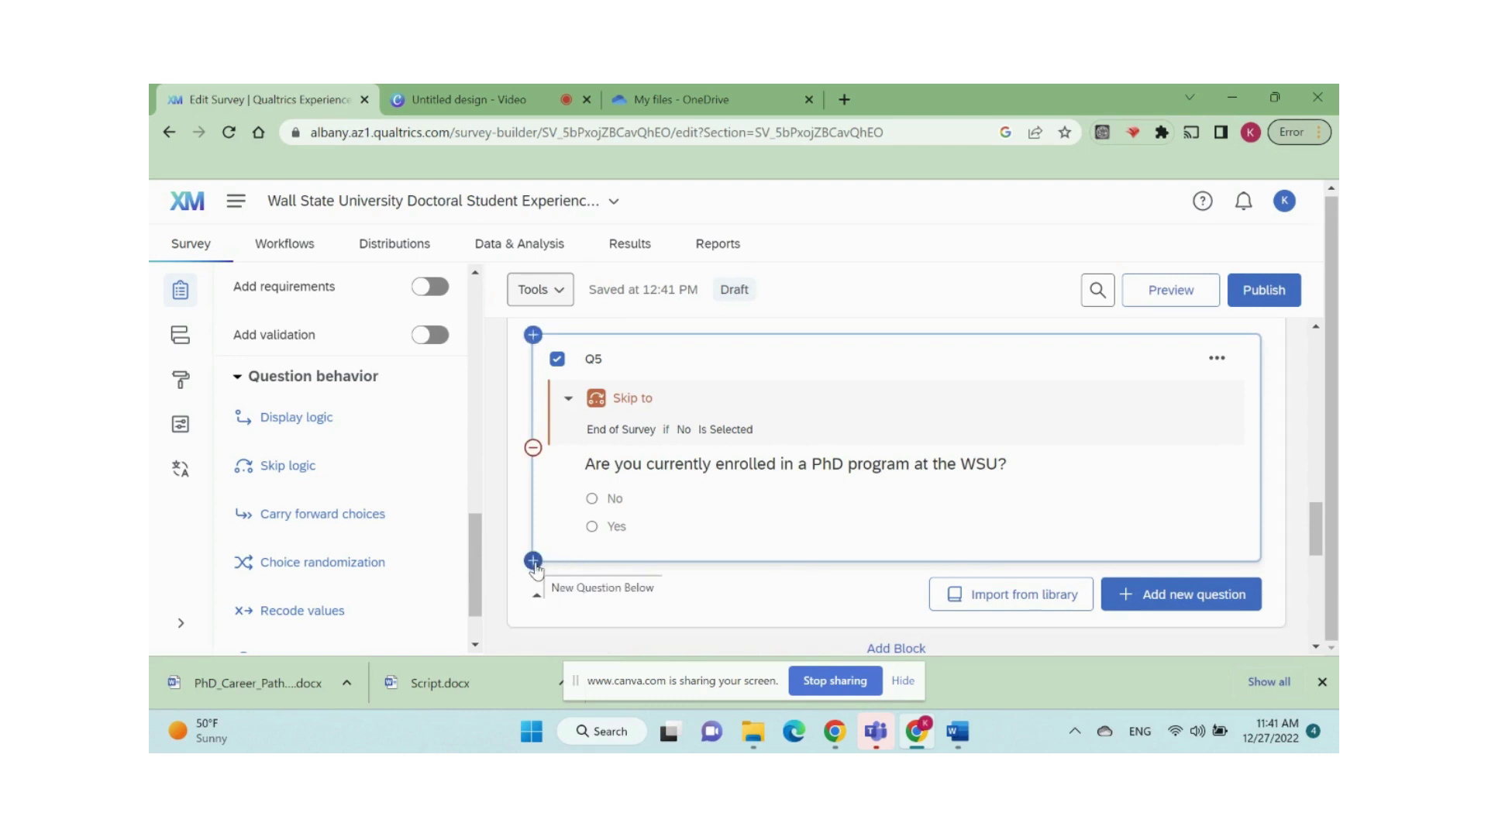
{"action": "left_click", "coordinate": [533, 561]}
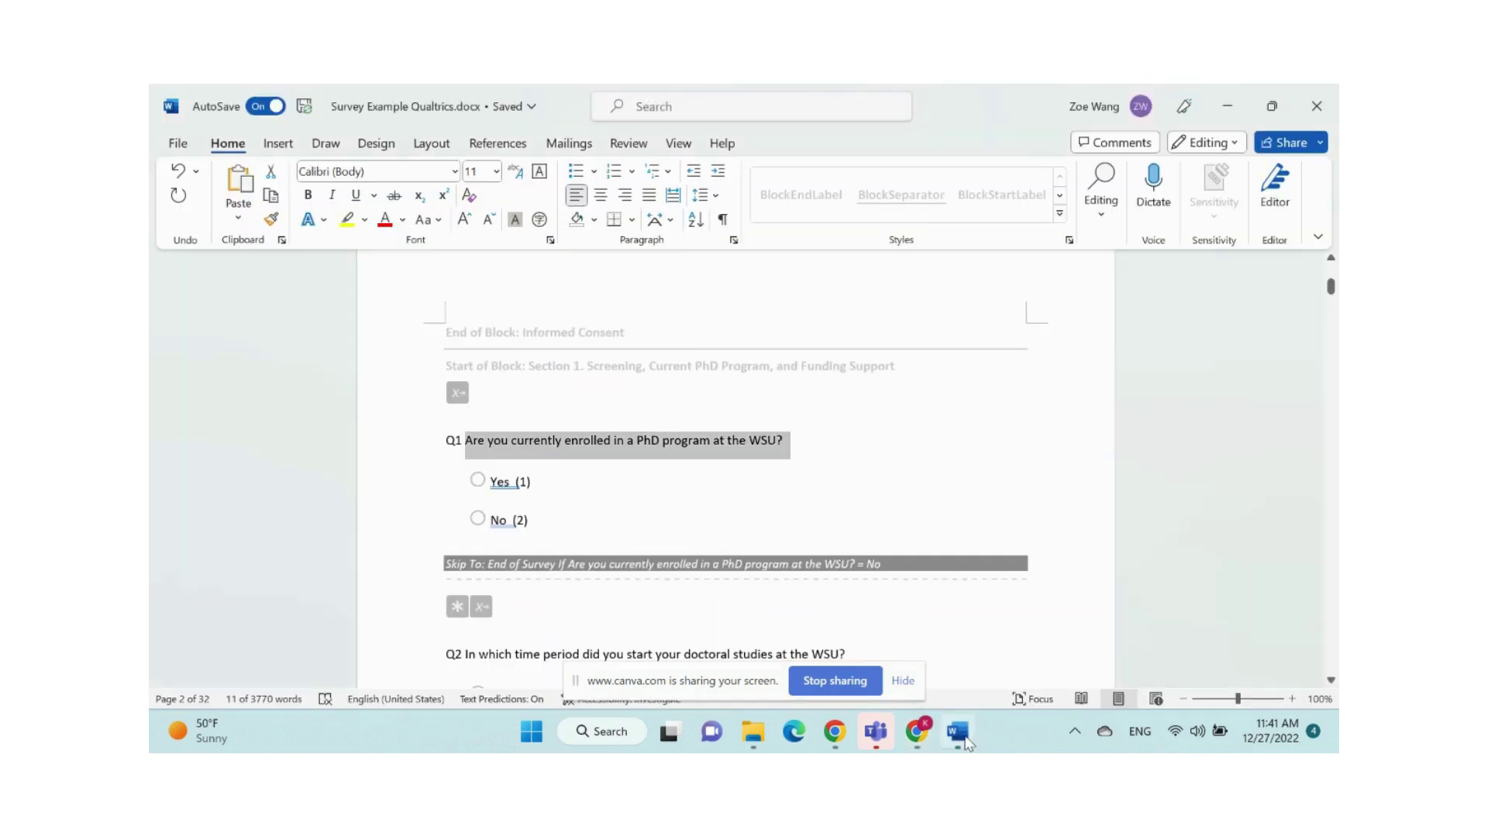
{"action": "left_click", "coordinate": [958, 732]}
{"action": "scroll", "coordinate": [747, 494], "scroll_direction": "down", "scroll_amount": 5}
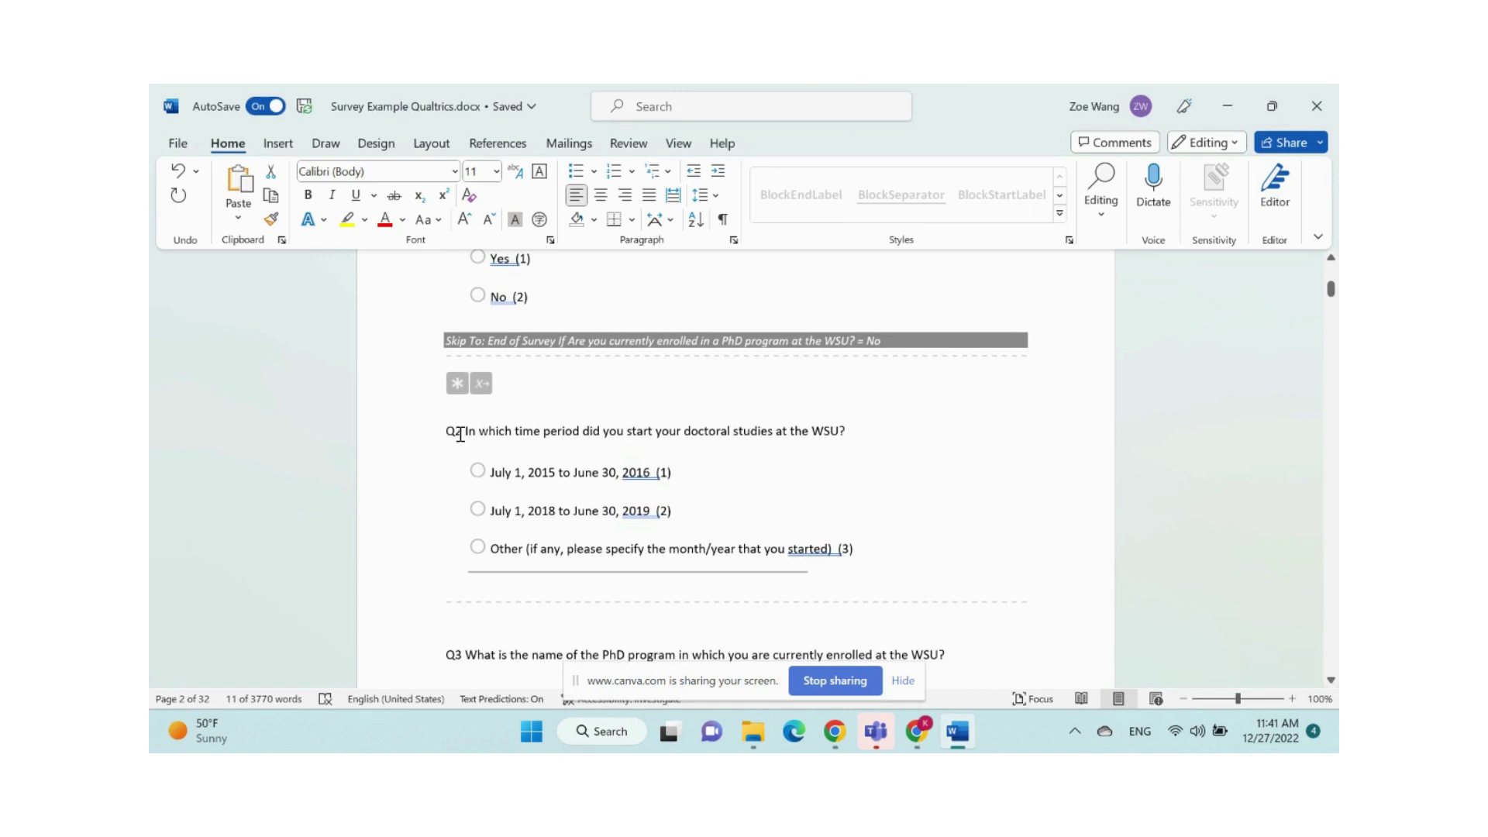
{"action": "left_click_drag", "start_coordinate": [468, 434], "coordinate": [853, 433]}
{"action": "key", "text": "alt+Tab"}
{"action": "left_click", "coordinate": [422, 312]}
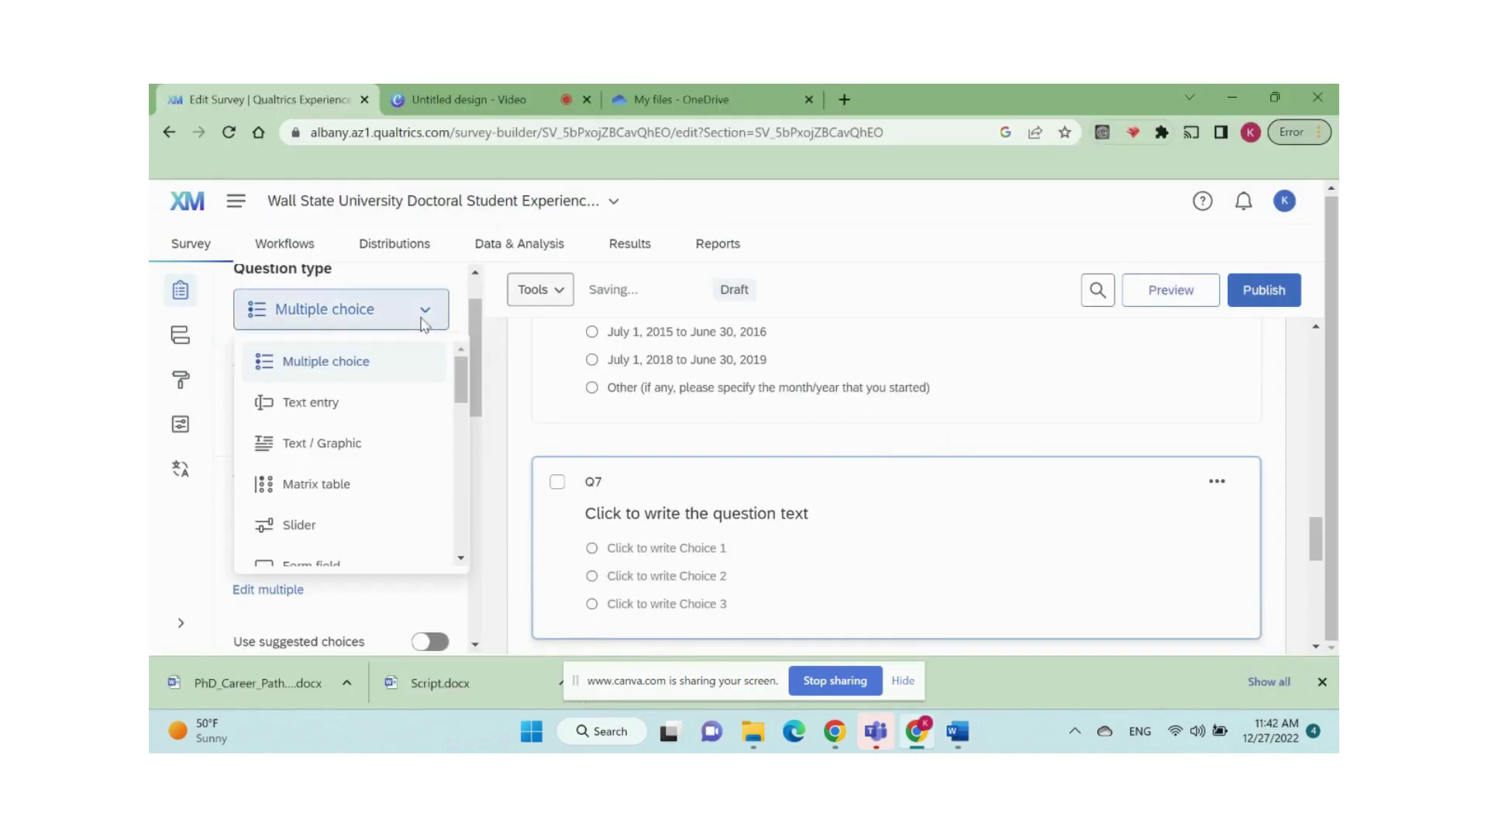
Make Q7 a text-entry PhD program name question with a resized answer box, and Q8 a form field.
{"action": "left_click", "coordinate": [365, 411]}
{"action": "left_click", "coordinate": [806, 515]}
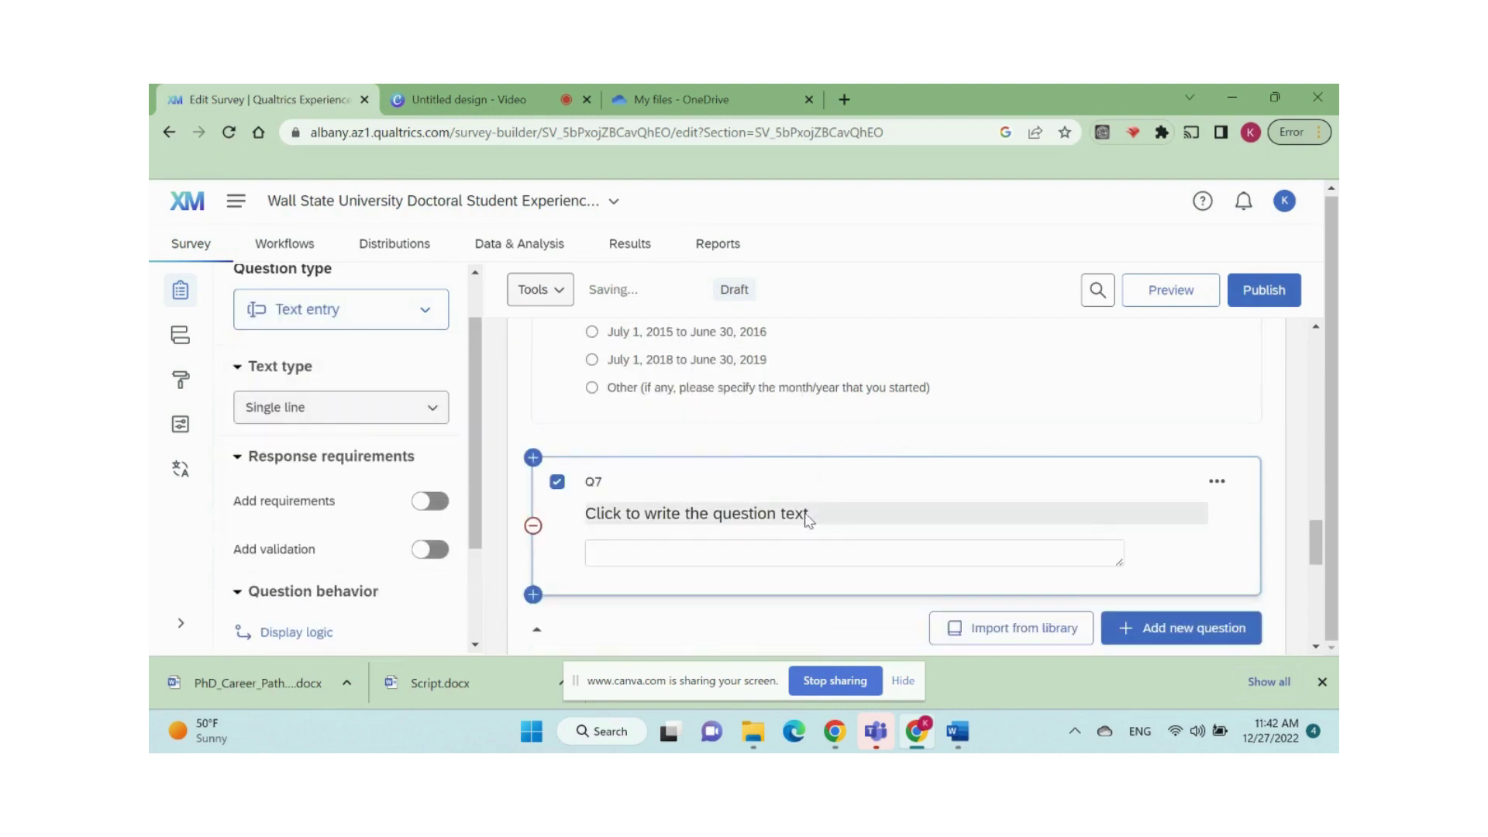
{"action": "type", "text": "What is the name of the PhD program in which you are currently enrolled at the WSU?"}
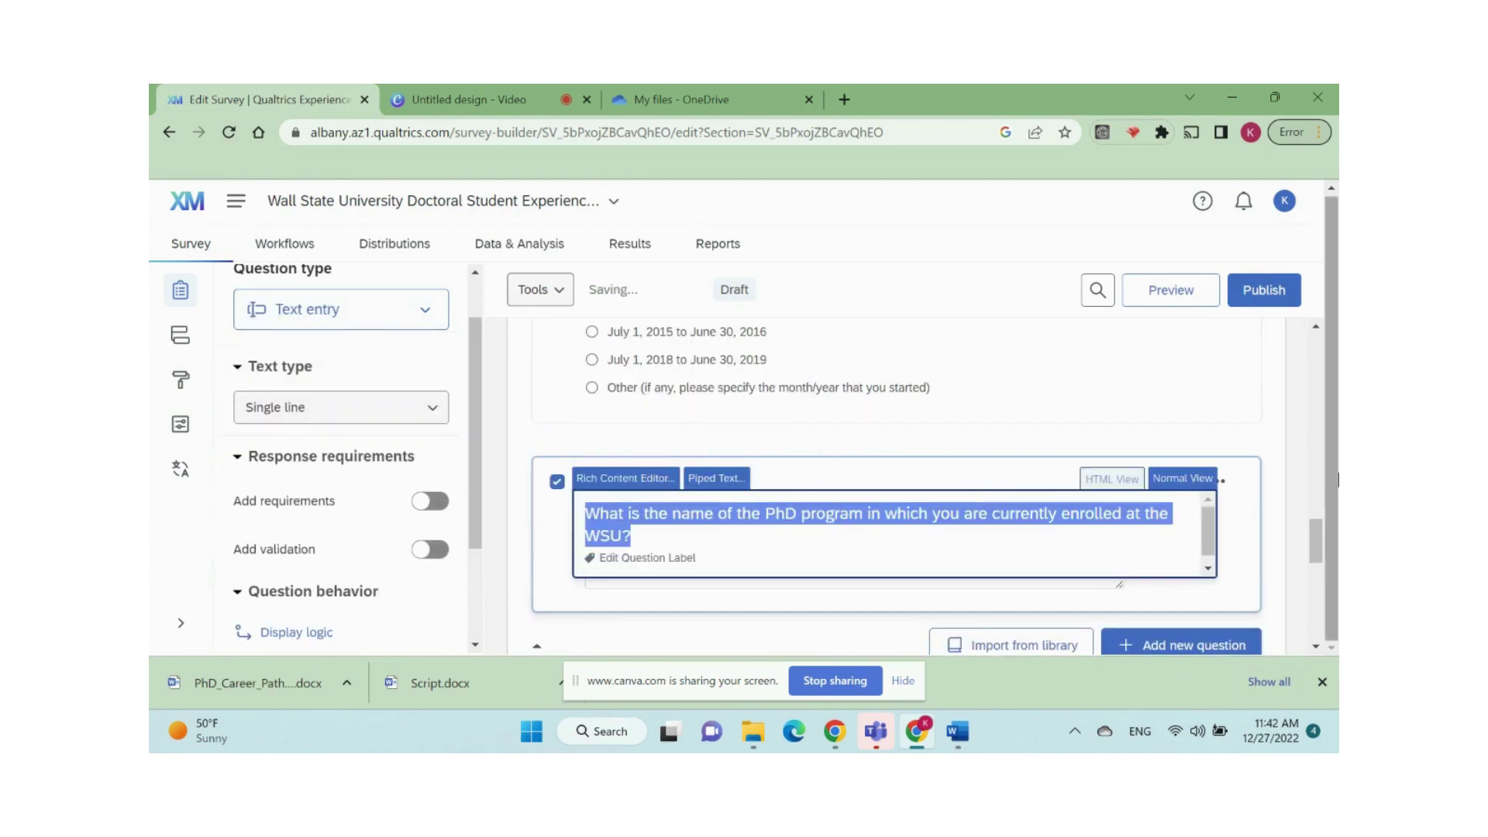
{"action": "left_click", "coordinate": [987, 587]}
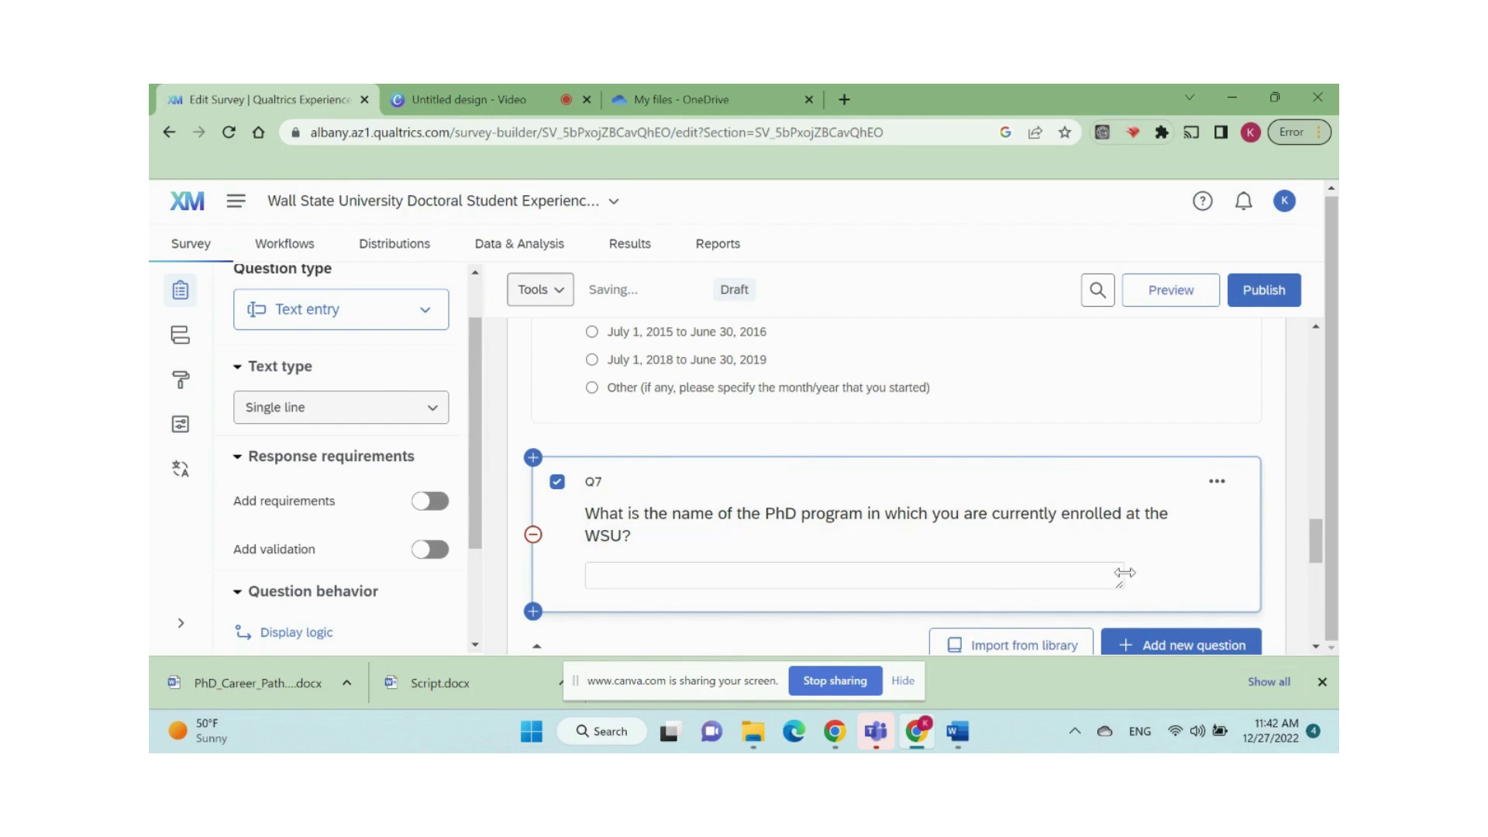
{"action": "mouse_move", "coordinate": [1118, 582]}
{"action": "left_mouse_down"}
{"action": "mouse_move", "coordinate": [946, 589]}
{"action": "mouse_move", "coordinate": [1199, 595]}
{"action": "mouse_move", "coordinate": [1114, 593]}
{"action": "left_mouse_up"}
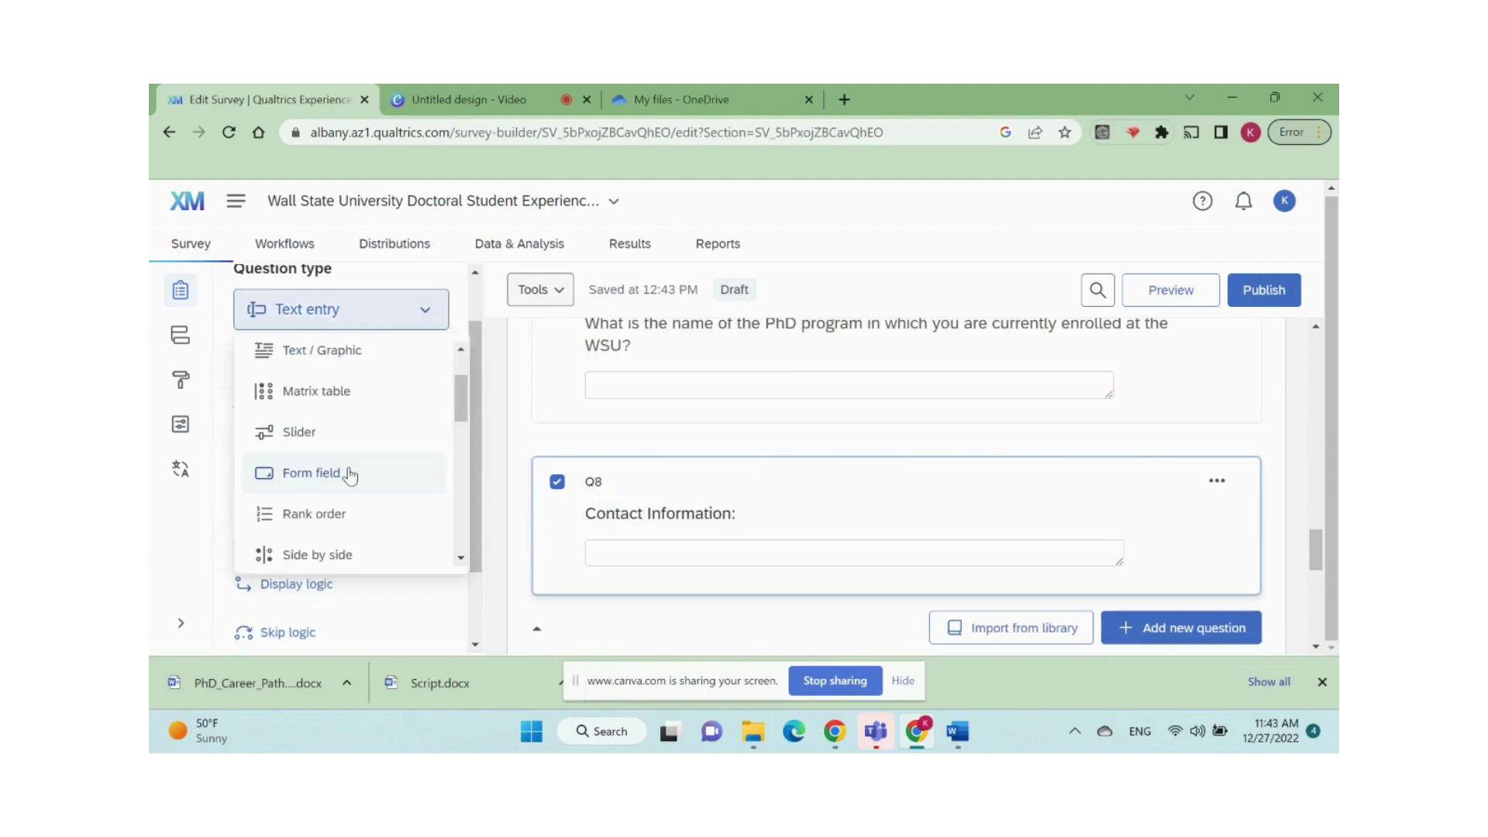
{"action": "left_click", "coordinate": [349, 468]}
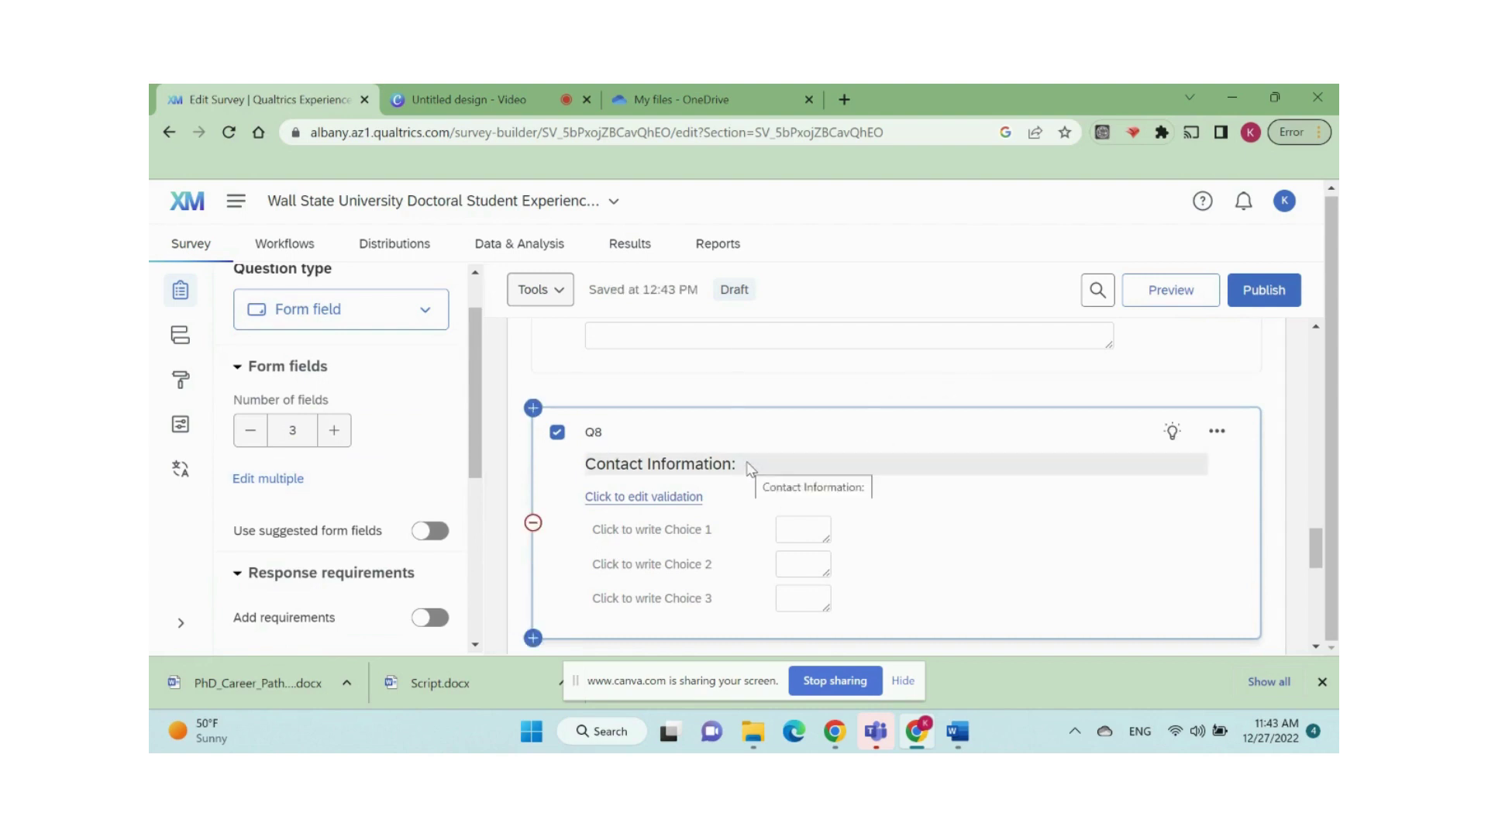
Label Q8's three form fields First Name, Last Name and Email.
{"action": "left_click", "coordinate": [679, 533]}
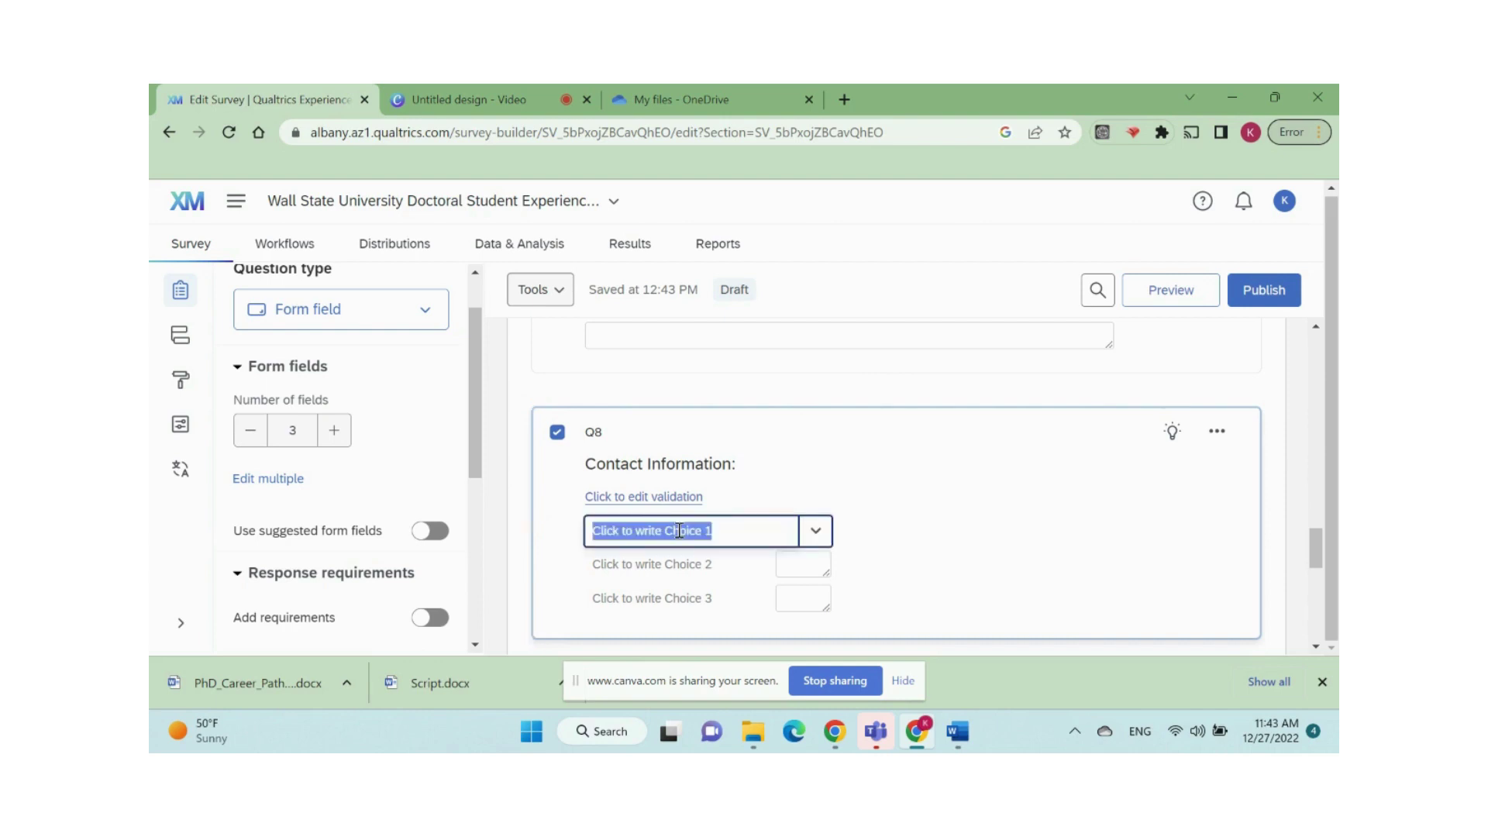
{"action": "type", "text": "First Name"}
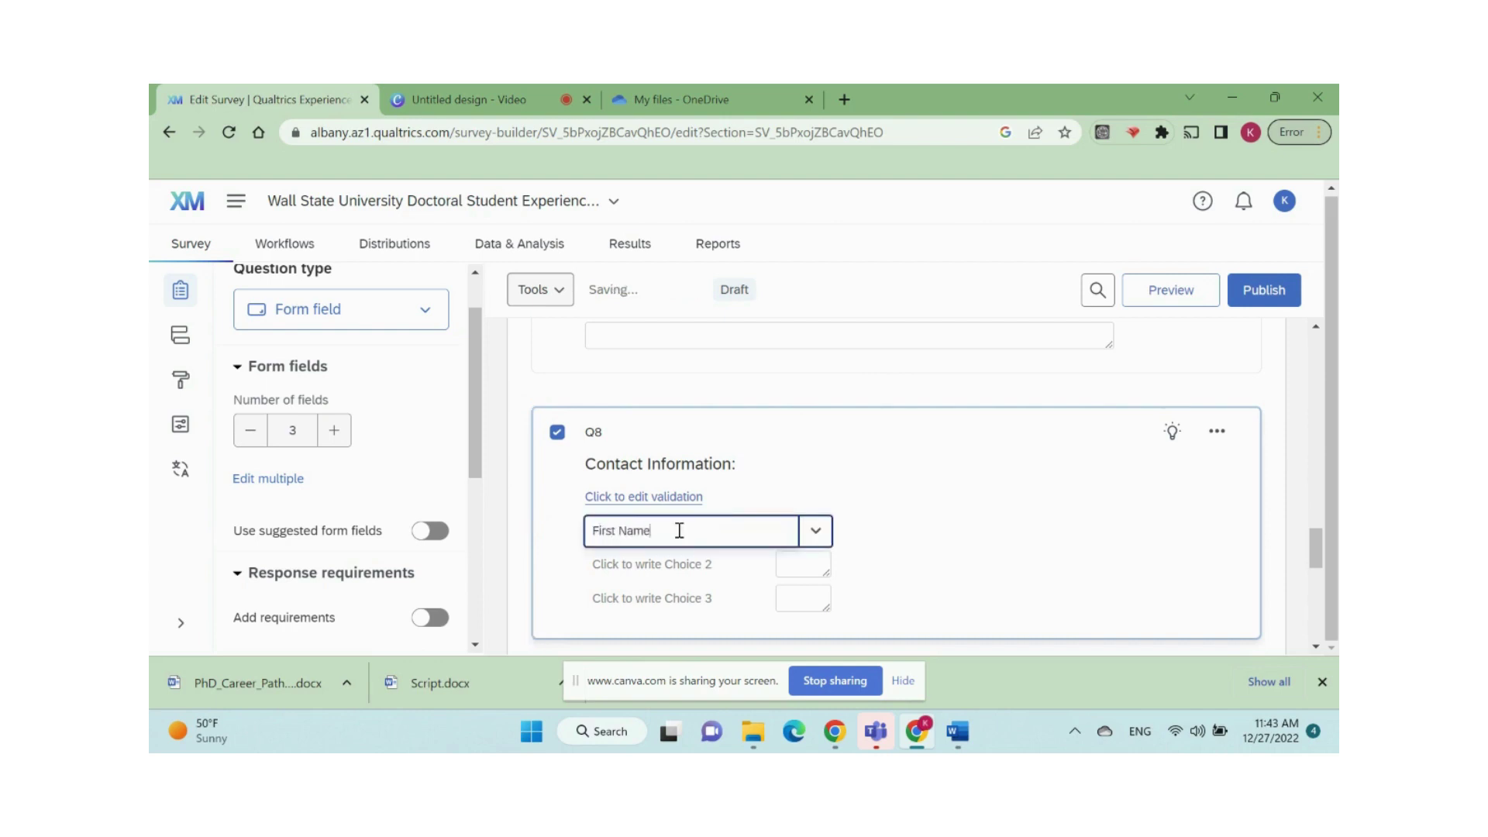
{"action": "left_click", "coordinate": [713, 566]}
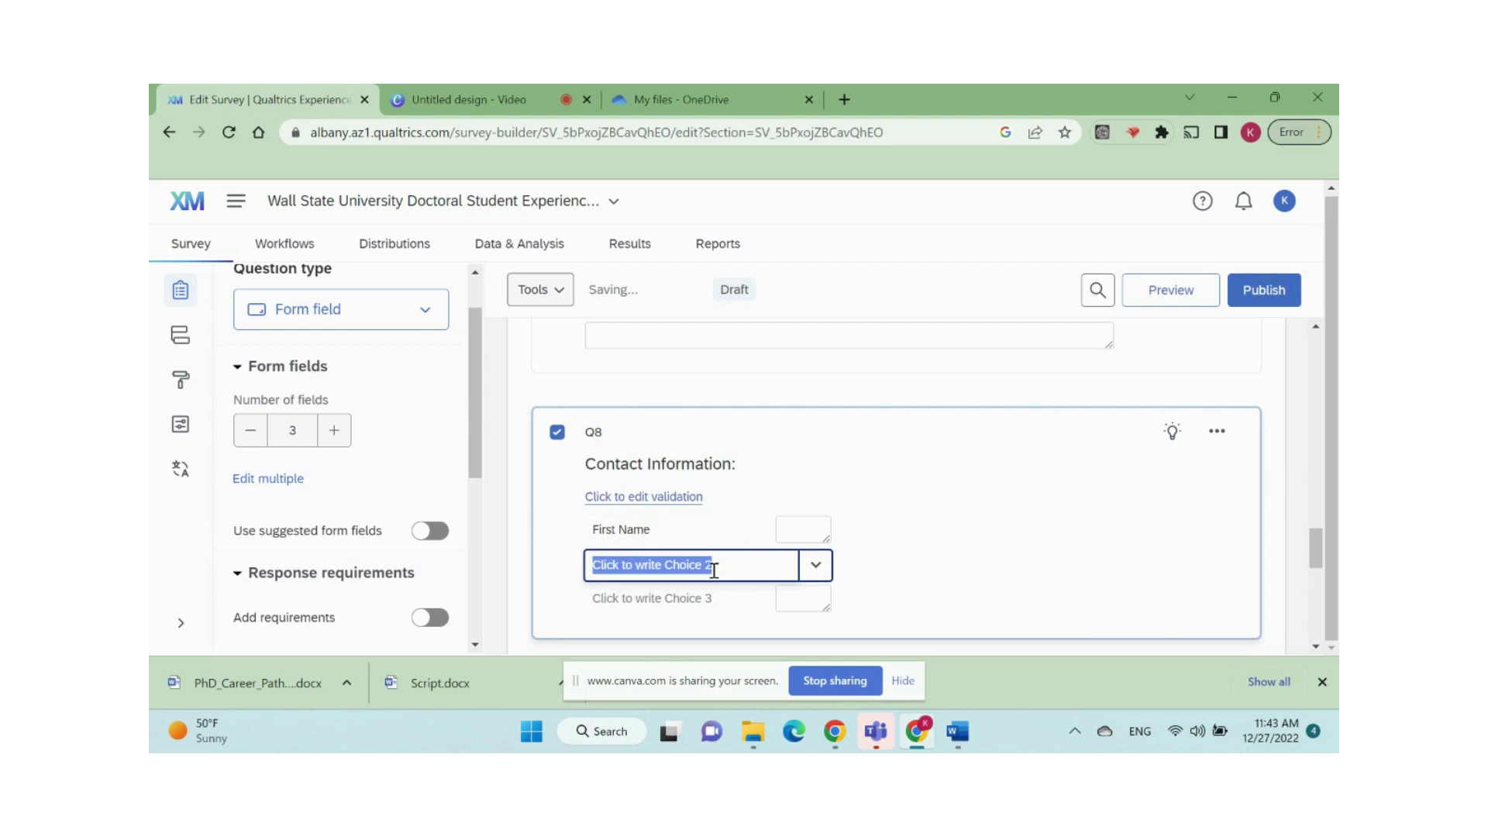
{"action": "type", "text": "Last Name"}
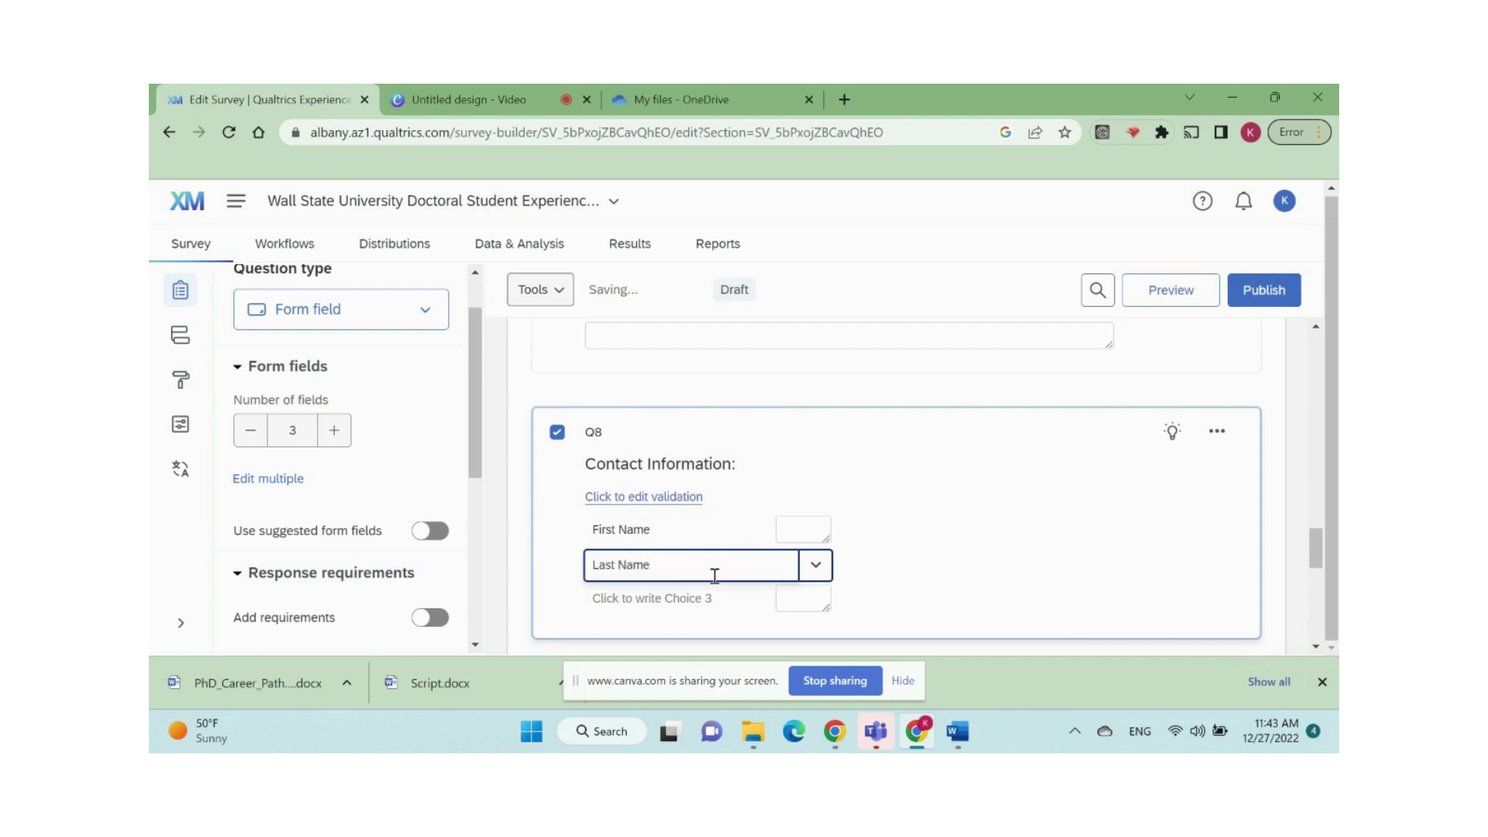
{"action": "left_click", "coordinate": [710, 604]}
{"action": "type", "text": "Email"}
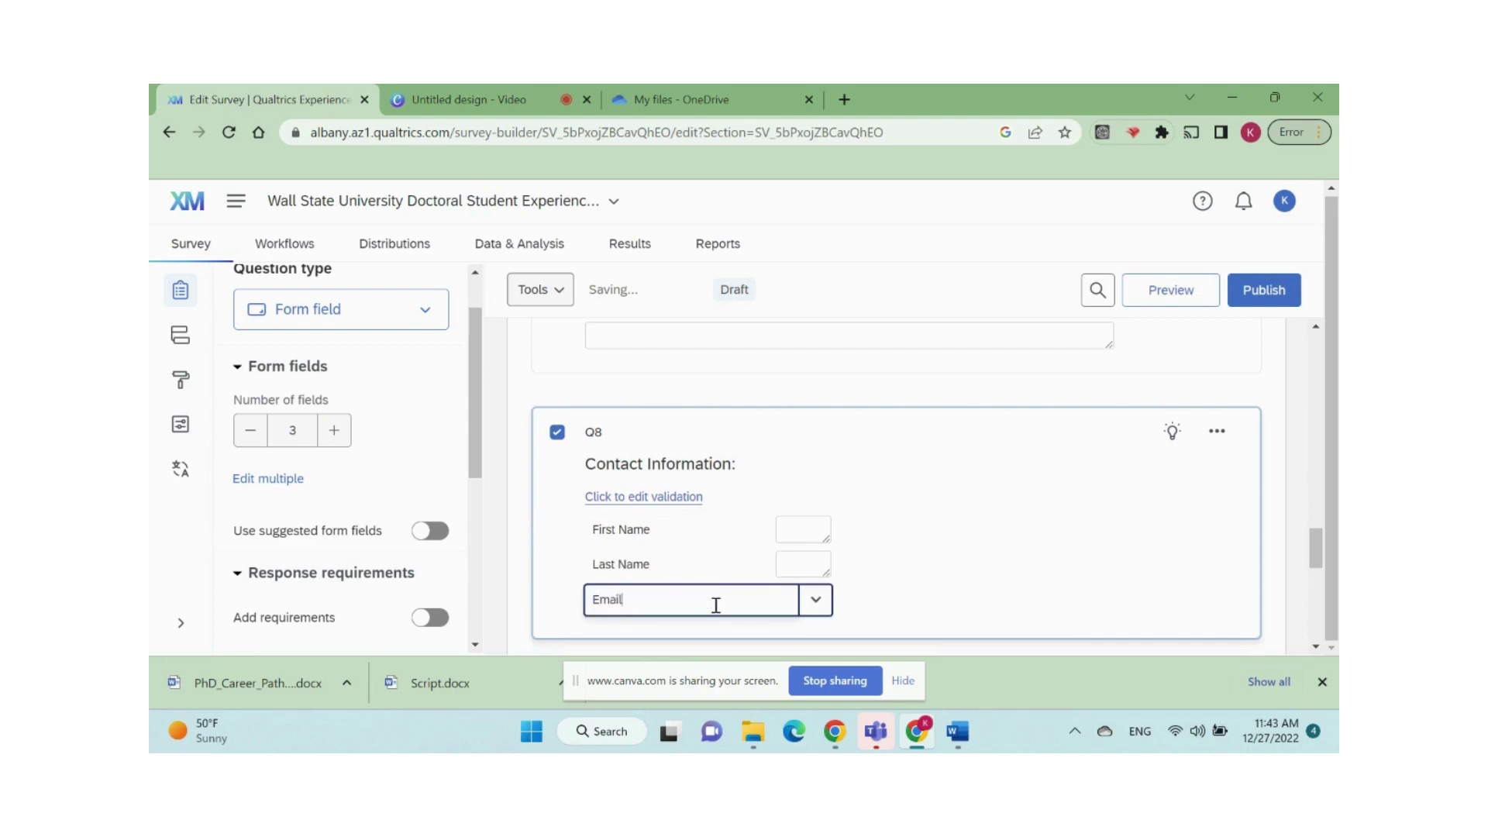
{"action": "left_click", "coordinate": [904, 583]}
Widen the Email, Last Name and First Name answer boxes to matching widths.
{"action": "left_click_drag", "start_coordinate": [829, 610], "coordinate": [953, 606]}
{"action": "left_click", "coordinate": [826, 566]}
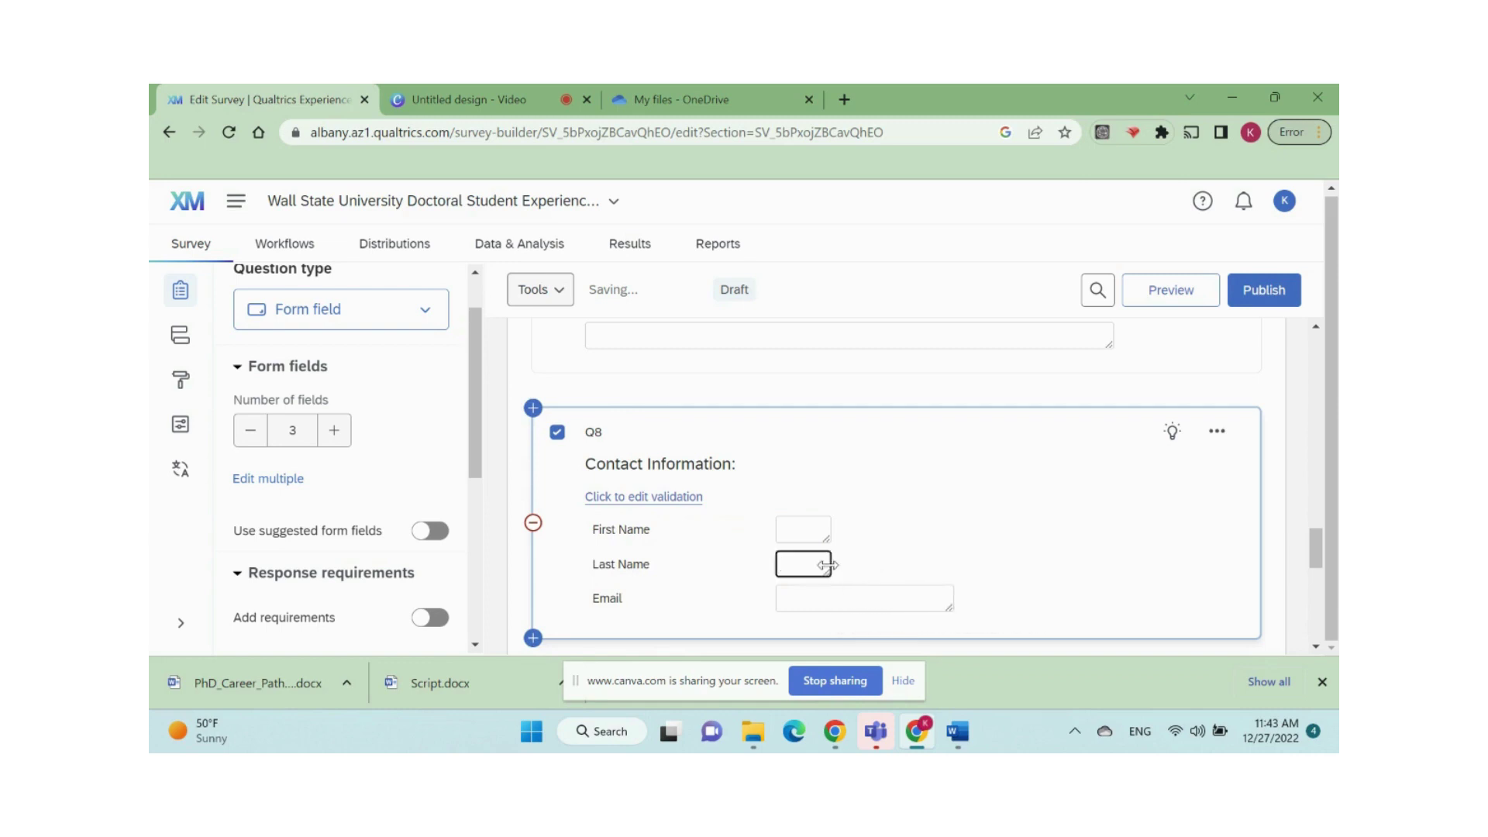
{"action": "left_click_drag", "start_coordinate": [826, 565], "coordinate": [918, 570]}
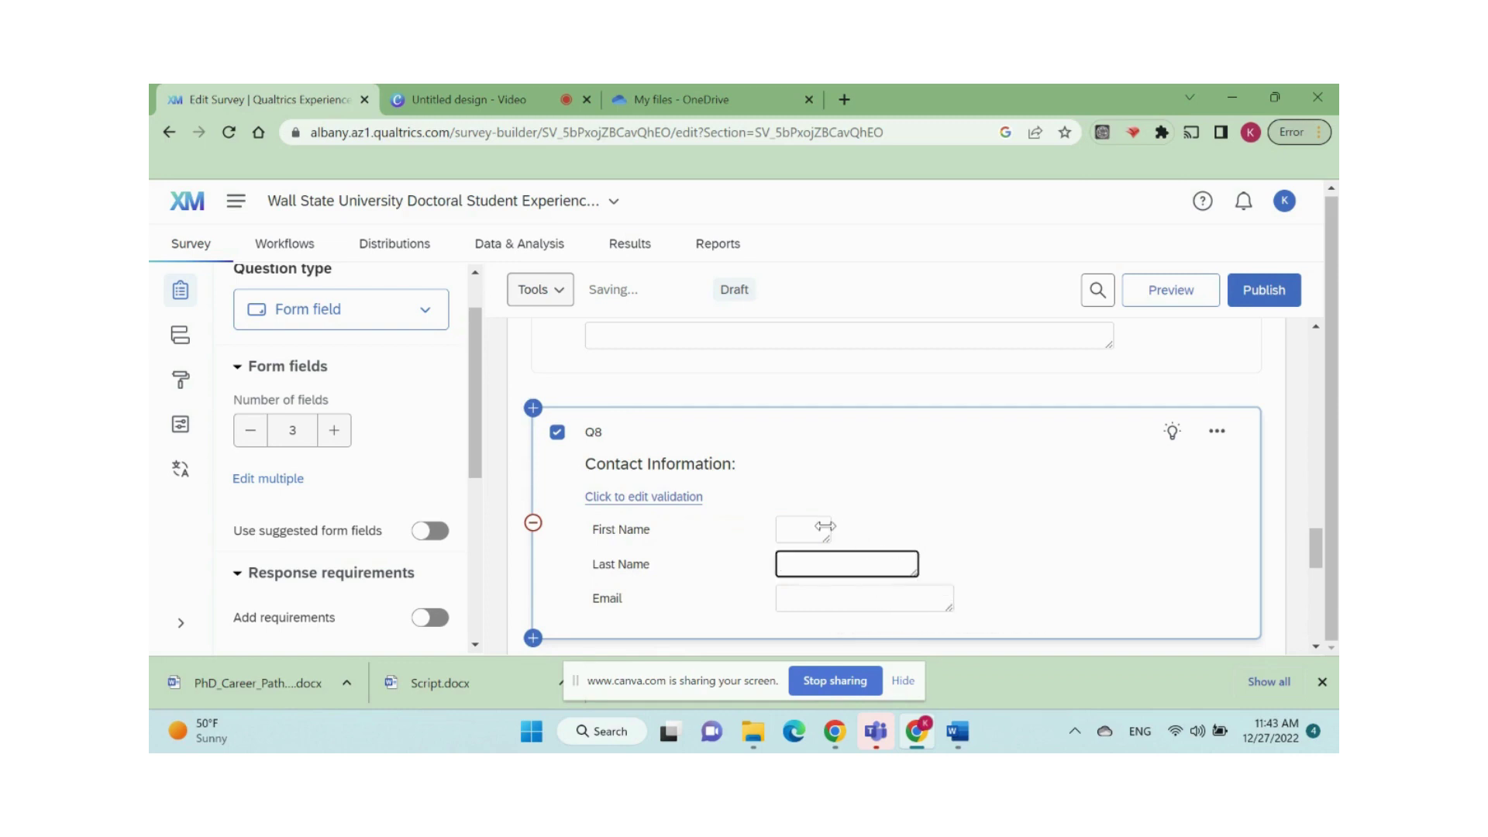
{"action": "left_click_drag", "start_coordinate": [825, 526], "coordinate": [917, 527]}
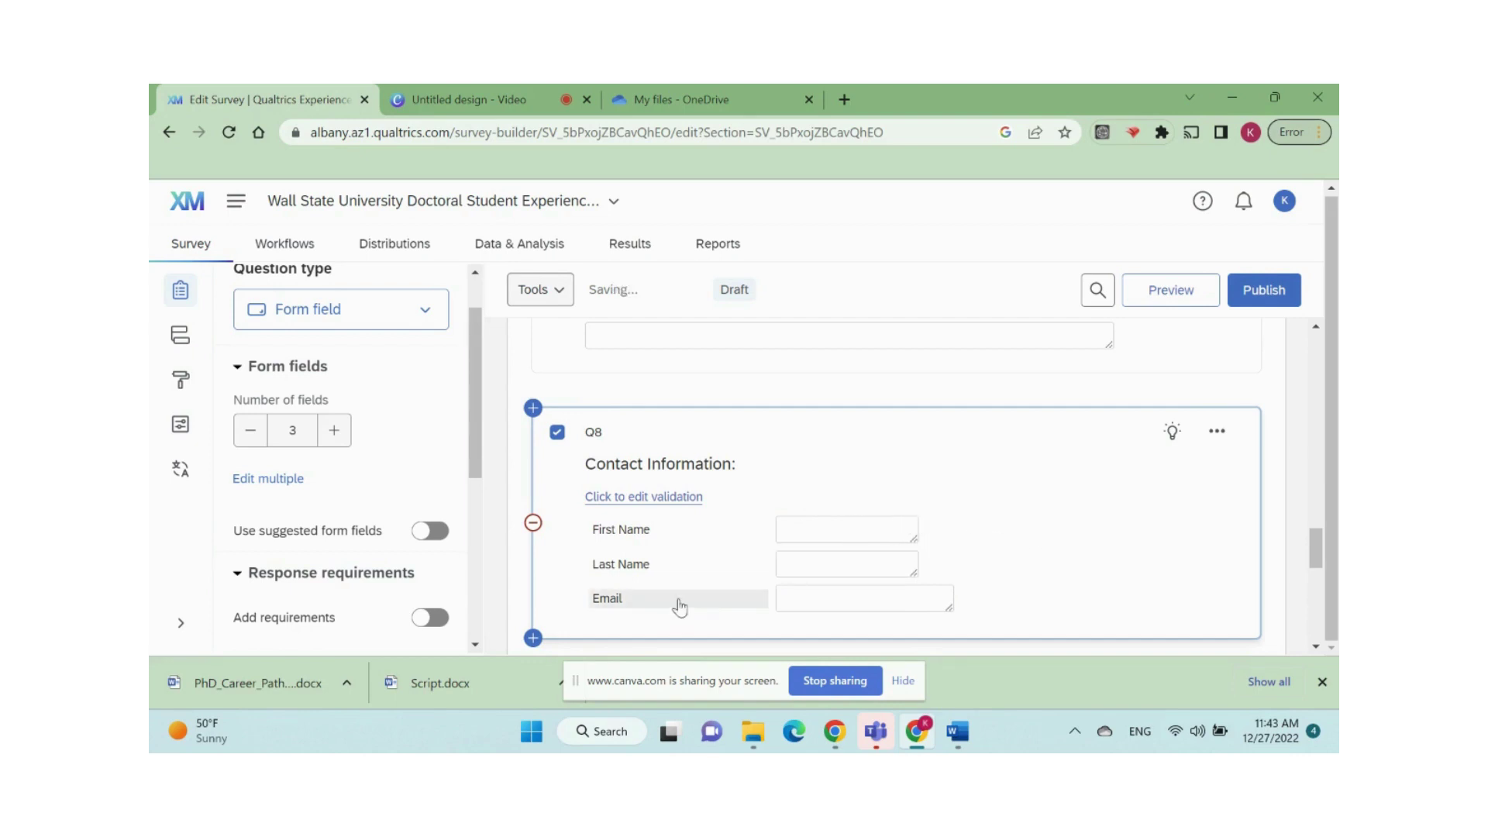
Keep the Email field at Medium size and set its validation to Valid Email Address.
{"action": "left_click", "coordinate": [673, 502]}
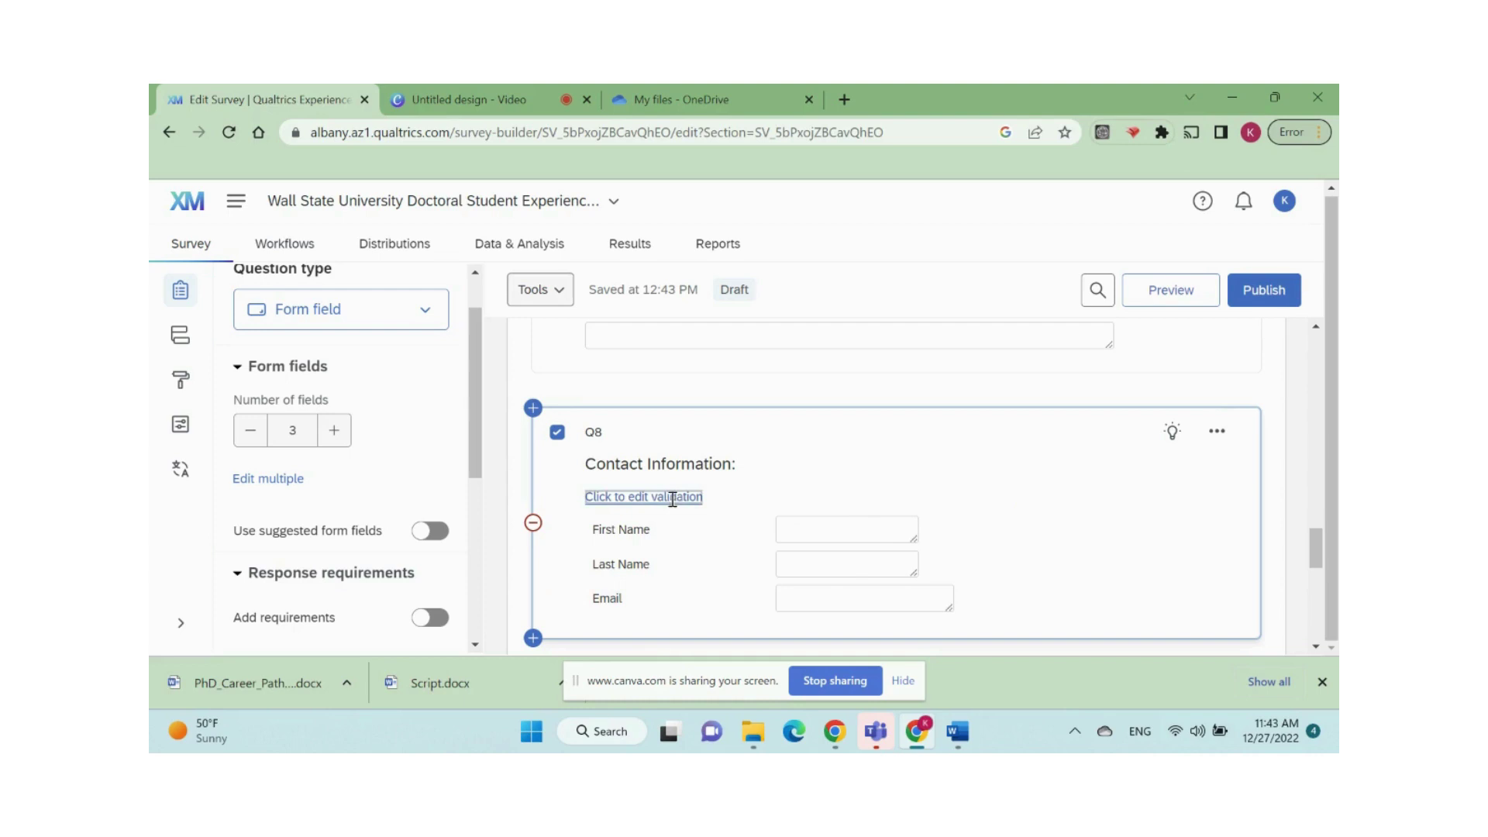
{"action": "scroll", "coordinate": [1060, 508], "scroll_direction": "down", "scroll_amount": 3}
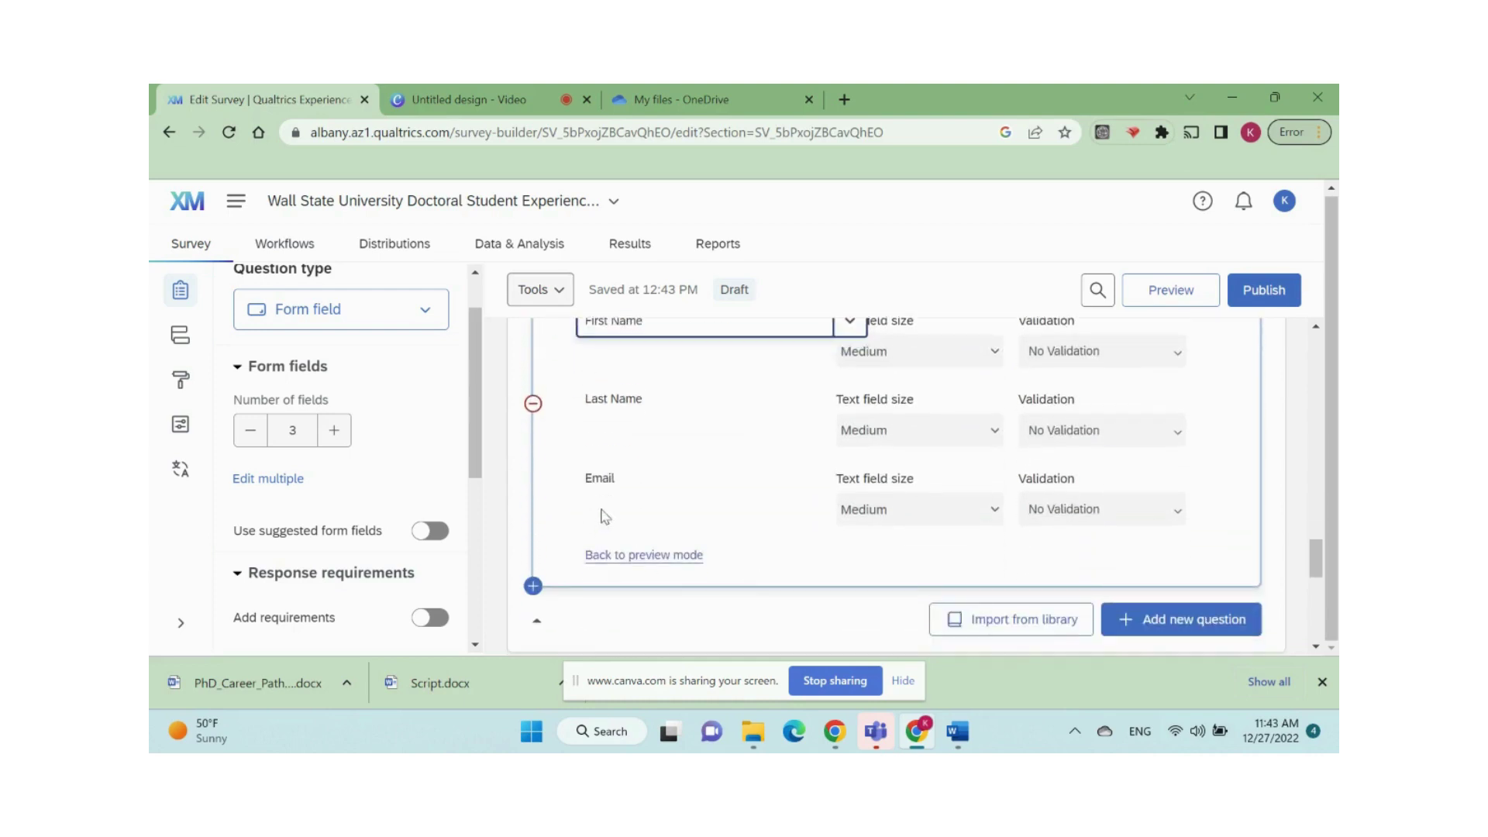
{"action": "left_click", "coordinate": [972, 516]}
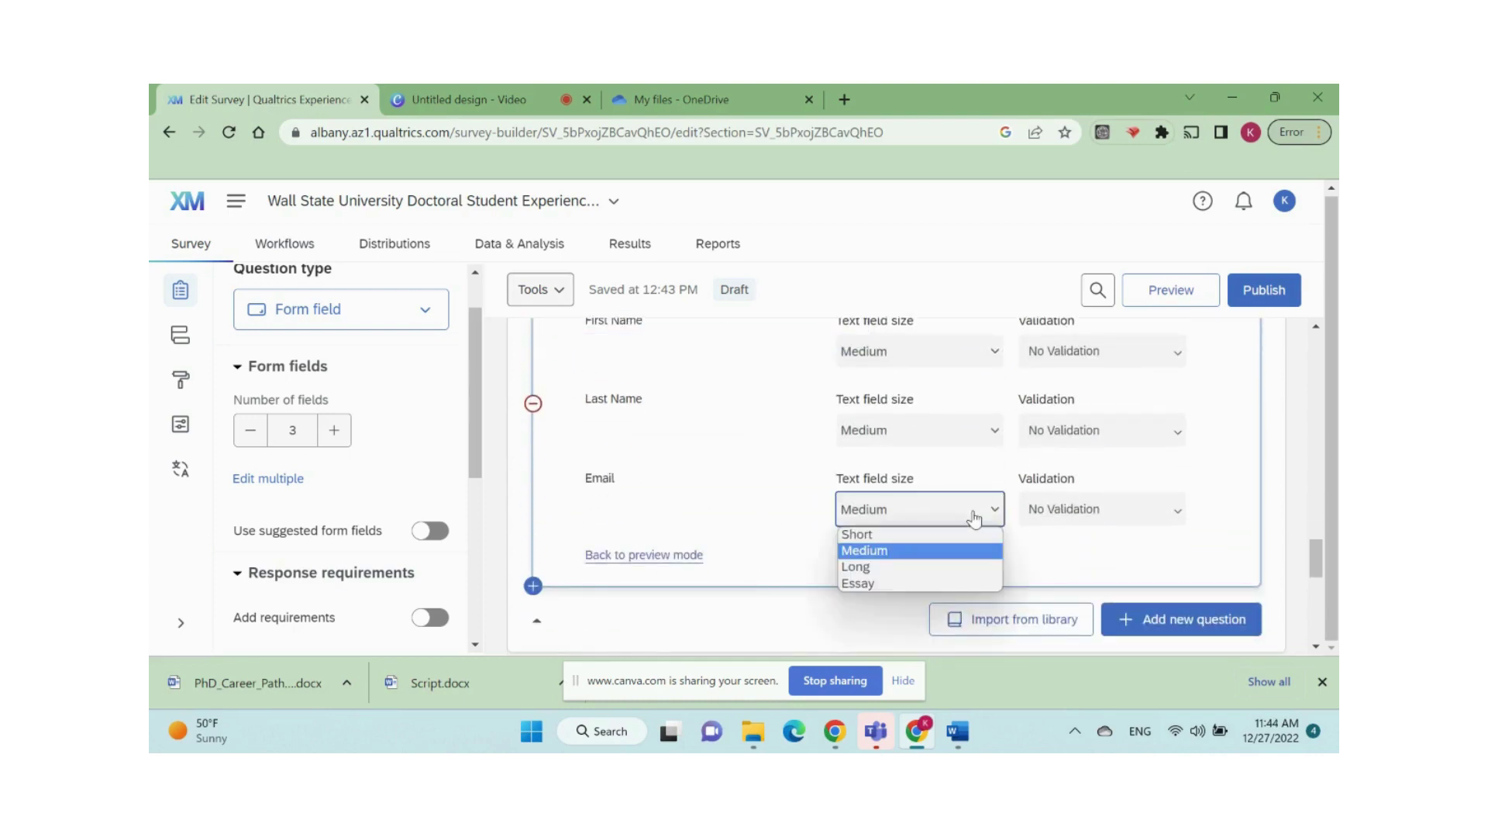
{"action": "left_click", "coordinate": [974, 518]}
{"action": "left_click", "coordinate": [1156, 514]}
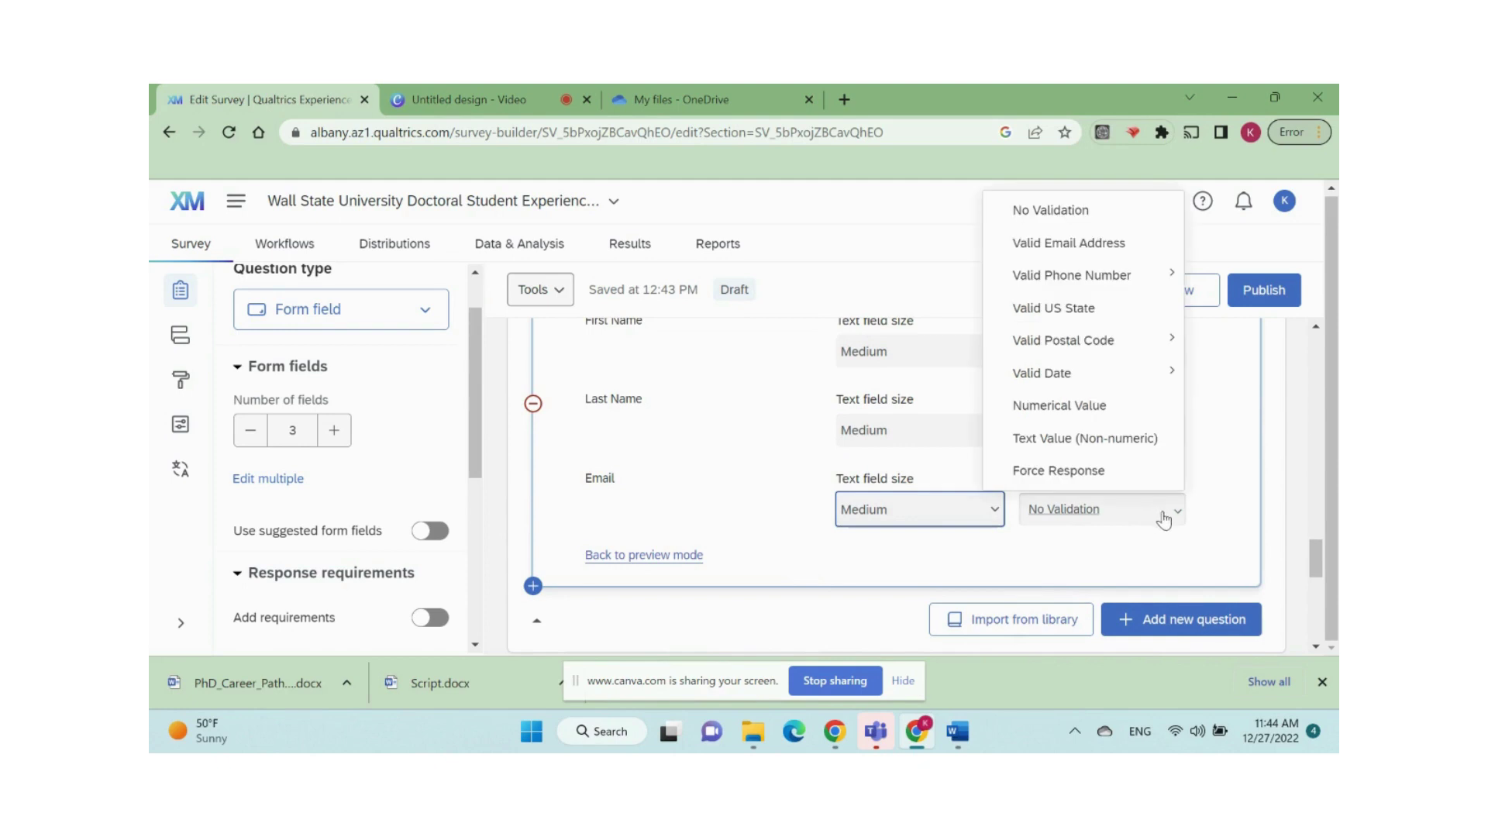
{"action": "left_click", "coordinate": [1077, 245]}
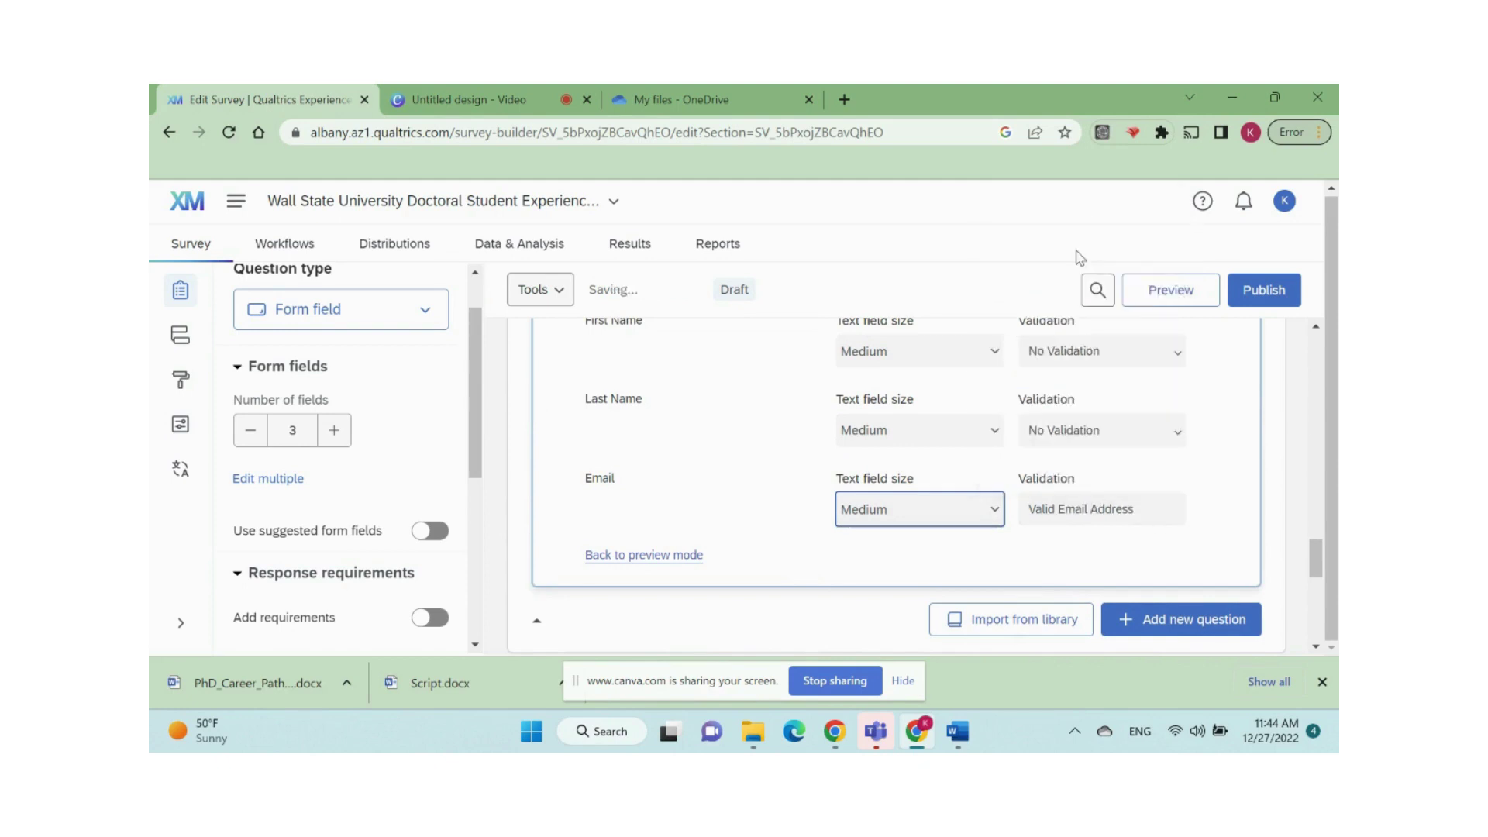
{"action": "left_click", "coordinate": [1273, 484]}
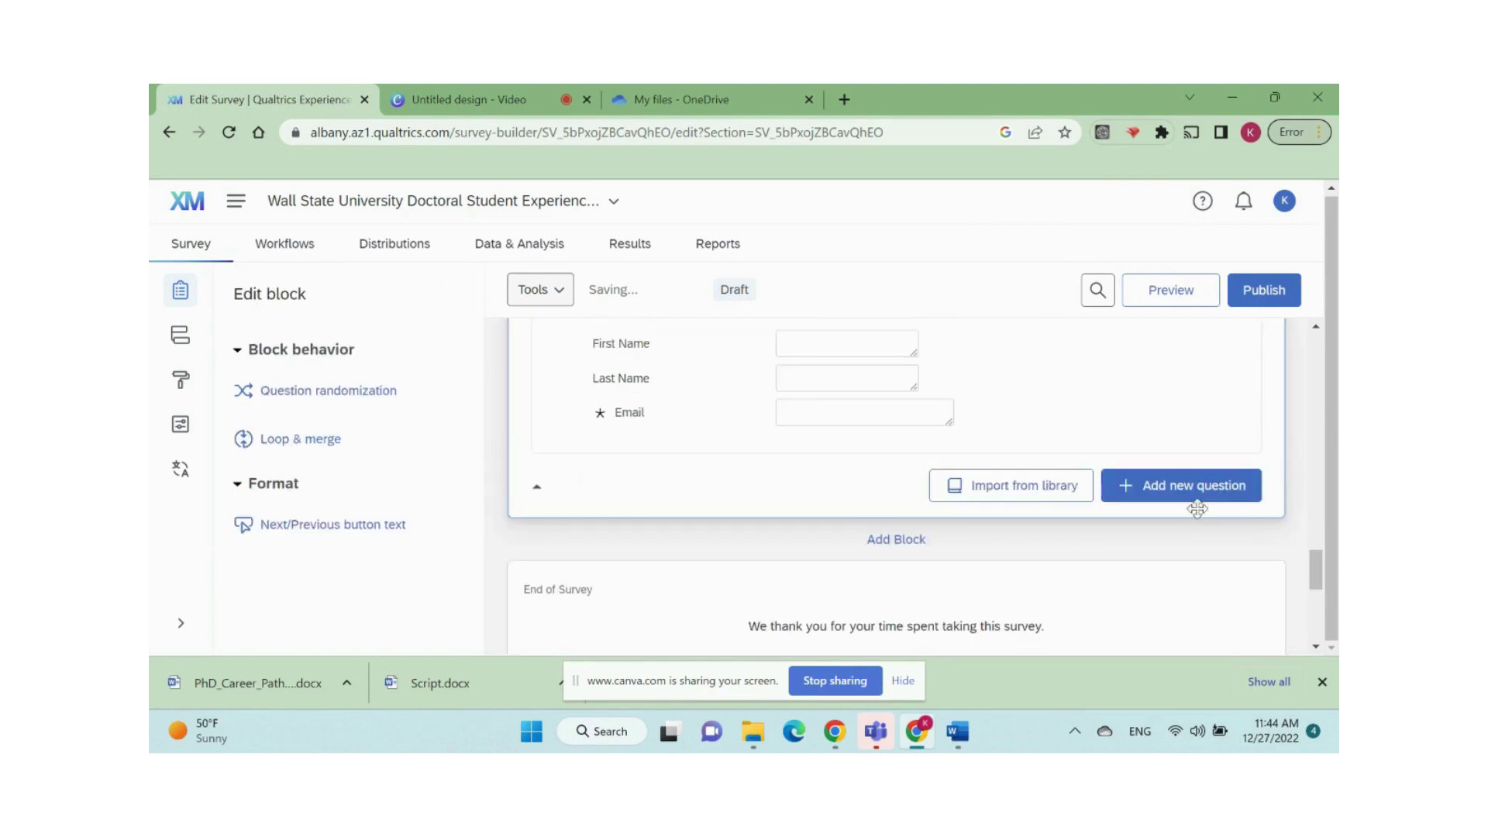
{"action": "left_click", "coordinate": [628, 431]}
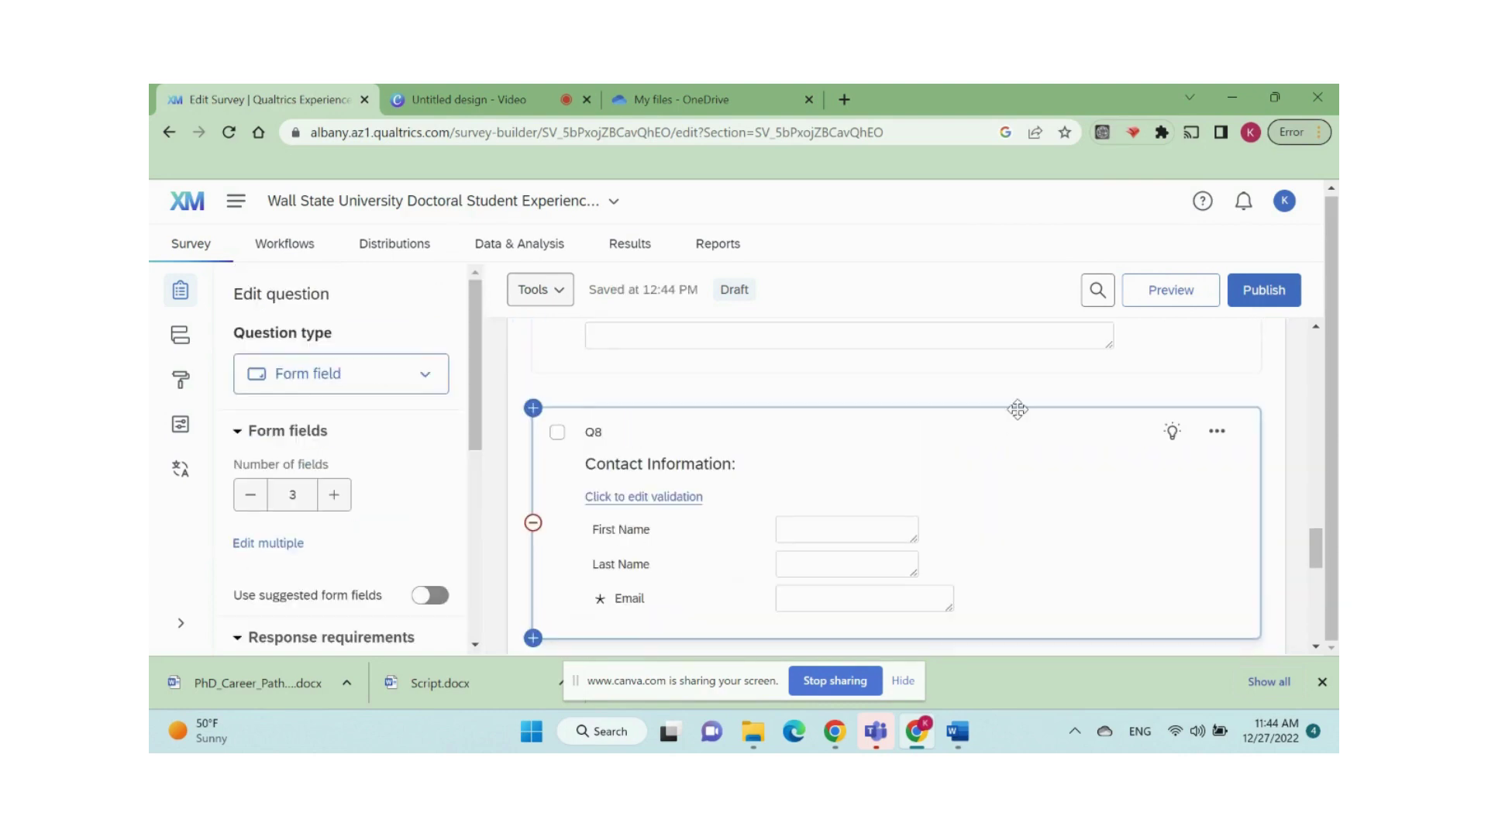
Drag Contact Information (Q8) above Q7 so it directly follows Q6.
{"action": "left_click_drag", "start_coordinate": [1017, 409], "coordinate": [1018, 364]}
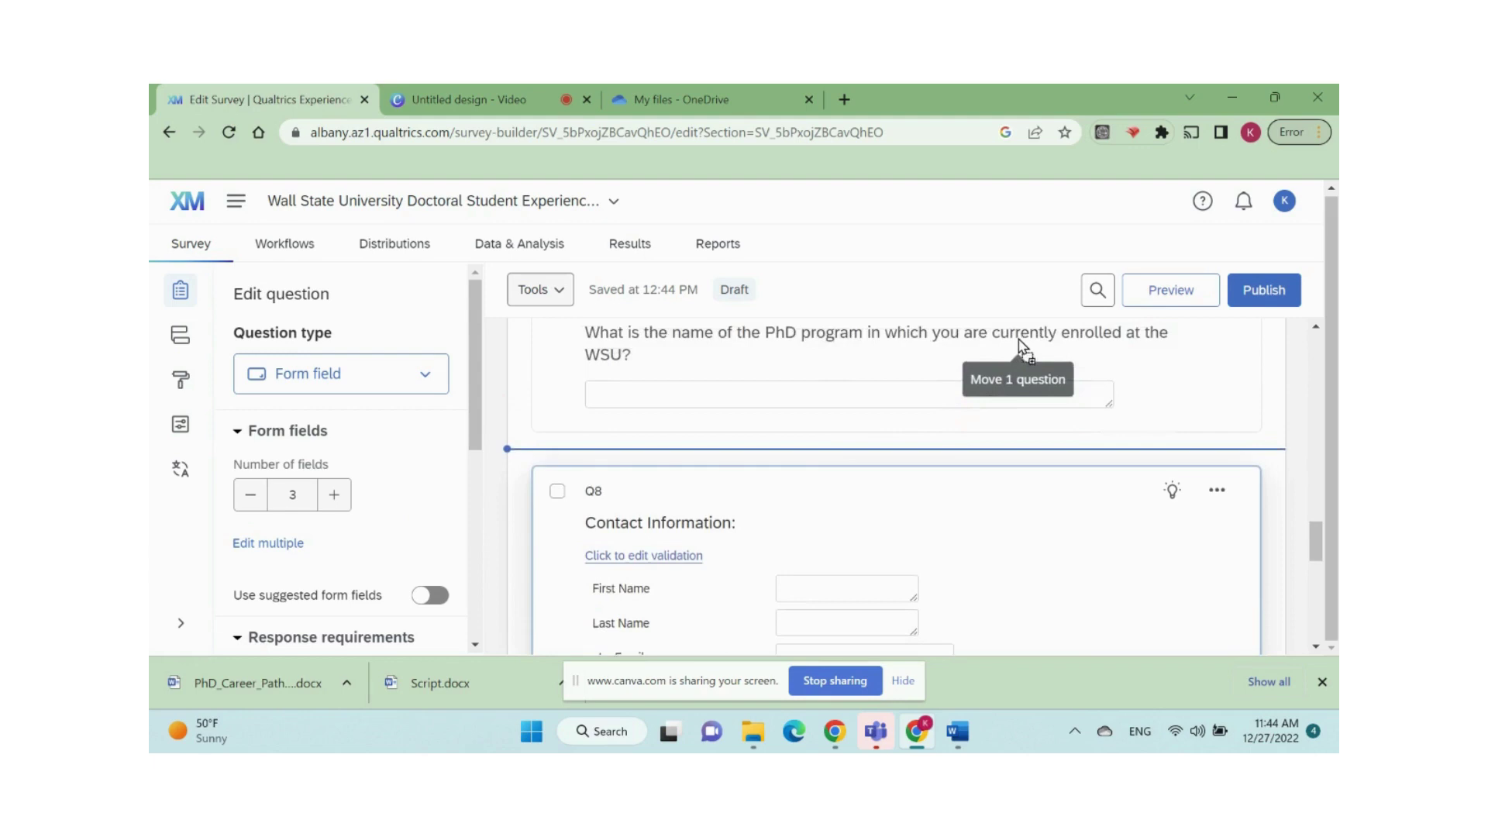
{"action": "left_click_drag", "start_coordinate": [1020, 344], "coordinate": [992, 422]}
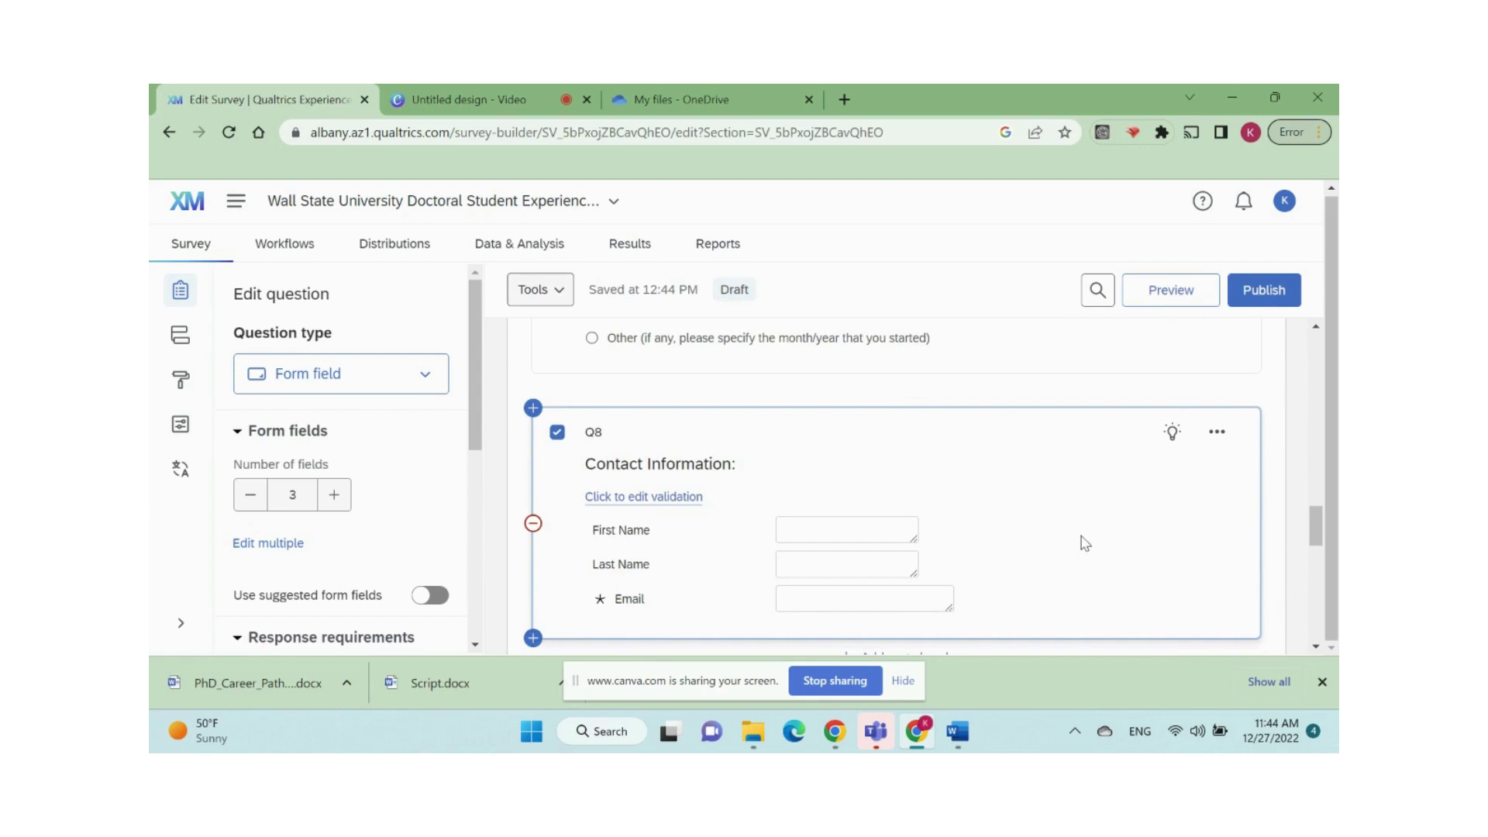
Review the Q4 question wording in the exported Word document.
{"action": "key", "text": "alt+Tab"}
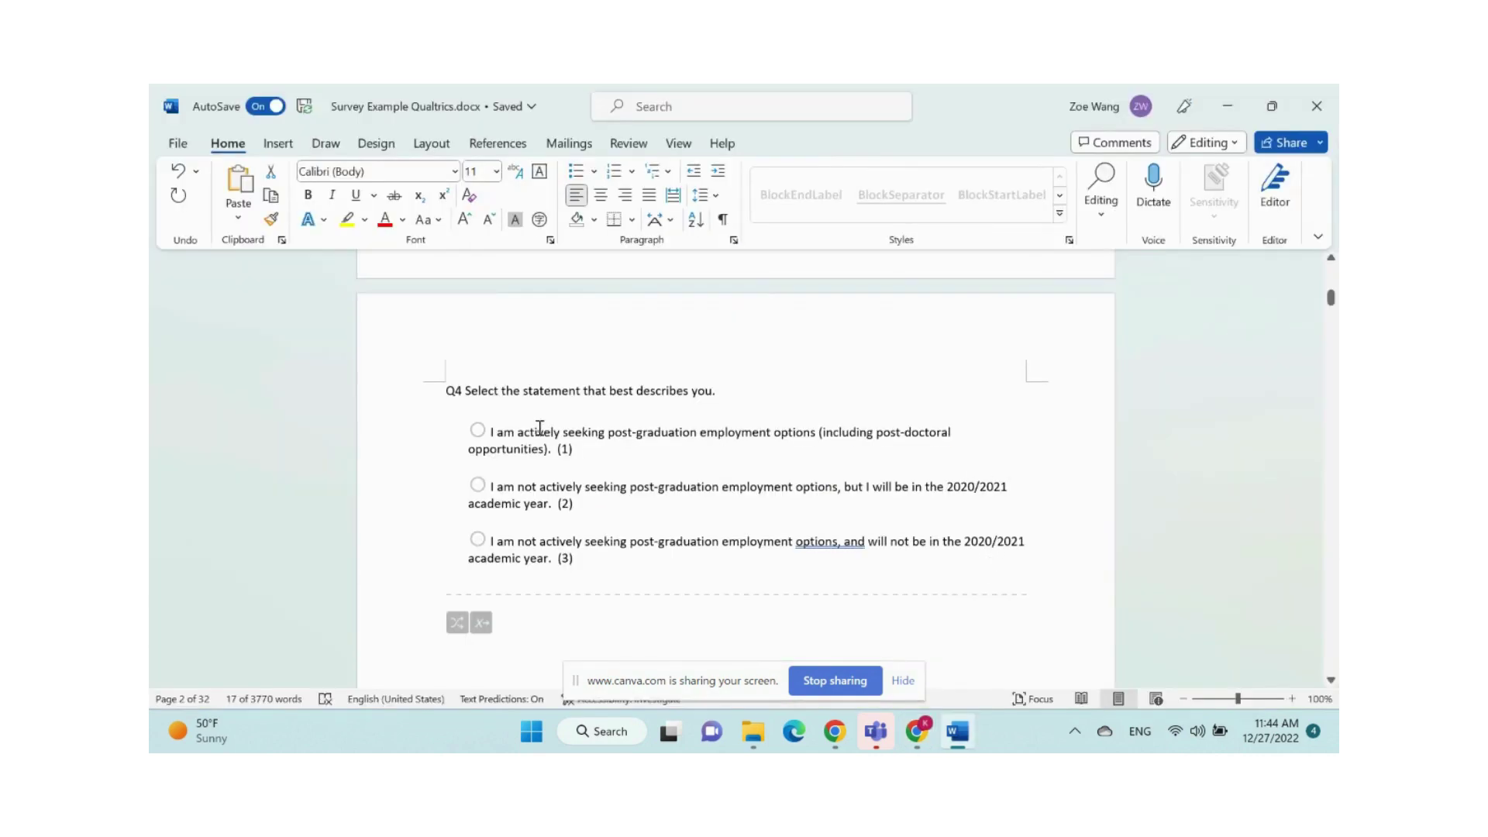
{"action": "triple_click", "coordinate": [639, 398]}
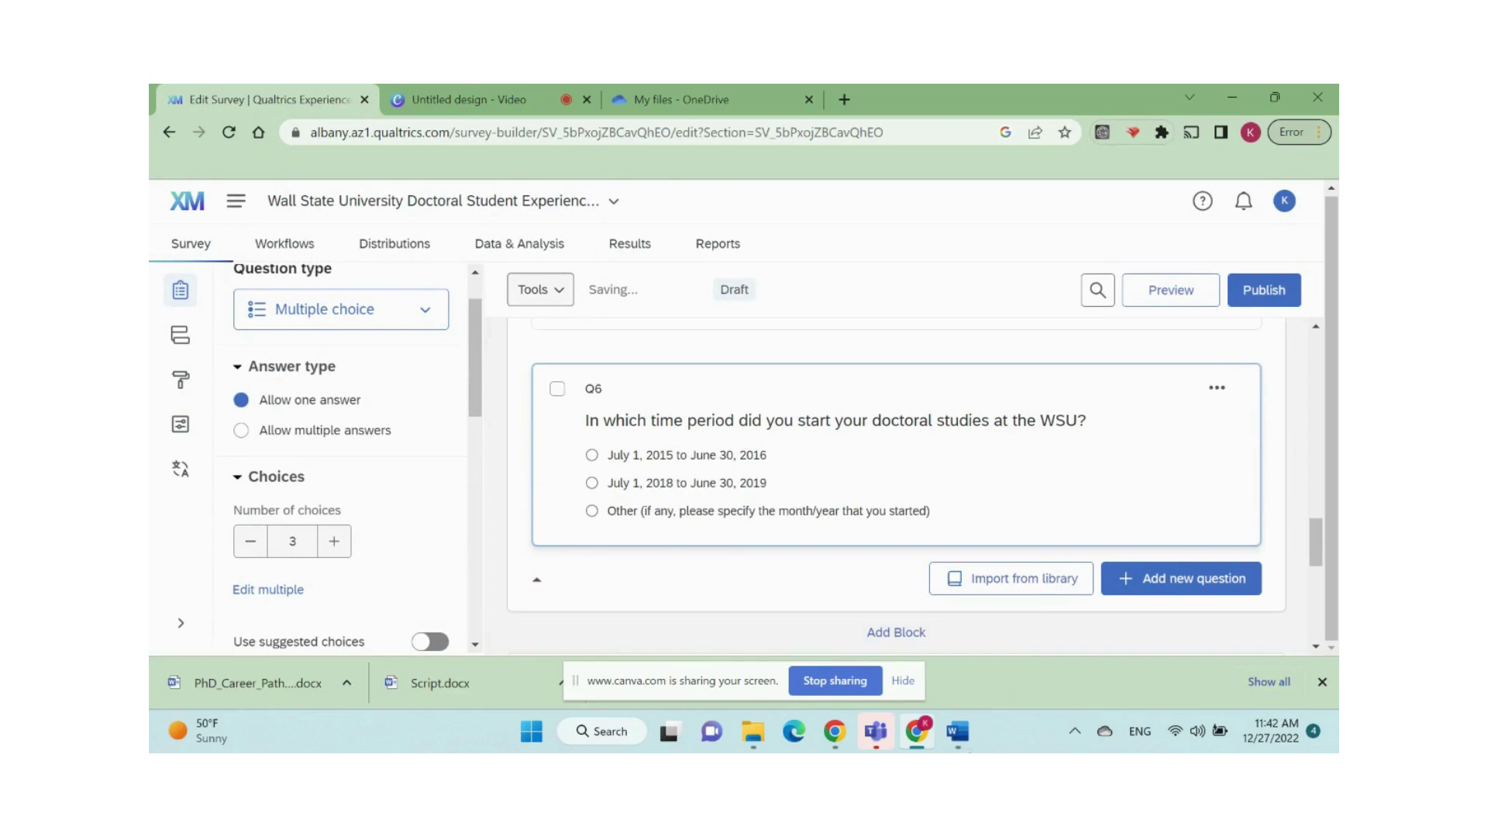
{"action": "left_click", "coordinate": [963, 722]}
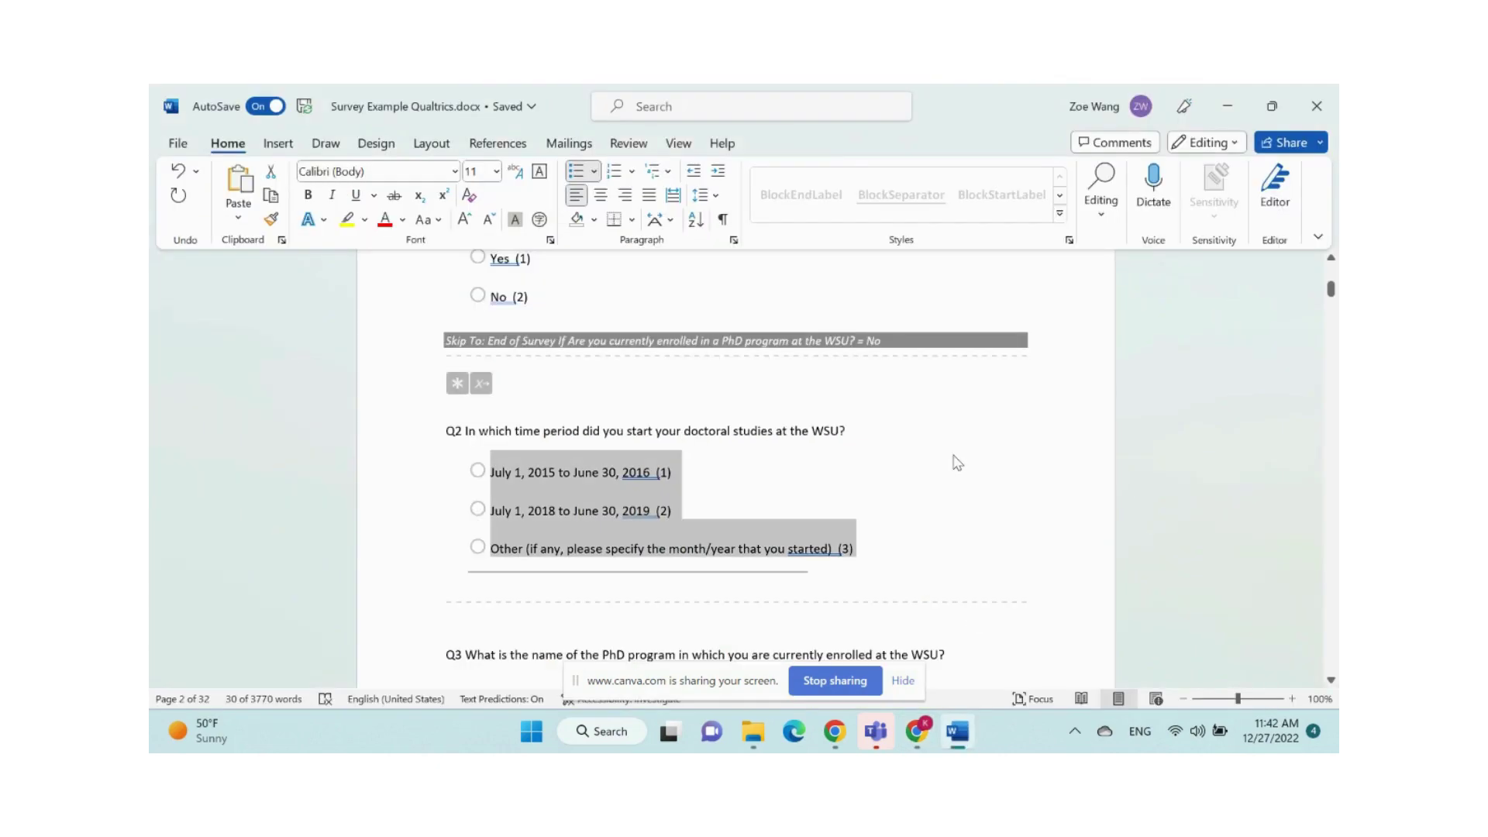
{"action": "scroll", "coordinate": [957, 463], "scroll_direction": "down", "scroll_amount": 10}
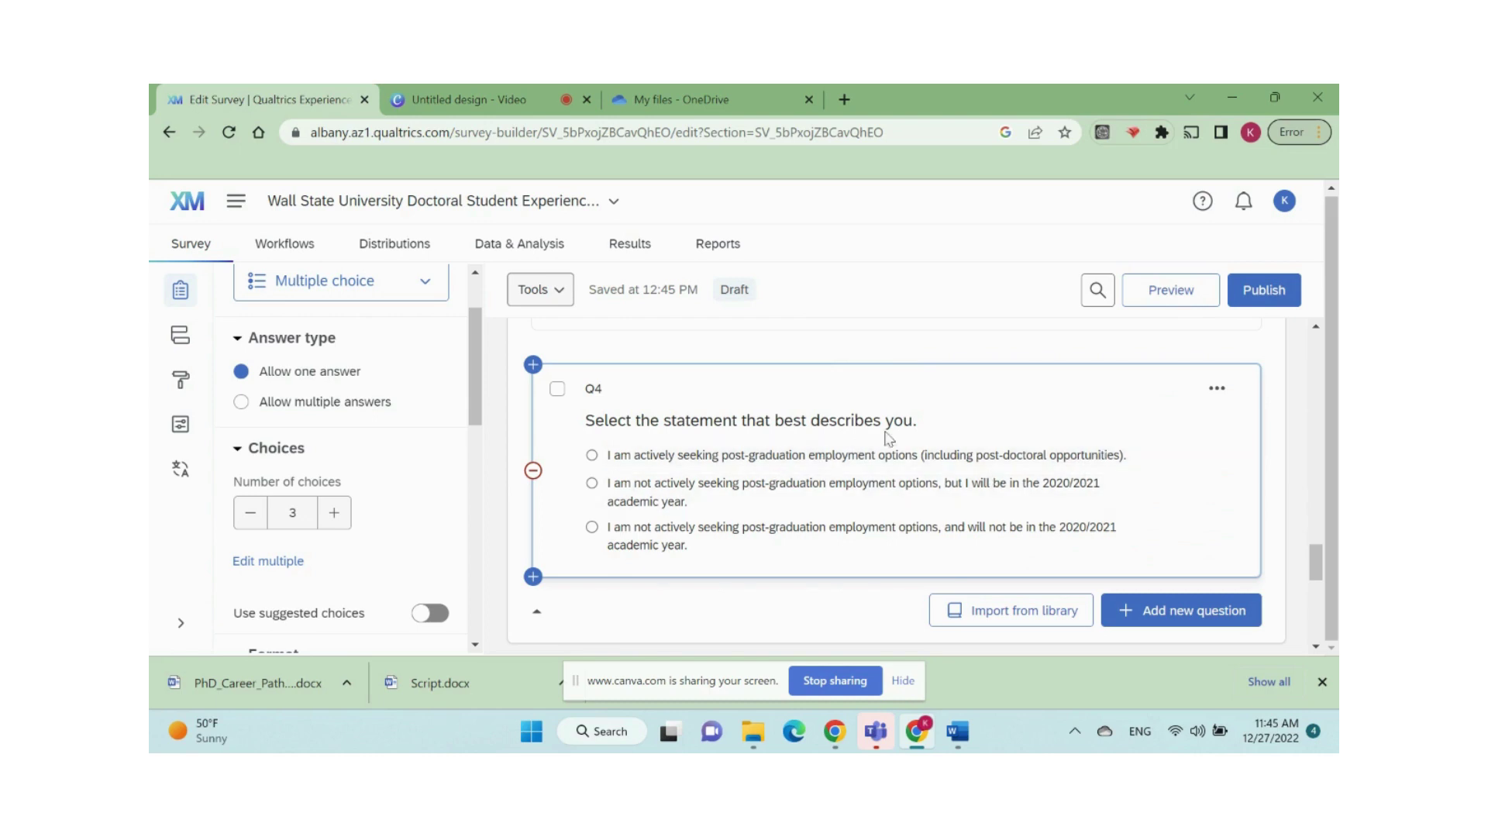
Open the settings menu for Q4's first answer choice.
{"action": "left_click", "coordinate": [1114, 455]}
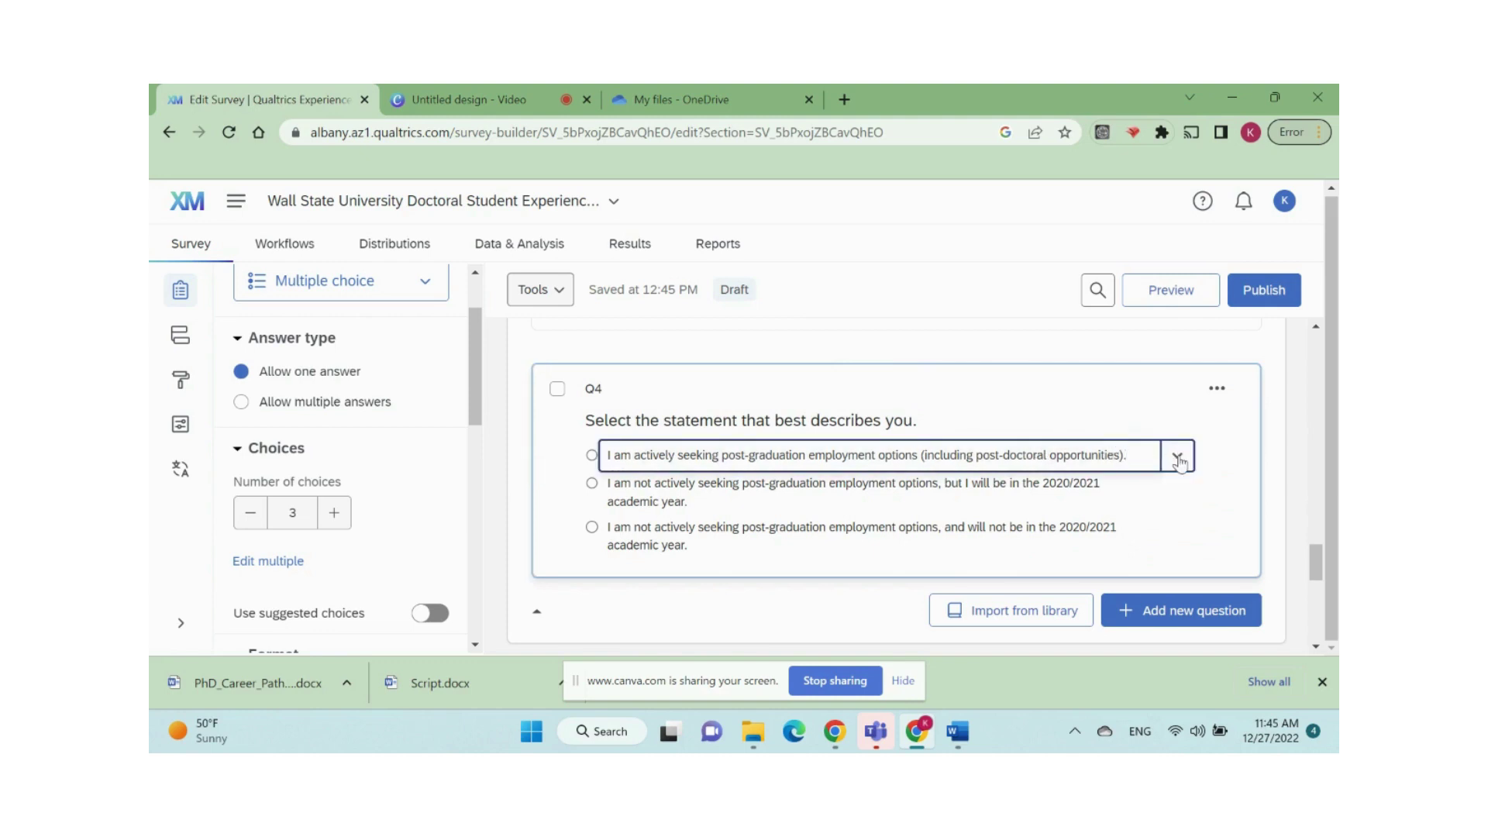
{"action": "left_click", "coordinate": [1177, 459]}
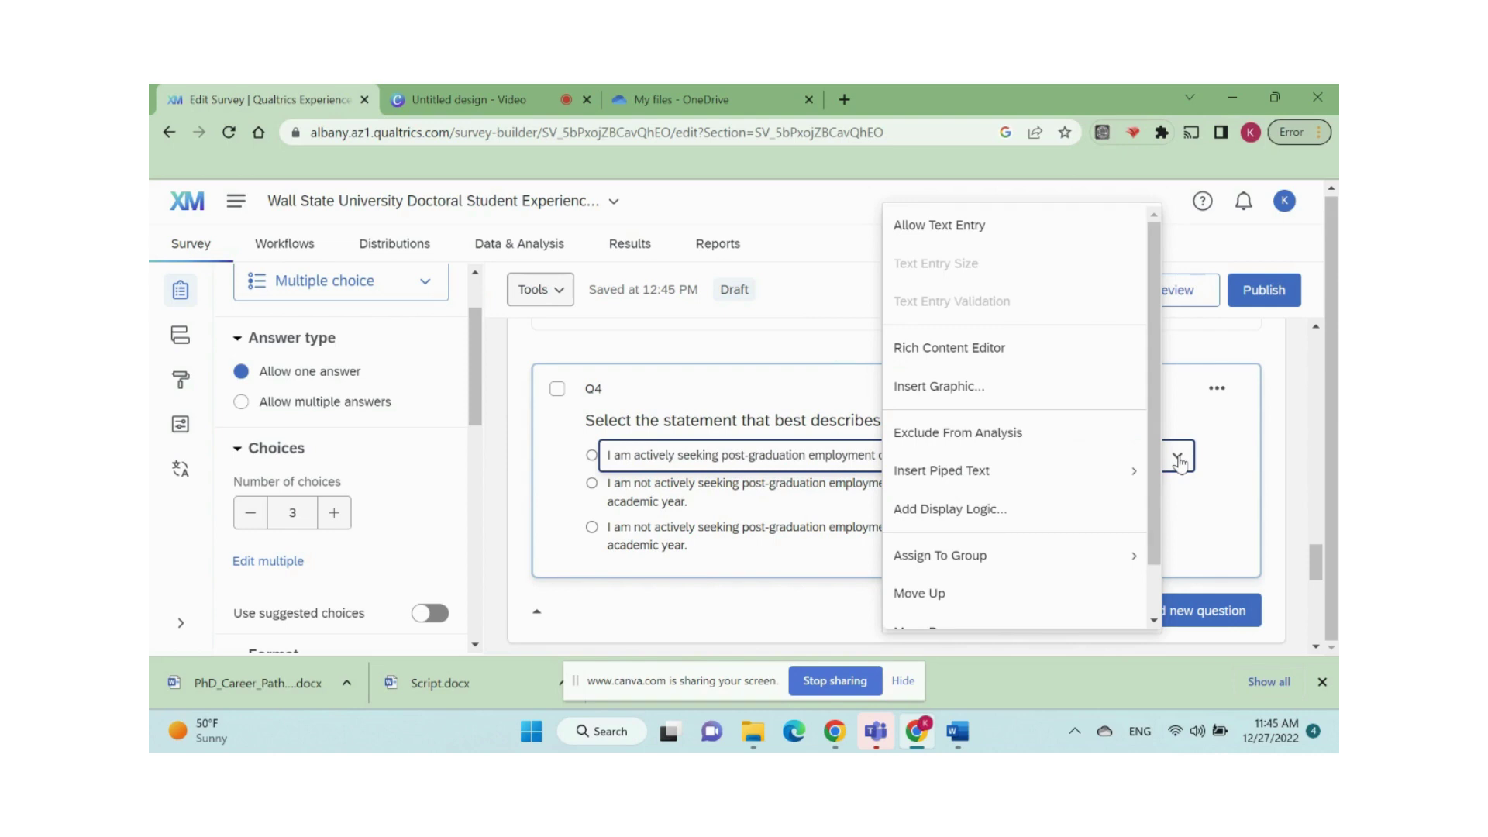
{"action": "scroll", "coordinate": [1221, 469], "scroll_direction": "up", "scroll_amount": 5}
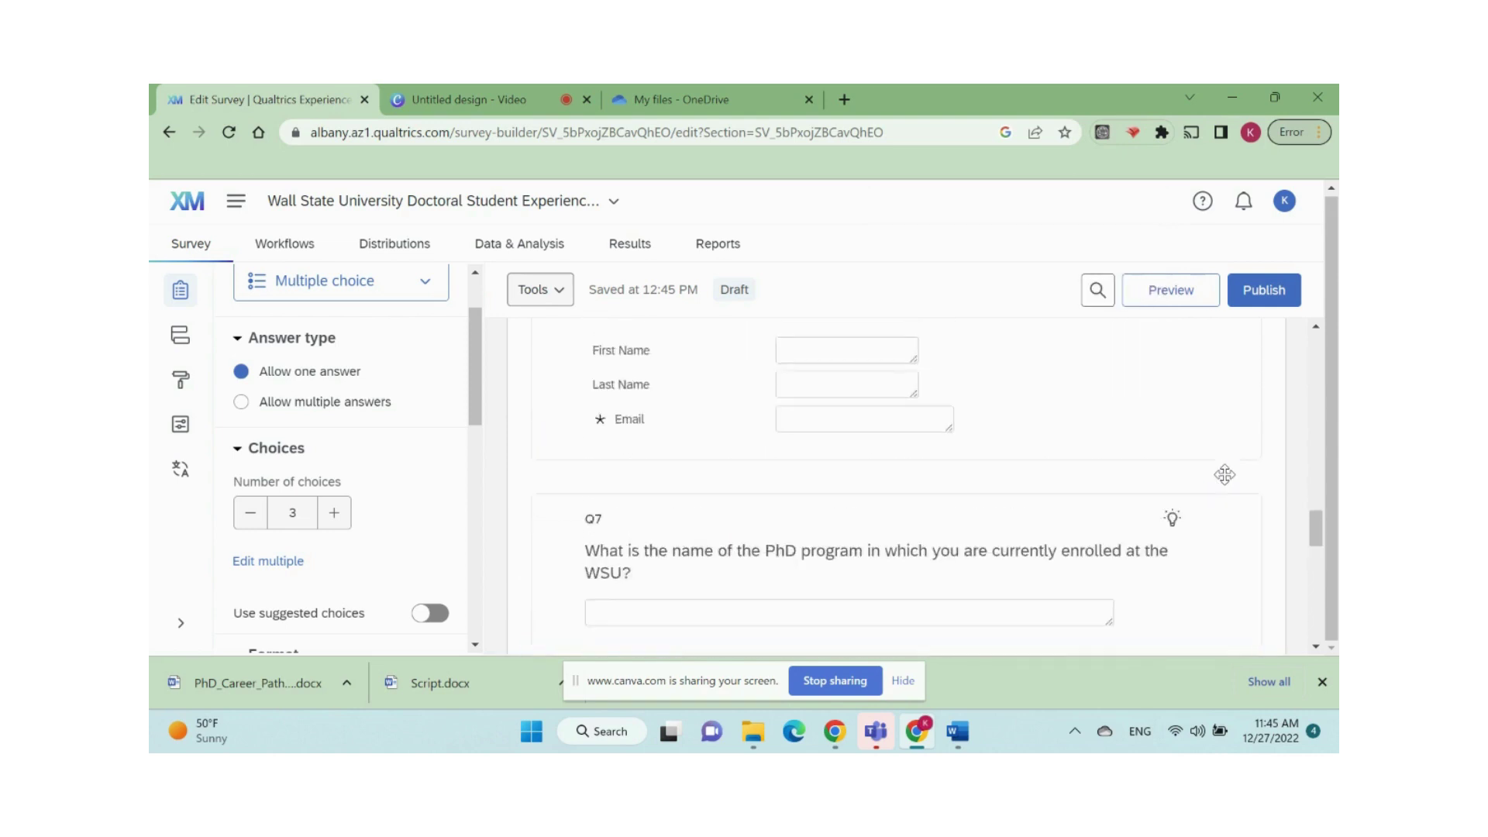
{"action": "scroll", "coordinate": [1224, 474], "scroll_direction": "up", "scroll_amount": 4}
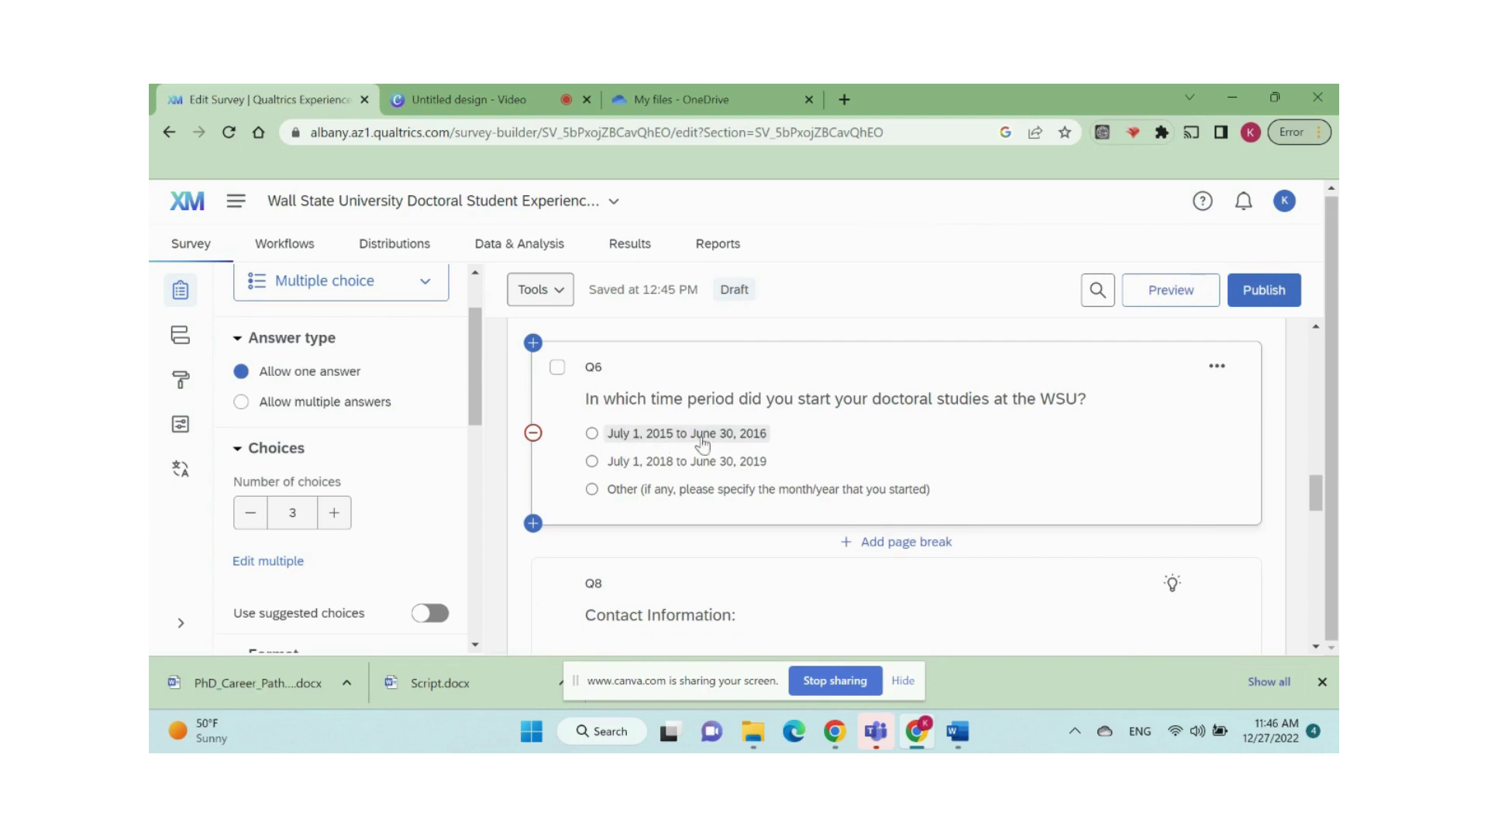
{"action": "scroll", "coordinate": [1027, 430], "scroll_direction": "down", "scroll_amount": 8}
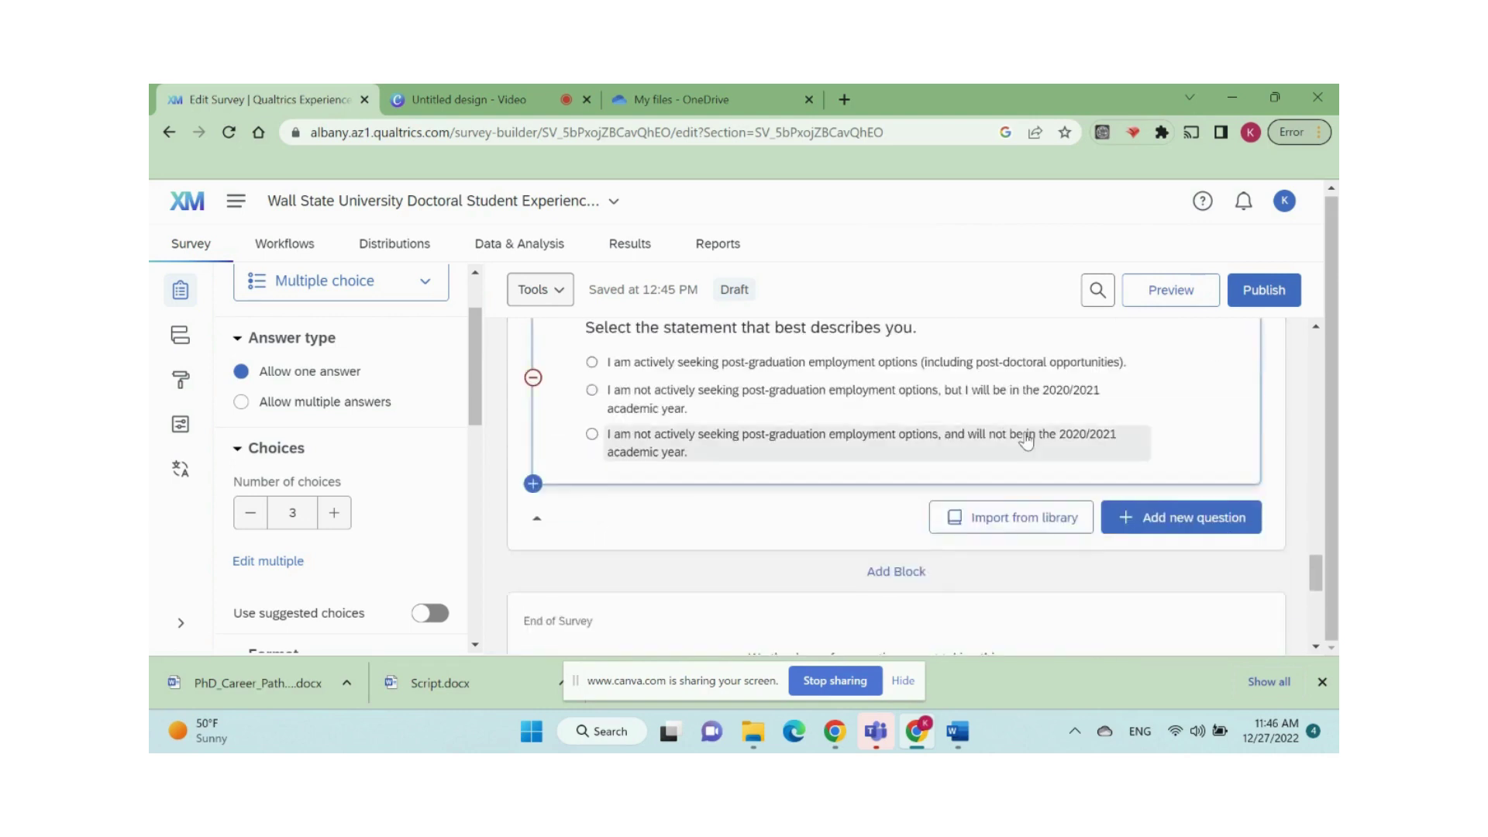
{"action": "scroll", "coordinate": [1027, 440], "scroll_direction": "up", "scroll_amount": 1}
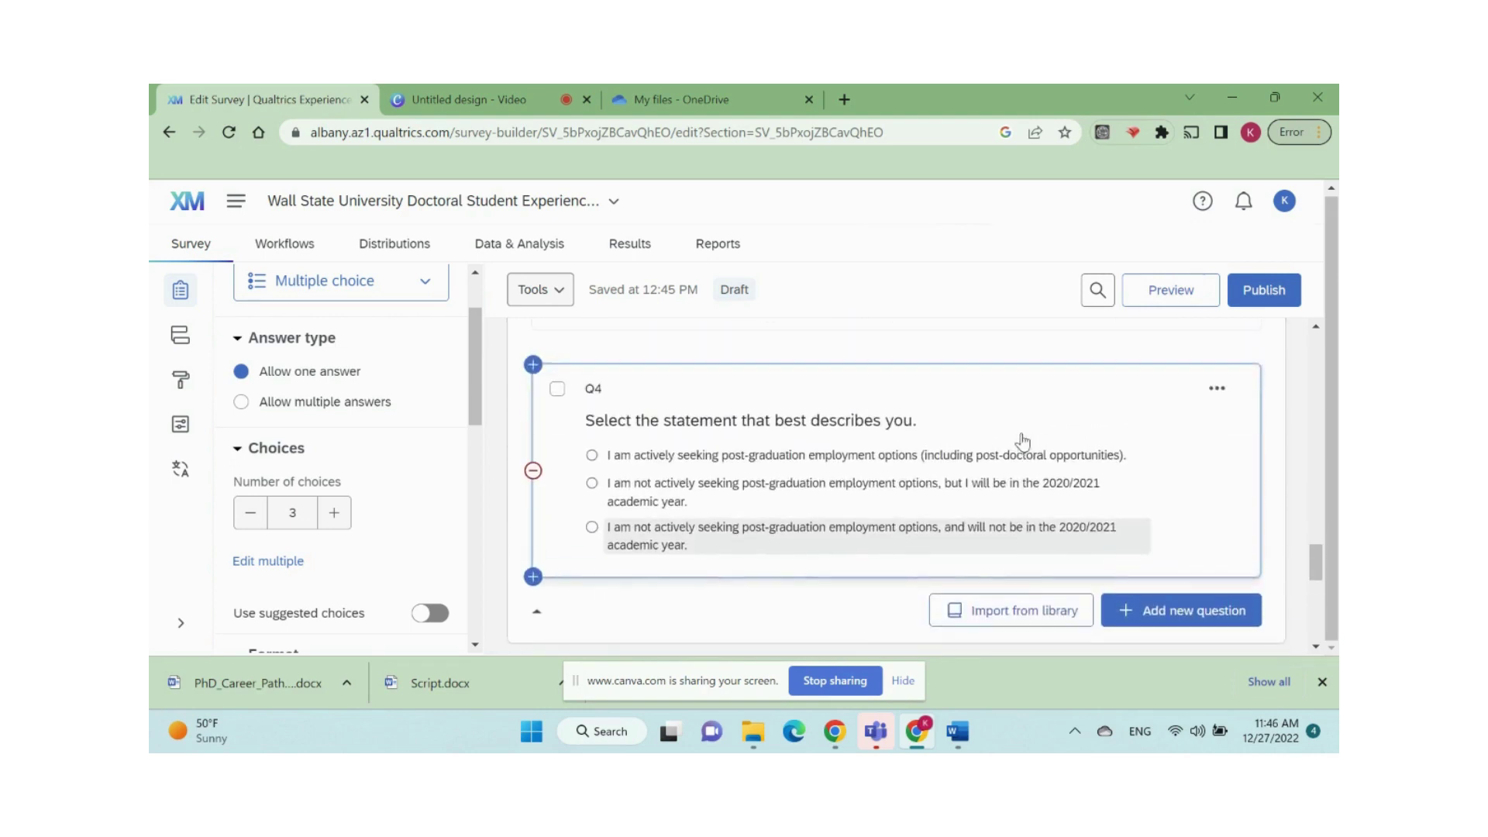
{"action": "left_click", "coordinate": [1125, 459]}
{"action": "left_click", "coordinate": [1178, 457]}
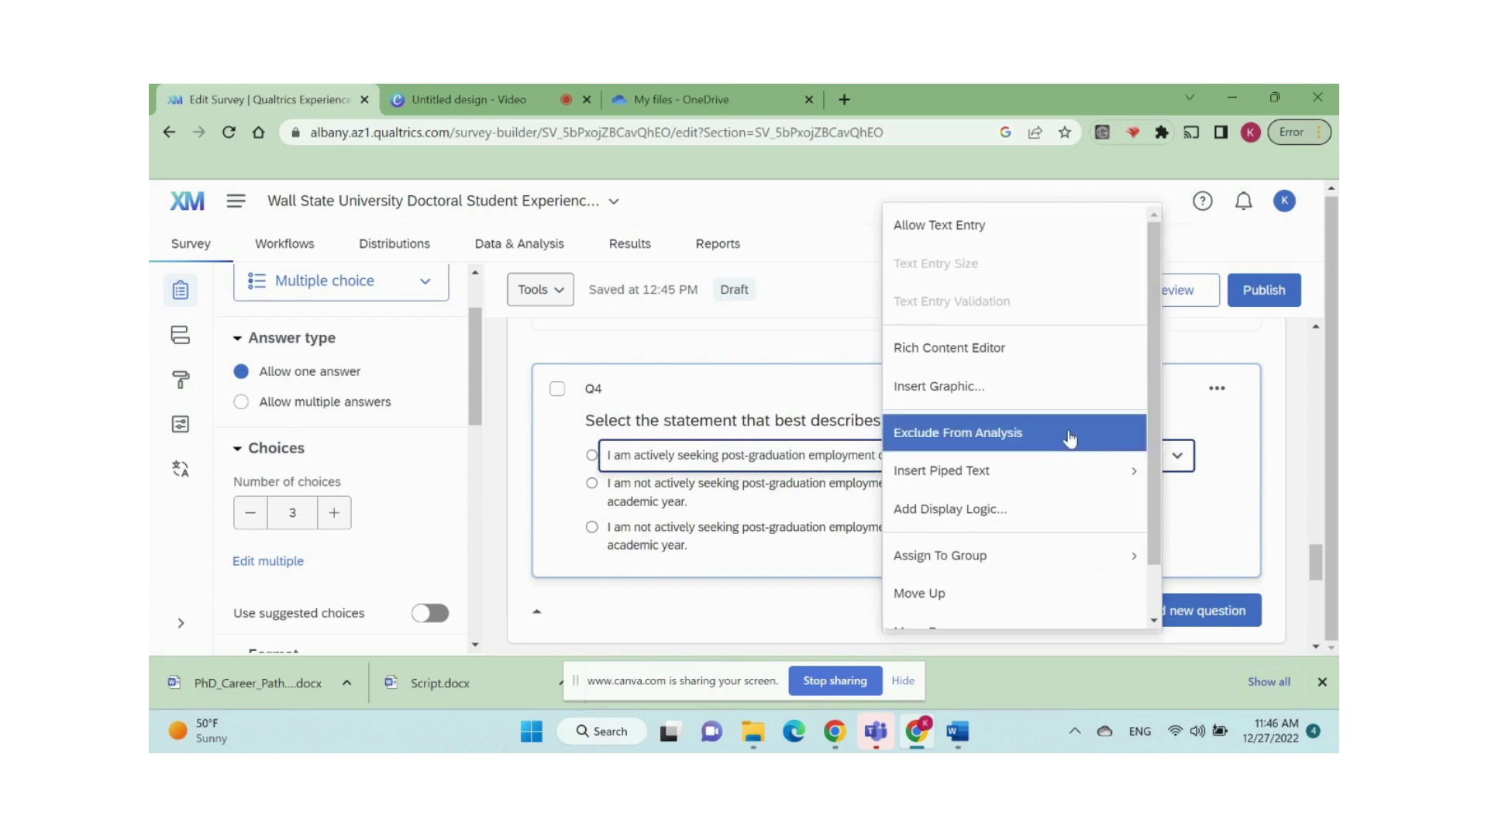
Give Q4's first choice display logic: Q6 'July 1, 2015 to June 30, 2016' Is Selected.
{"action": "left_click", "coordinate": [998, 508]}
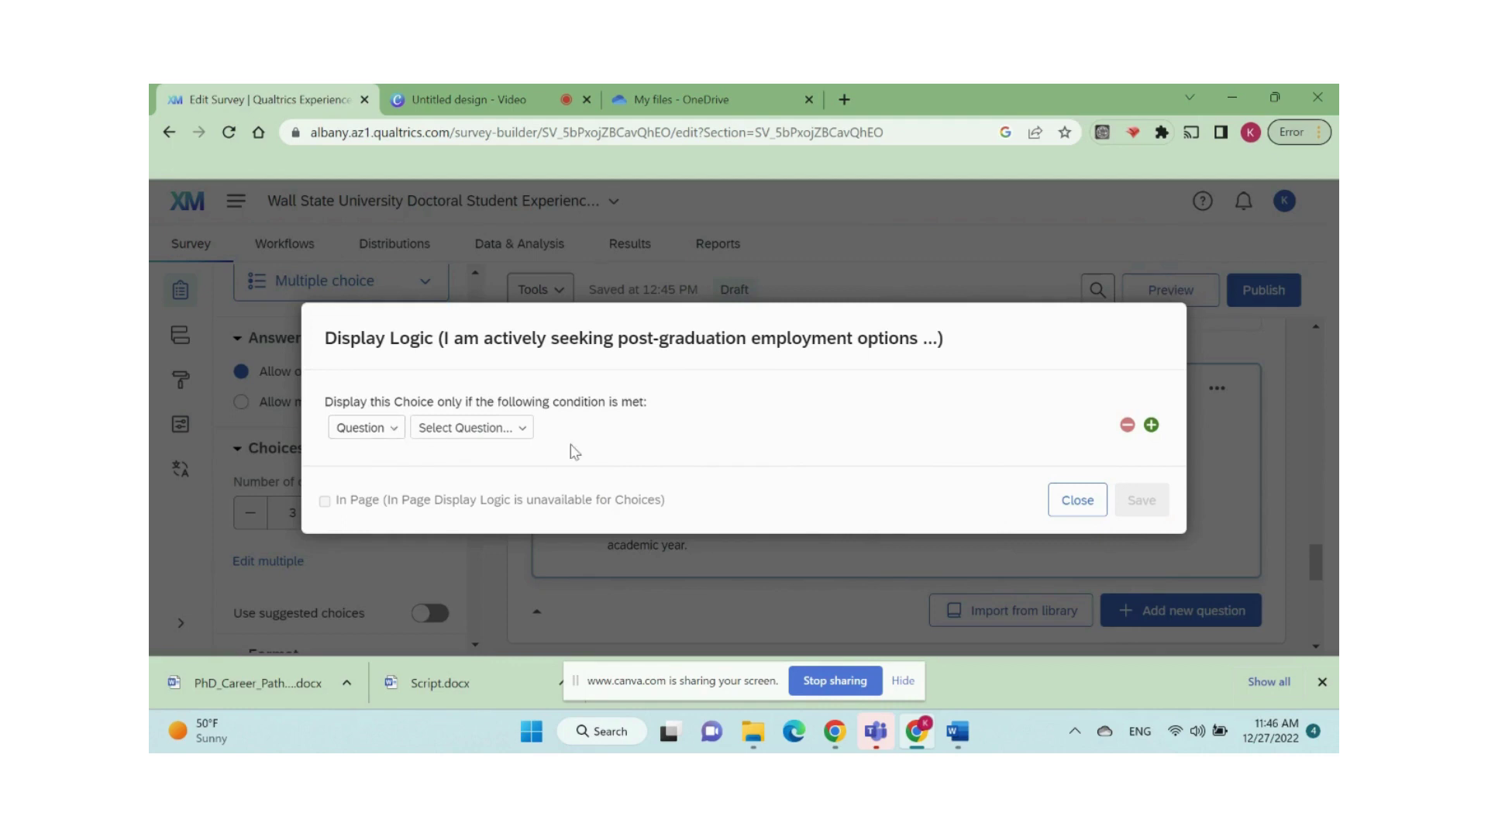
{"action": "left_click", "coordinate": [524, 429]}
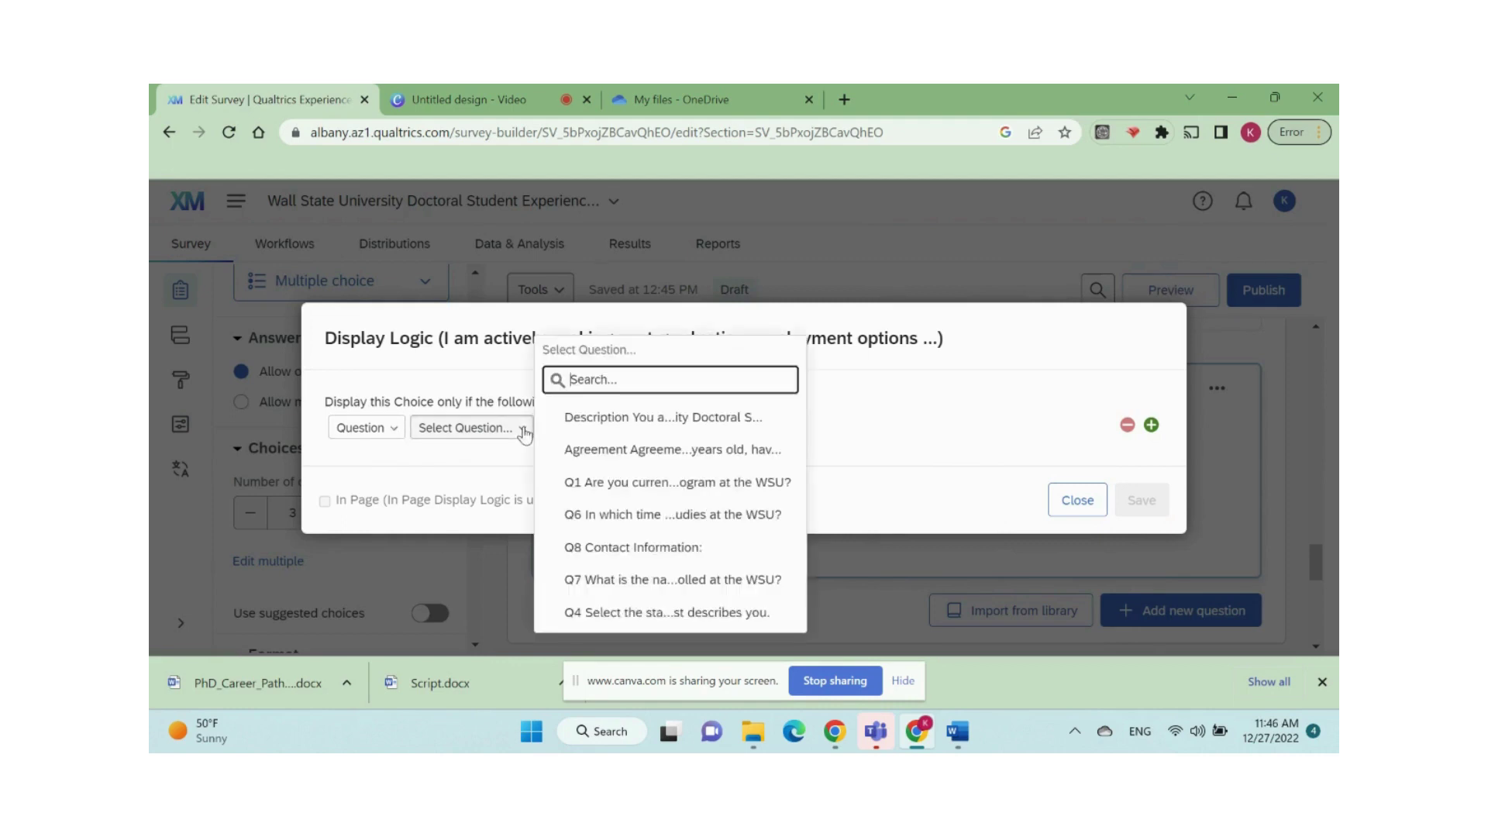
{"action": "left_click", "coordinate": [694, 515]}
{"action": "left_click", "coordinate": [764, 430]}
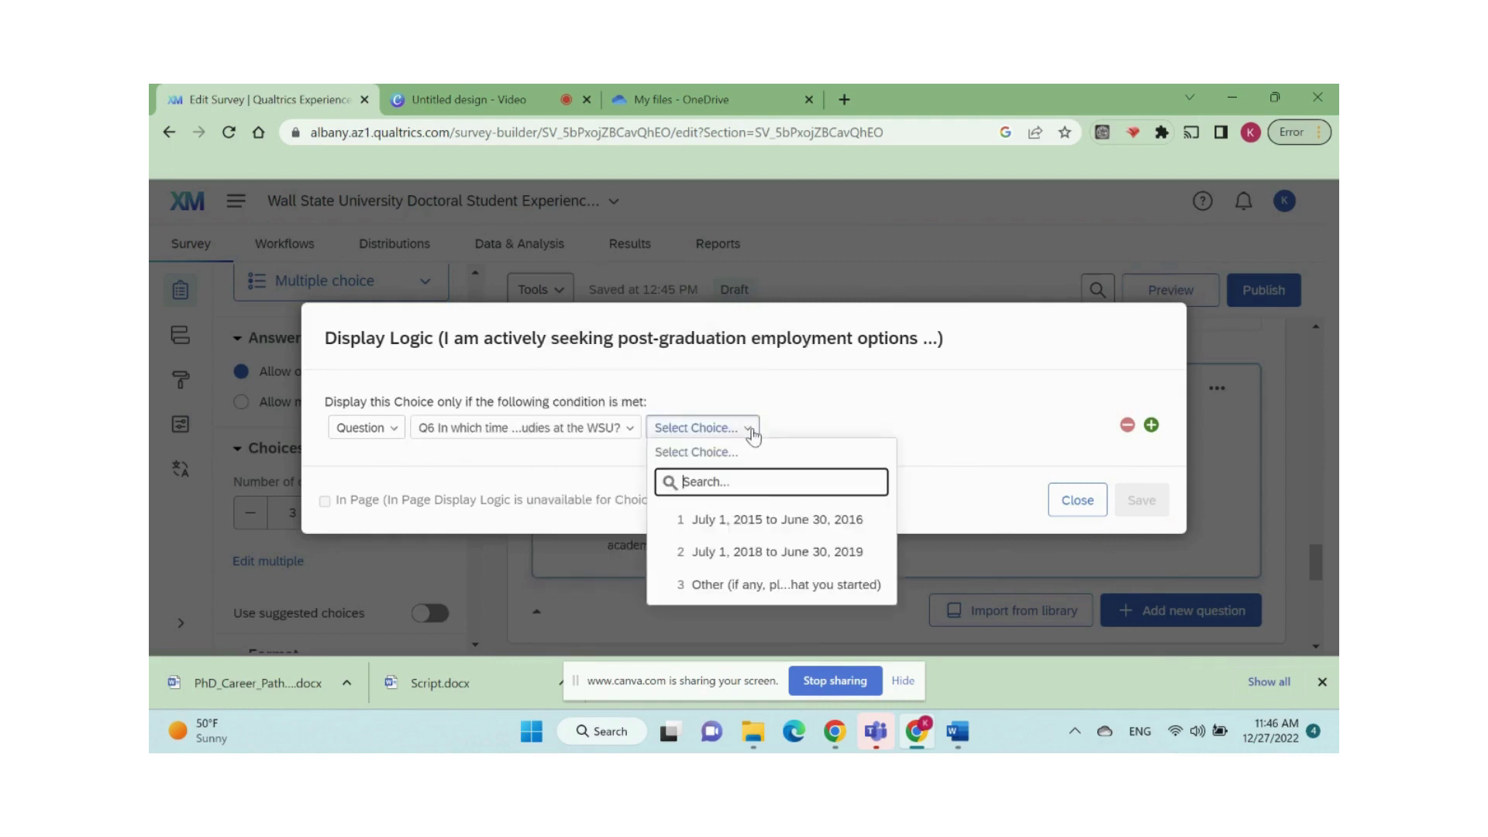
{"action": "left_click", "coordinate": [774, 522]}
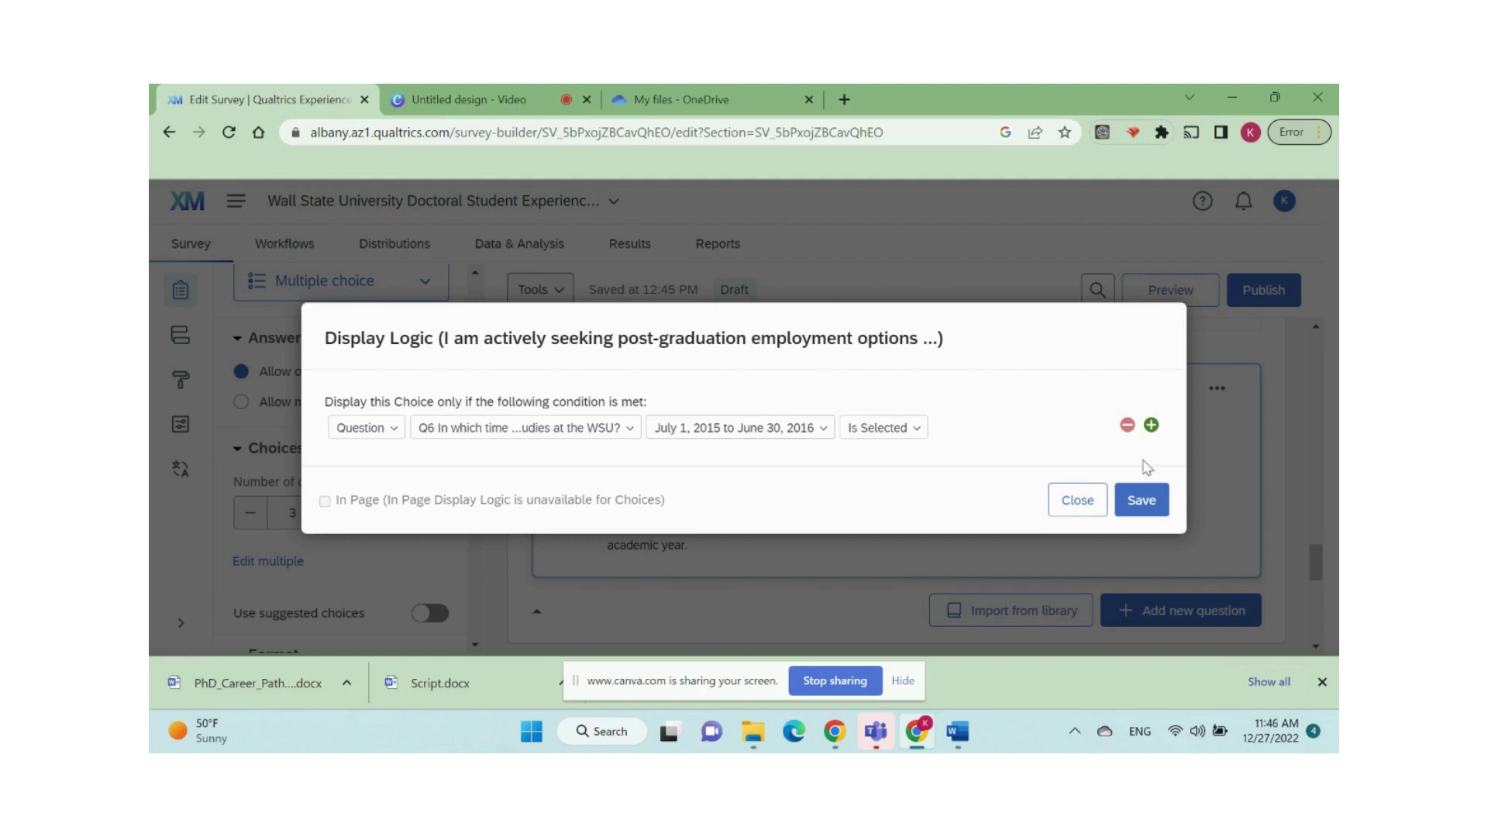
{"action": "left_click", "coordinate": [1158, 511]}
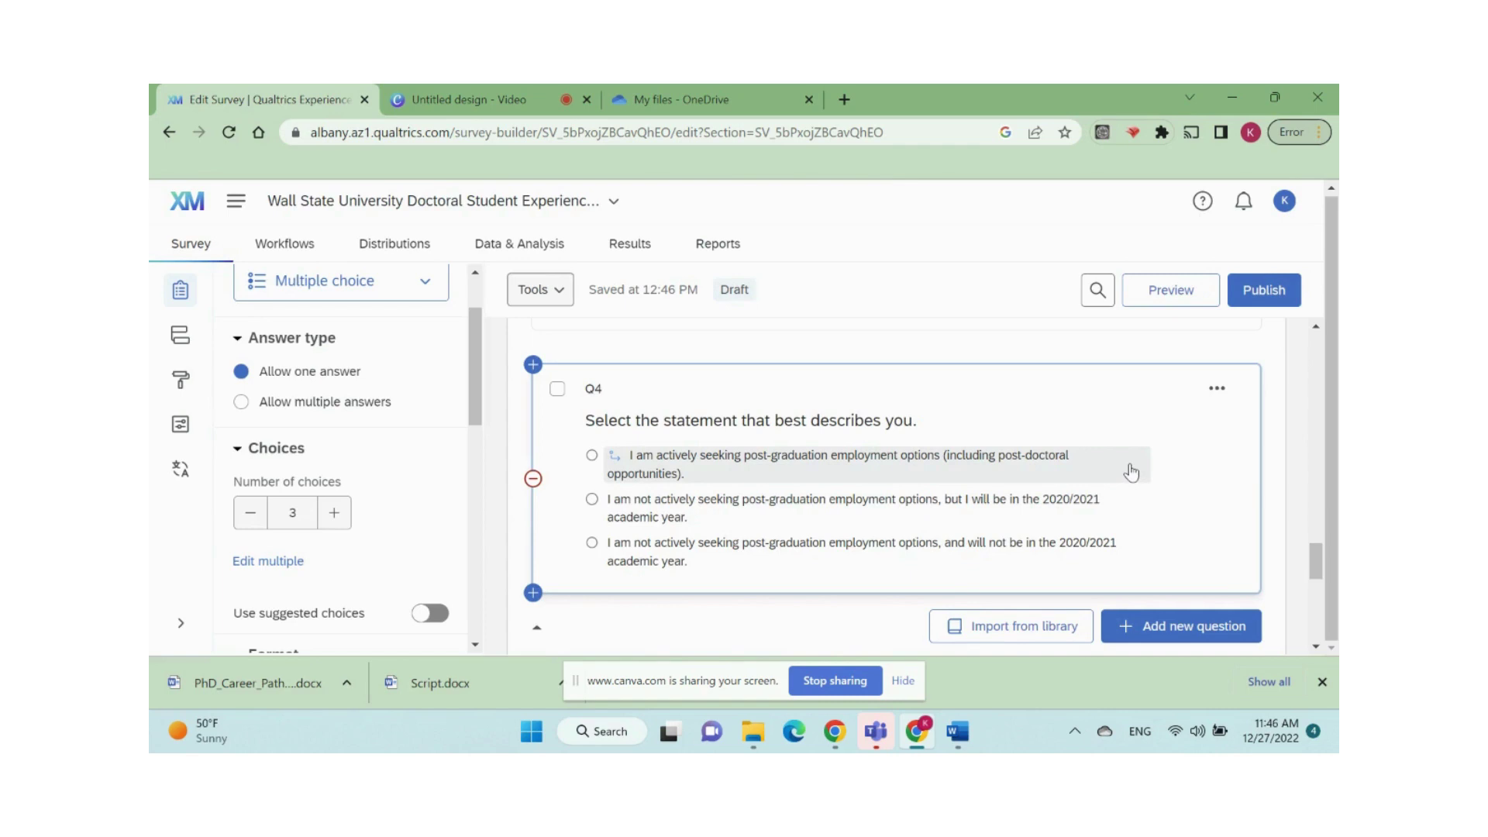
Add a fourth Q4 choice 'Other (Please explain)' with text entry allowed.
{"action": "left_click", "coordinate": [334, 512]}
{"action": "left_click", "coordinate": [647, 587]}
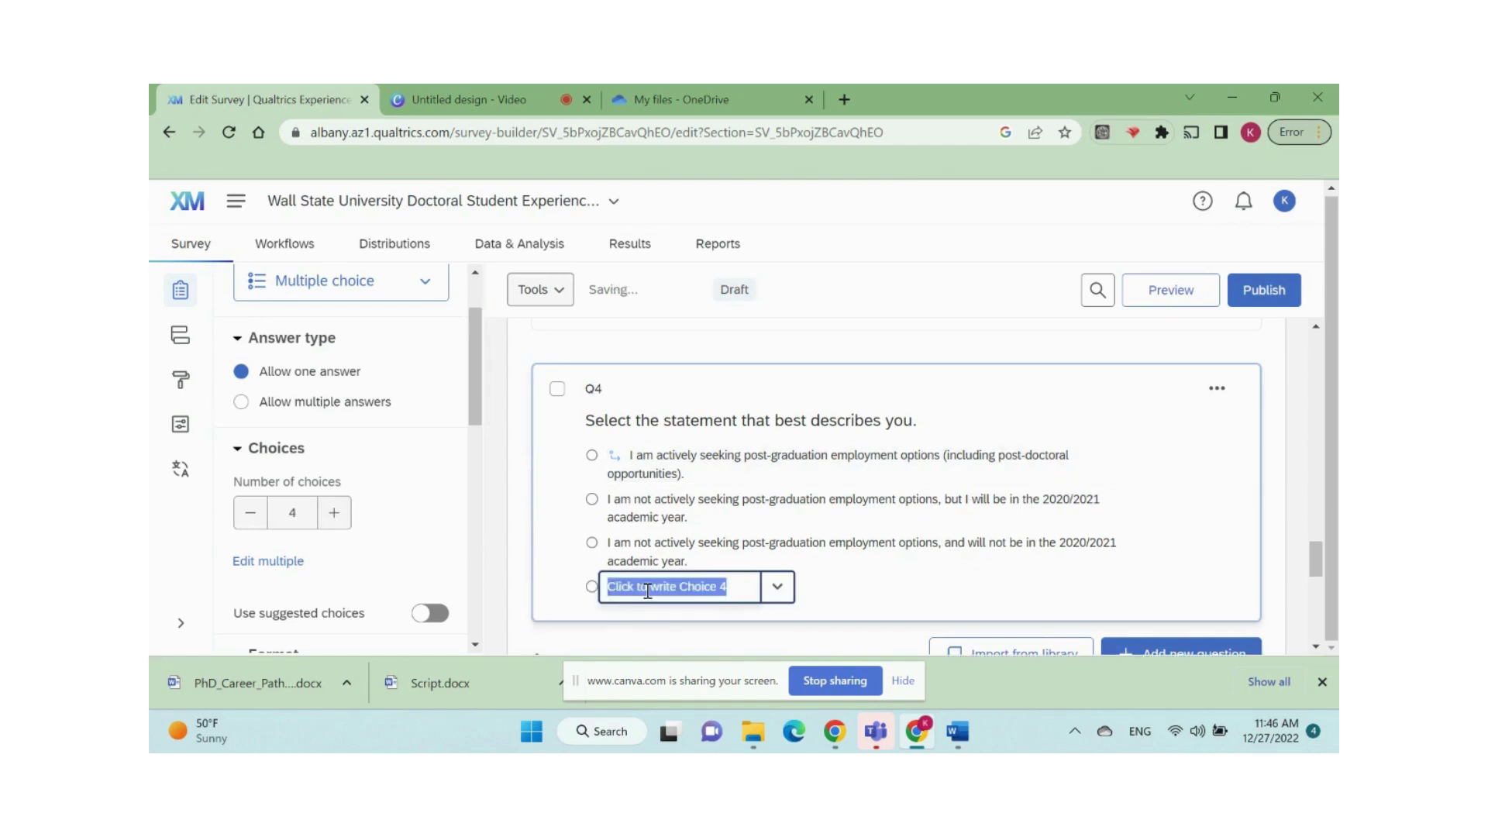
{"action": "type", "text": "Other"}
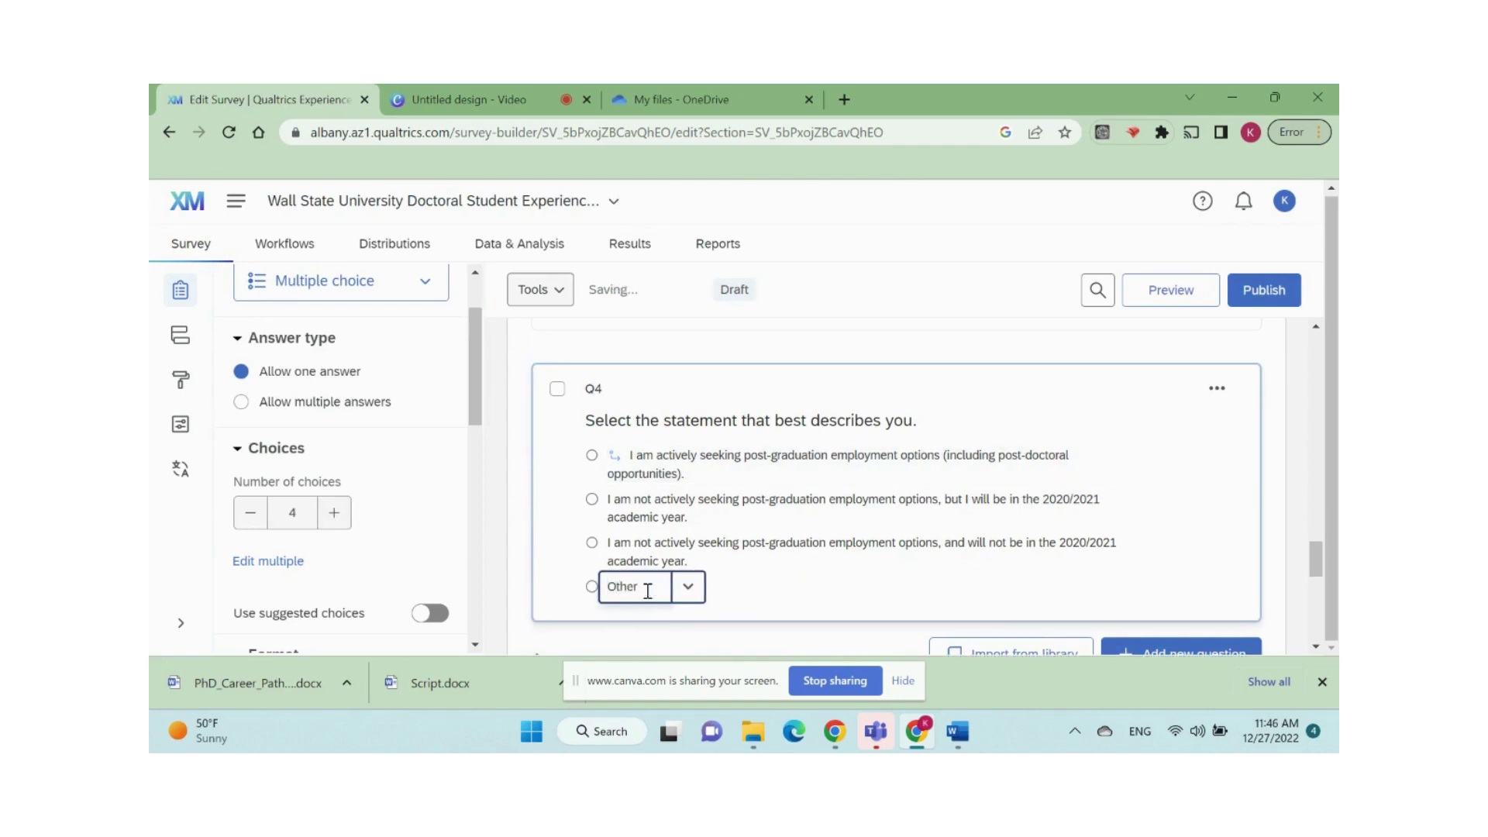
{"action": "type", "text": " (Please explain)"}
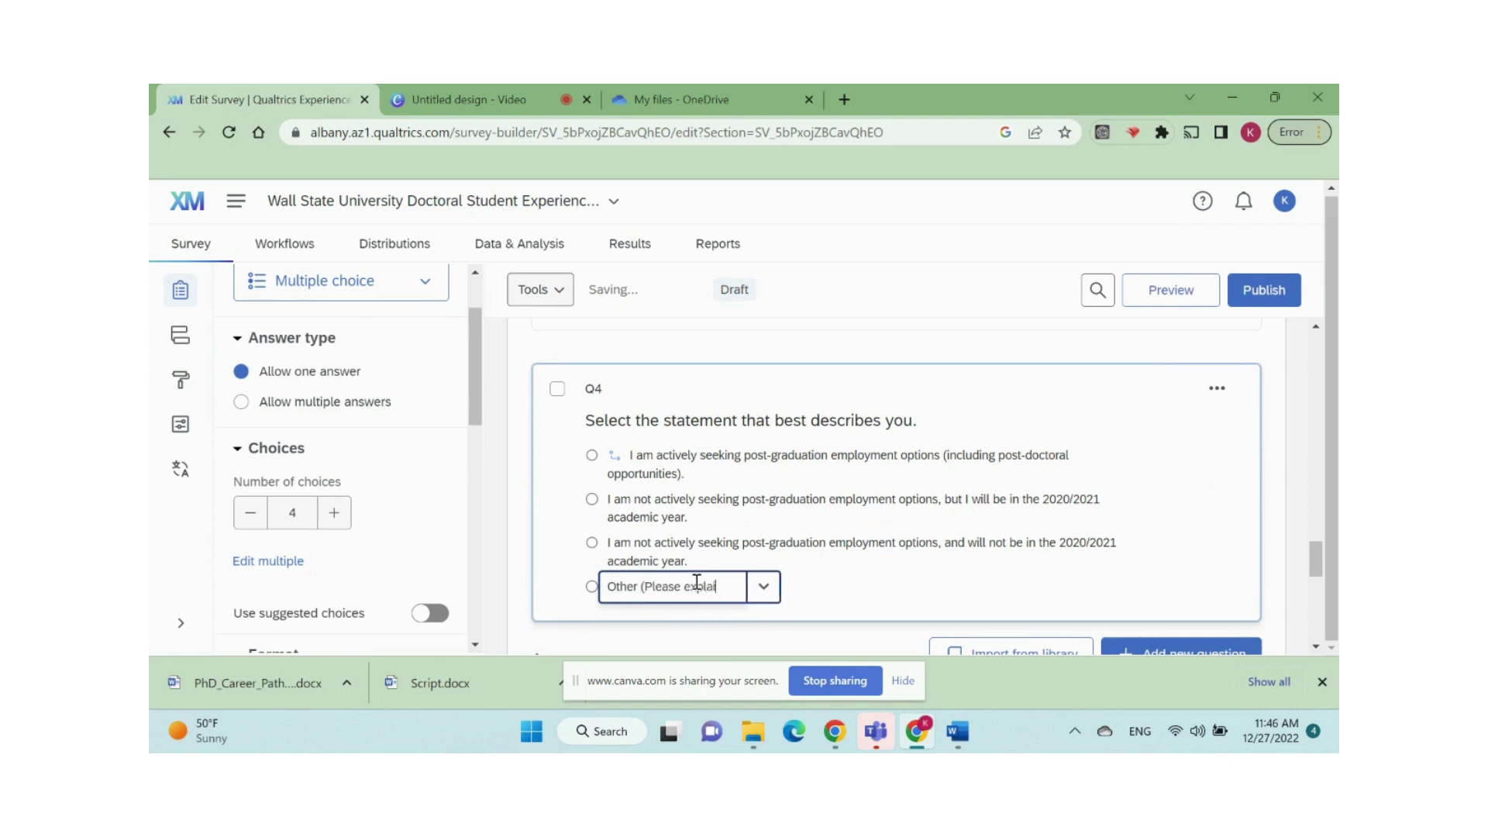
{"action": "left_click", "coordinate": [778, 588]}
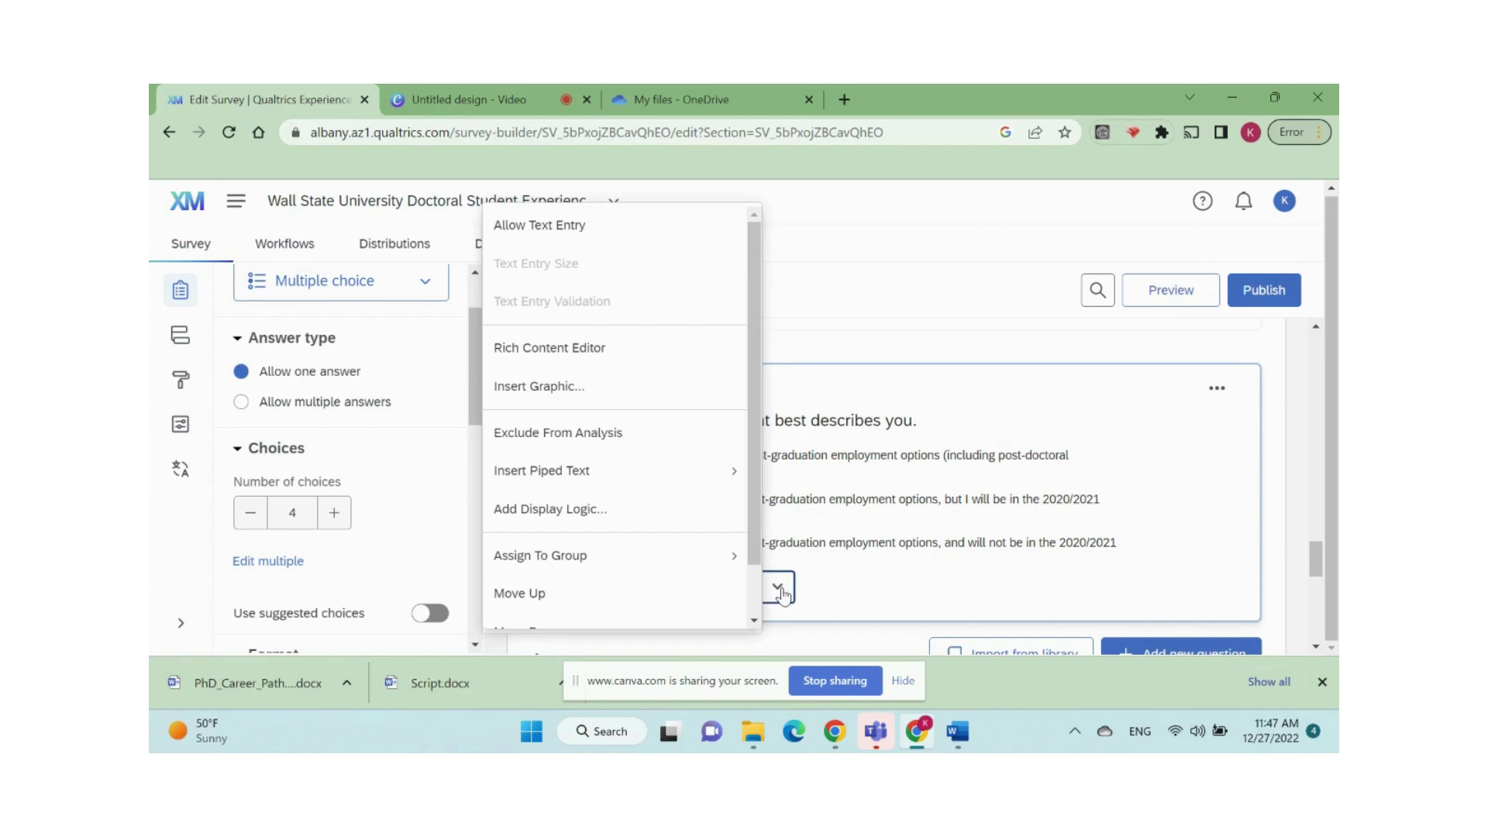
{"action": "left_click", "coordinate": [560, 230]}
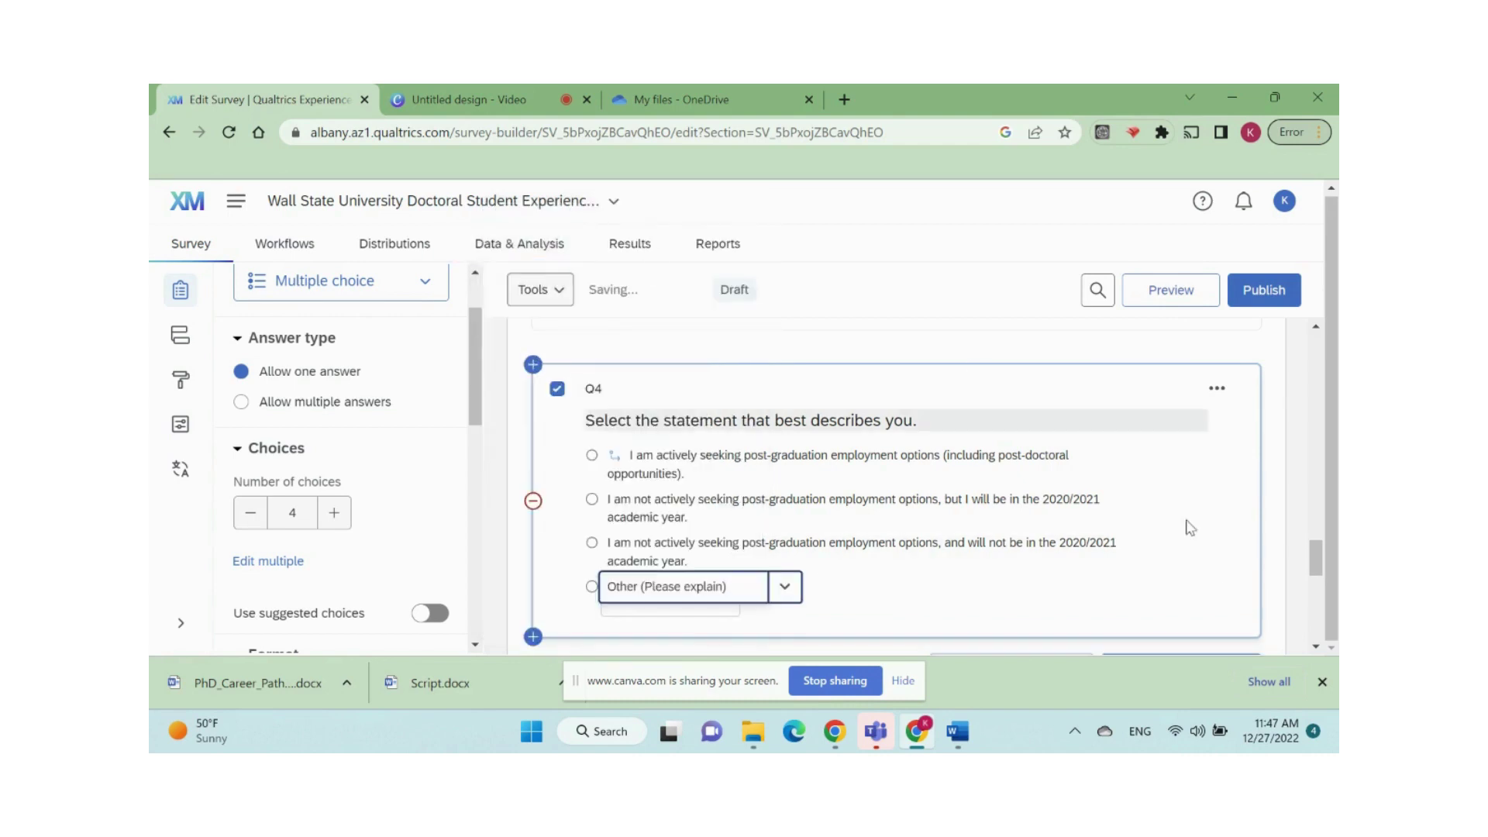
Move the third Q4 choice up two places to become the first option.
{"action": "left_click", "coordinate": [1178, 550]}
{"action": "left_click", "coordinate": [1200, 544]}
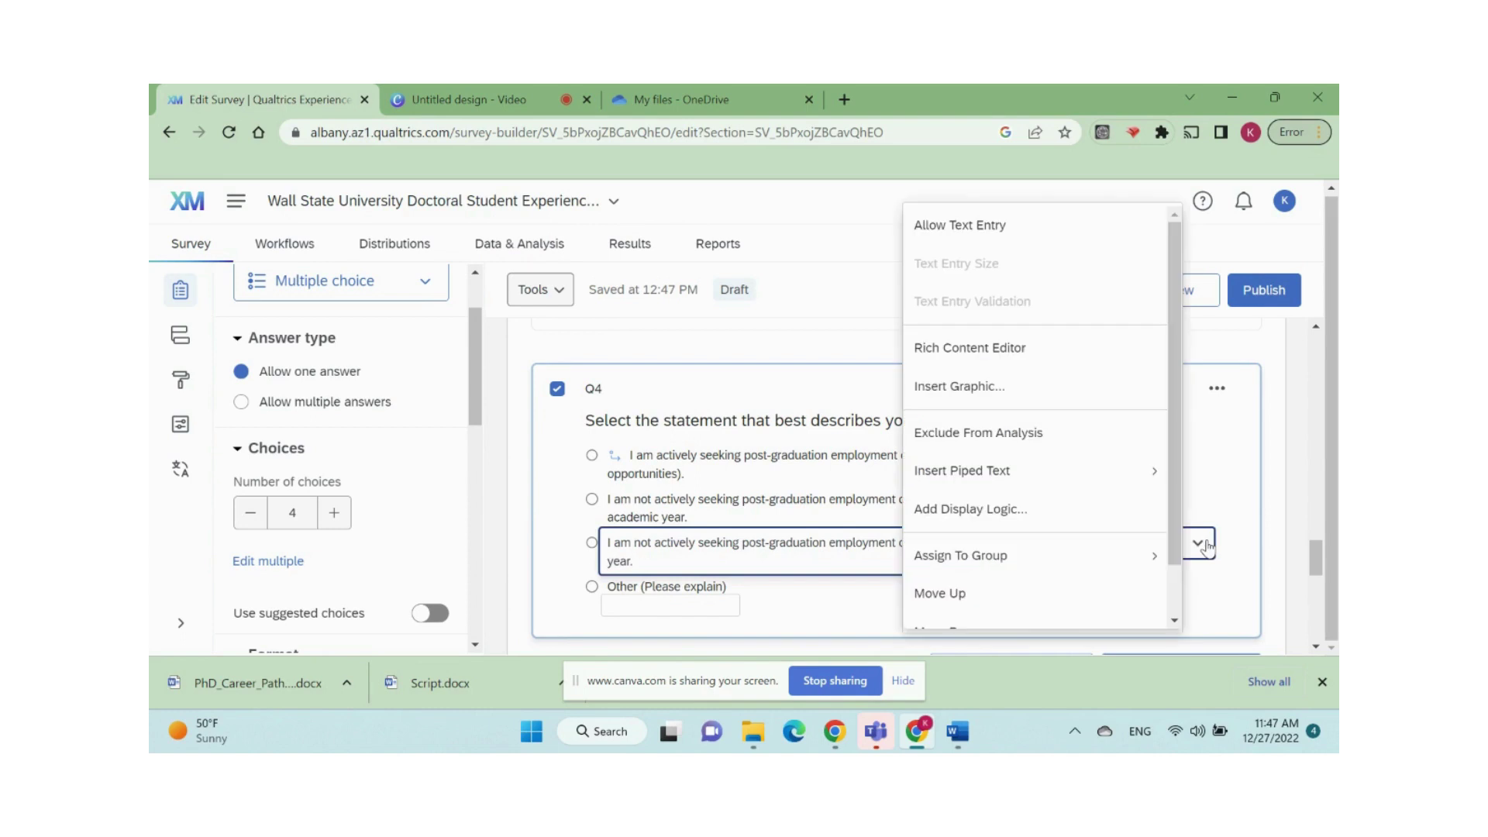
{"action": "left_click", "coordinate": [1057, 600]}
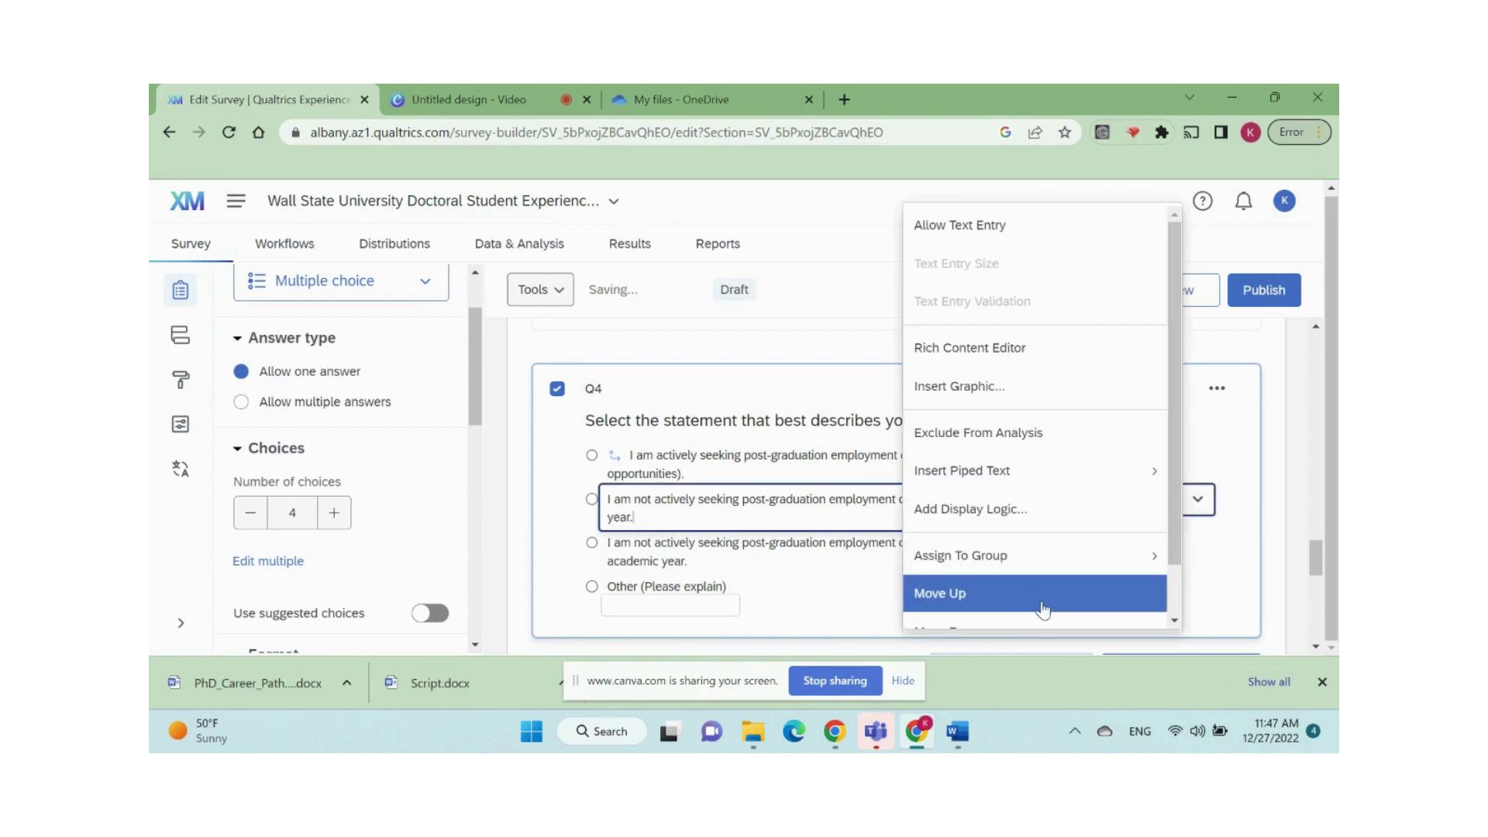
{"action": "left_click", "coordinate": [1043, 595]}
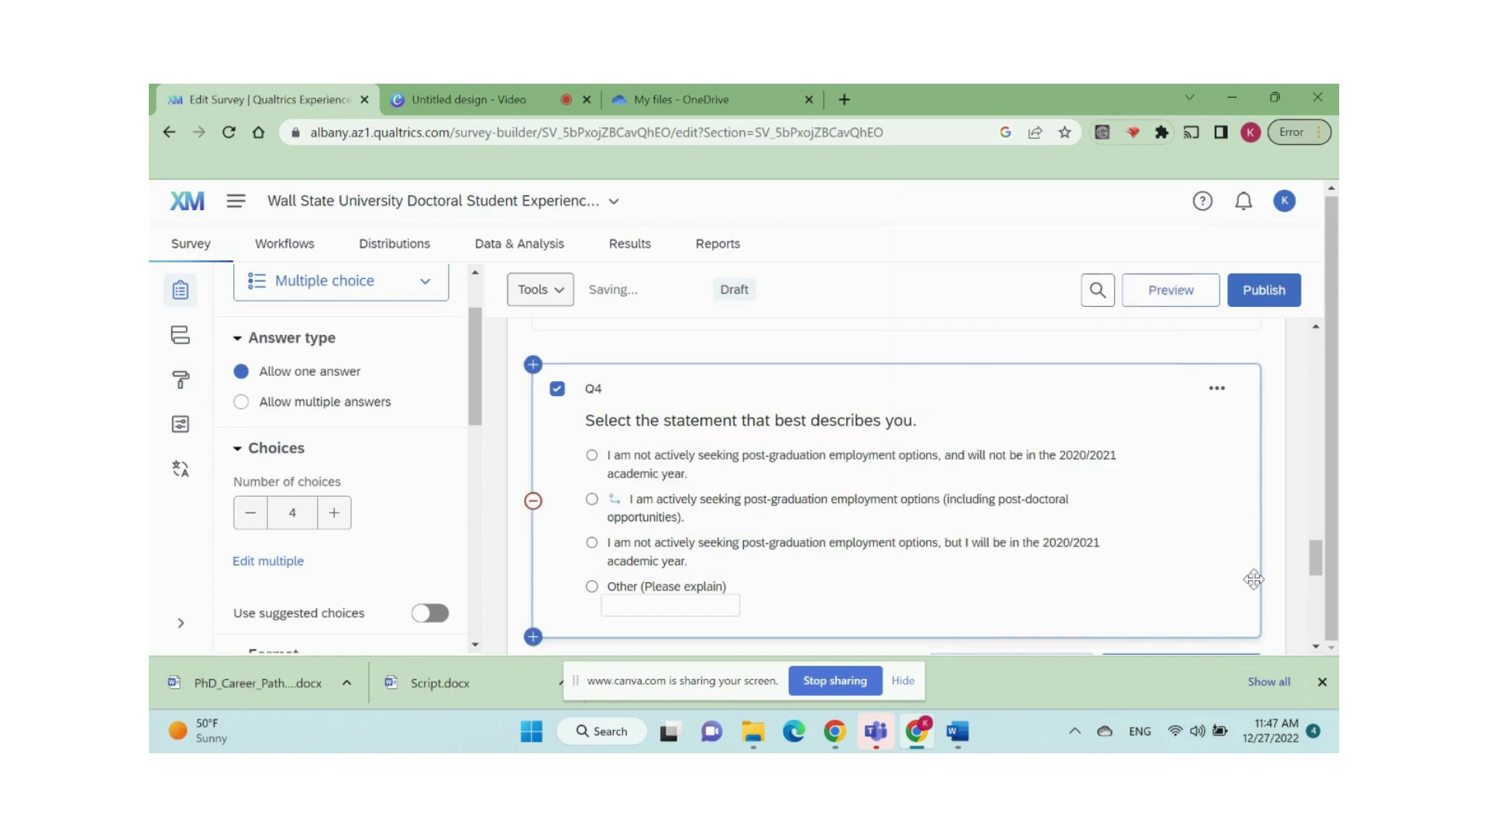
Mark the new first Q4 choice as Exclude From Analysis.
{"action": "left_click", "coordinate": [1138, 463]}
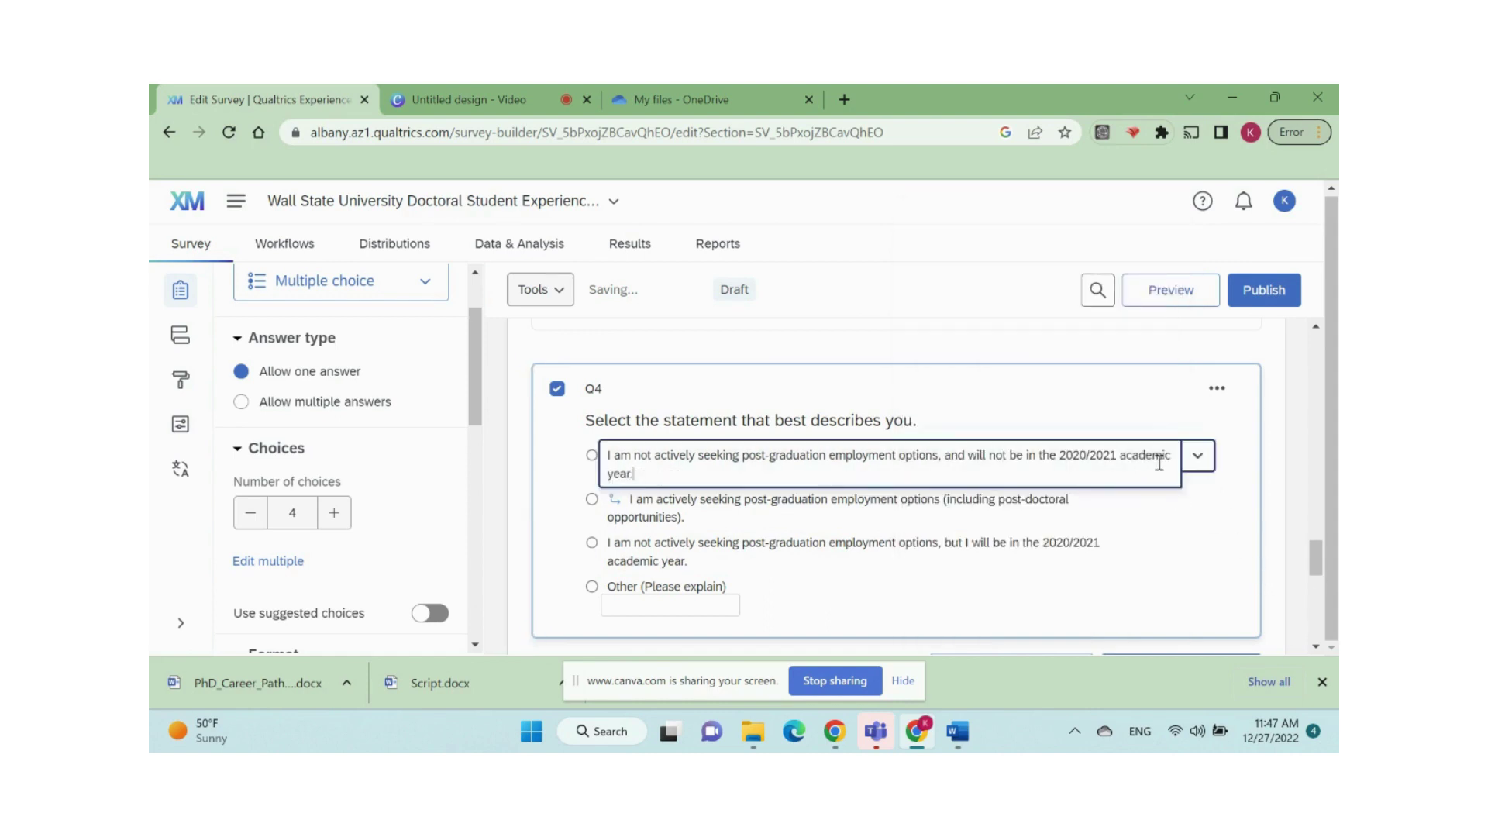
{"action": "left_click", "coordinate": [1200, 463]}
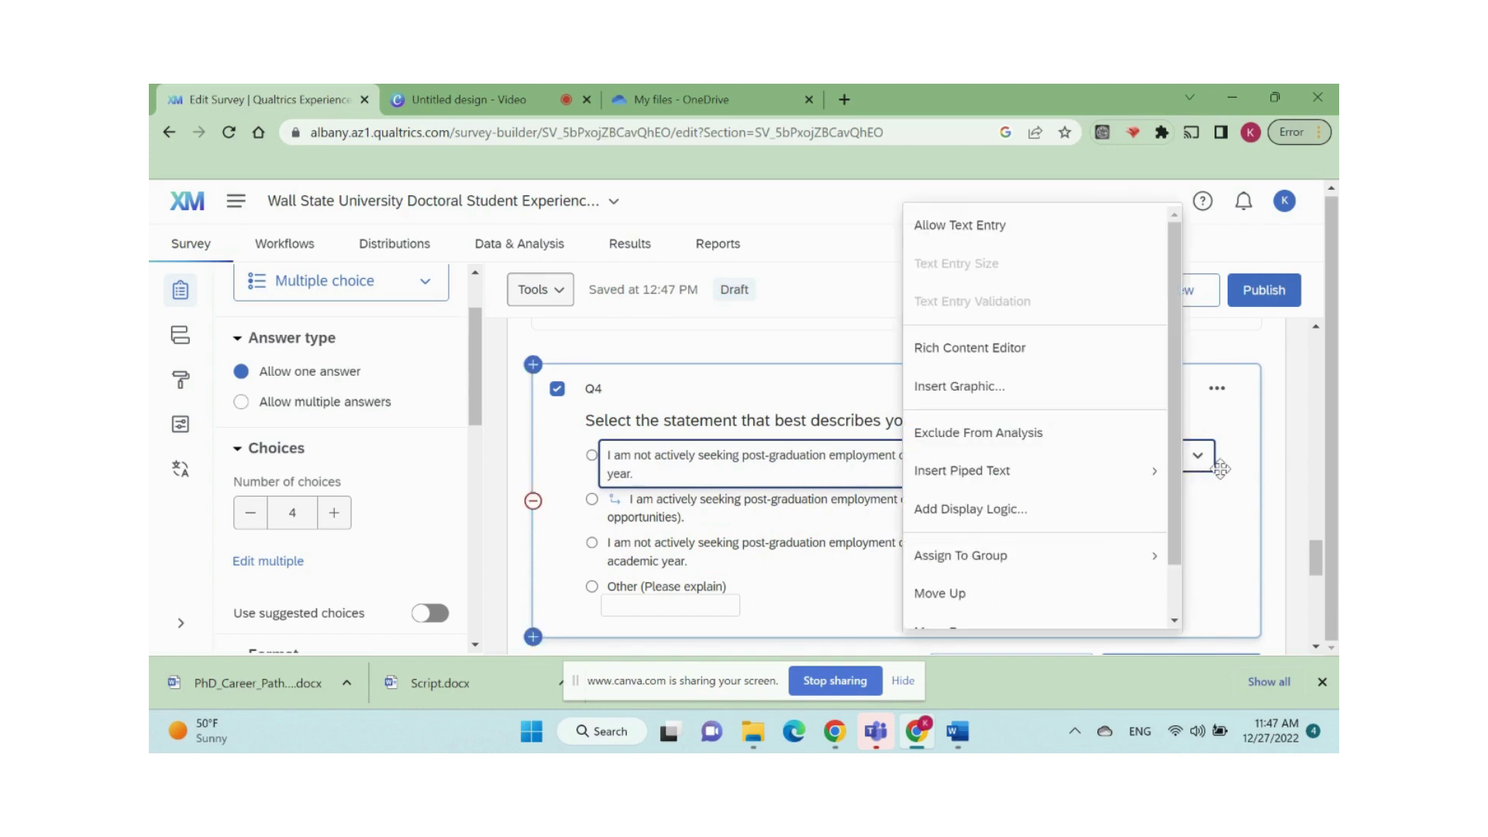
{"action": "left_click", "coordinate": [1016, 440]}
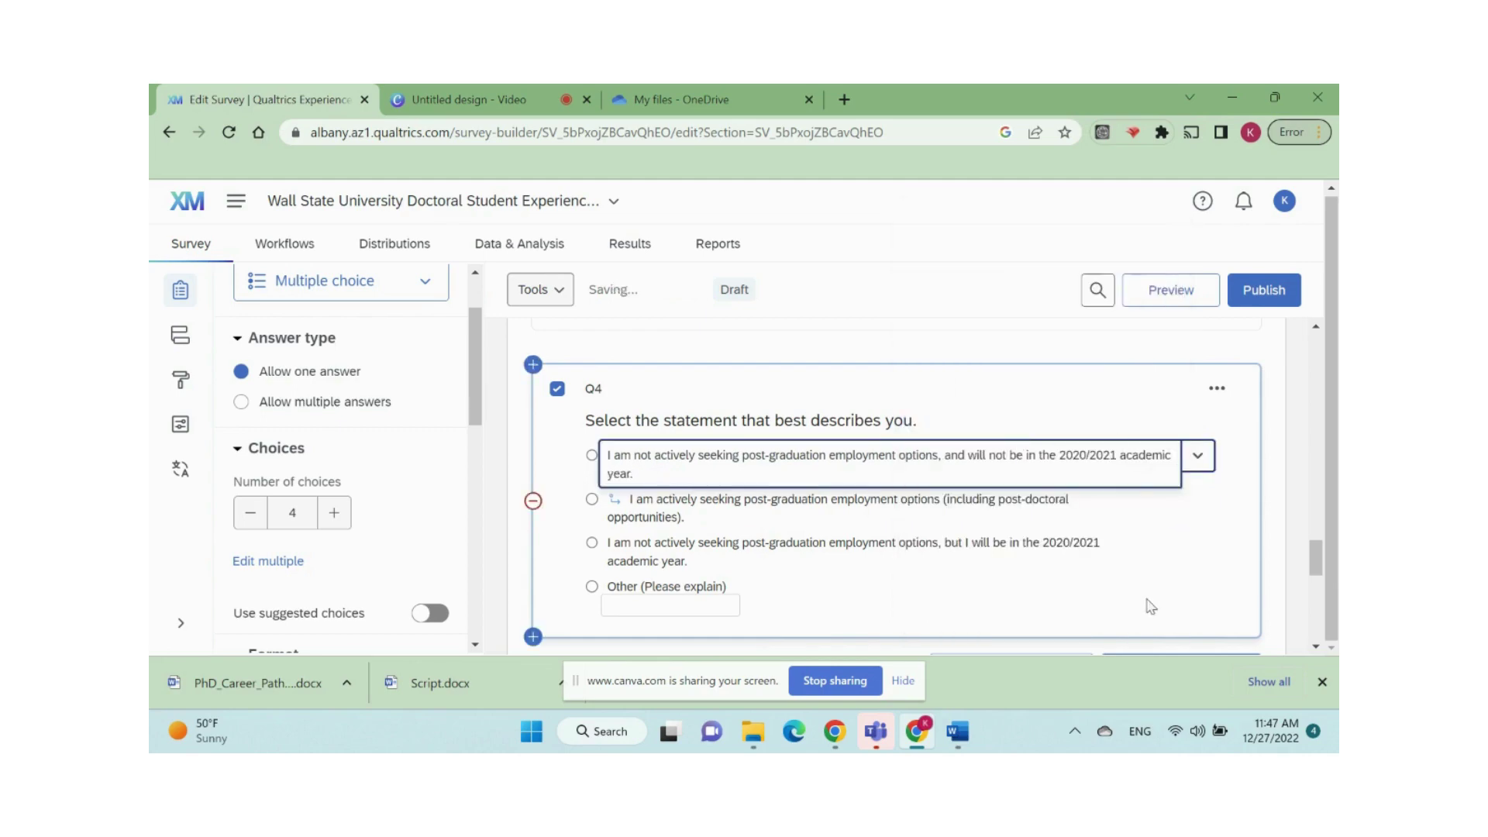
{"action": "left_click", "coordinate": [1176, 587]}
{"action": "key", "text": "alt+Tab"}
{"action": "left_click_drag", "start_coordinate": [1331, 465], "coordinate": [1331, 481]}
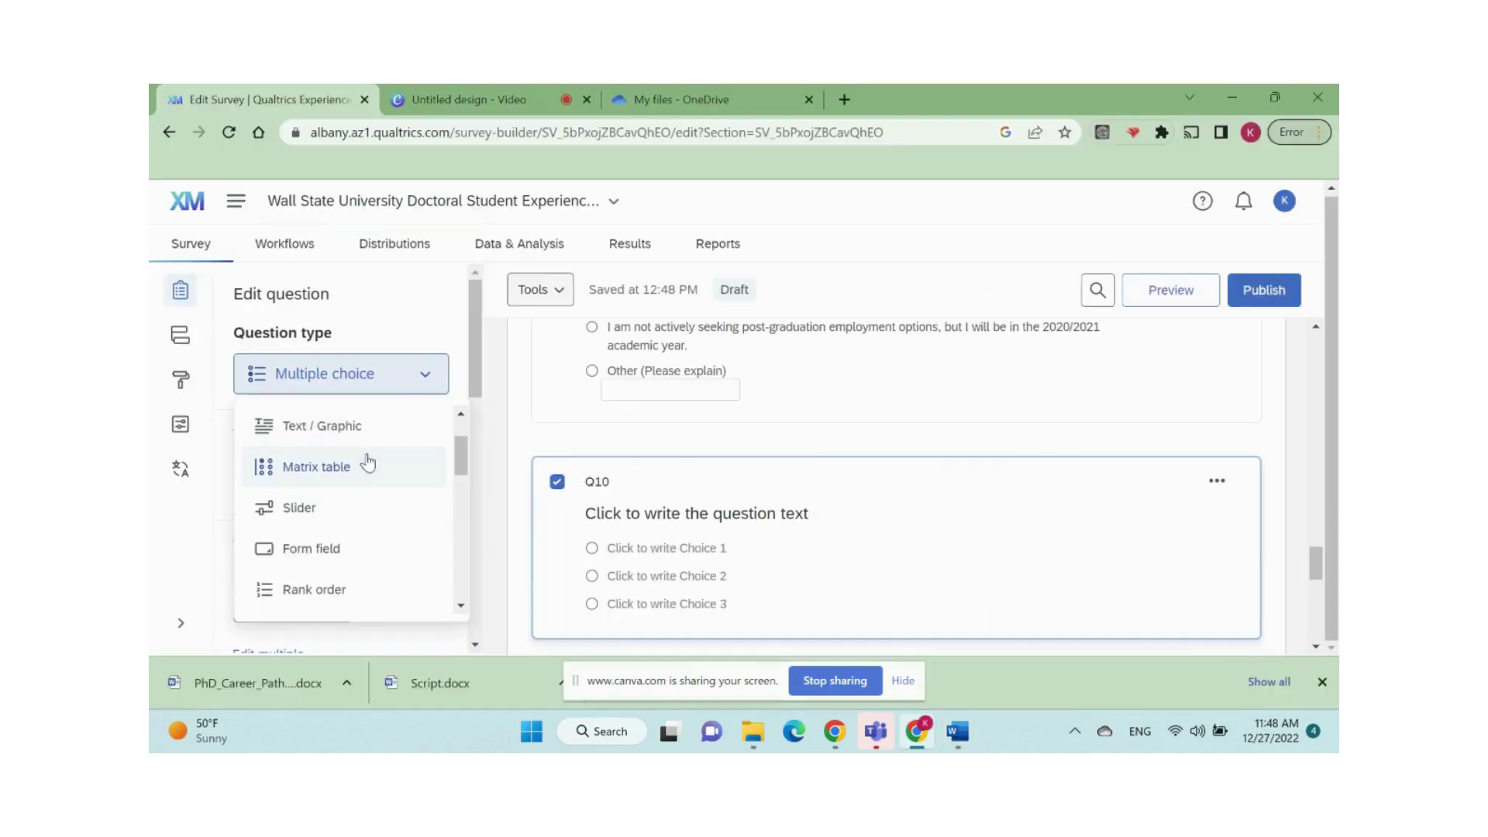
Make Q10 a matrix table and paste its question wording copied from Word.
{"action": "left_click", "coordinate": [367, 465]}
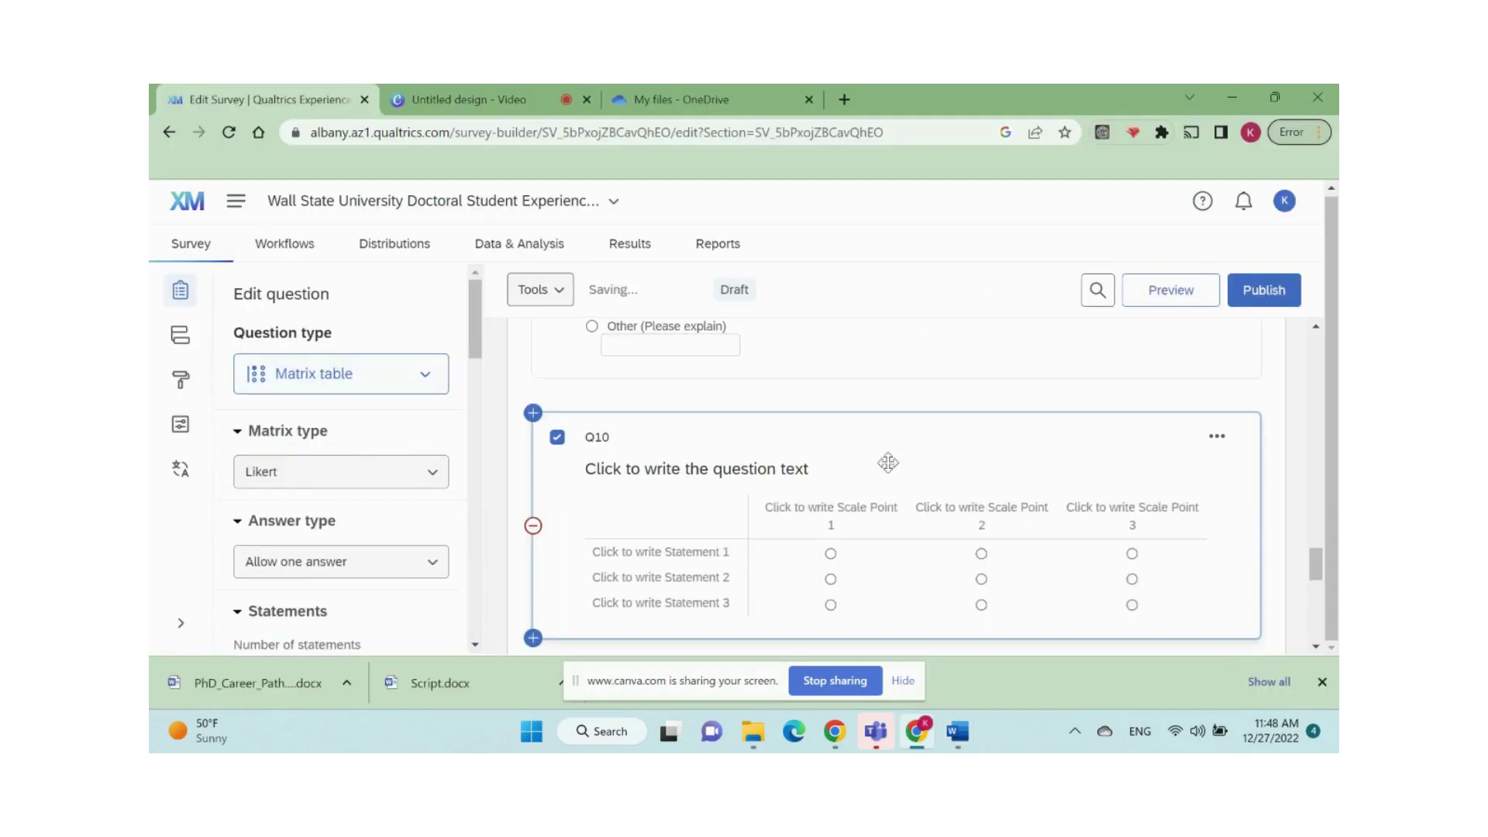
{"action": "key", "text": "alt+Tab"}
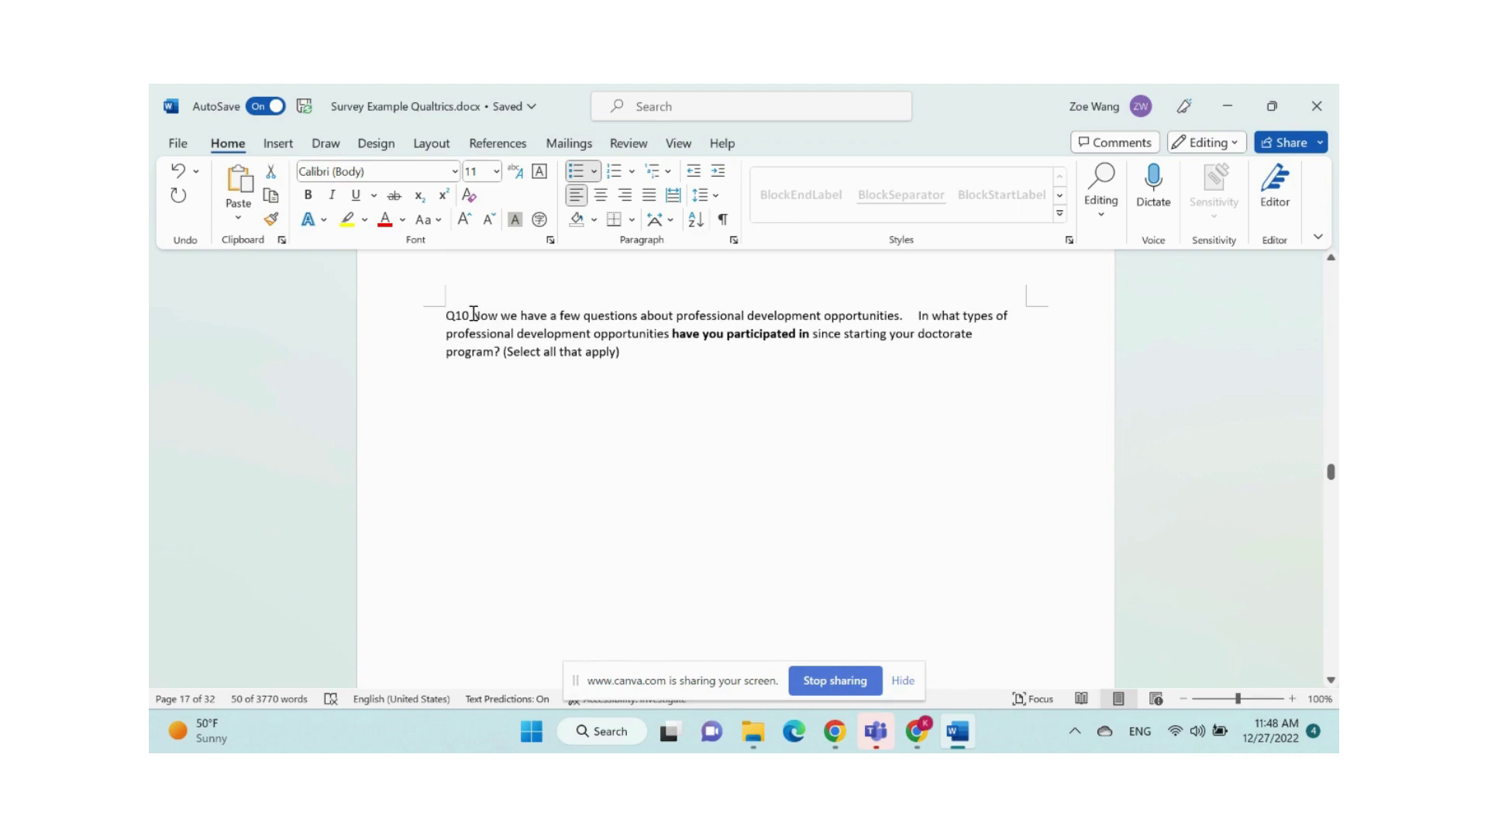
{"action": "left_click_drag", "start_coordinate": [475, 318], "coordinate": [620, 354]}
{"action": "key", "text": "ctrl+c"}
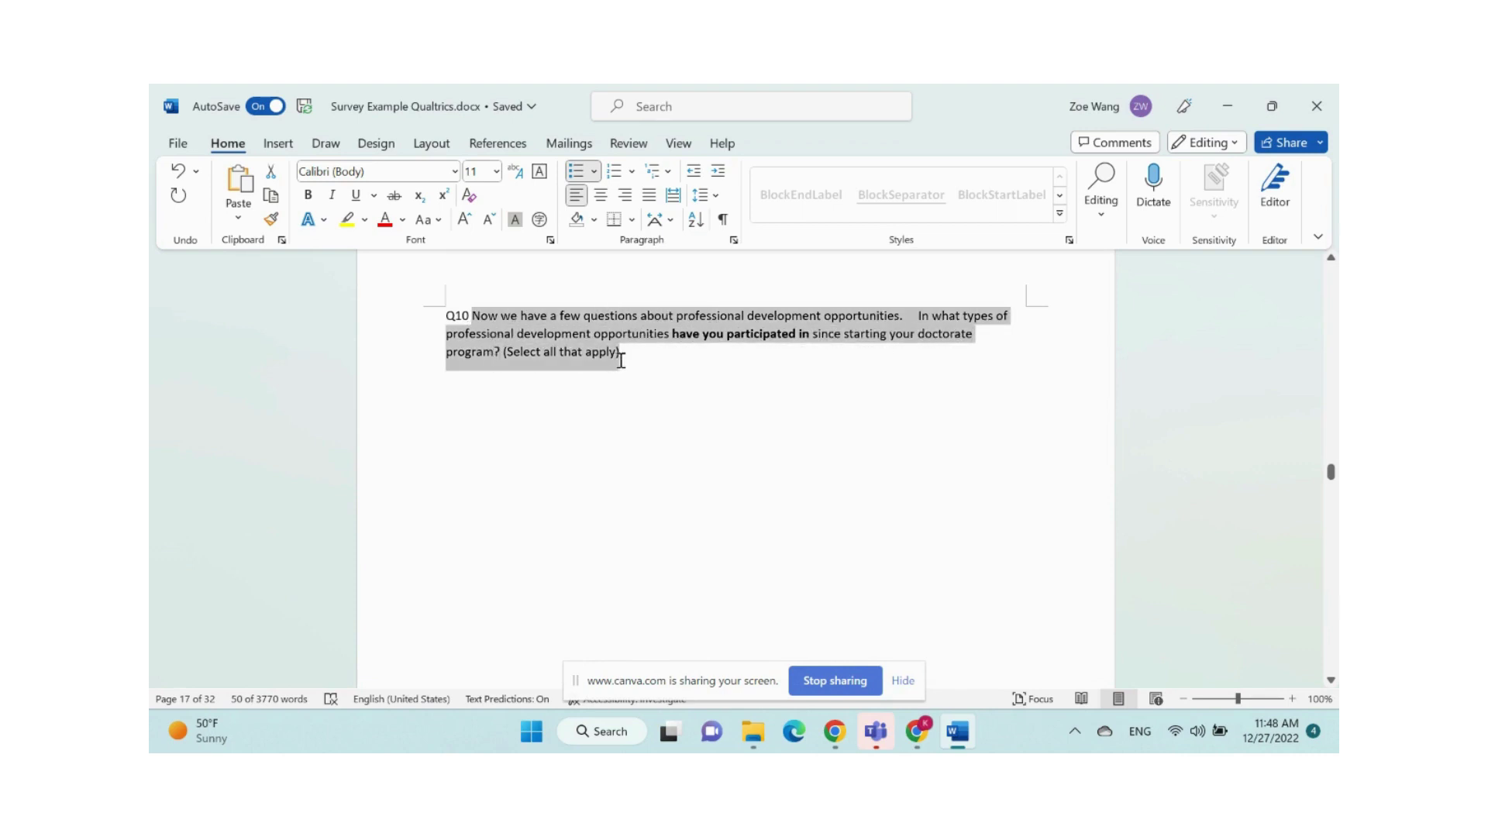
{"action": "left_click", "coordinate": [959, 736]}
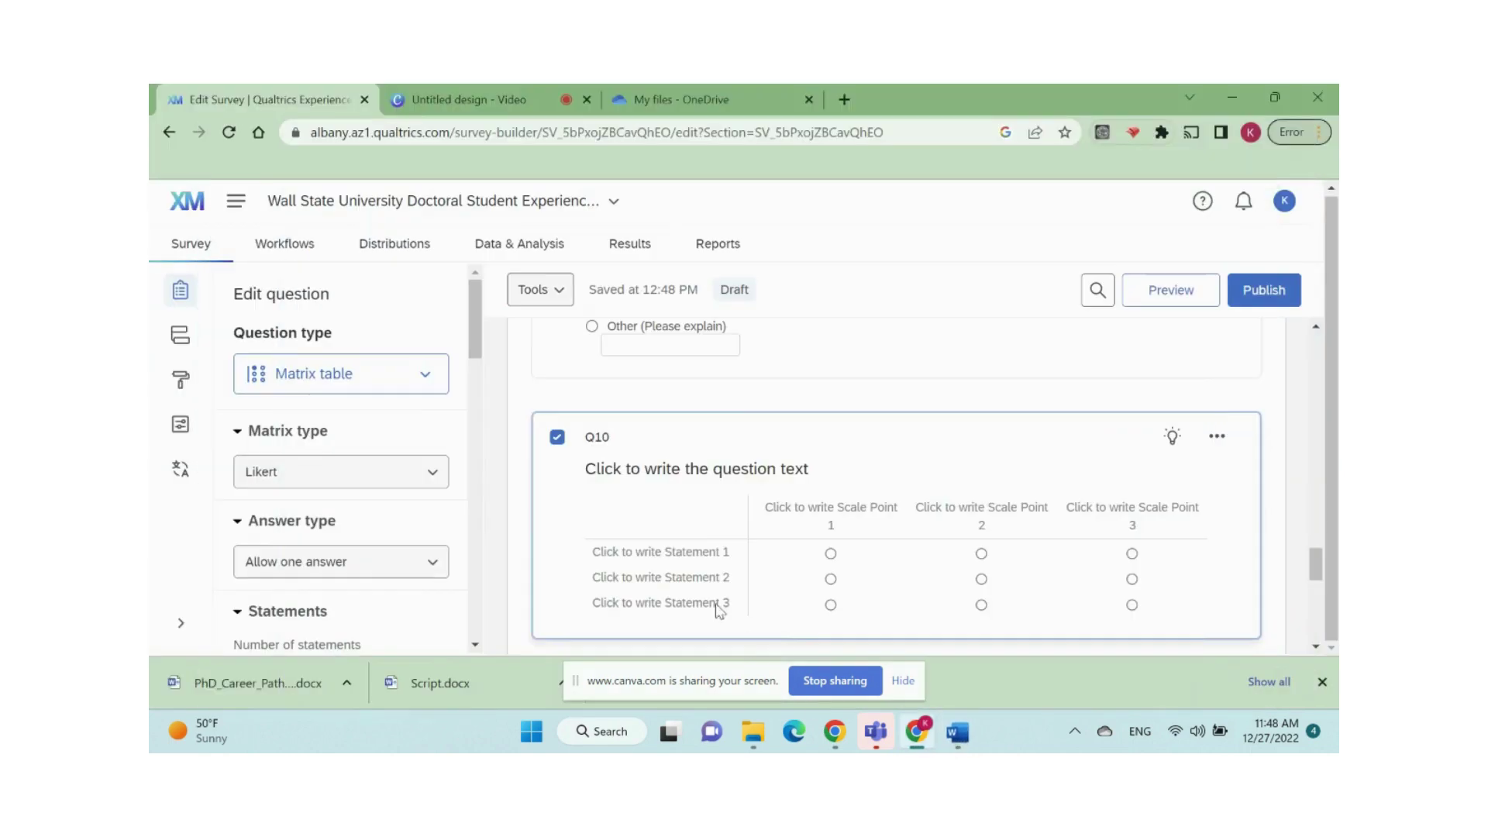
{"action": "left_click", "coordinate": [721, 468]}
{"action": "key", "text": "ctrl+v"}
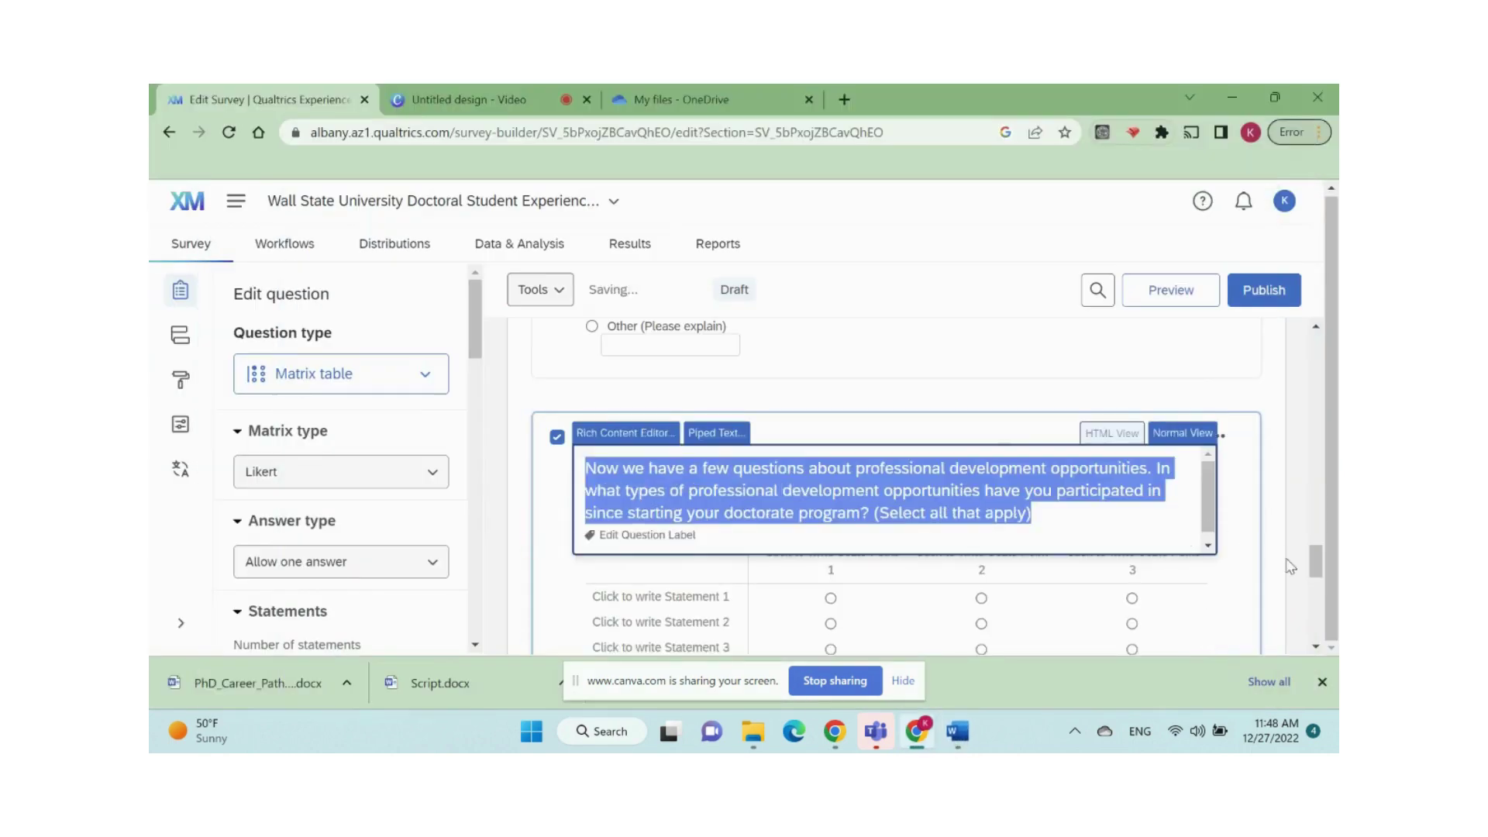
{"action": "left_click", "coordinate": [1233, 573]}
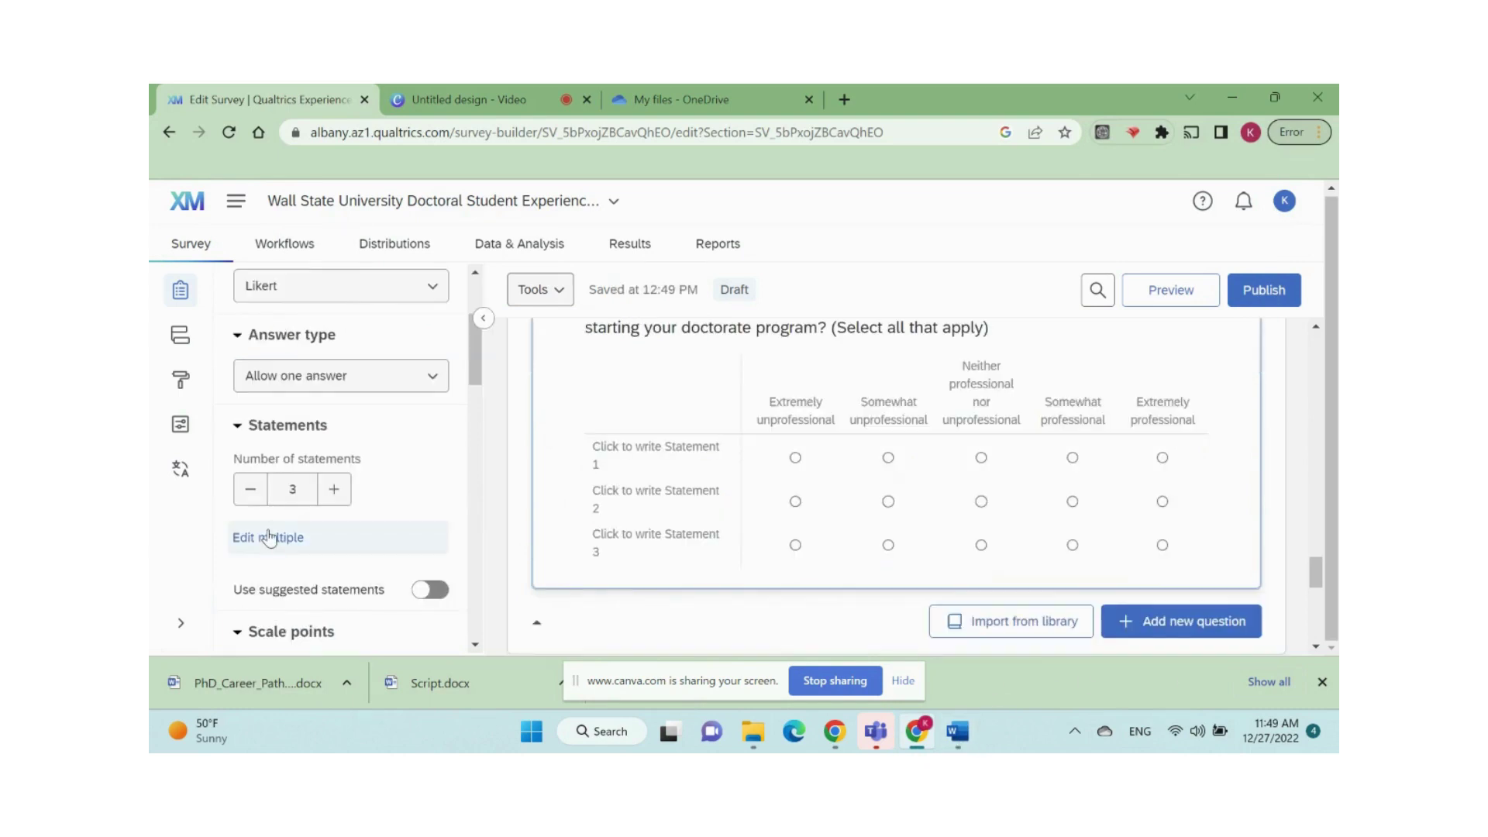
Replace the matrix statements with five skill statements, including Leadership and Grant writing.
{"action": "left_click", "coordinate": [268, 537]}
{"action": "left_click_drag", "start_coordinate": [690, 400], "coordinate": [512, 364]}
{"action": "left_click", "coordinate": [684, 401]}
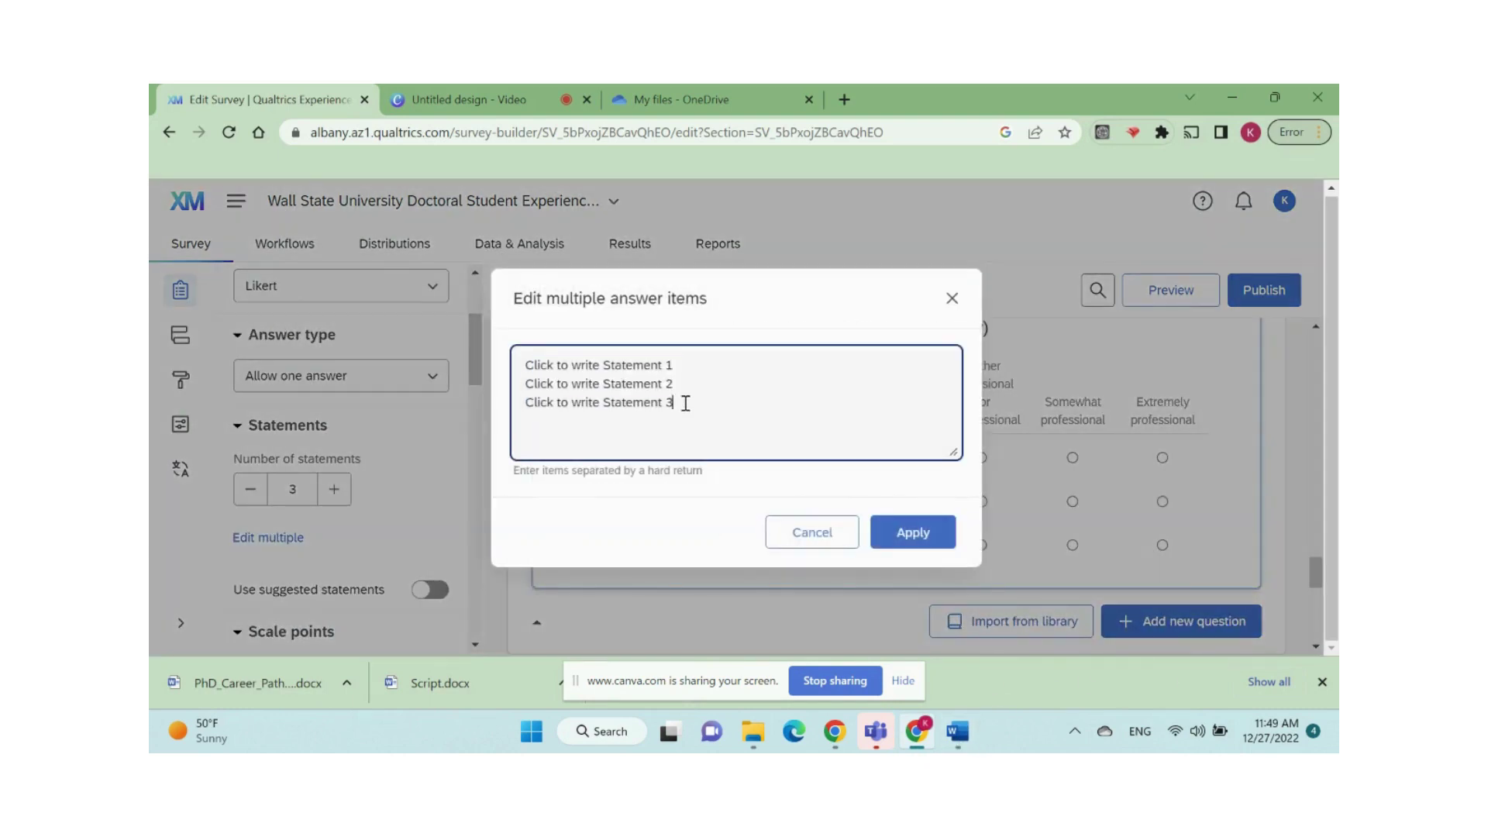
{"action": "left_click_drag", "start_coordinate": [683, 401], "coordinate": [500, 368]}
{"action": "type", "text": "Leadership"}
{"action": "key", "text": "Return"}
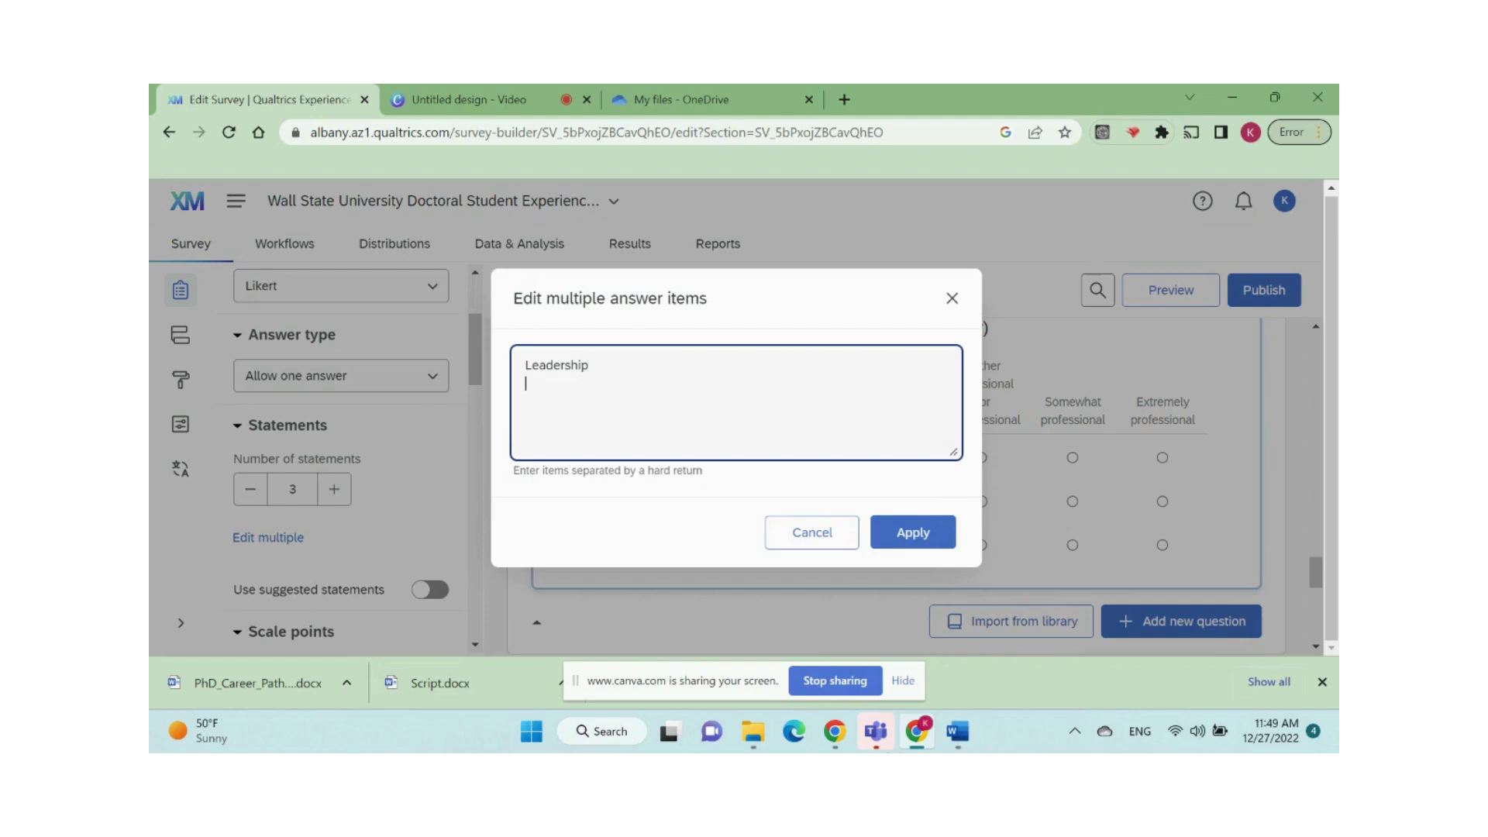
{"action": "left_click", "coordinate": [971, 735]}
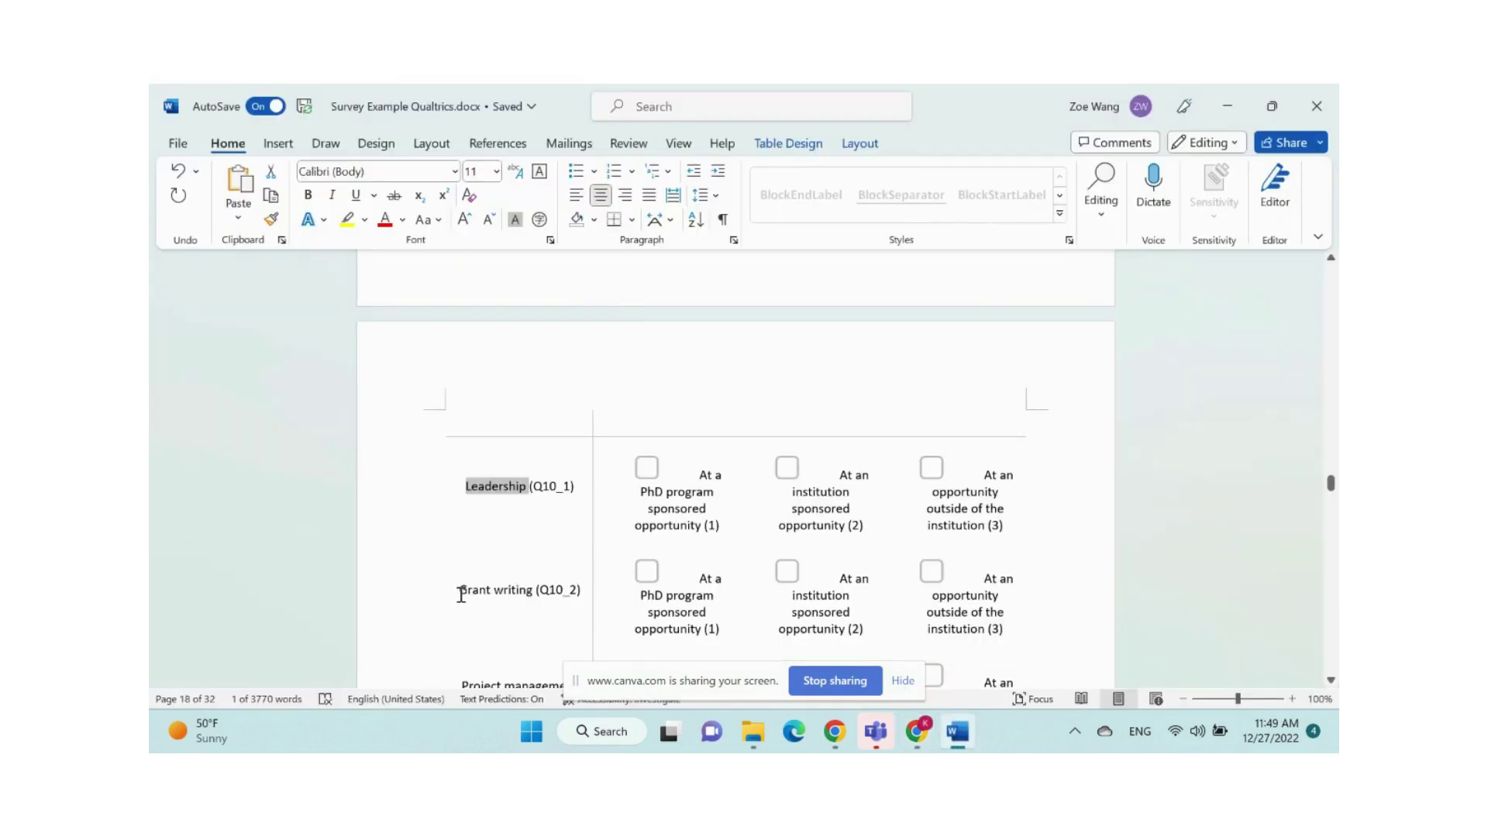
{"action": "left_click_drag", "start_coordinate": [461, 594], "coordinate": [535, 591]}
{"action": "key", "text": "ctrl+c"}
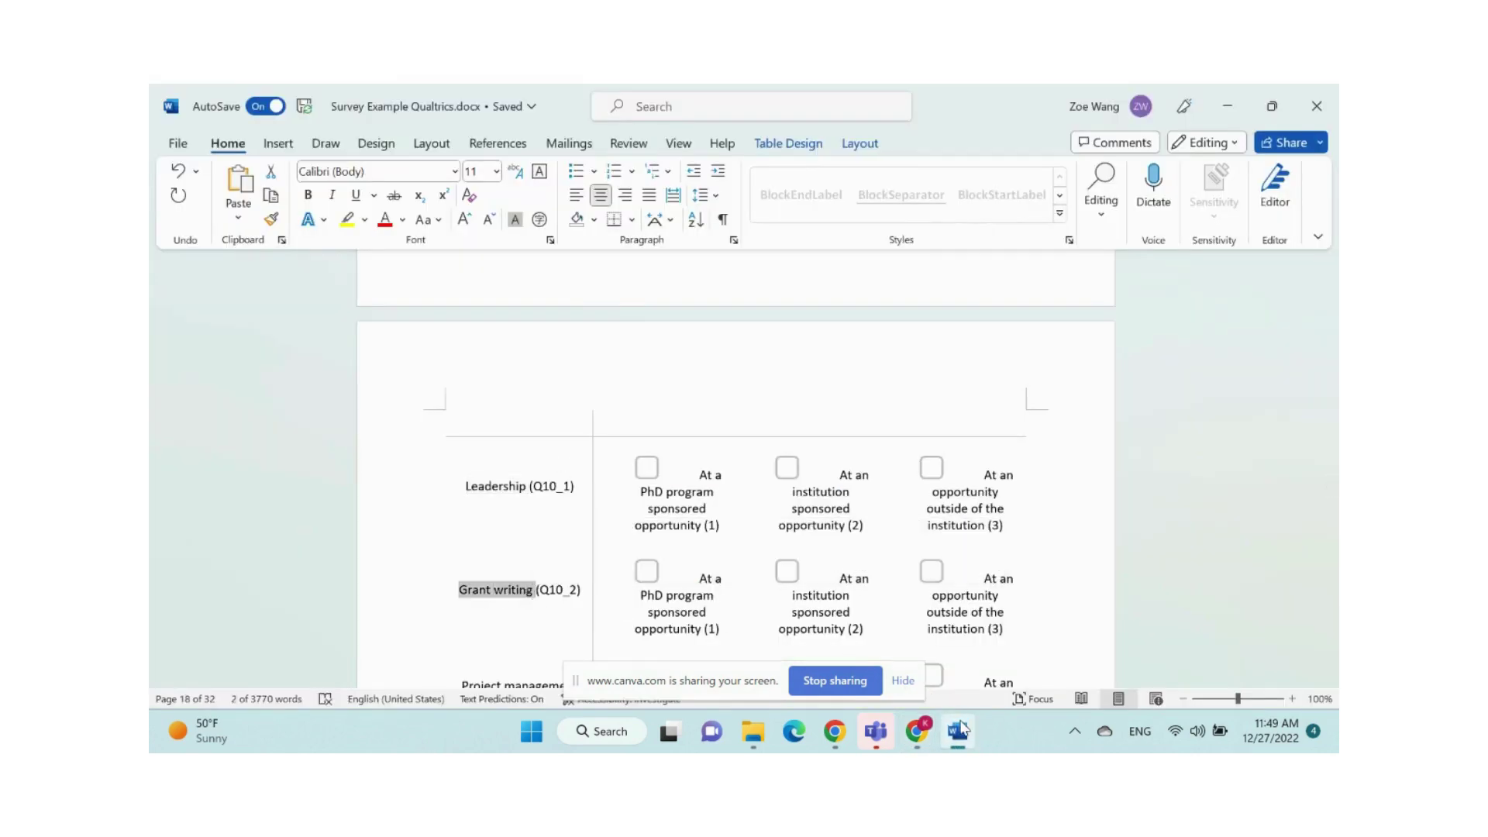
{"action": "left_click", "coordinate": [959, 731]}
{"action": "key", "text": "ctrl+v"}
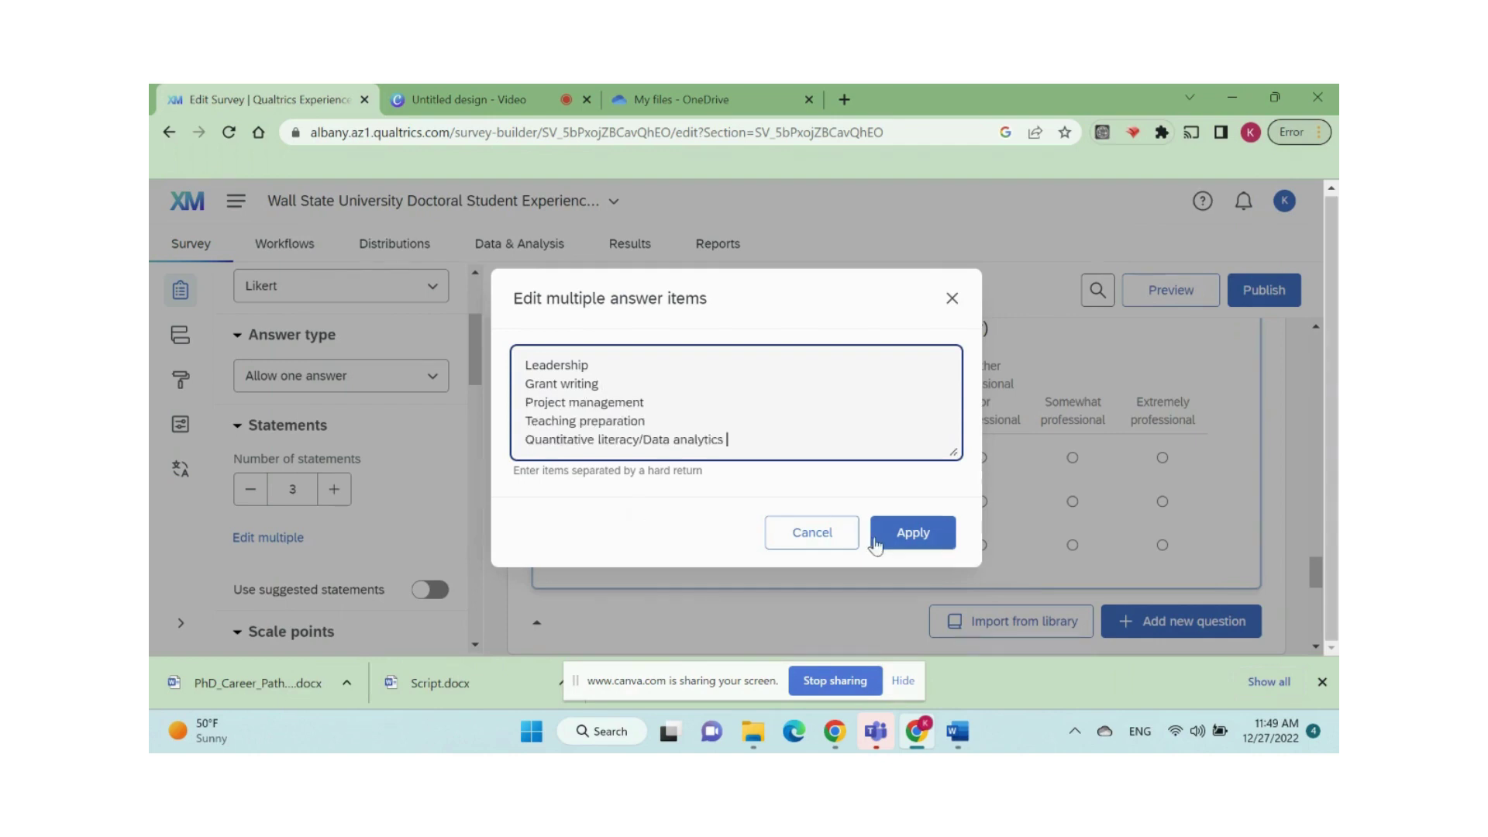
{"action": "left_click", "coordinate": [905, 535]}
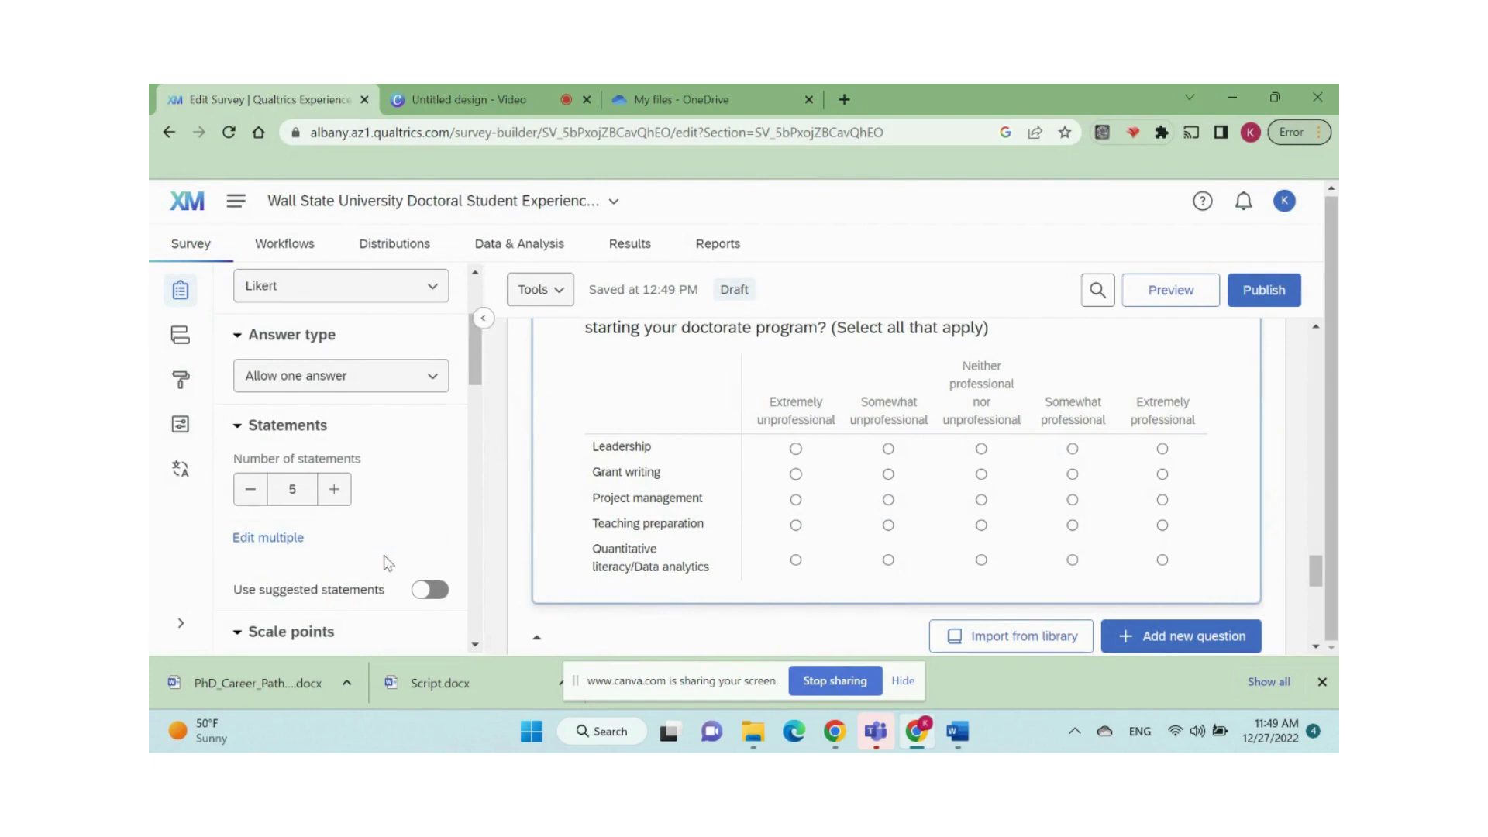
Set the three opportunity scale point labels and add a new question below the matrix.
{"action": "scroll", "coordinate": [349, 543], "scroll_direction": "down", "scroll_amount": 2}
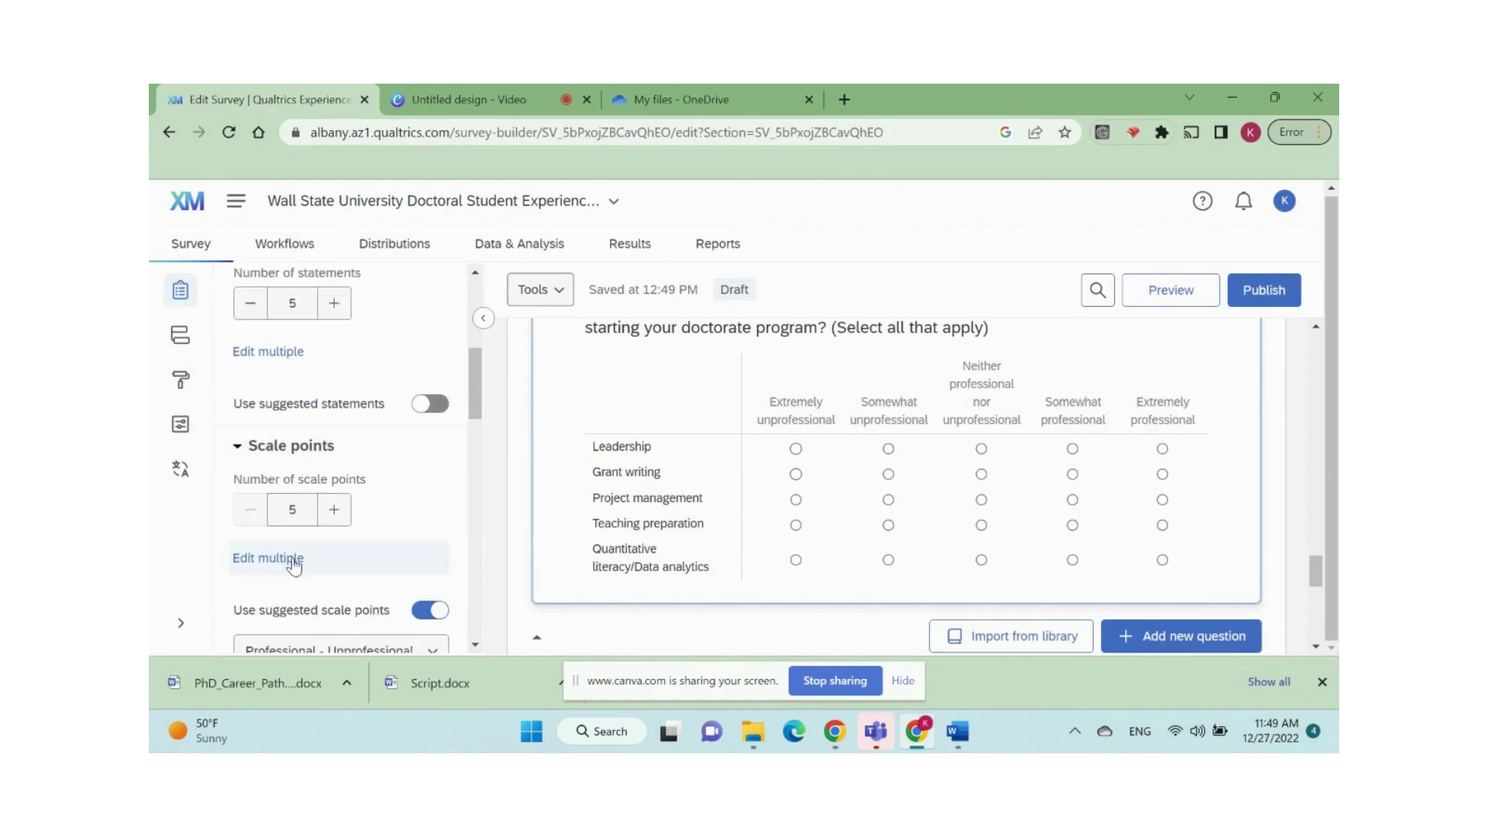
{"action": "left_click", "coordinate": [293, 564]}
{"action": "left_click", "coordinate": [958, 731]}
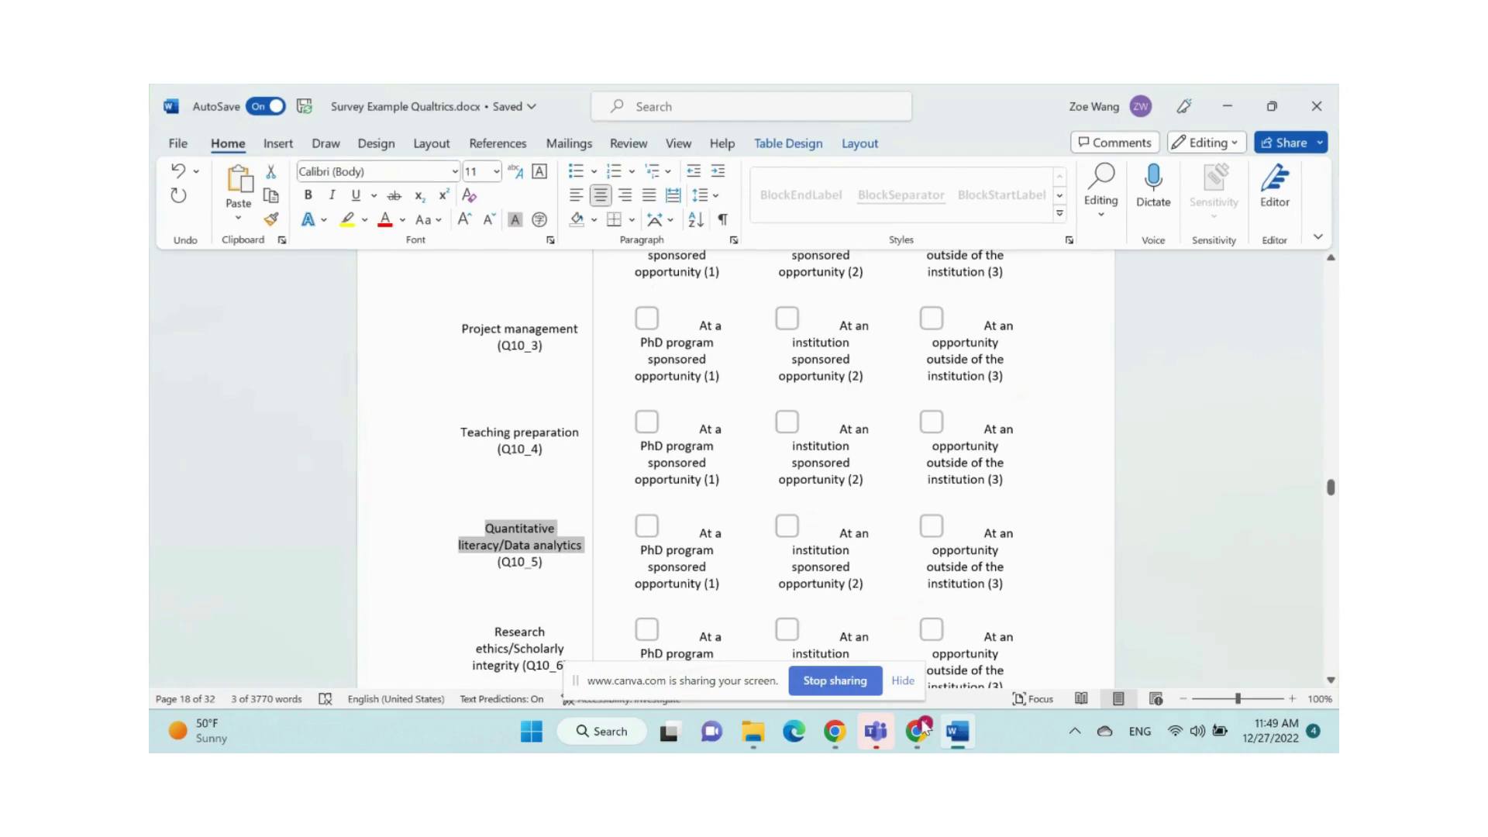
{"action": "scroll", "coordinate": [753, 448], "scroll_direction": "up", "scroll_amount": 3}
{"action": "key", "text": "alt+Tab"}
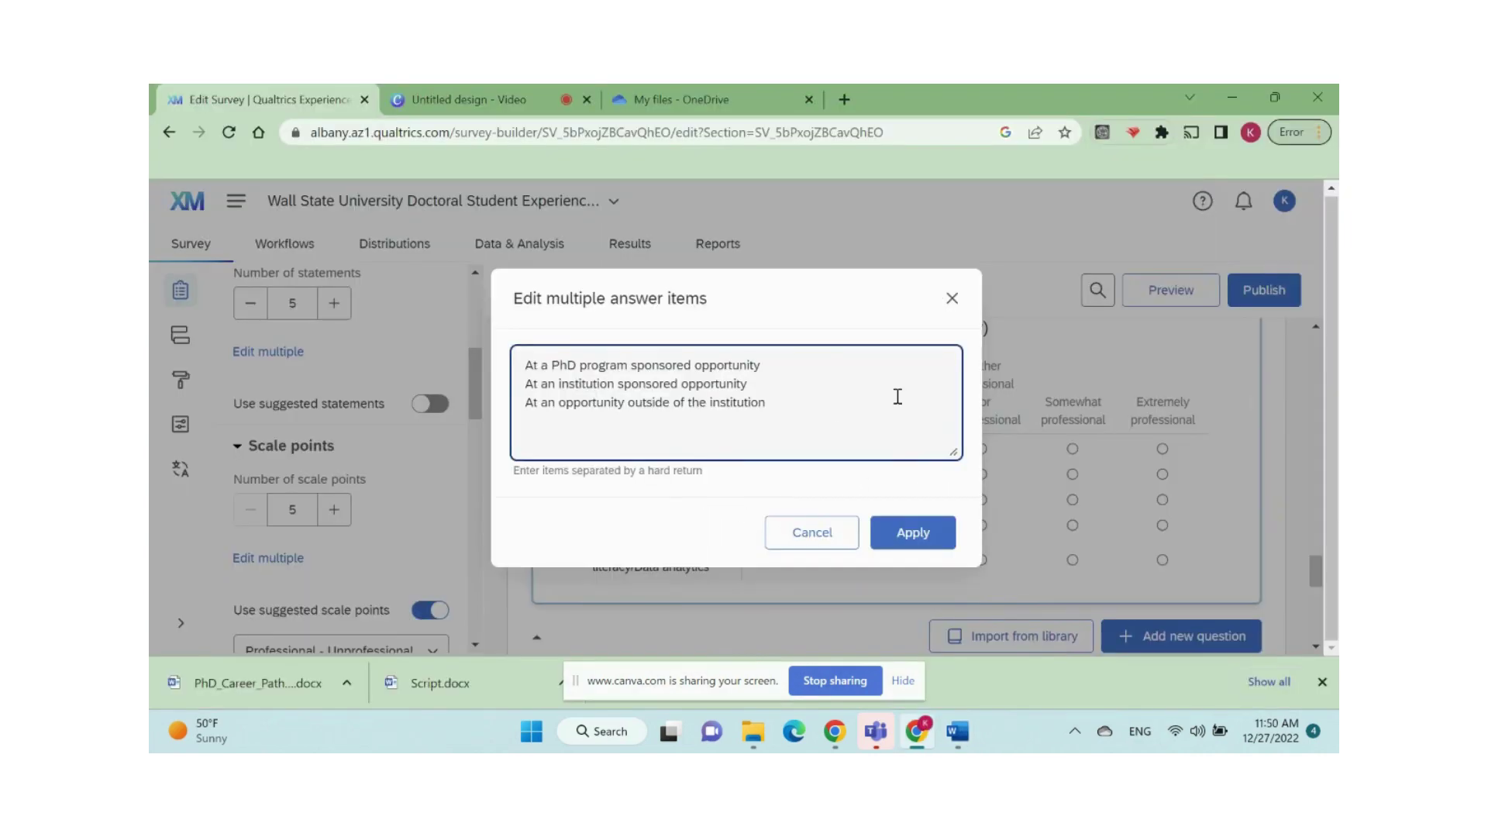
{"action": "left_click", "coordinate": [937, 533]}
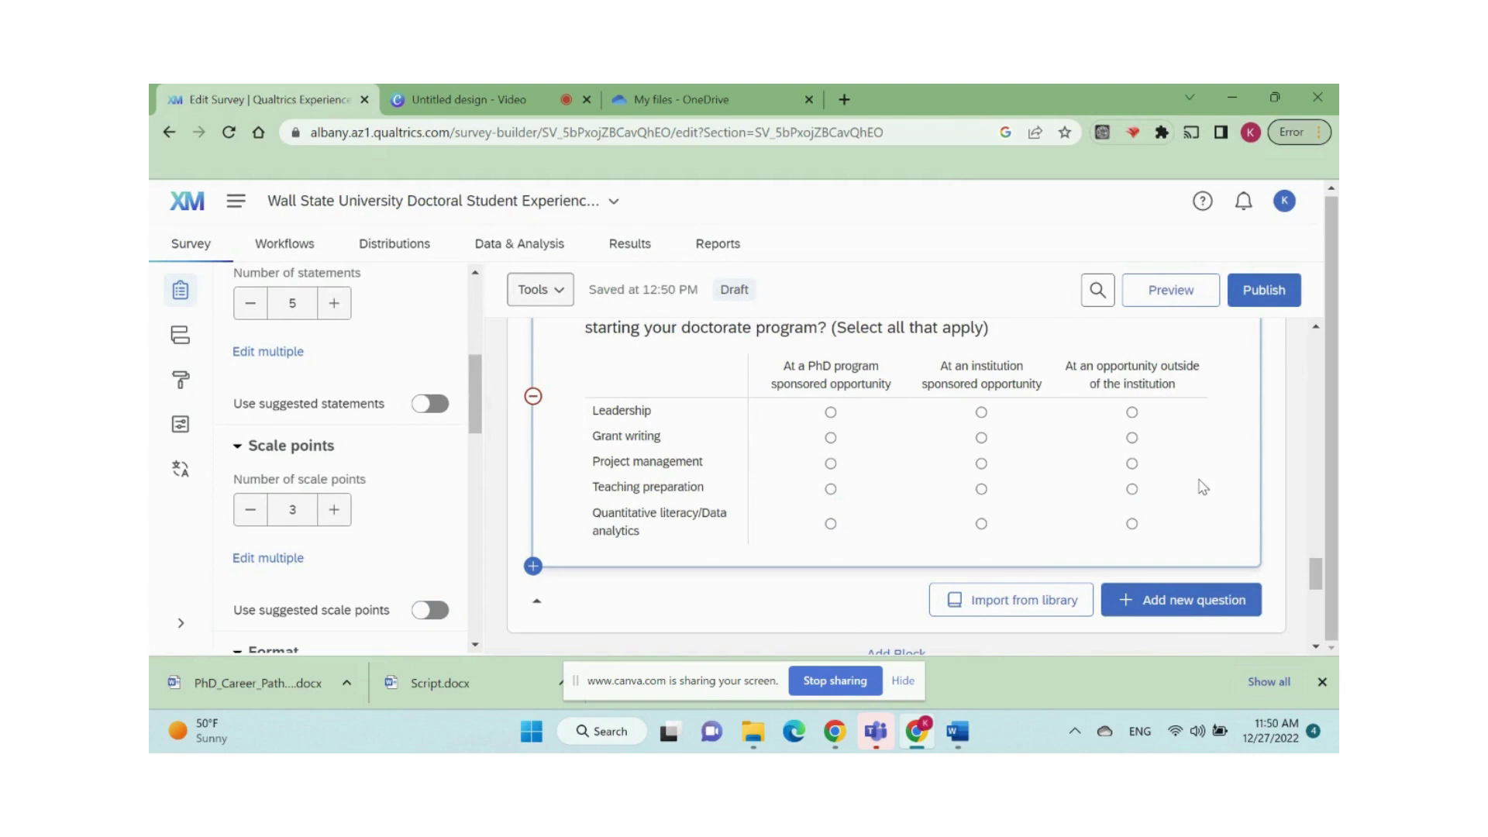
{"action": "left_click", "coordinate": [1178, 600]}
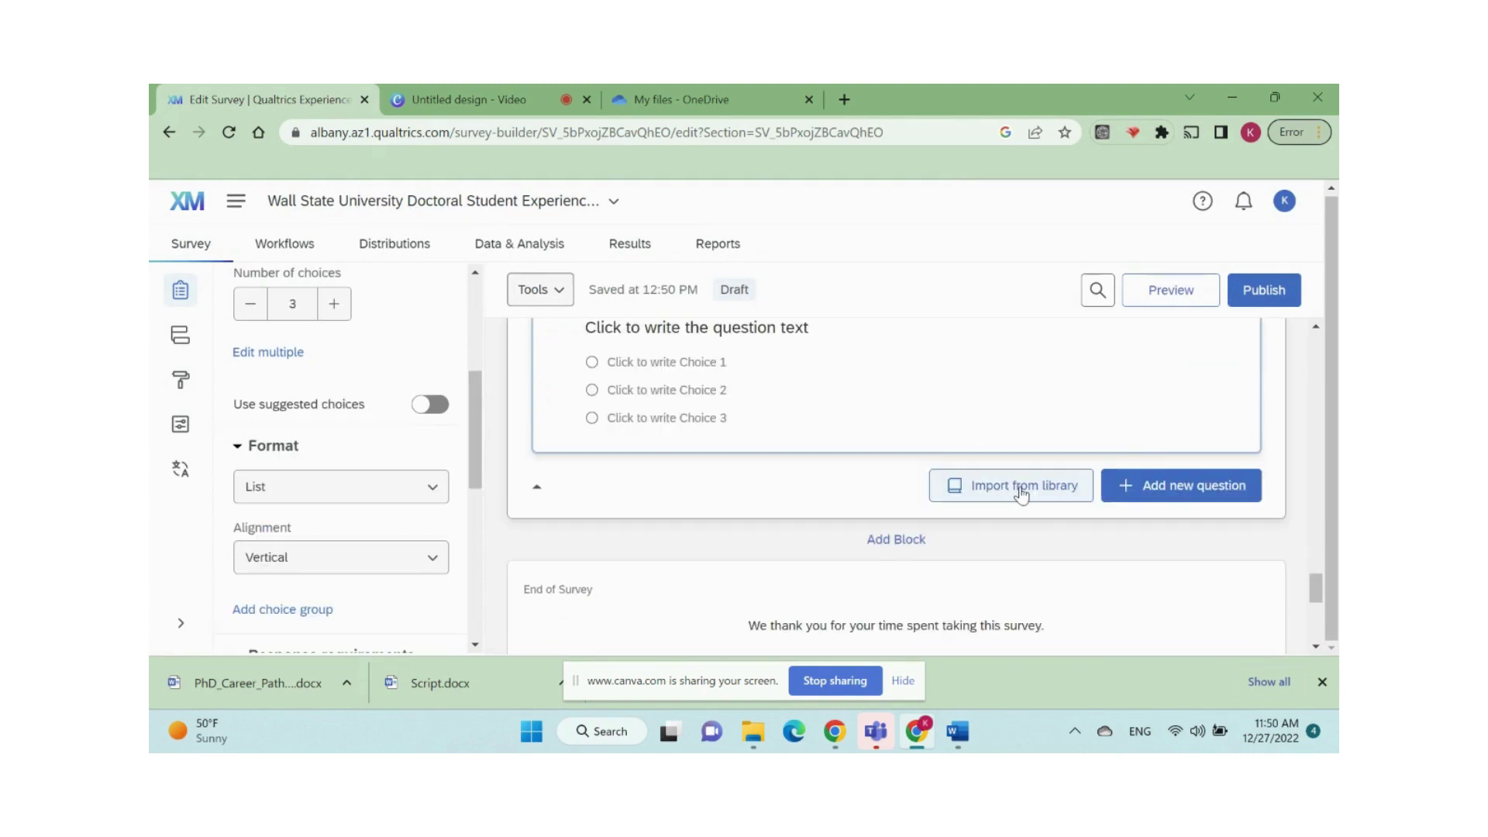
Browse the question library to the Demographics > US demographics folder.
{"action": "left_click", "coordinate": [1021, 487]}
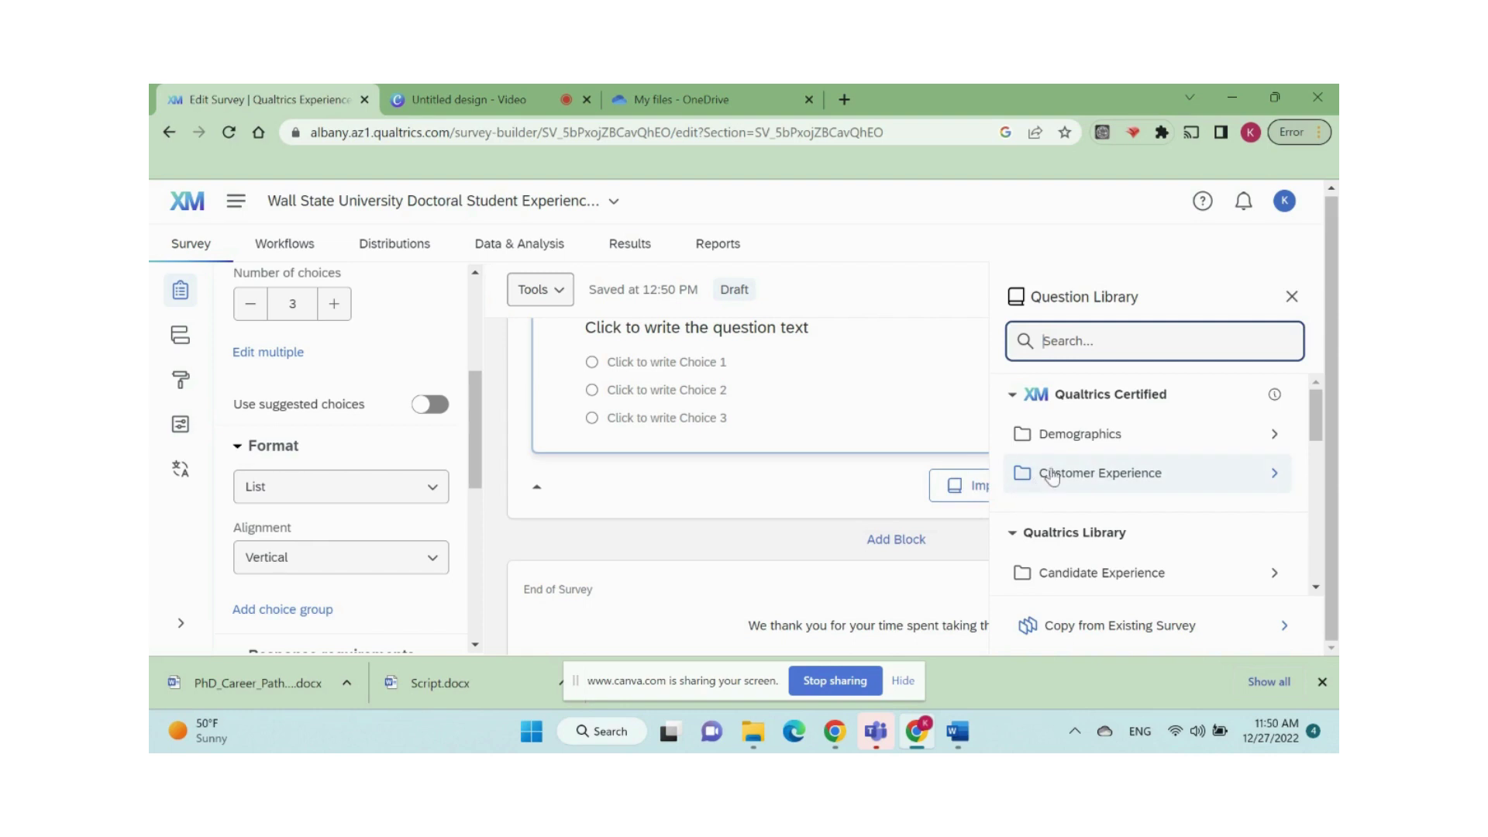
{"action": "scroll", "coordinate": [1141, 441], "scroll_direction": "down", "scroll_amount": 2}
{"action": "scroll", "coordinate": [1140, 442], "scroll_direction": "up", "scroll_amount": 2}
{"action": "left_click", "coordinate": [1141, 442]}
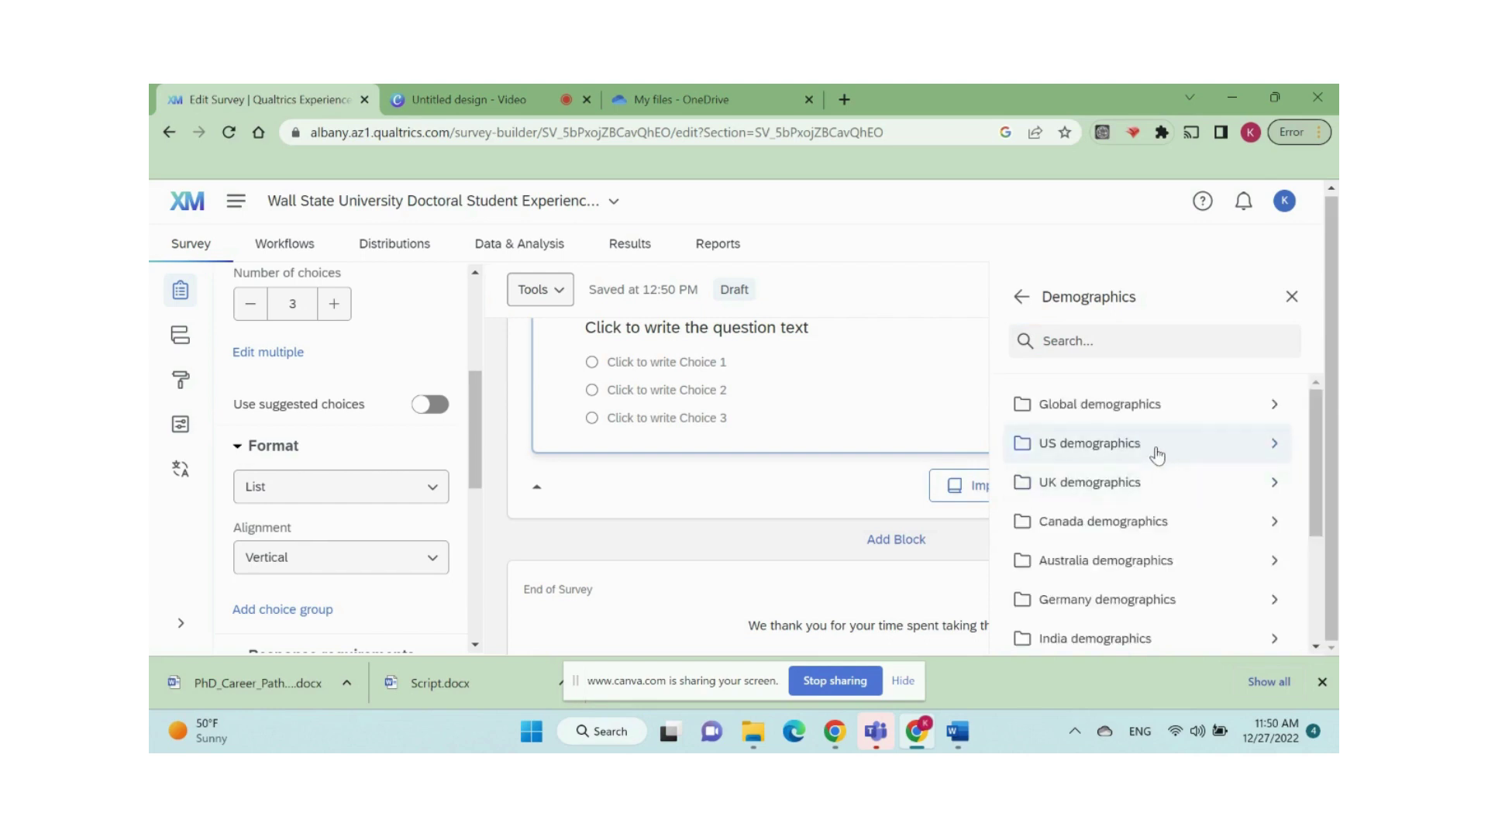
{"action": "left_click", "coordinate": [1155, 453]}
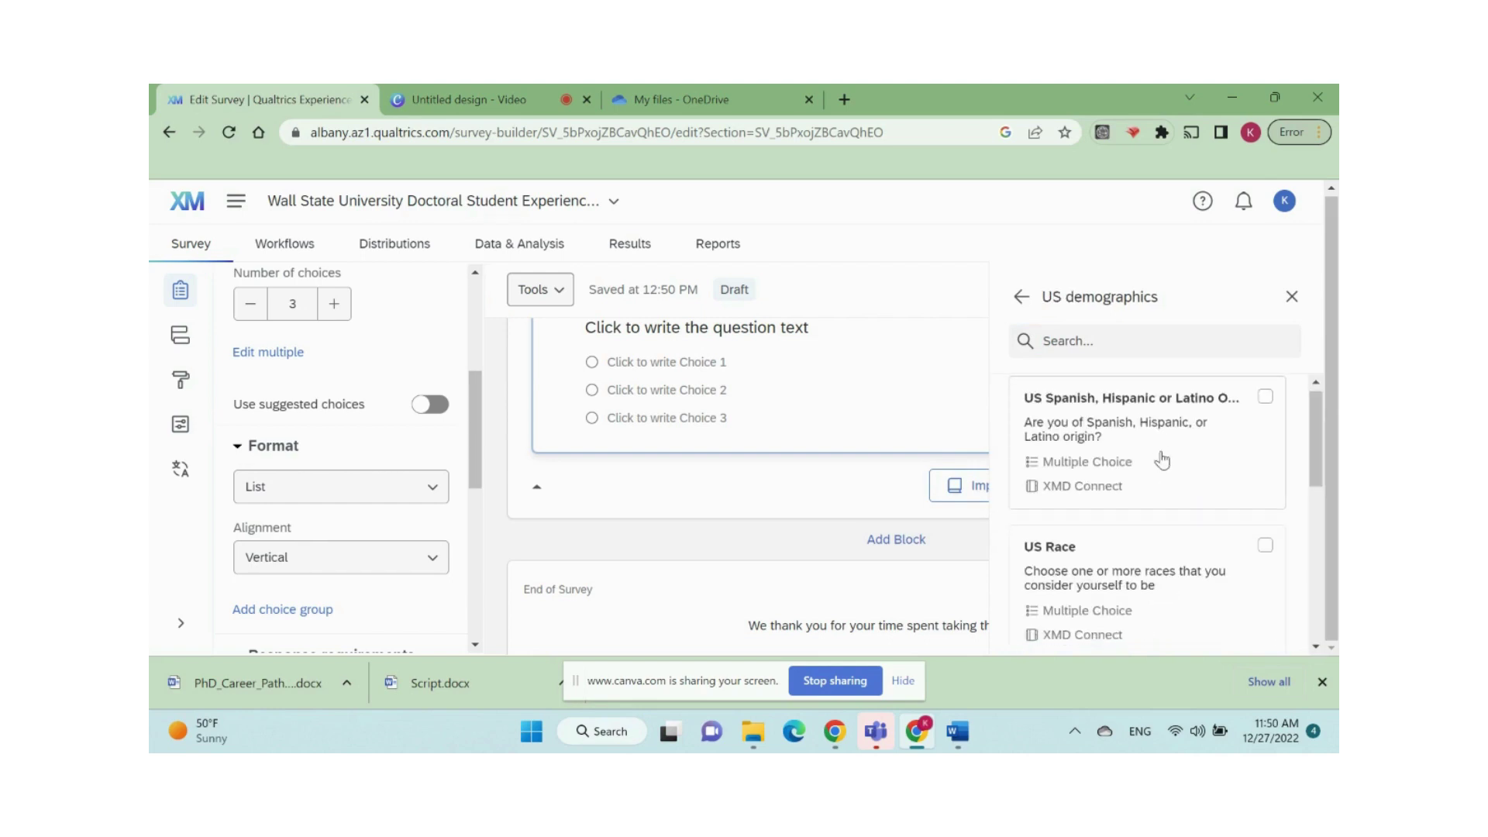
Insert the US Race question with its seven choices as Q12, then close the library.
{"action": "scroll", "coordinate": [1160, 457], "scroll_direction": "down", "scroll_amount": 2}
{"action": "scroll", "coordinate": [1161, 458], "scroll_direction": "up", "scroll_amount": 2}
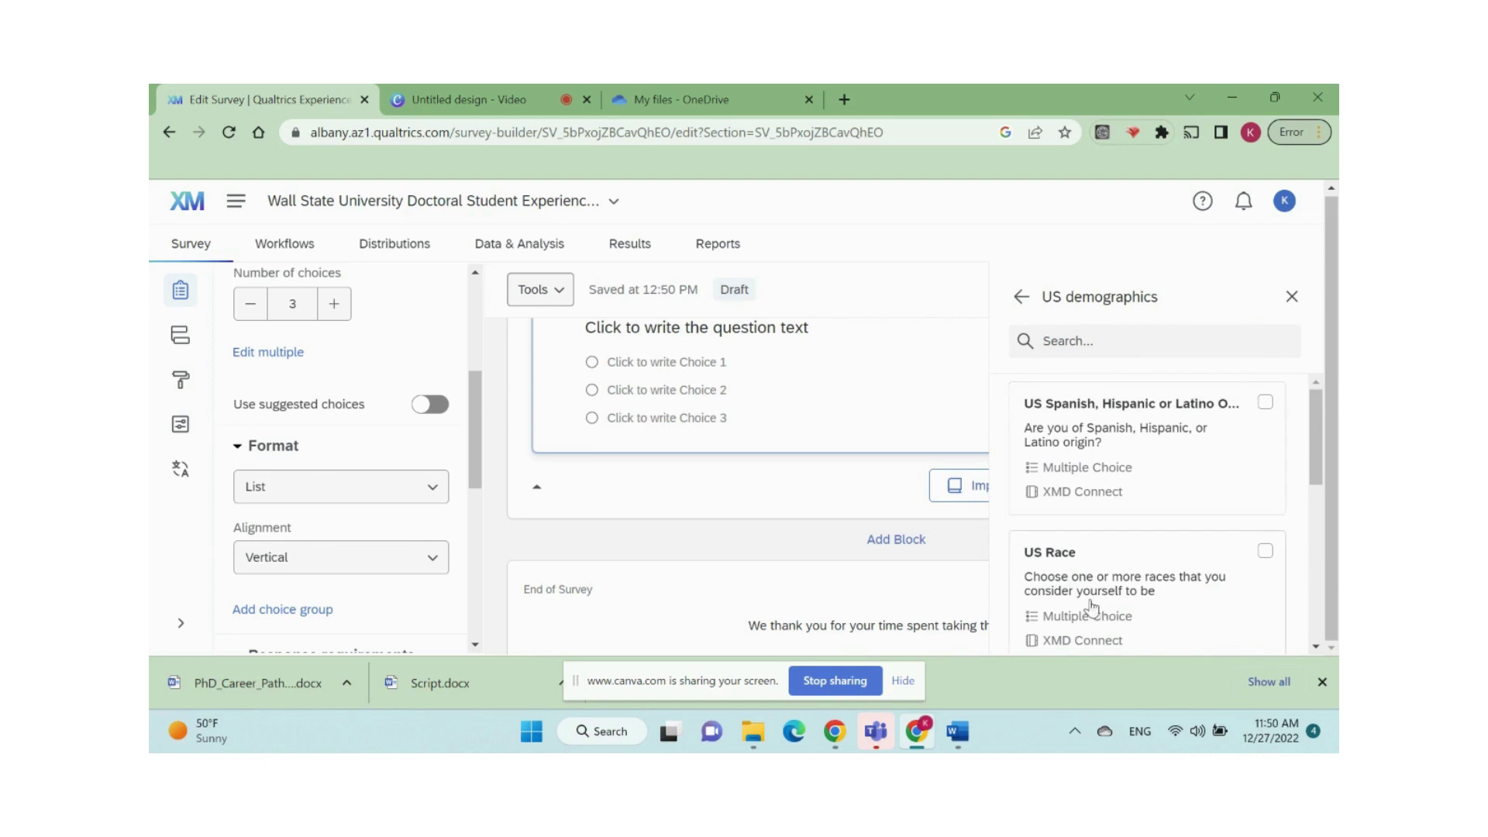
{"action": "scroll", "coordinate": [1163, 463], "scroll_direction": "down", "scroll_amount": 3}
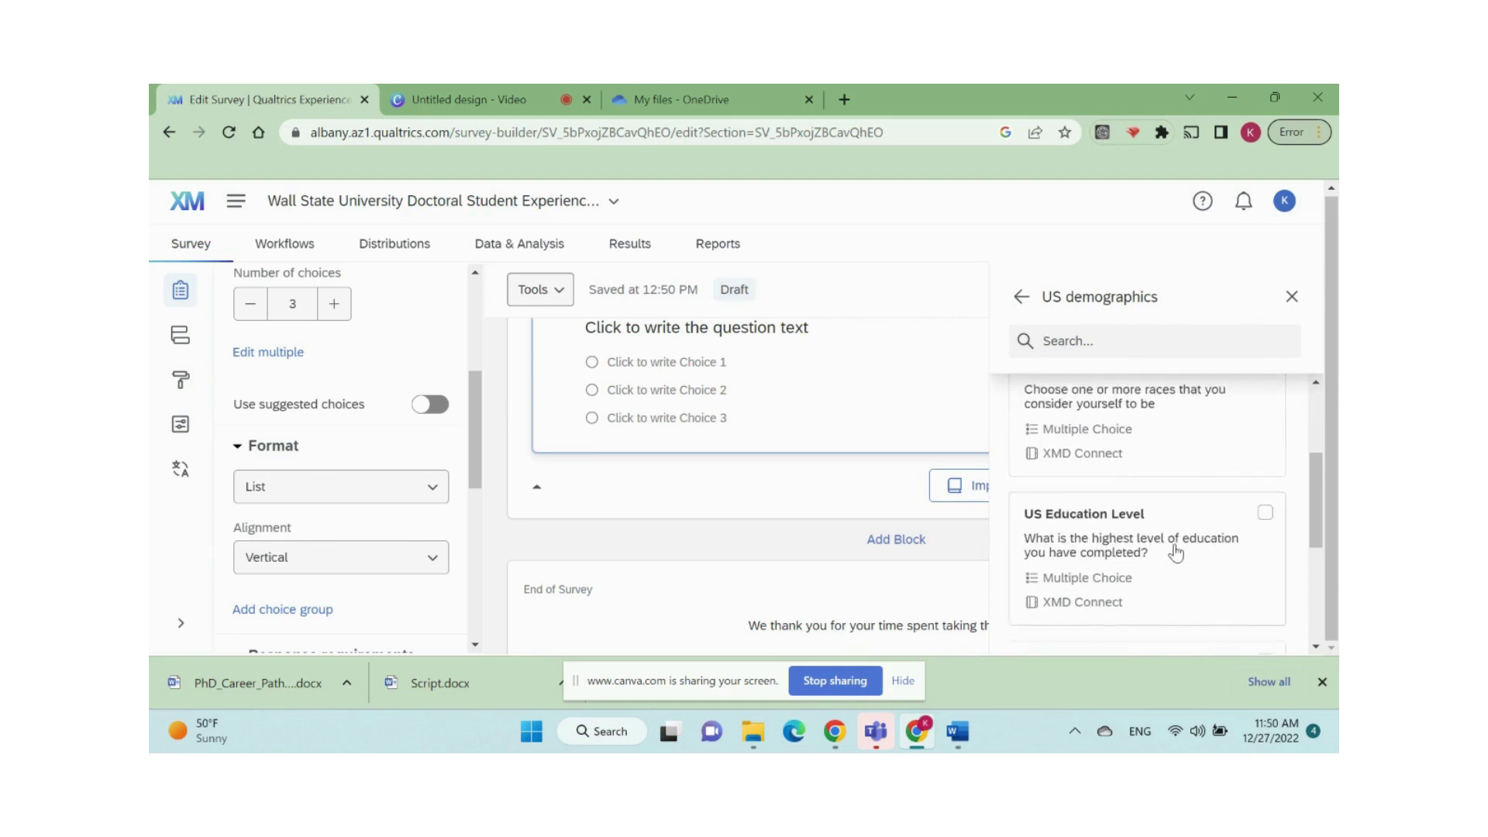
{"action": "scroll", "coordinate": [1170, 550], "scroll_direction": "down", "scroll_amount": 5}
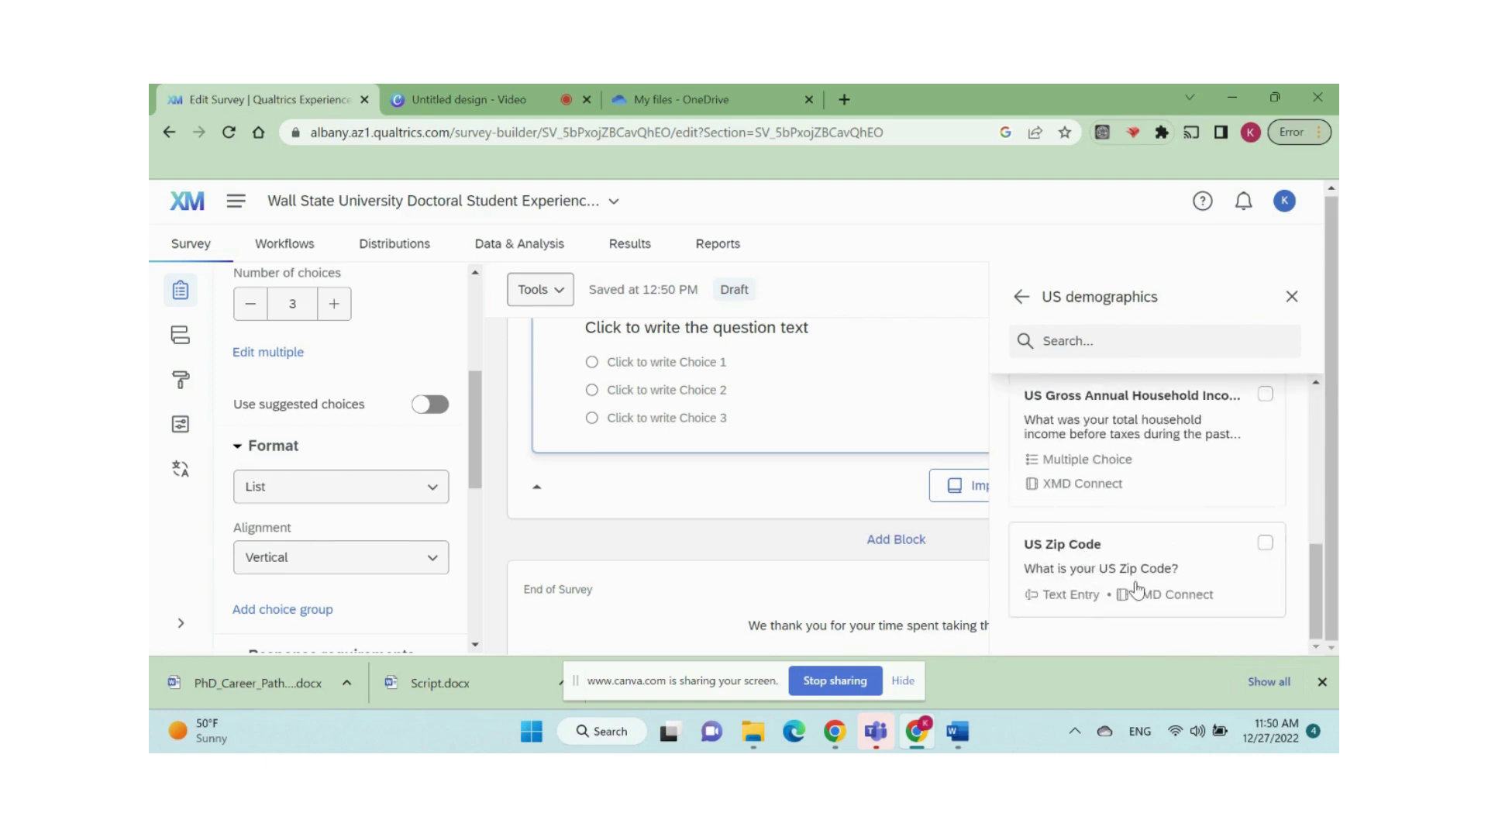
{"action": "scroll", "coordinate": [1137, 589], "scroll_direction": "up", "scroll_amount": 3}
{"action": "scroll", "coordinate": [1137, 589], "scroll_direction": "up", "scroll_amount": 2}
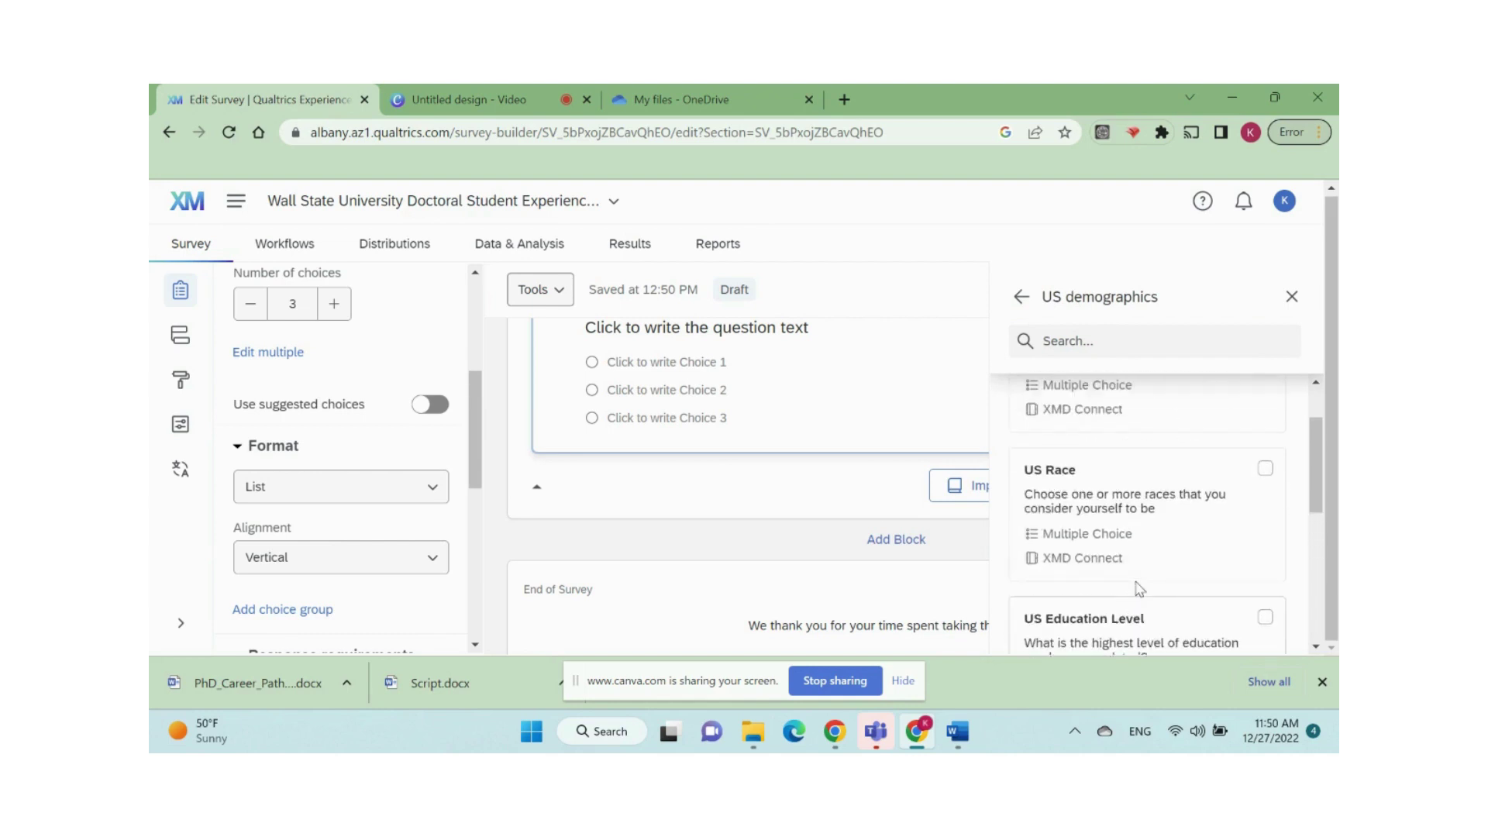
{"action": "left_click", "coordinate": [1265, 550]}
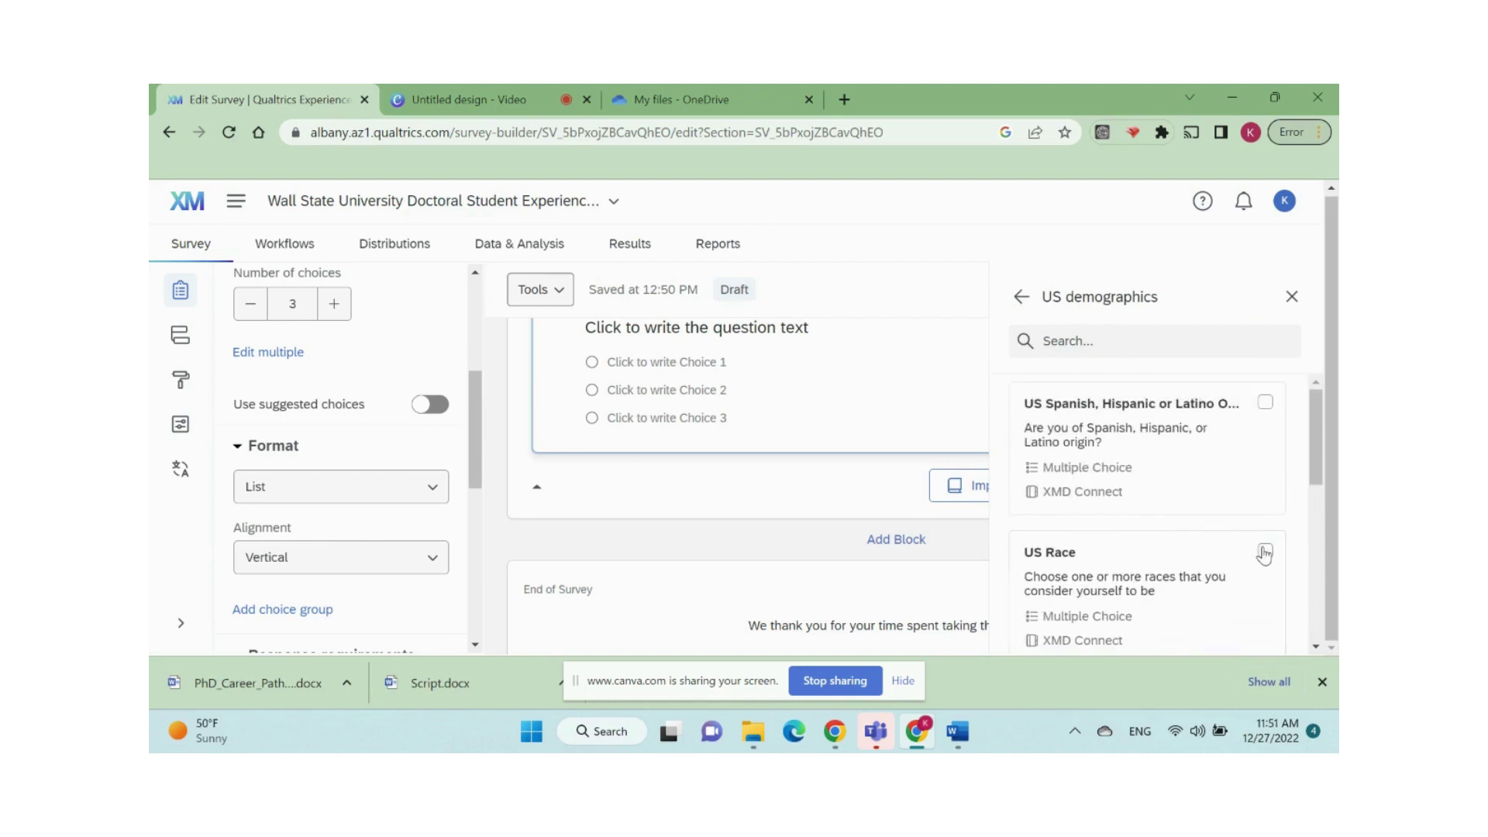
{"action": "left_click", "coordinate": [1158, 623]}
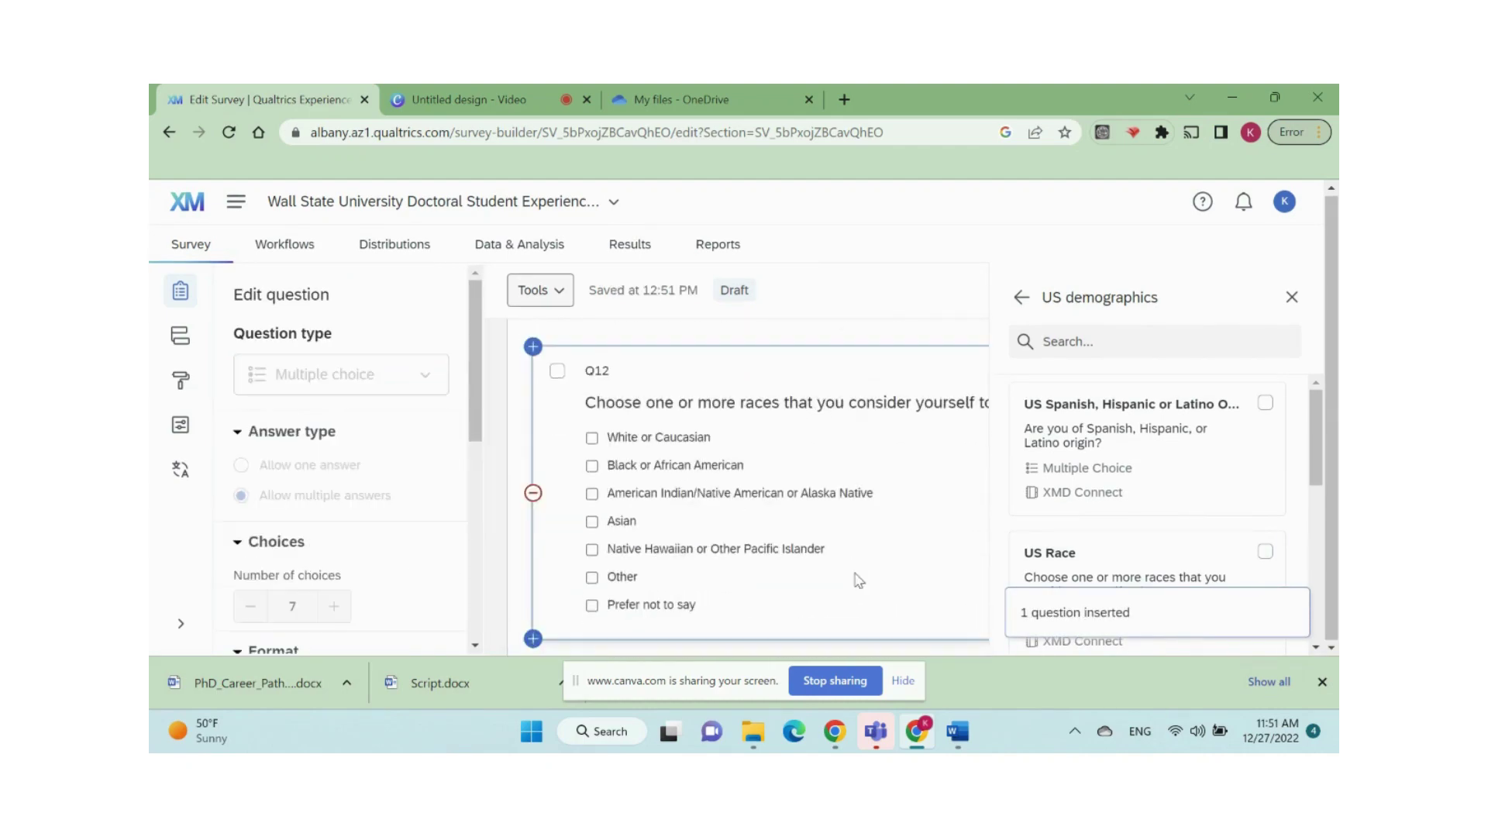
{"action": "left_click", "coordinate": [1291, 297]}
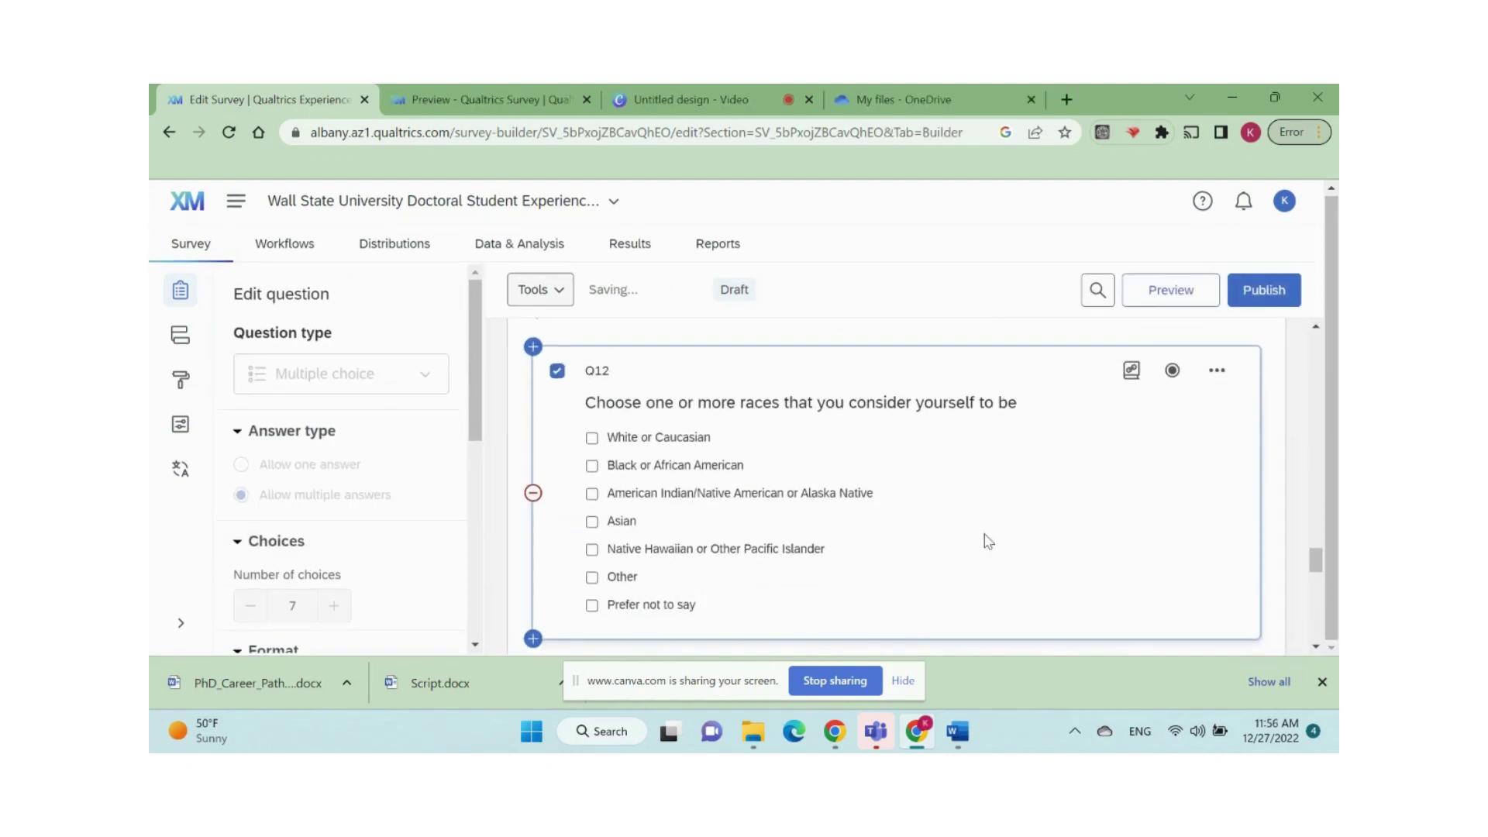
Set the Last Block's Next Button Text to Submit, then view the Survey flow.
{"action": "scroll", "coordinate": [983, 538], "scroll_direction": "down", "scroll_amount": 3}
{"action": "scroll", "coordinate": [984, 540], "scroll_direction": "down", "scroll_amount": 3}
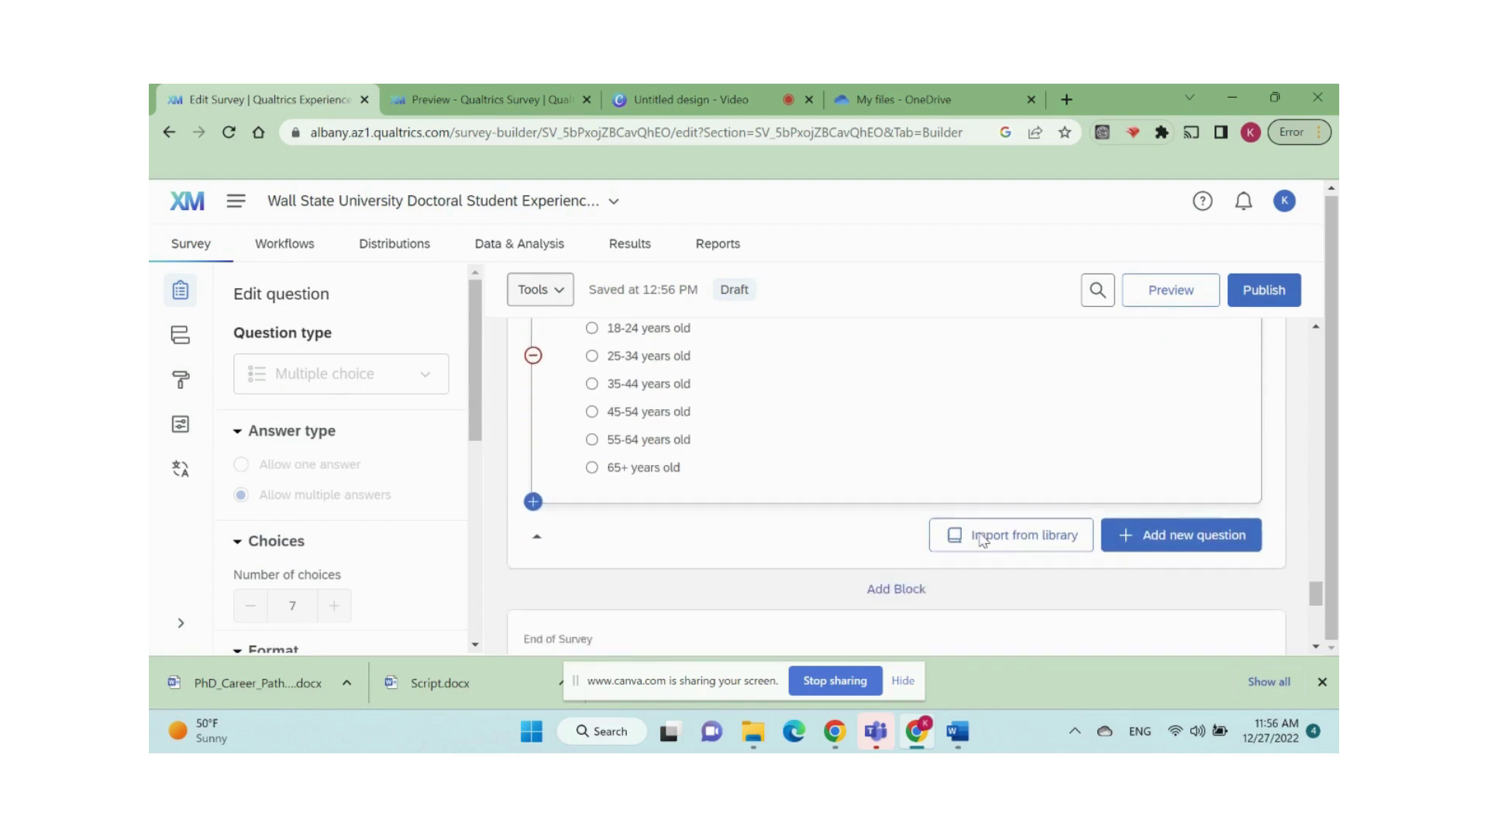
{"action": "scroll", "coordinate": [983, 540], "scroll_direction": "up", "scroll_amount": 5}
{"action": "left_click", "coordinate": [757, 565]}
{"action": "scroll", "coordinate": [744, 534], "scroll_direction": "up", "scroll_amount": 3}
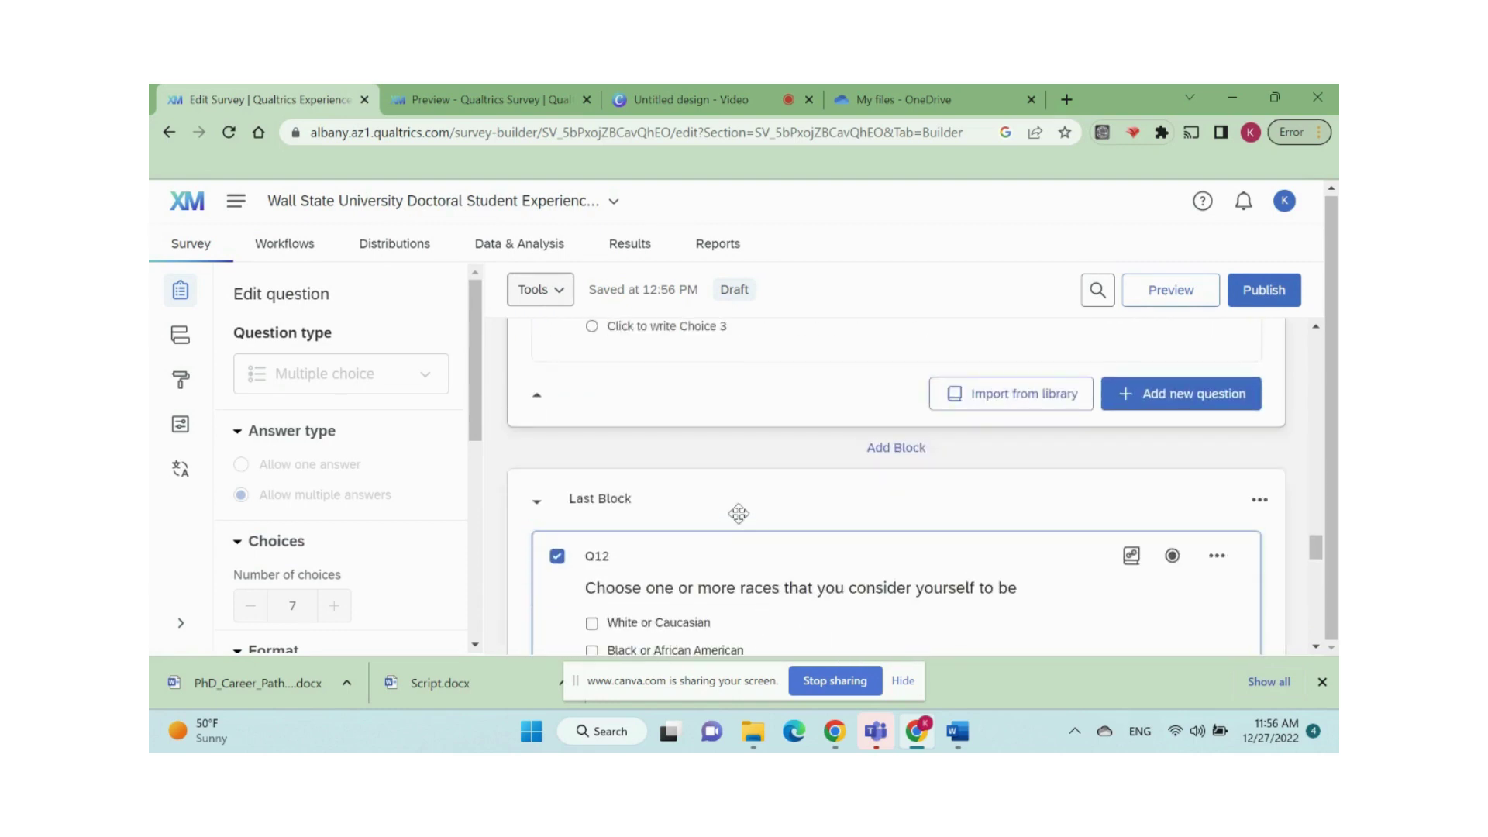
{"action": "left_click", "coordinate": [742, 487]}
{"action": "left_click", "coordinate": [306, 524]}
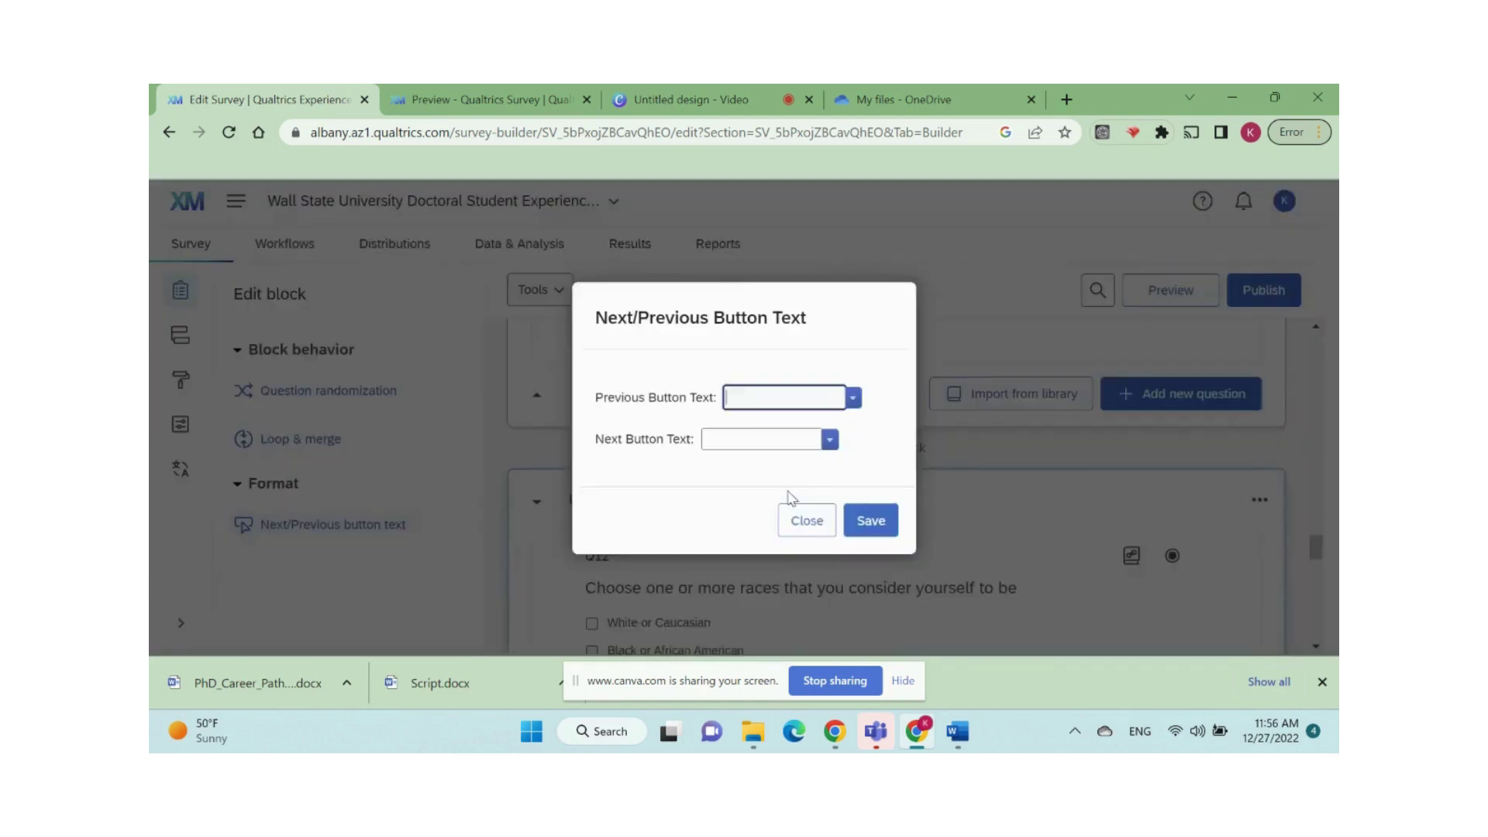
{"action": "left_click", "coordinate": [768, 438]}
{"action": "left_click", "coordinate": [799, 504]}
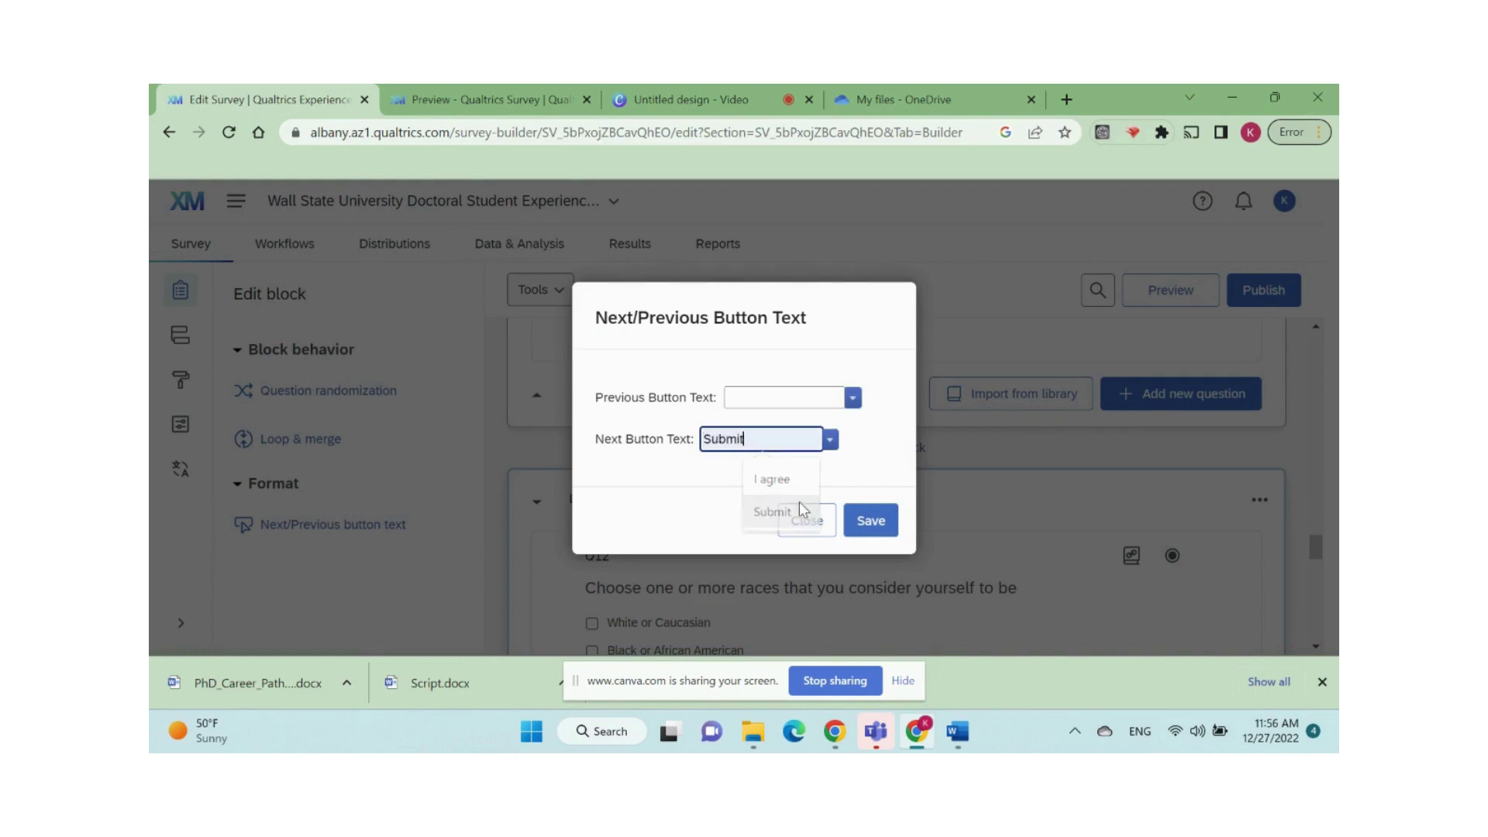
{"action": "left_click", "coordinate": [869, 518]}
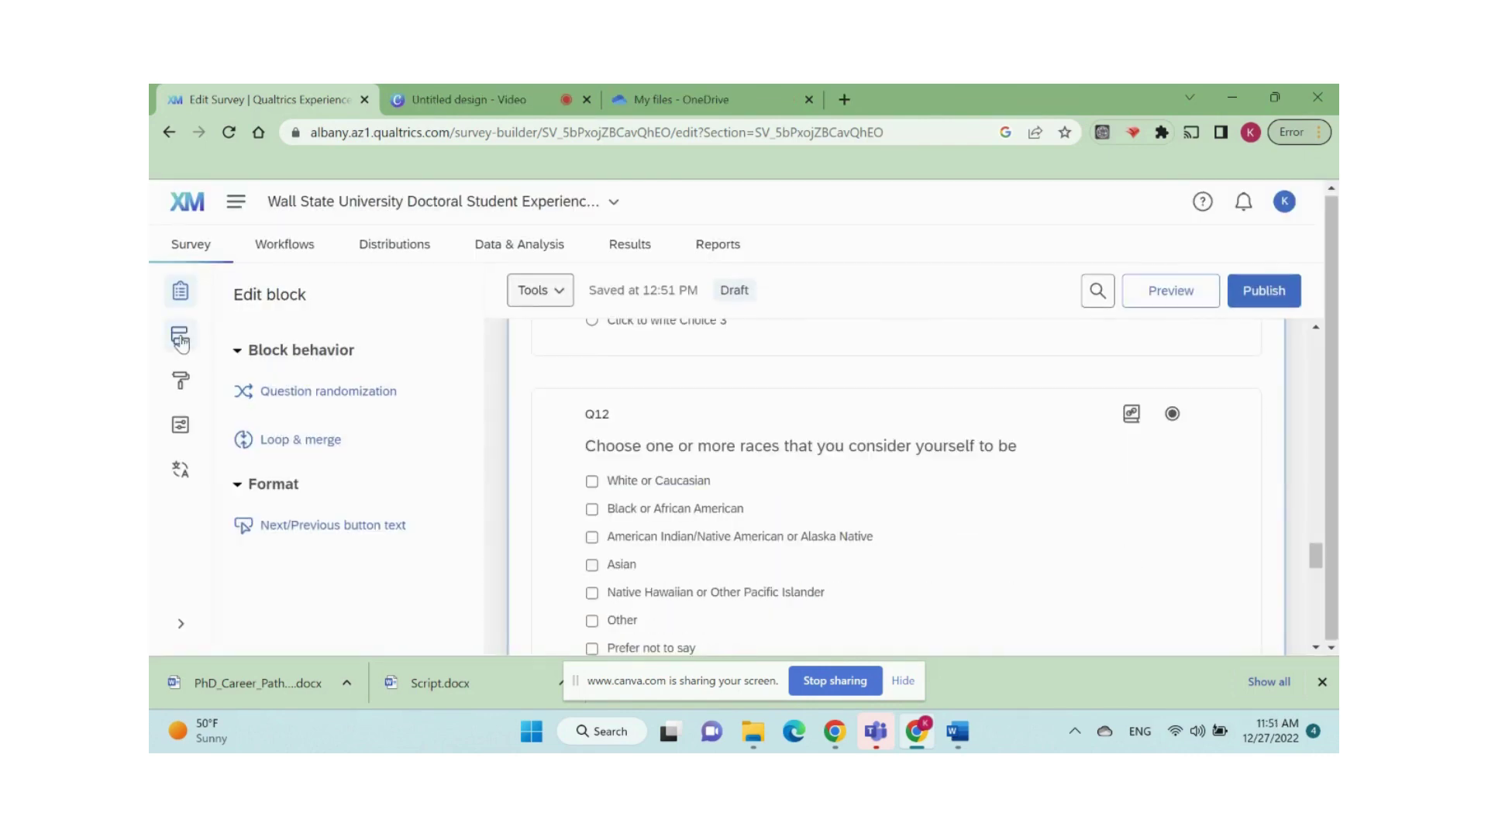
{"action": "left_click", "coordinate": [181, 339]}
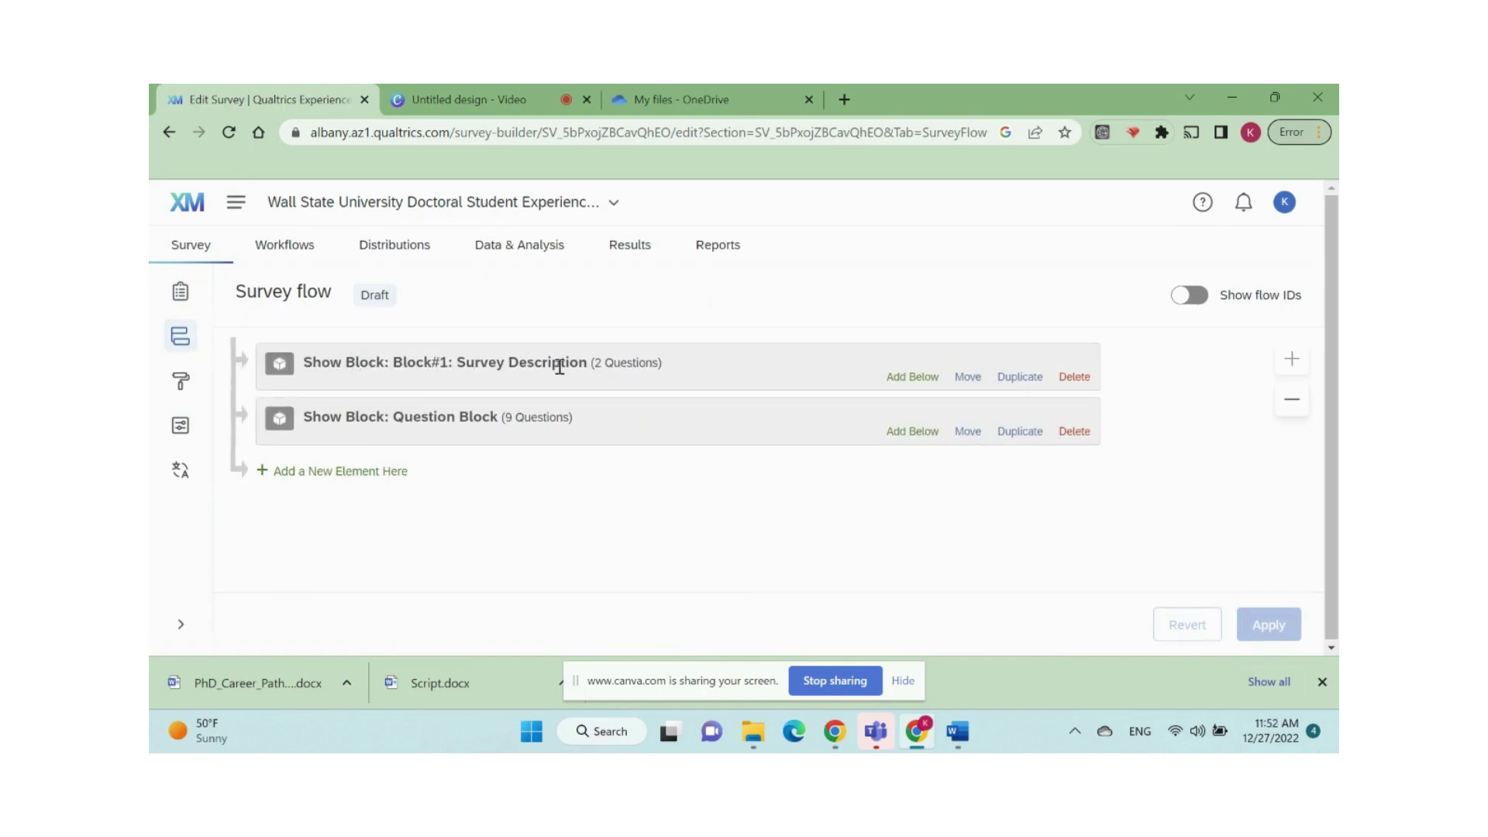
Apply the Blank theme in Look and feel and show the Background settings.
{"action": "left_click", "coordinate": [181, 380]}
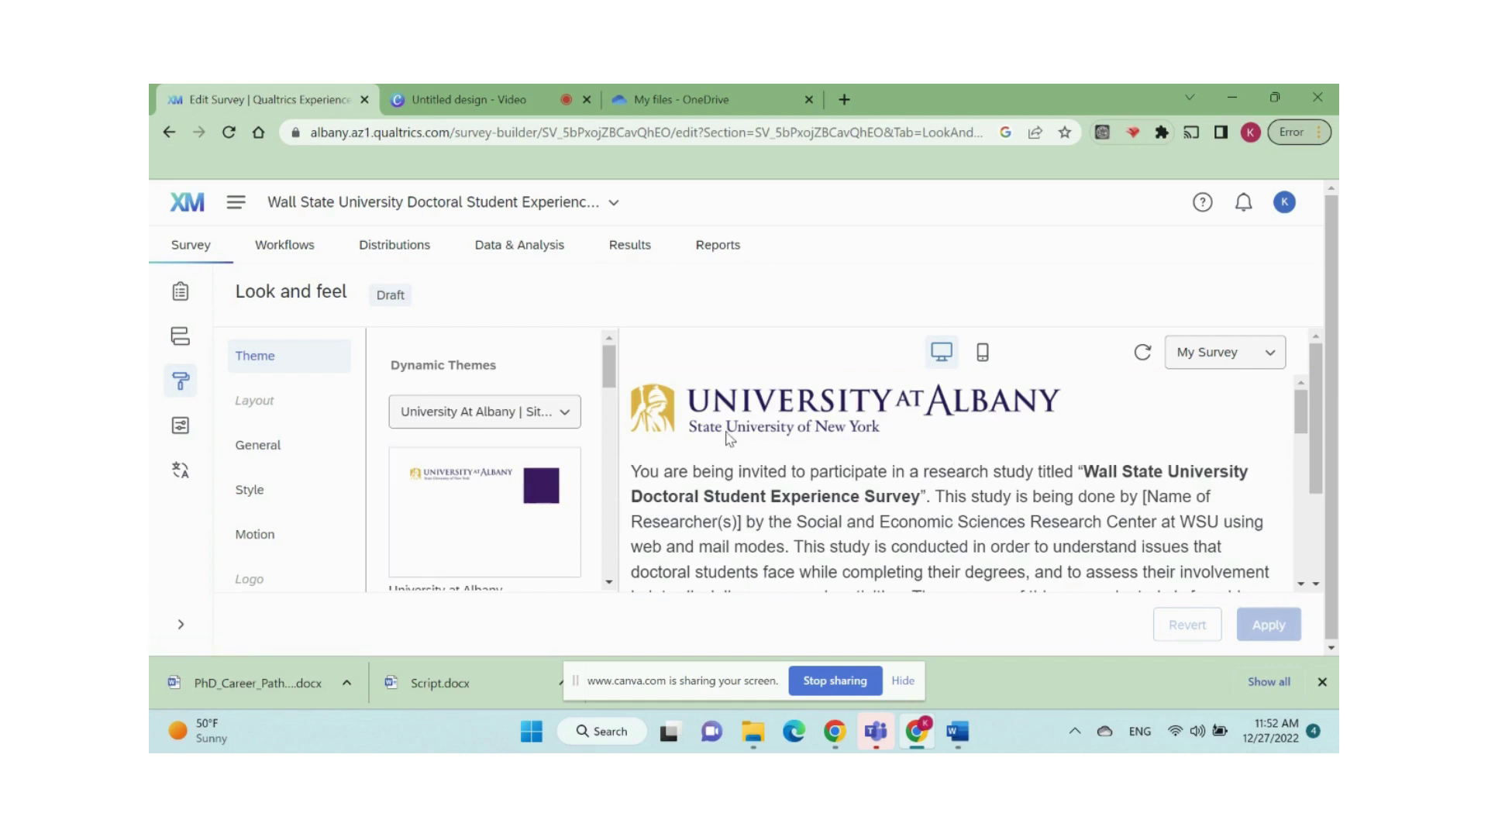
{"action": "scroll", "coordinate": [469, 486], "scroll_direction": "down", "scroll_amount": 3}
{"action": "left_click", "coordinate": [470, 486]}
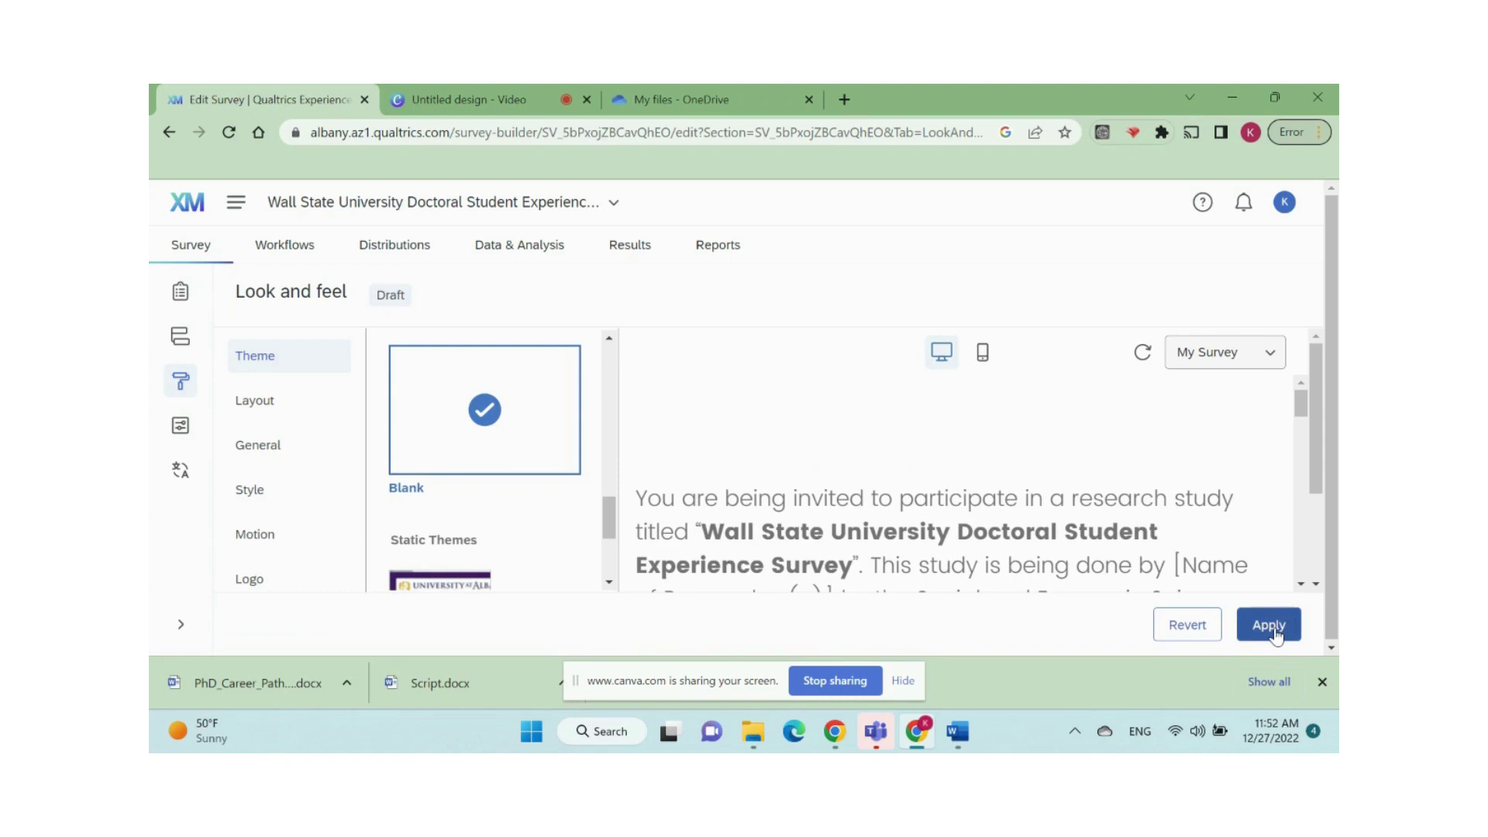
{"action": "left_click", "coordinate": [1271, 628]}
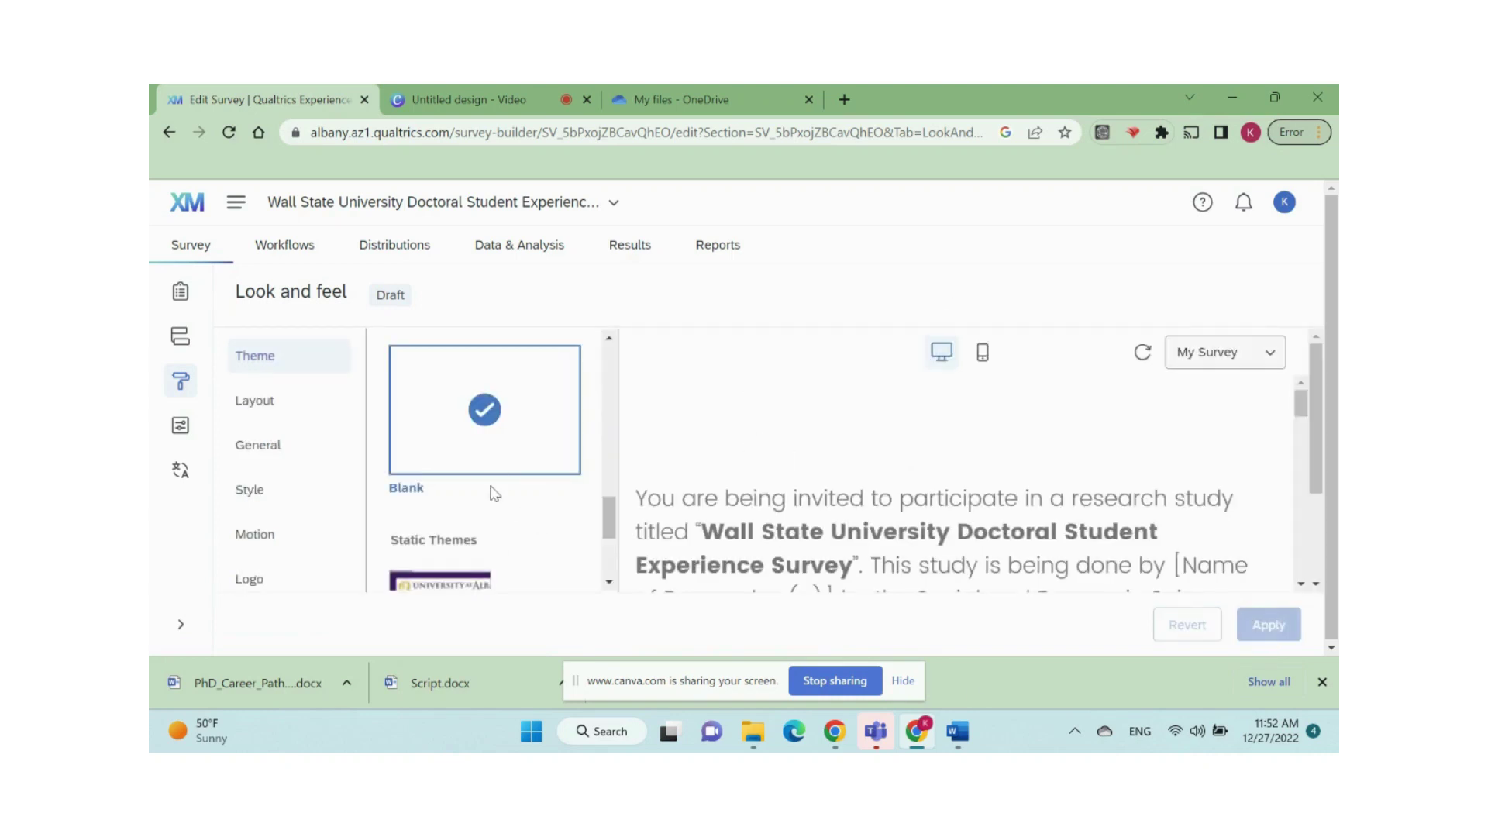
{"action": "scroll", "coordinate": [500, 500], "scroll_direction": "down", "scroll_amount": 4}
{"action": "left_click", "coordinate": [359, 477]}
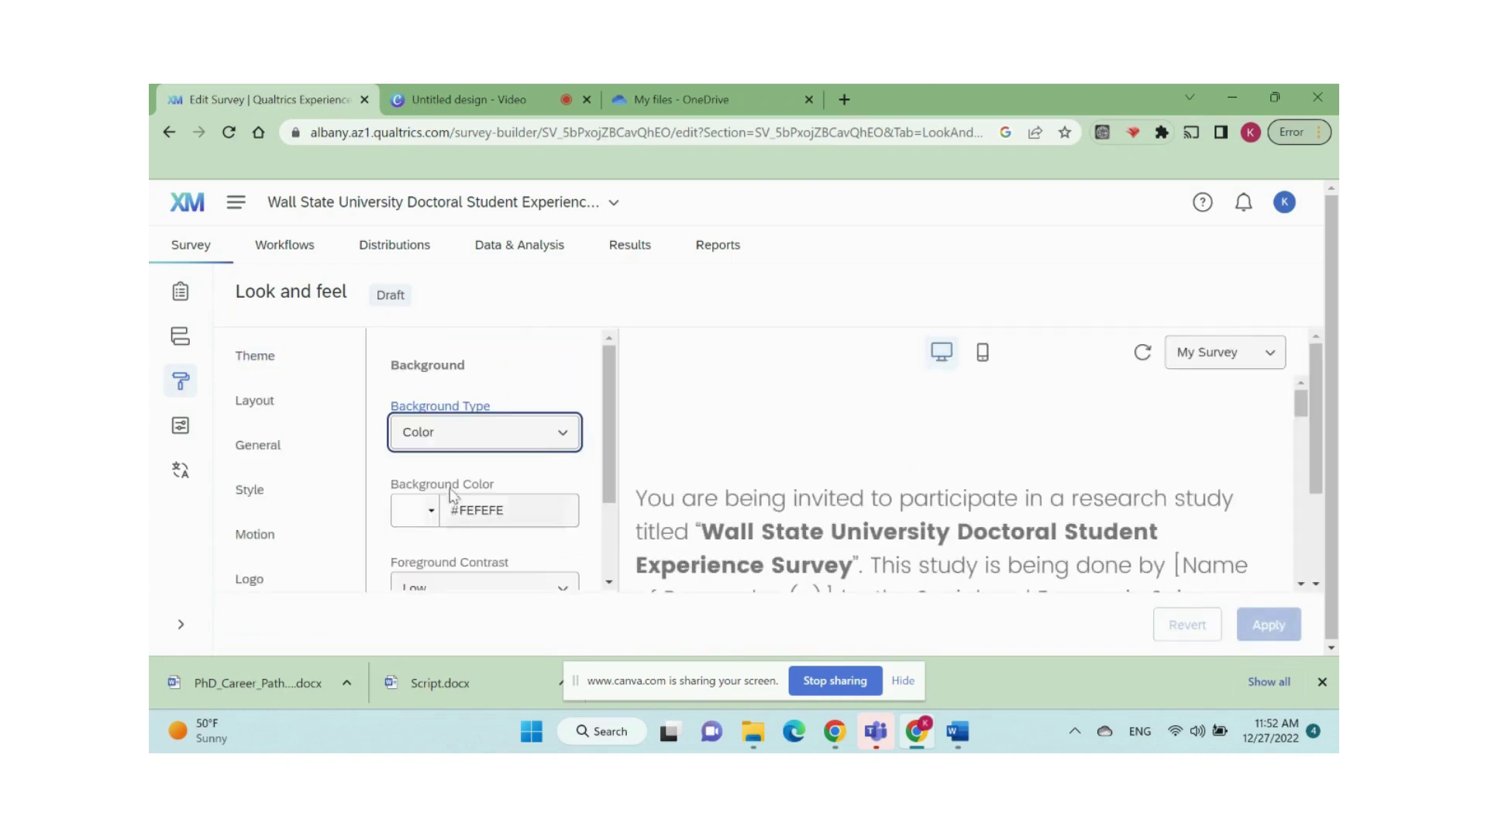
In Survey options > Responses, turn the Back button on.
{"action": "left_click", "coordinate": [182, 436]}
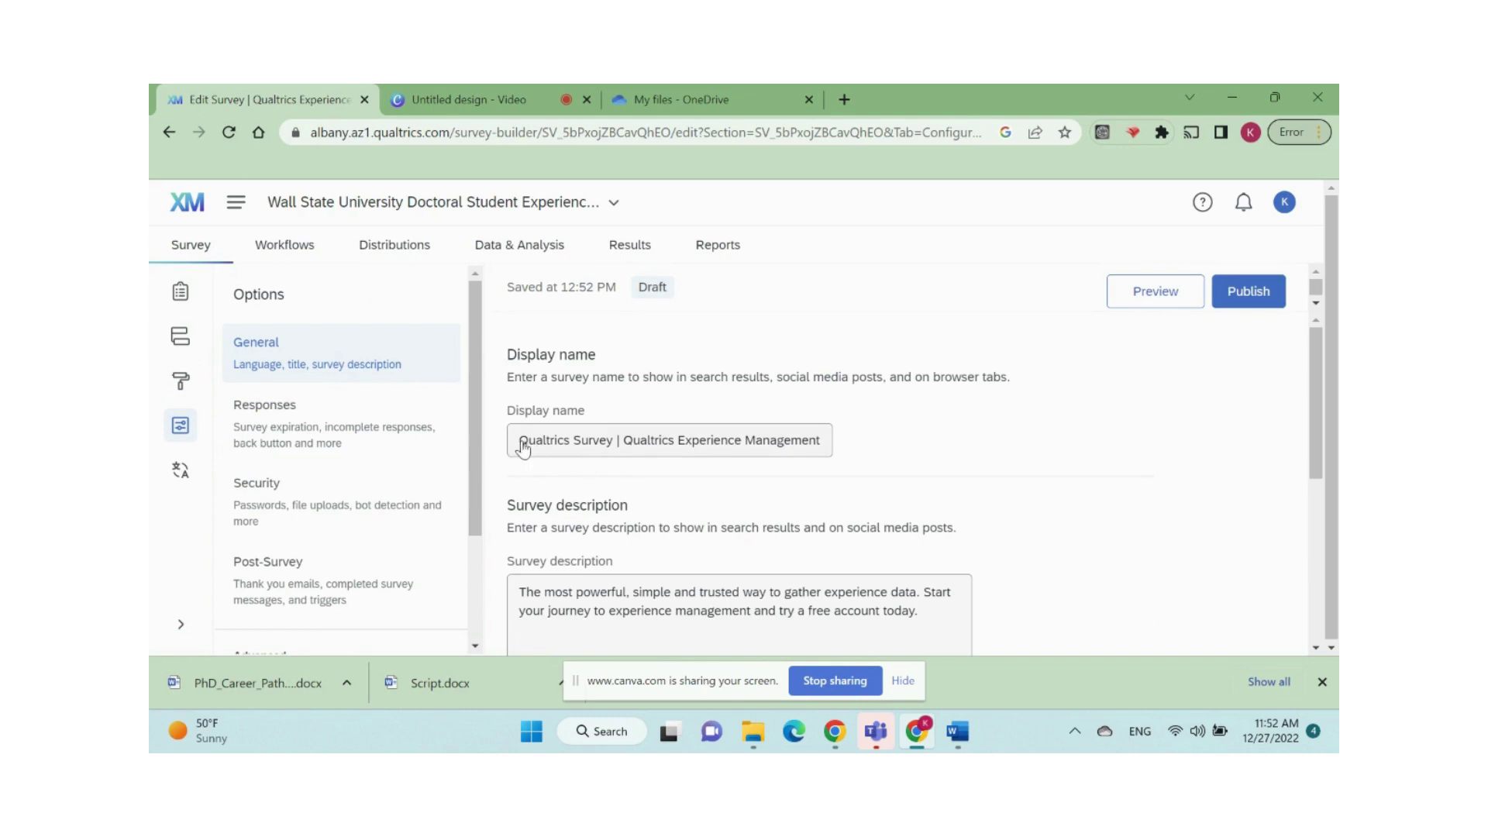
{"action": "scroll", "coordinate": [972, 428], "scroll_direction": "down", "scroll_amount": 3}
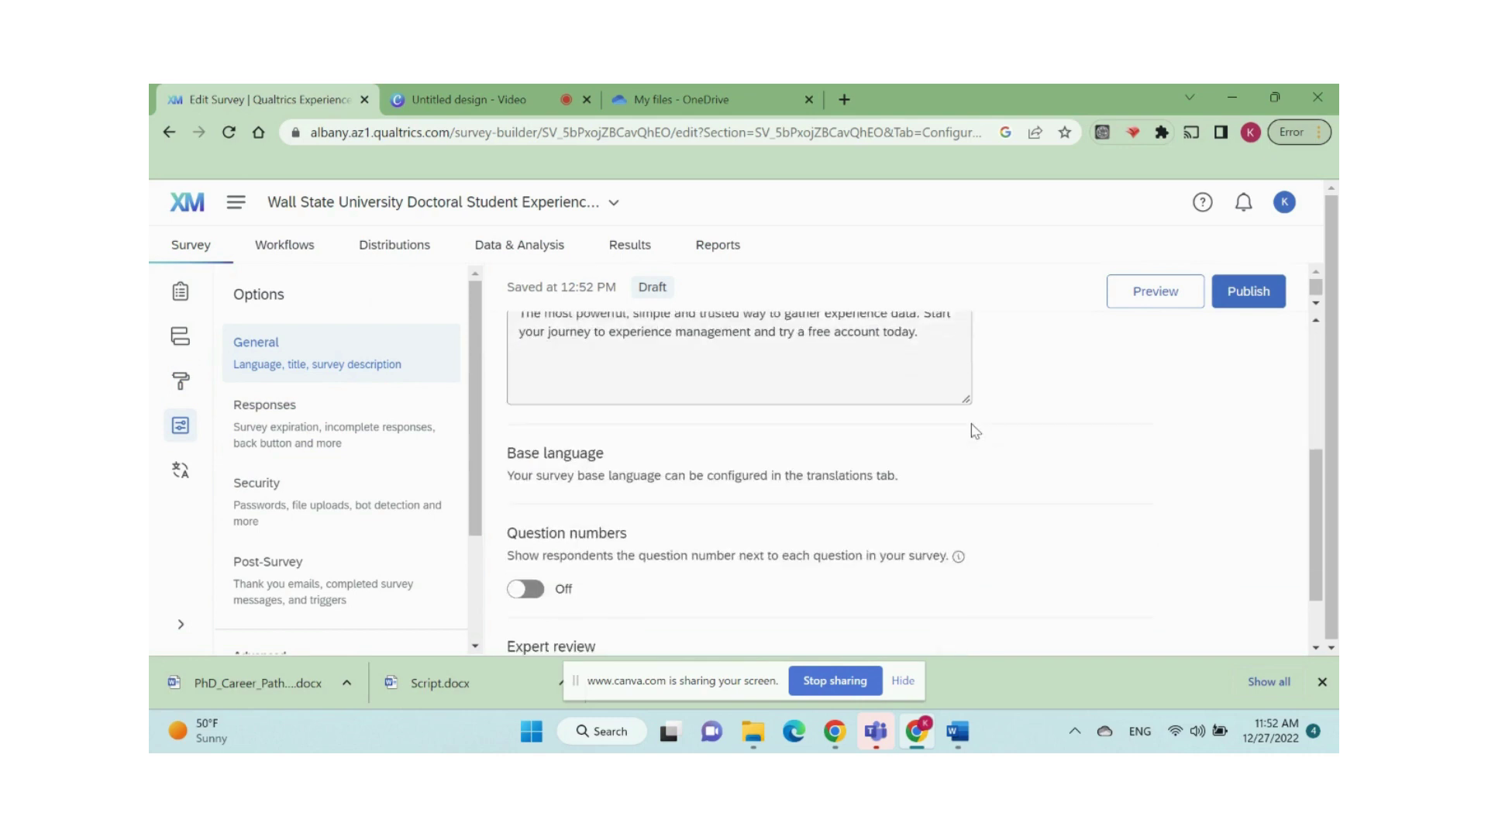
{"action": "scroll", "coordinate": [972, 428], "scroll_direction": "down", "scroll_amount": 1}
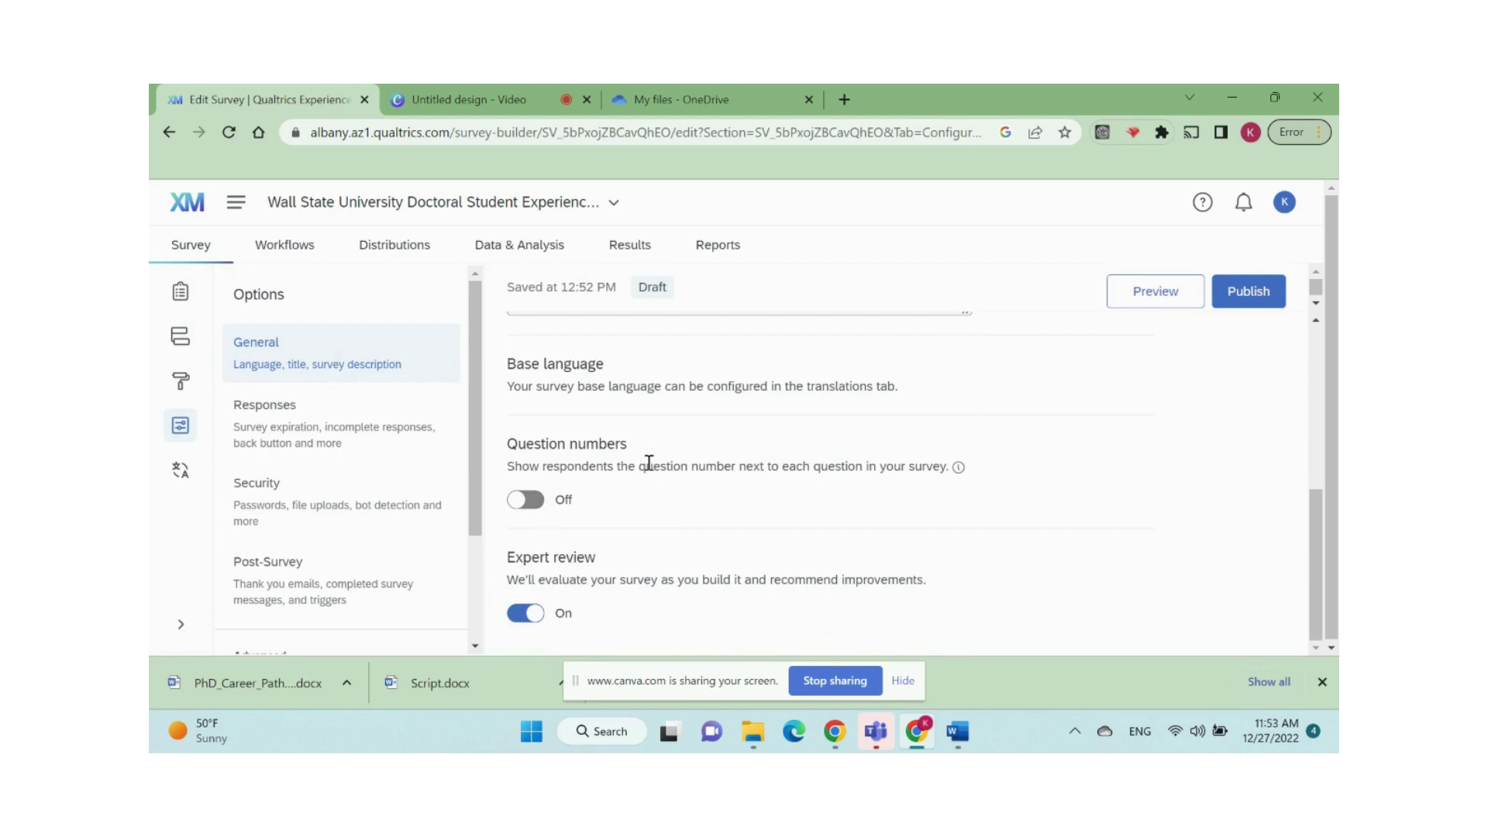
{"action": "left_click", "coordinate": [386, 442]}
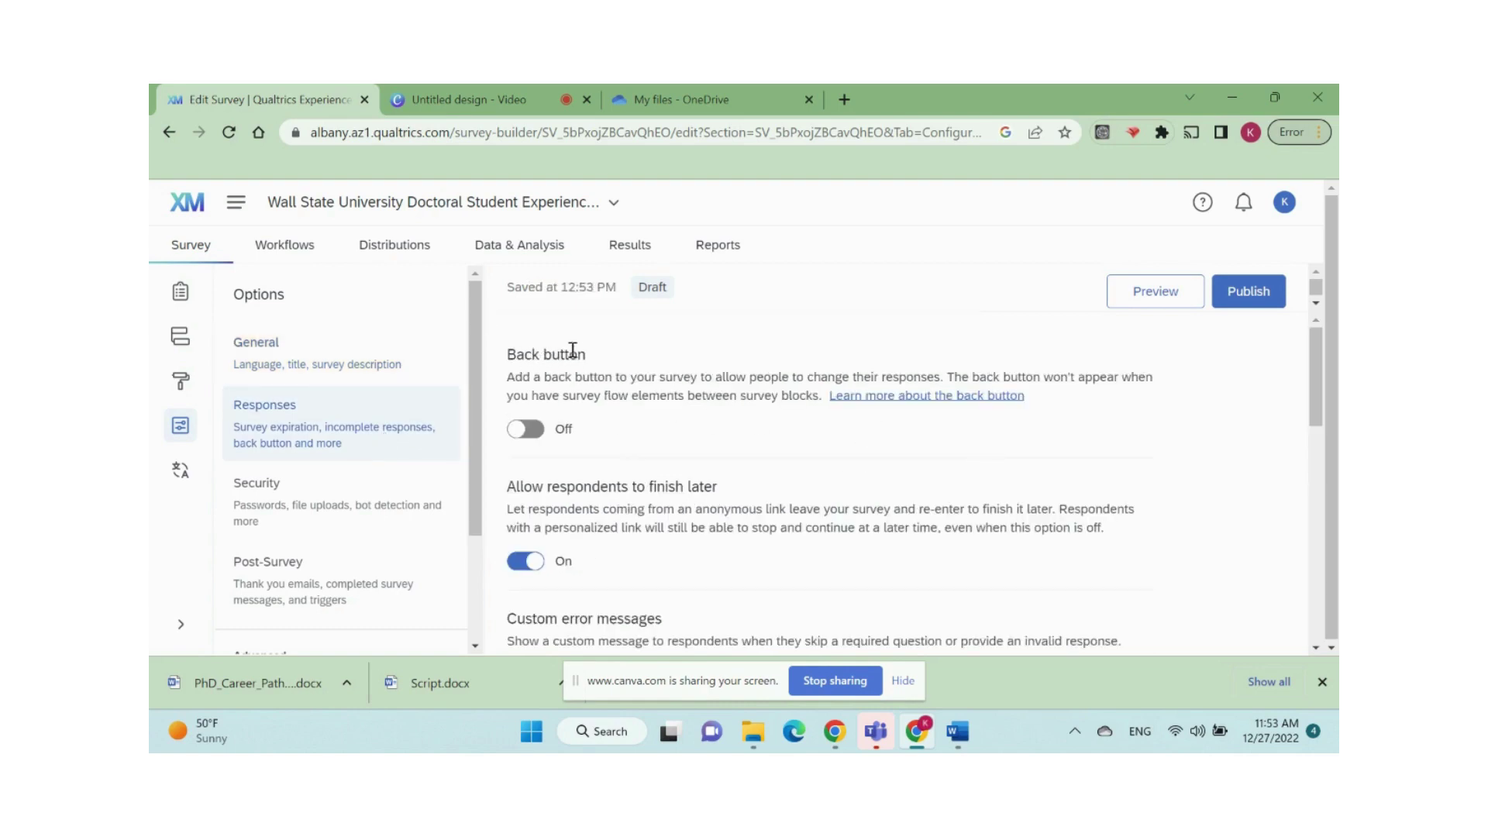
{"action": "left_click", "coordinate": [527, 429]}
Record incomplete responses after 1 Month instead of 1 Week.
{"action": "scroll", "coordinate": [762, 515], "scroll_direction": "down", "scroll_amount": 1}
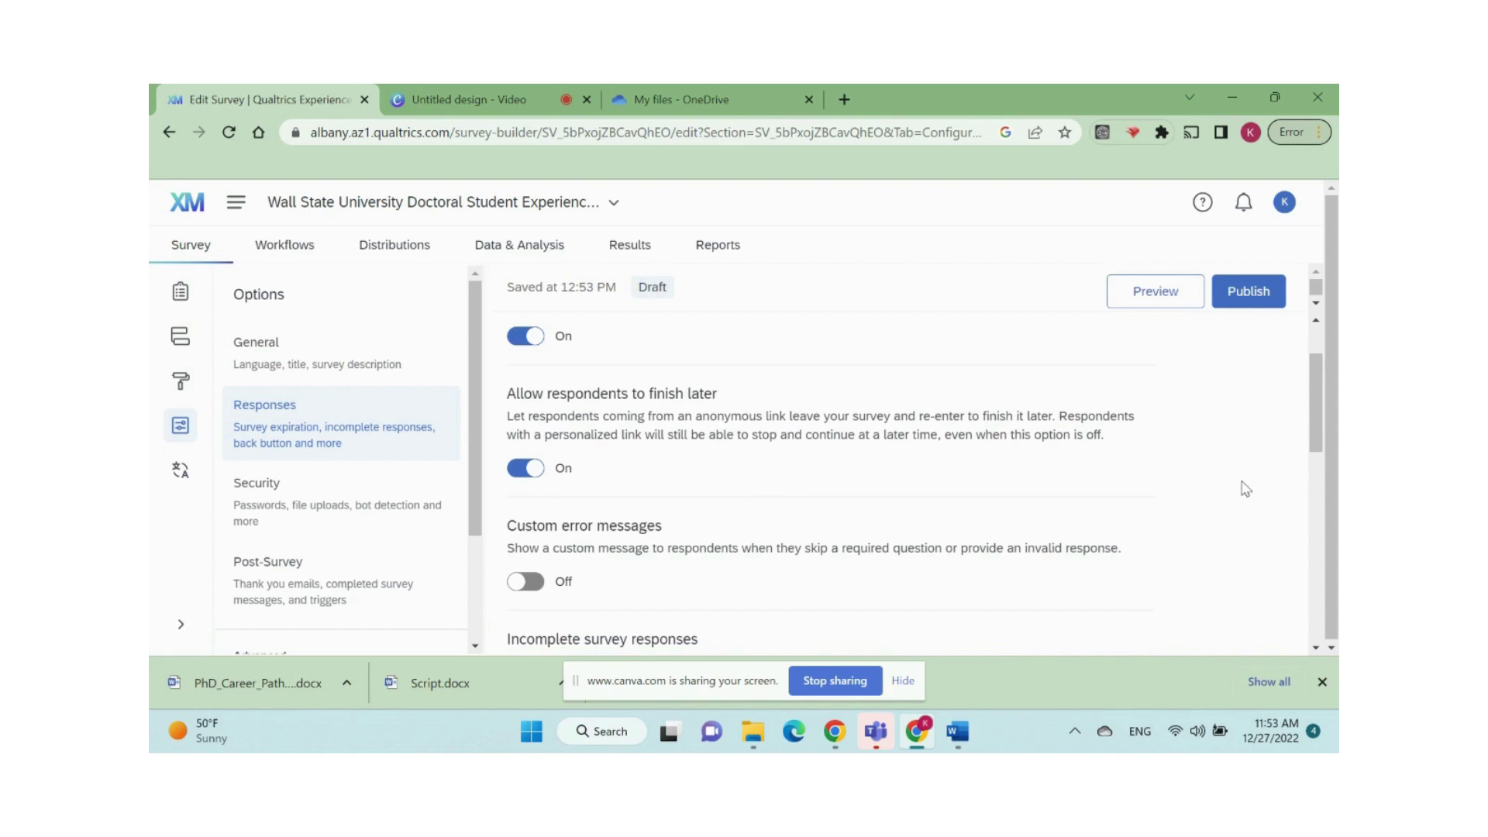
{"action": "scroll", "coordinate": [1206, 518], "scroll_direction": "down", "scroll_amount": 1}
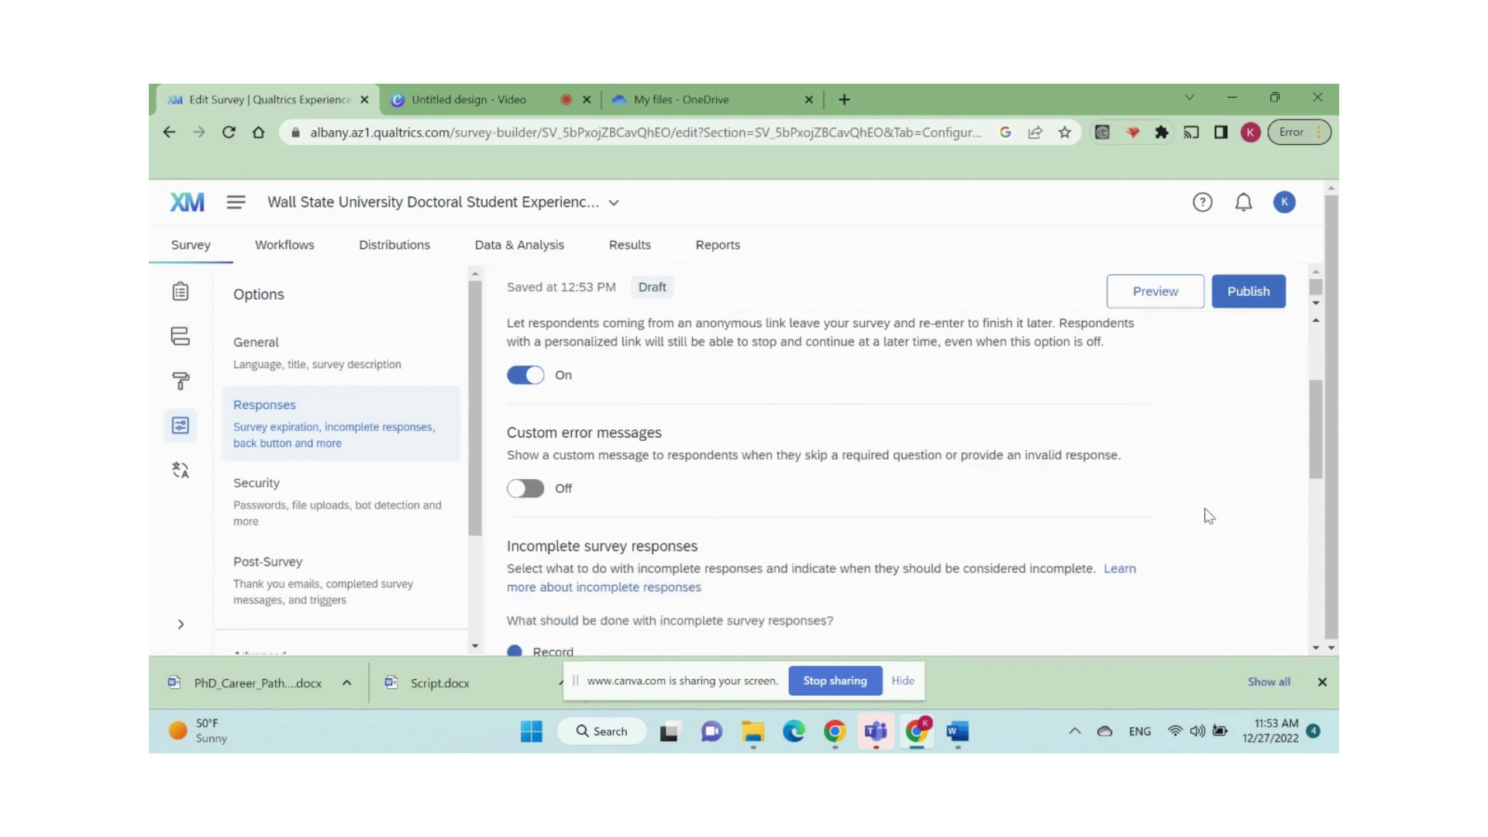
{"action": "scroll", "coordinate": [1207, 516], "scroll_direction": "up", "scroll_amount": 1}
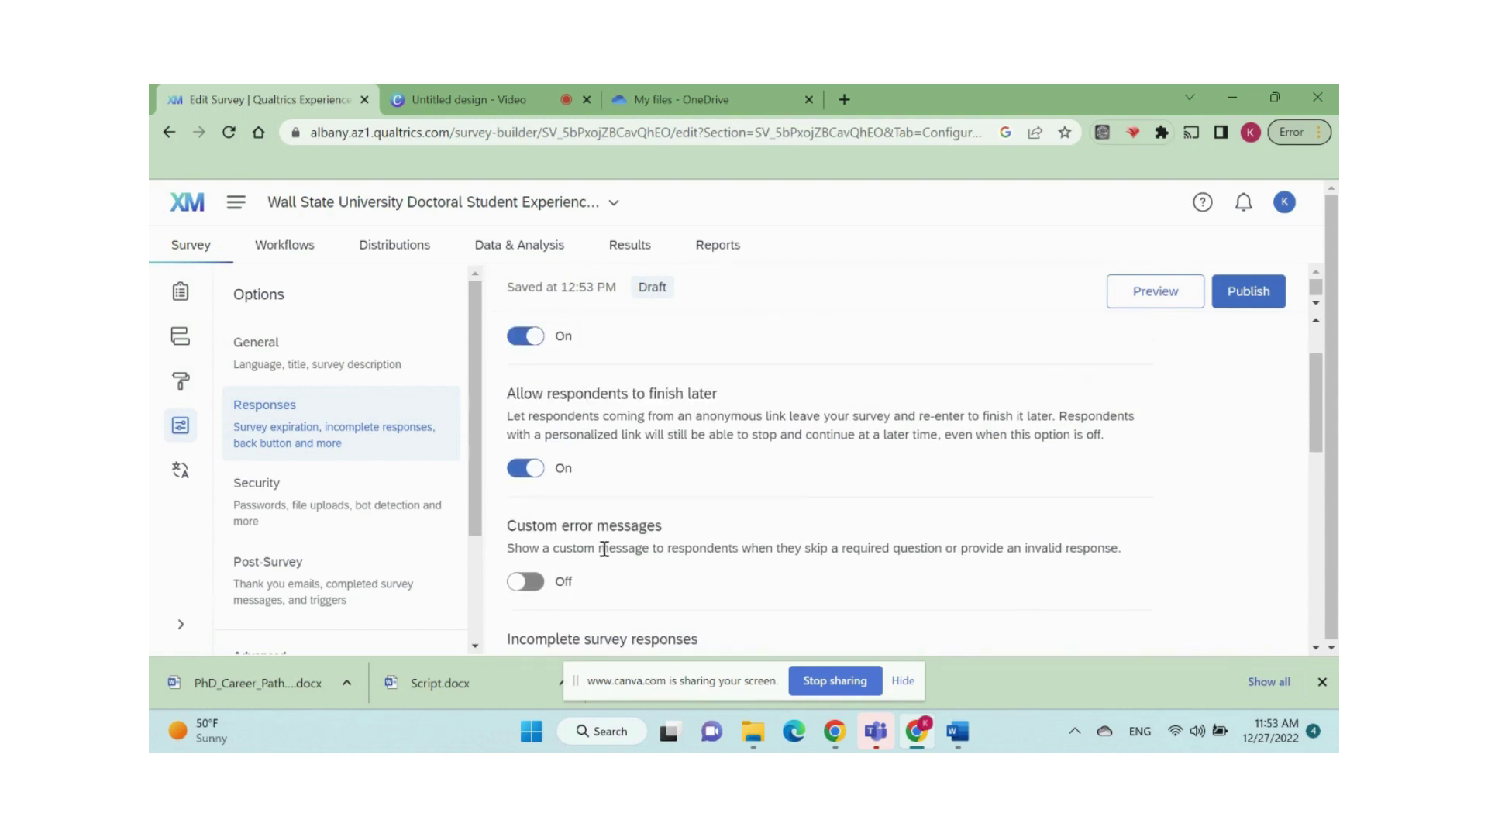
{"action": "scroll", "coordinate": [605, 548], "scroll_direction": "down", "scroll_amount": 2}
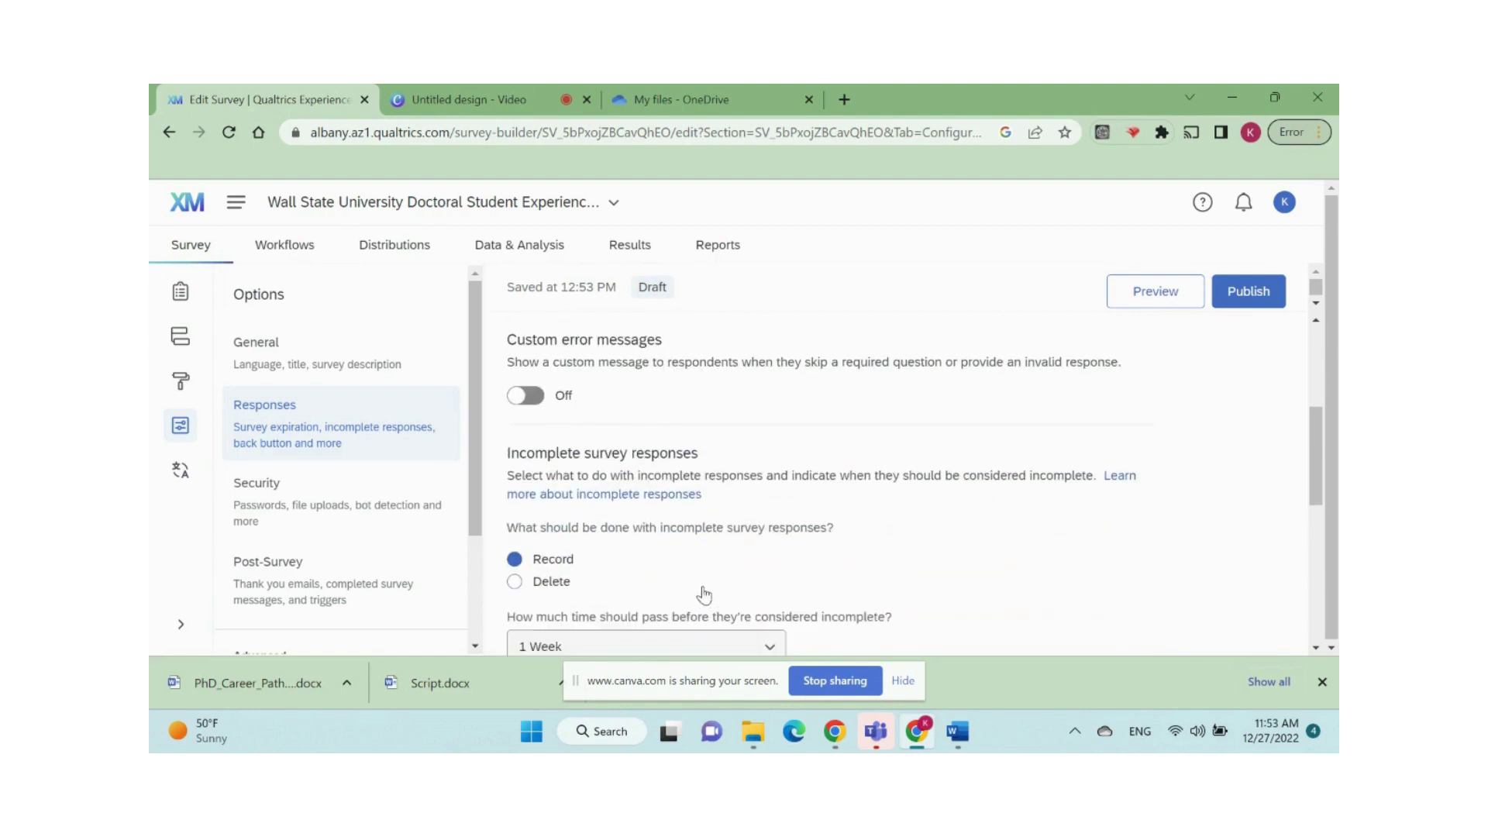
{"action": "scroll", "coordinate": [860, 535], "scroll_direction": "down", "scroll_amount": 1}
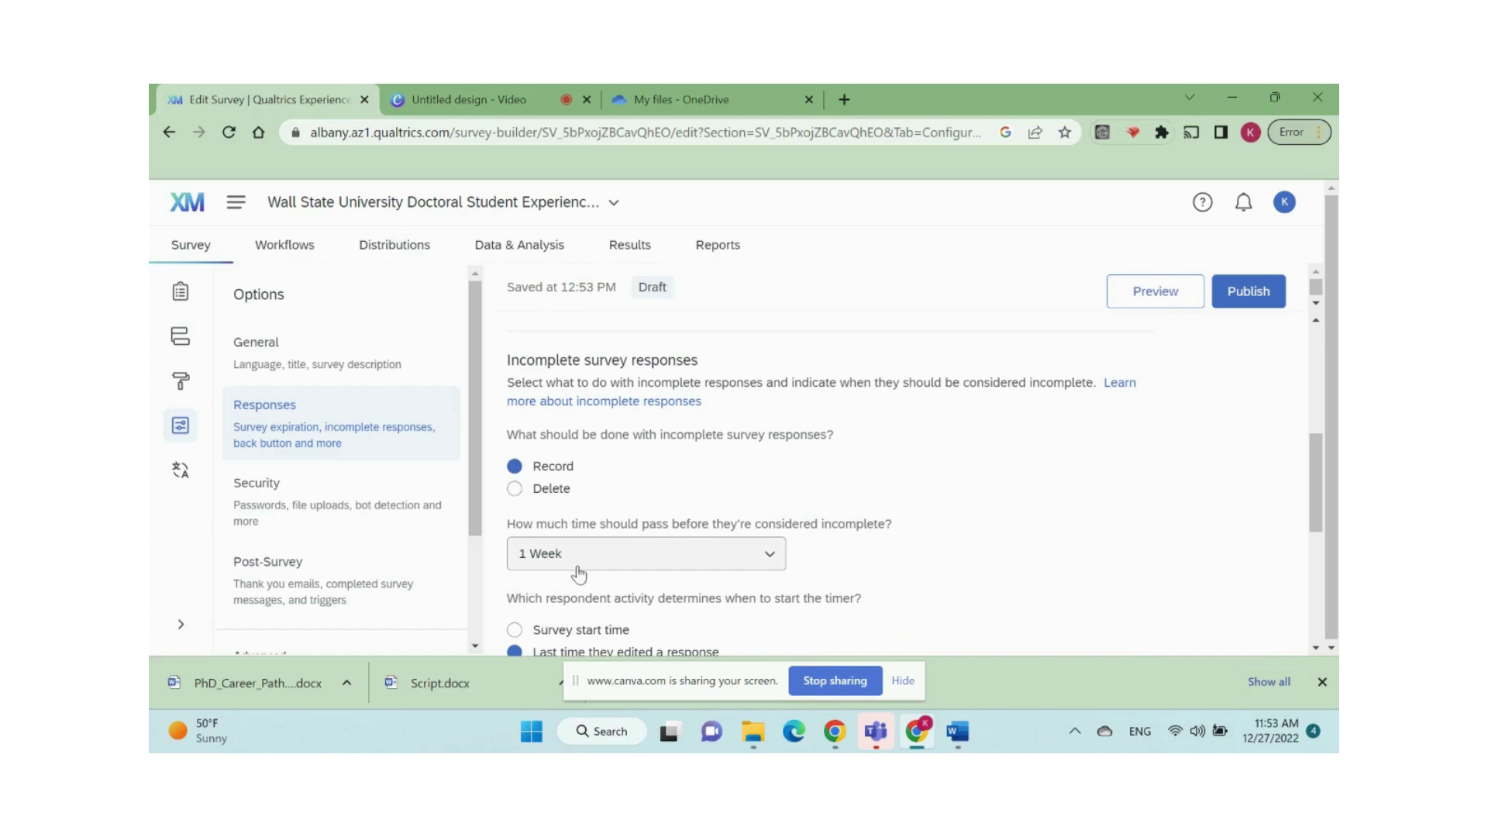
{"action": "left_click", "coordinate": [775, 562]}
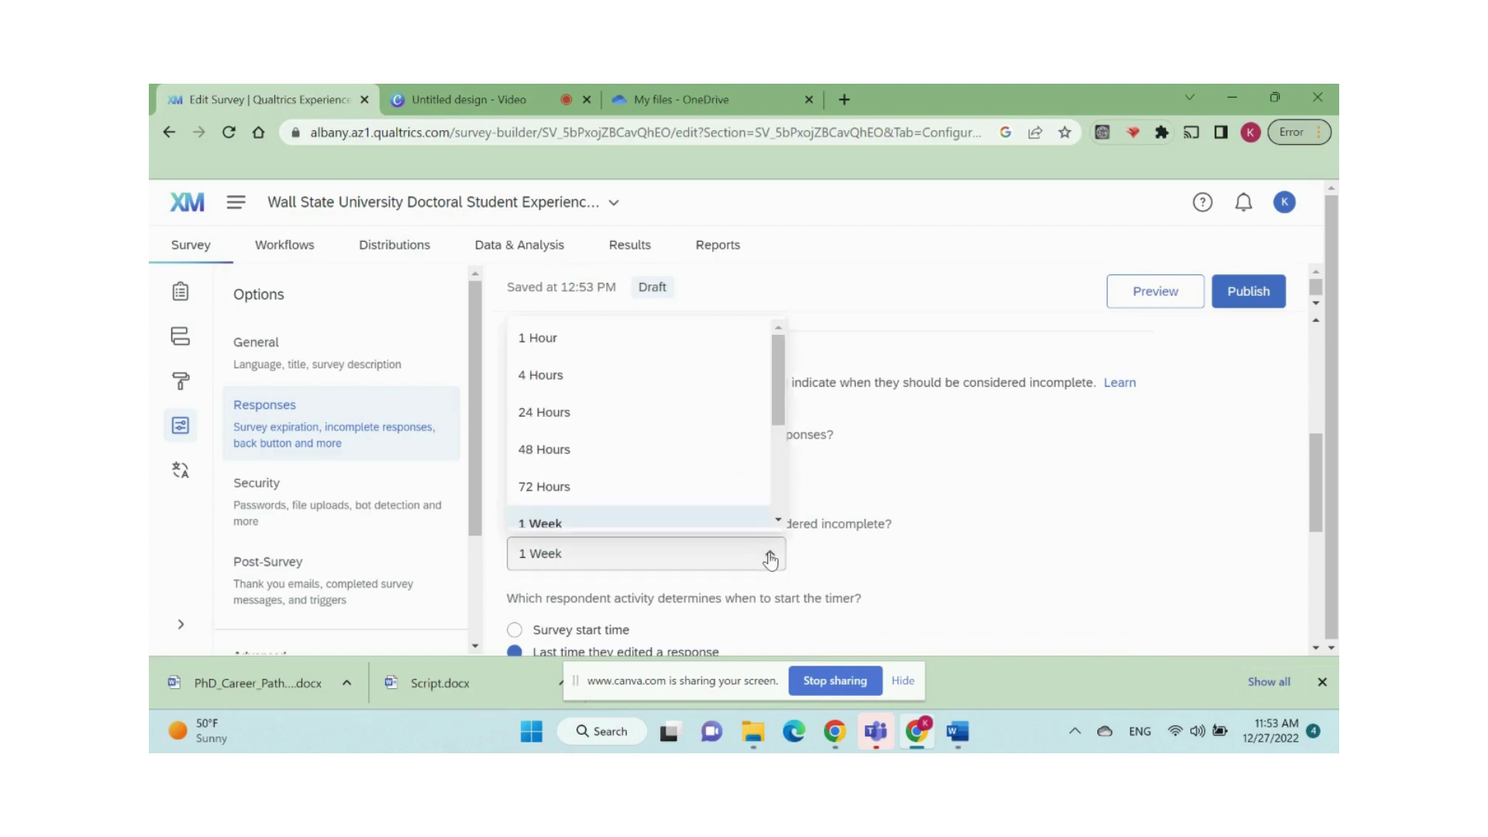
{"action": "scroll", "coordinate": [773, 463], "scroll_direction": "down", "scroll_amount": 2}
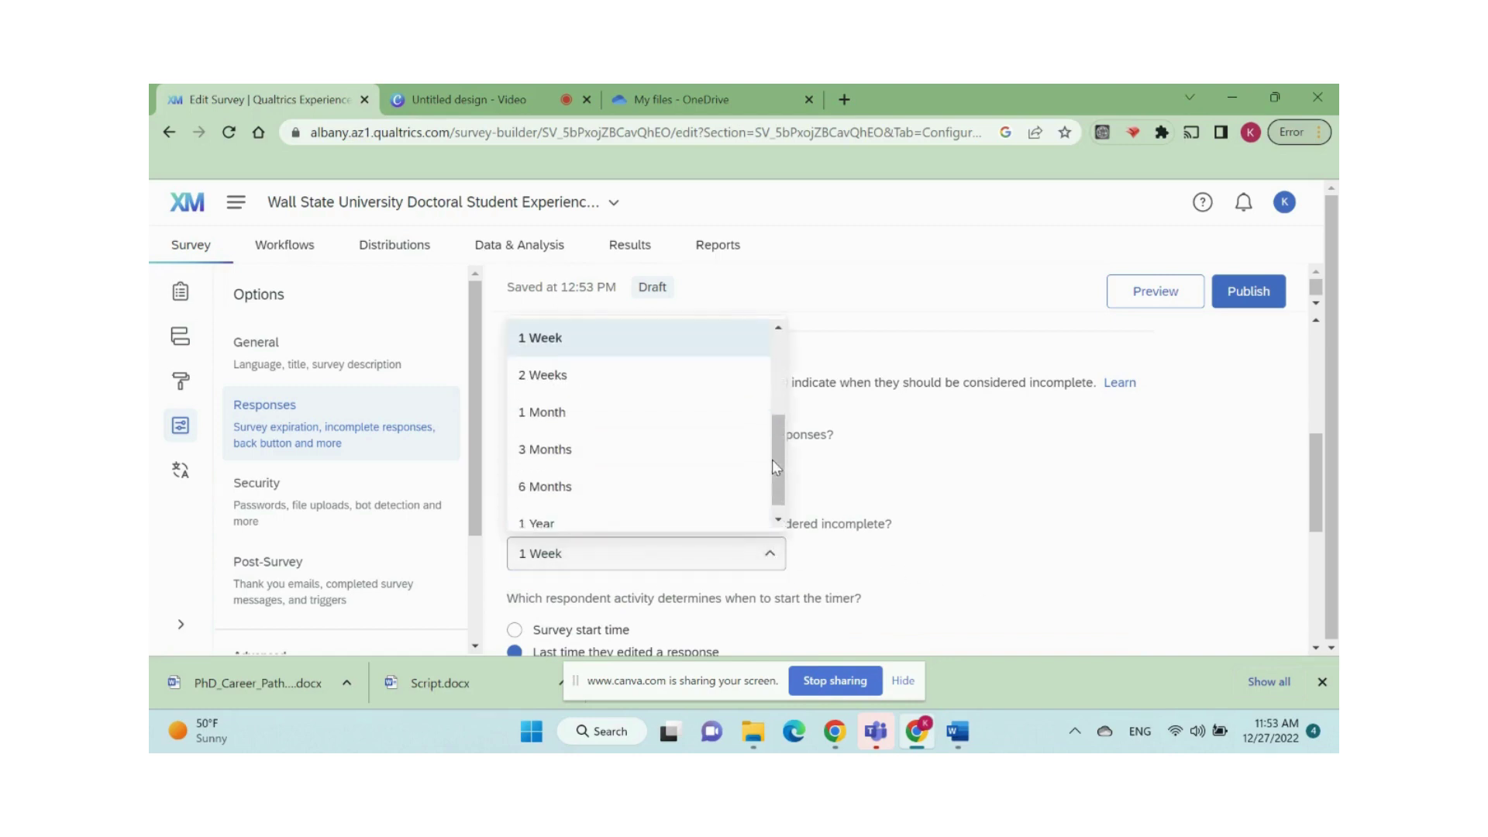
{"action": "left_click", "coordinate": [654, 412]}
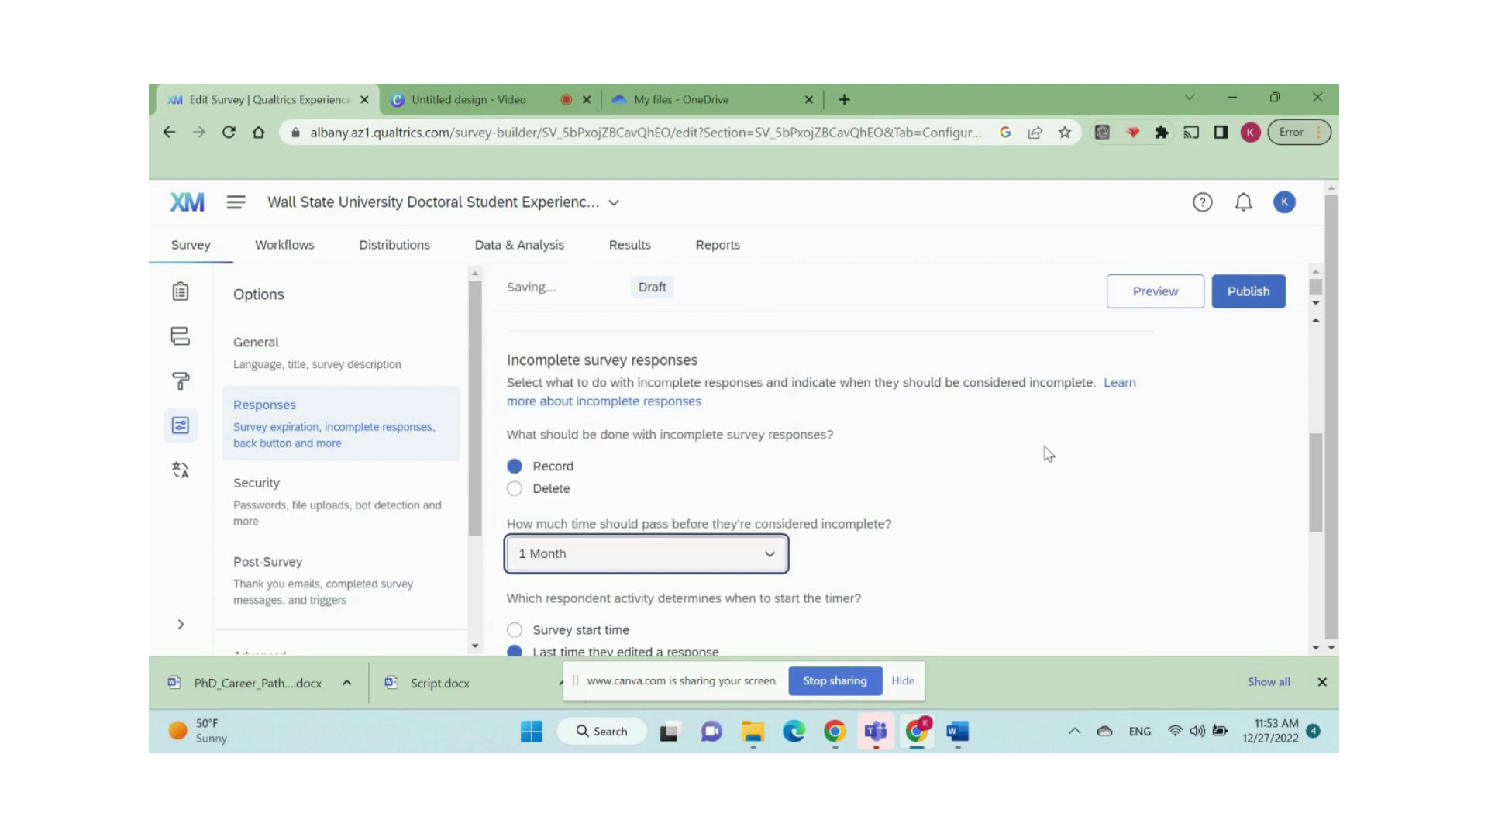
{"action": "scroll", "coordinate": [1050, 442], "scroll_direction": "down", "scroll_amount": 1}
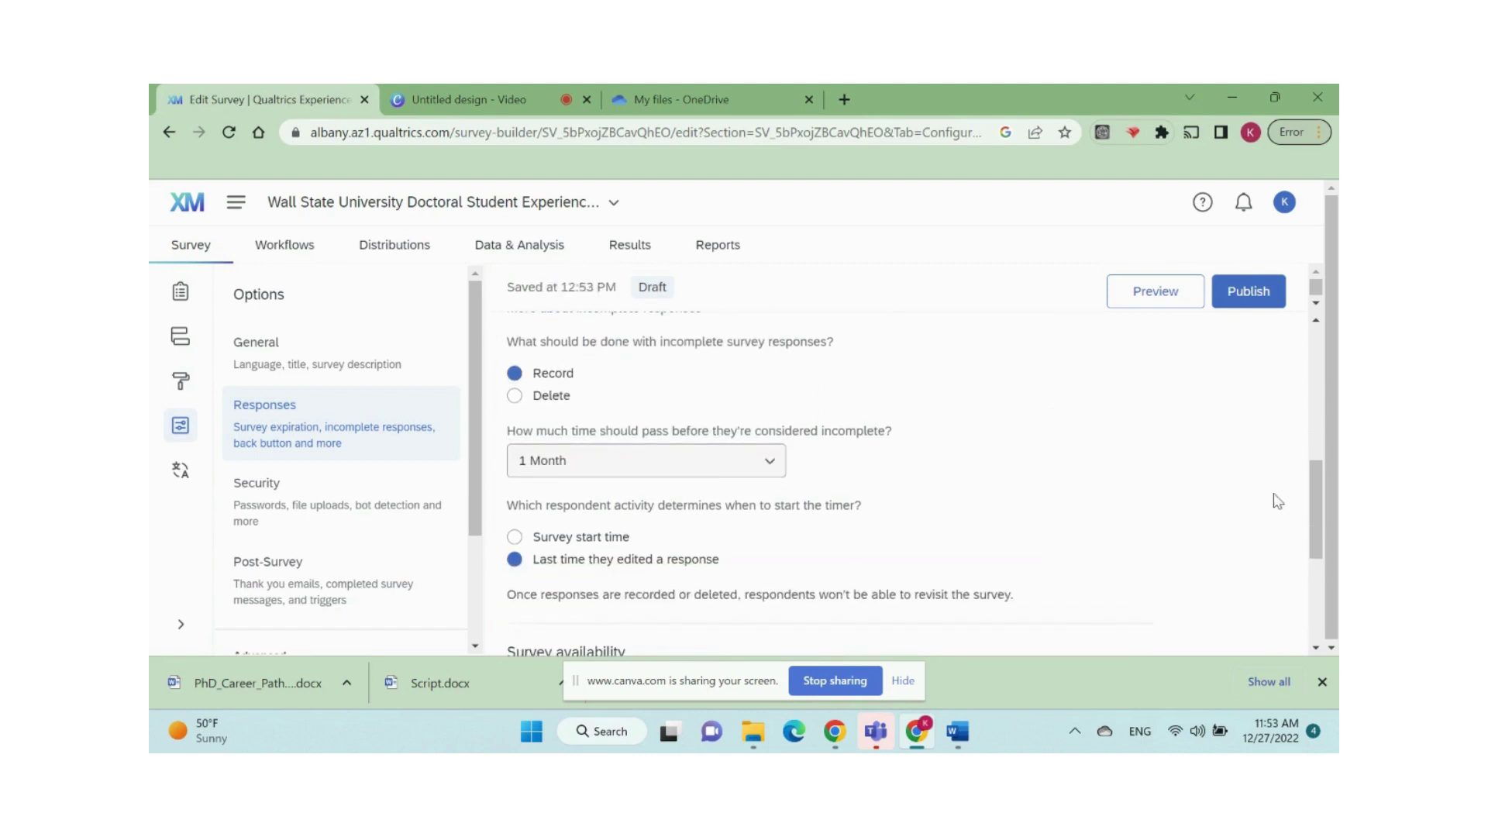
{"action": "left_click_drag", "start_coordinate": [1315, 491], "coordinate": [1316, 479]}
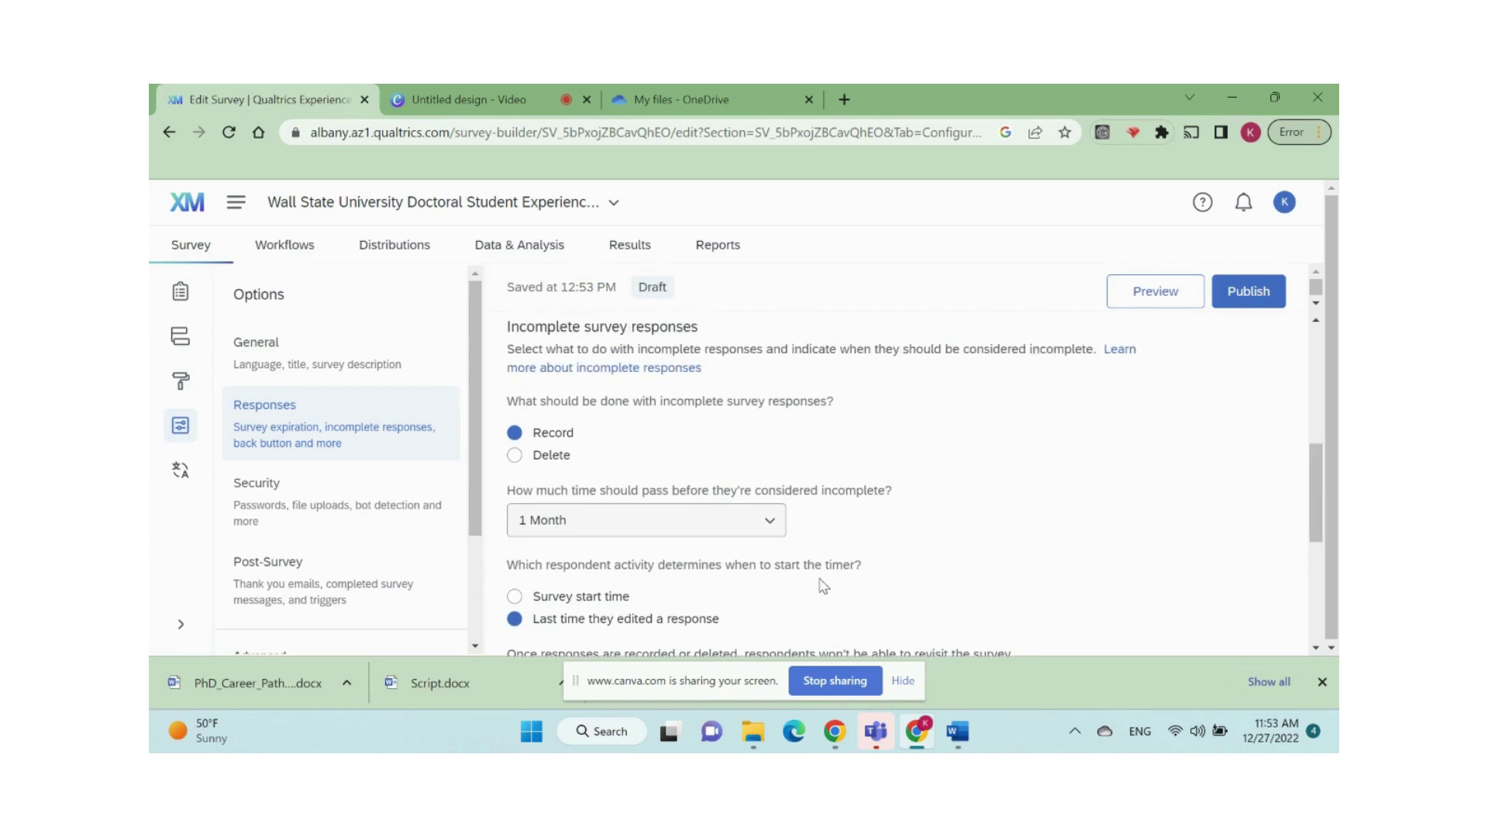
{"action": "scroll", "coordinate": [845, 550], "scroll_direction": "down", "scroll_amount": 1}
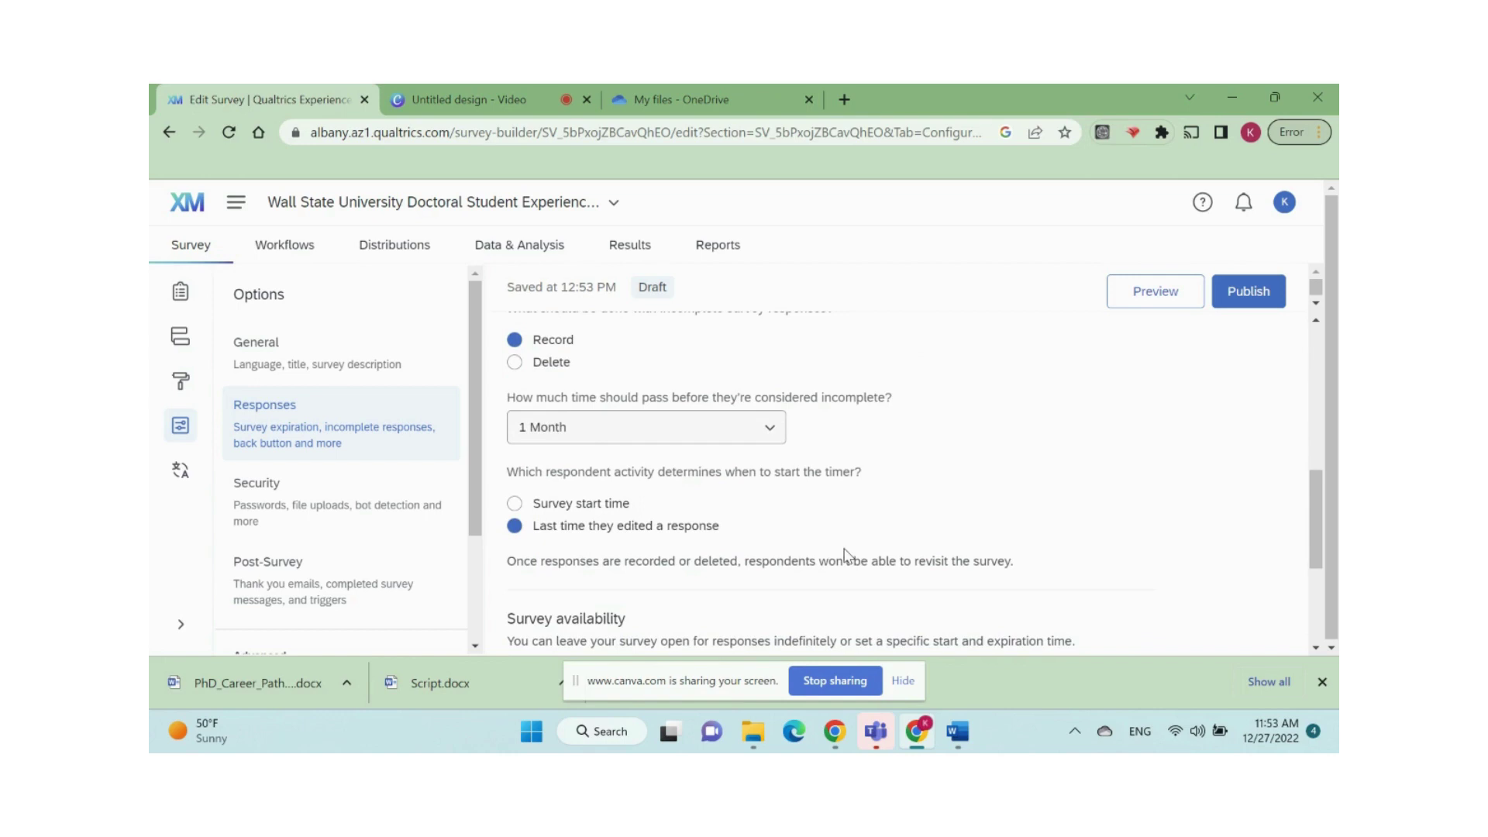
{"action": "scroll", "coordinate": [791, 527], "scroll_direction": "down", "scroll_amount": 2}
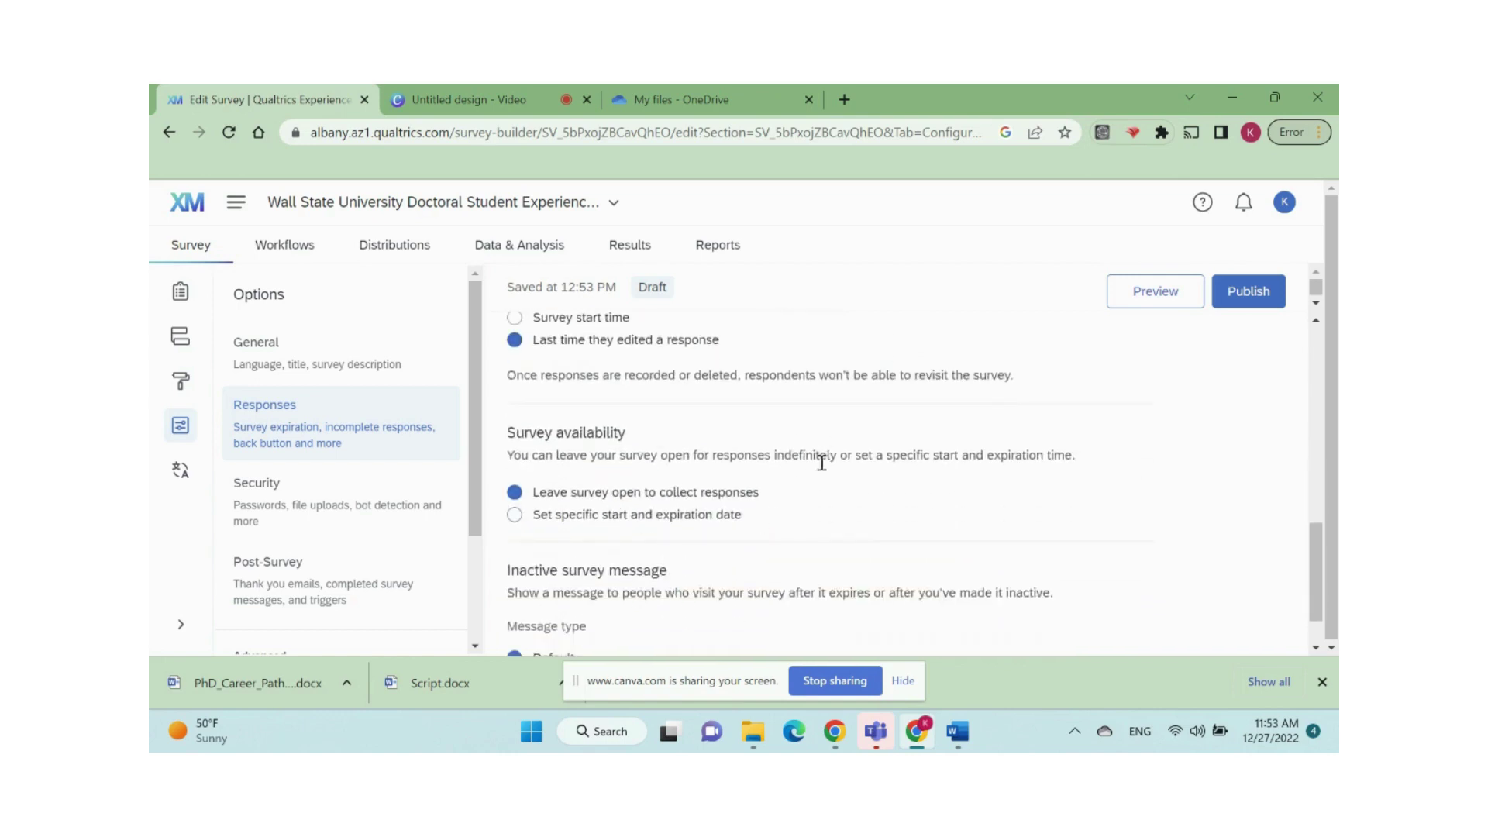
{"action": "scroll", "coordinate": [821, 463], "scroll_direction": "down", "scroll_amount": 1}
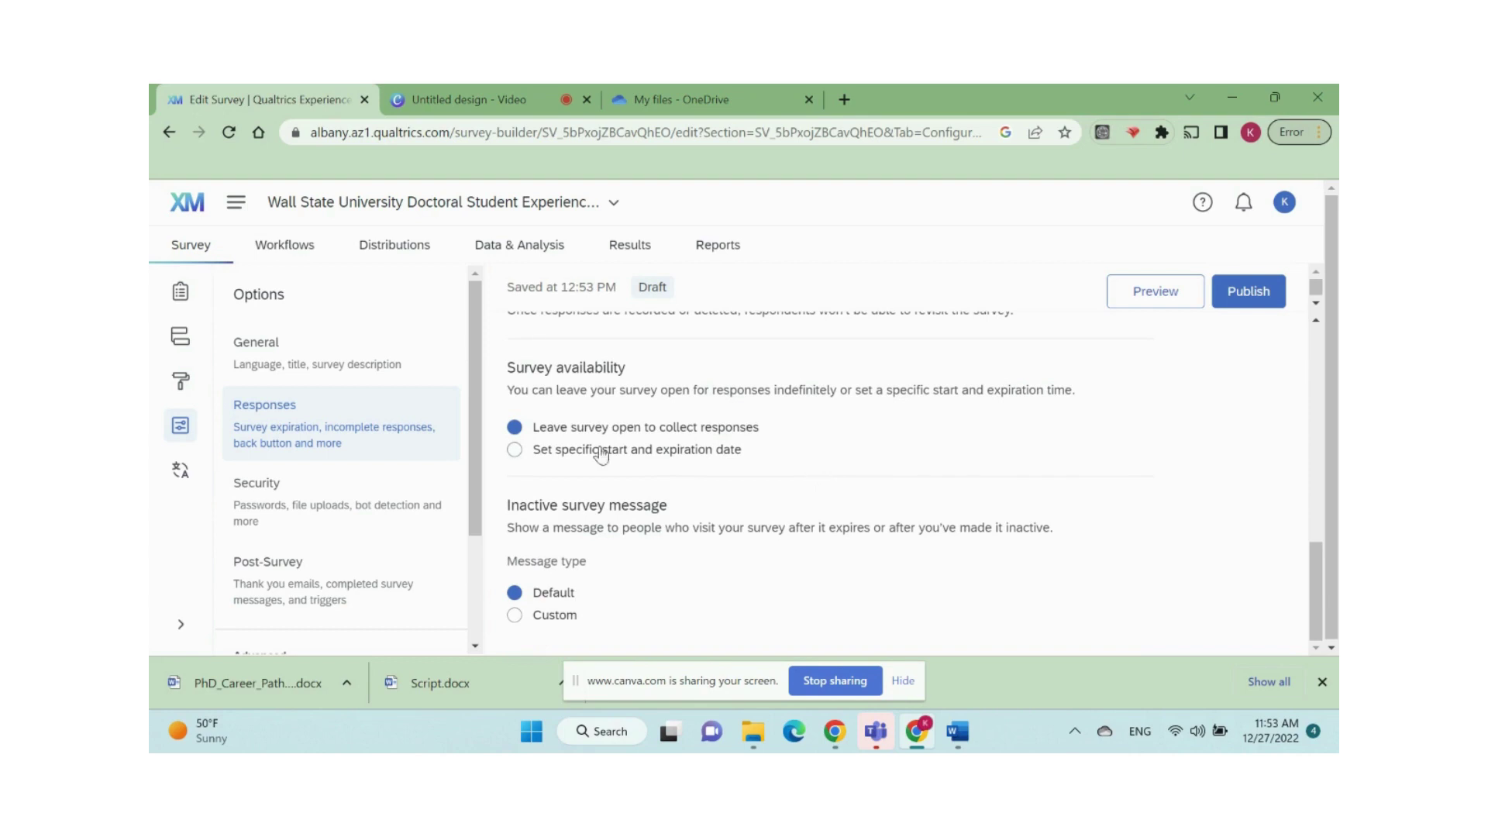
Review the Security and Post-Survey option sections.
{"action": "left_click", "coordinate": [384, 497]}
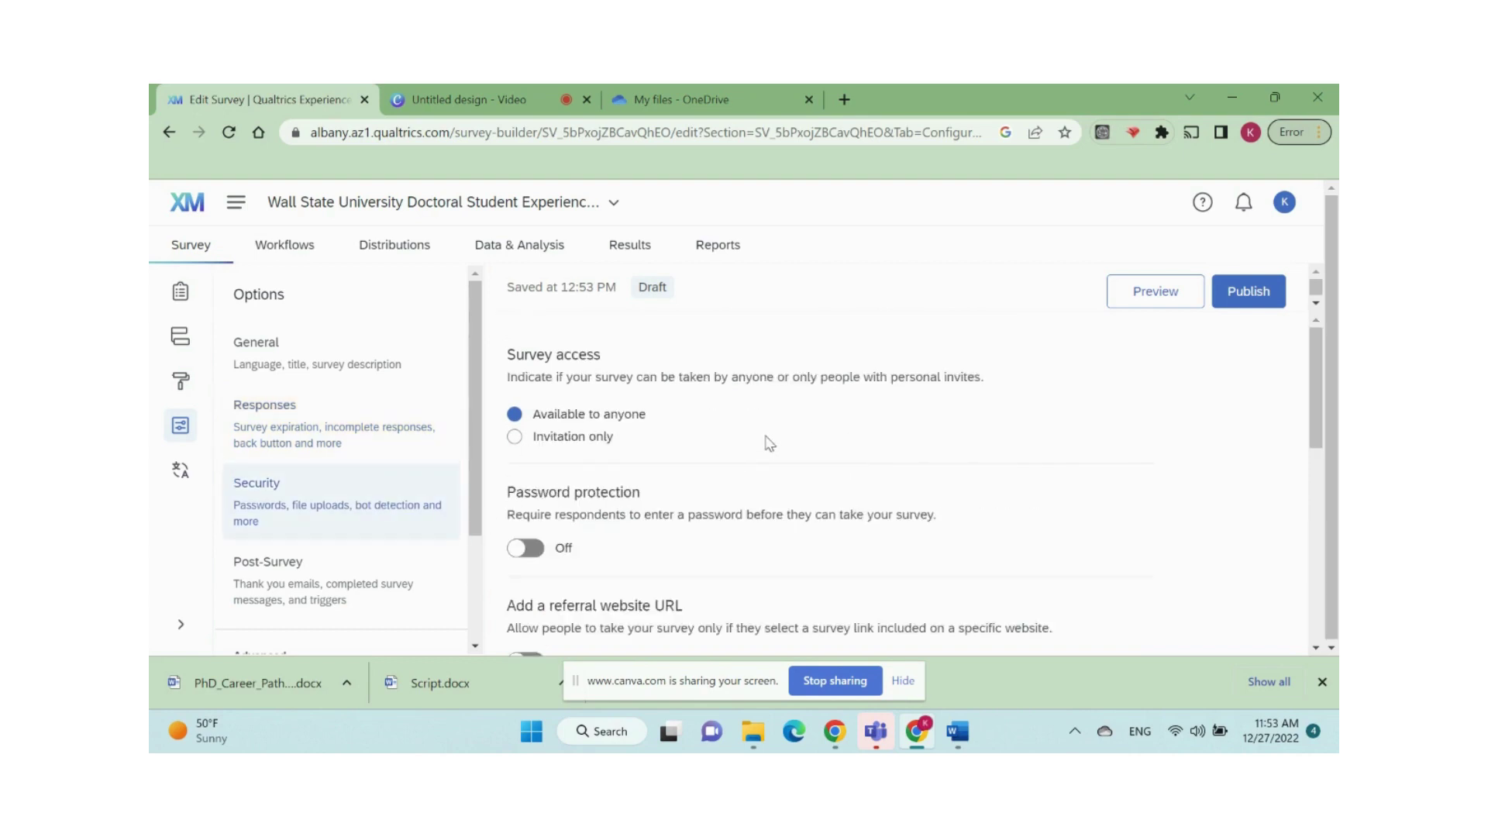
{"action": "scroll", "coordinate": [773, 486], "scroll_direction": "down", "scroll_amount": 5}
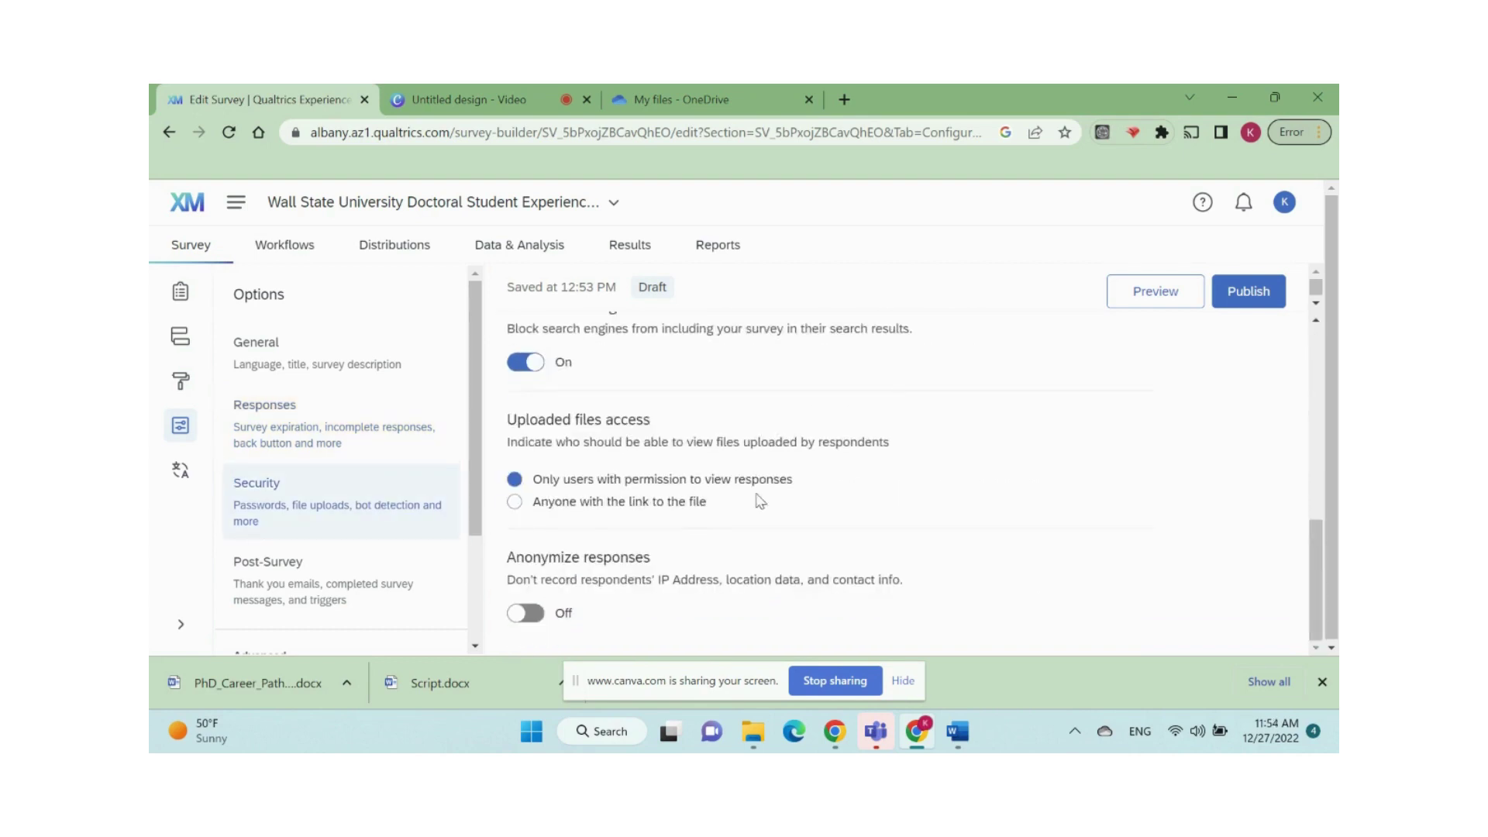
{"action": "left_click", "coordinate": [292, 600]}
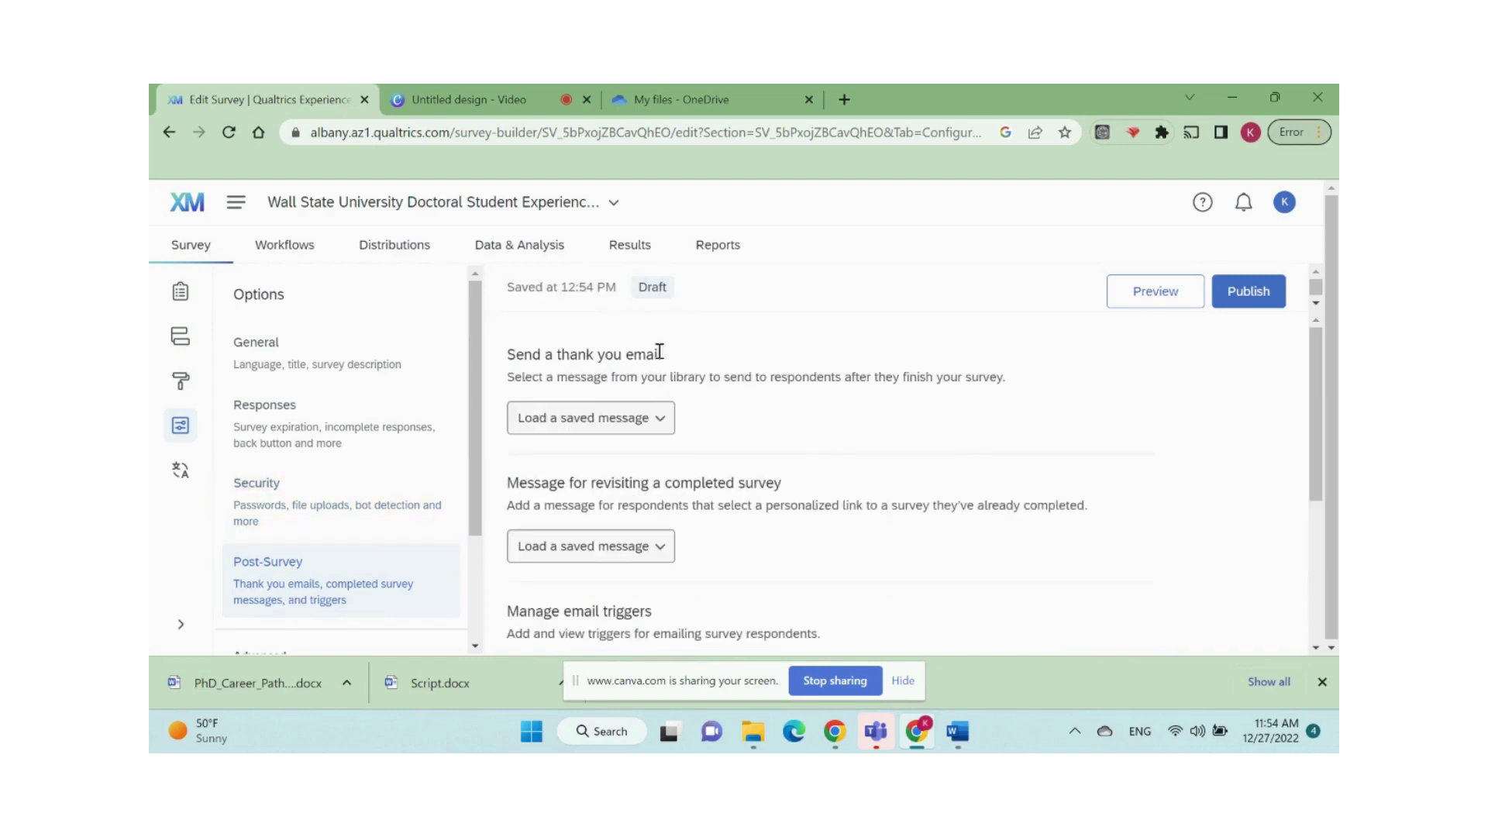
{"action": "scroll", "coordinate": [640, 474], "scroll_direction": "down", "scroll_amount": 2}
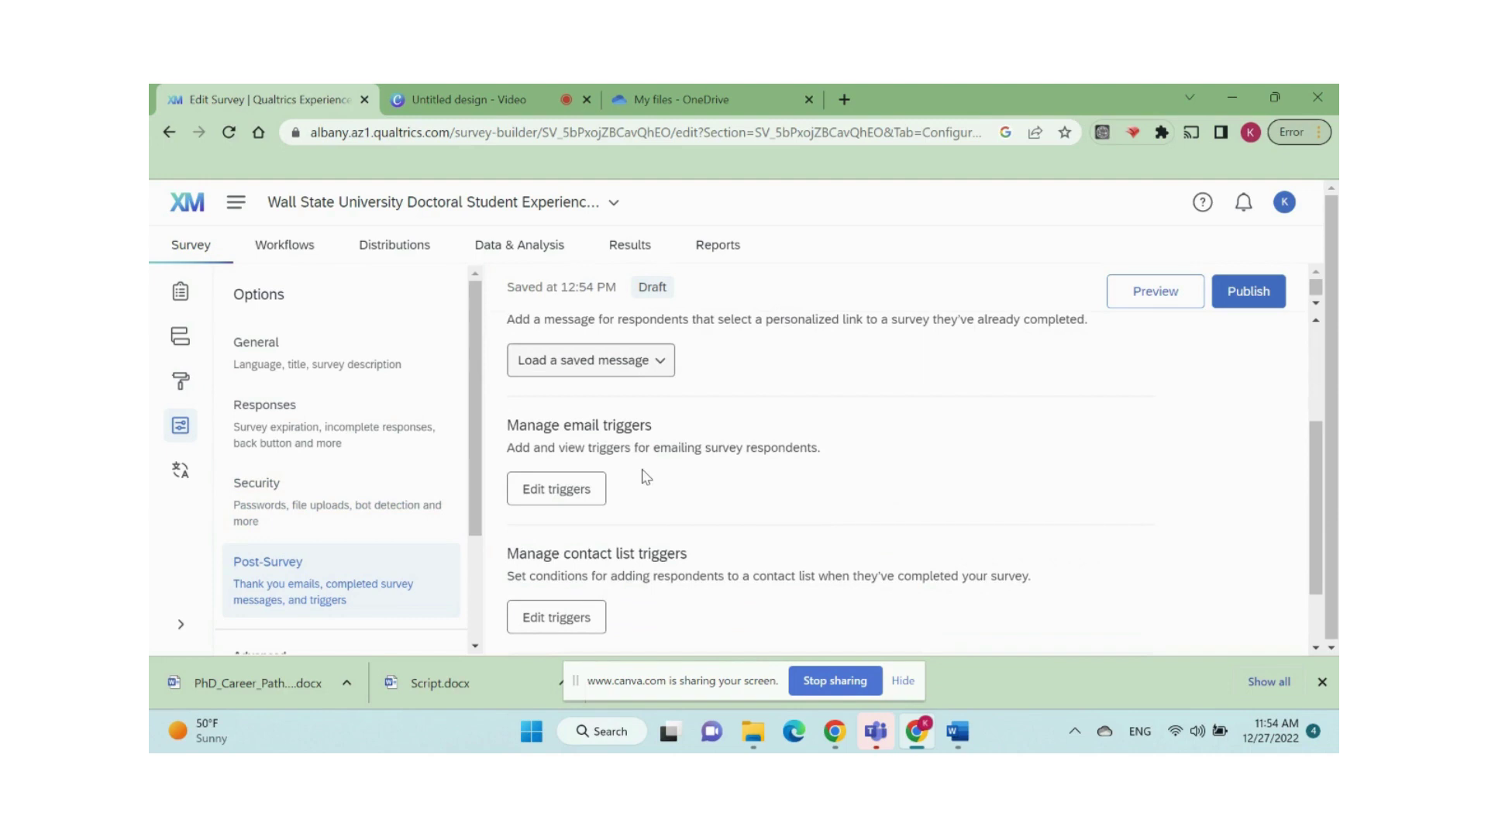
{"action": "scroll", "coordinate": [646, 474], "scroll_direction": "down", "scroll_amount": 1}
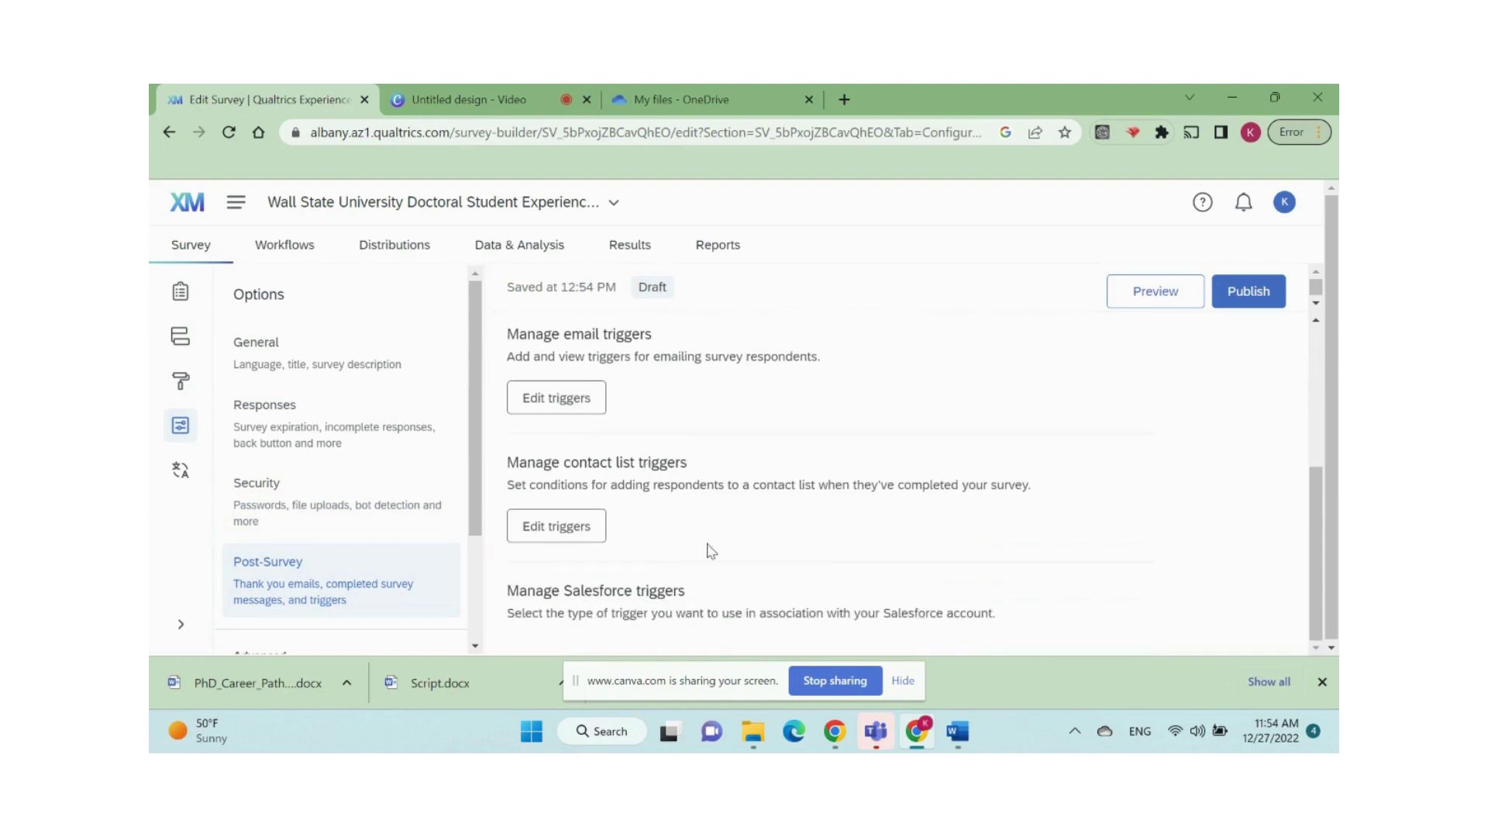
{"action": "scroll", "coordinate": [396, 565], "scroll_direction": "down", "scroll_amount": 2}
{"action": "scroll", "coordinate": [775, 465], "scroll_direction": "up", "scroll_amount": 3}
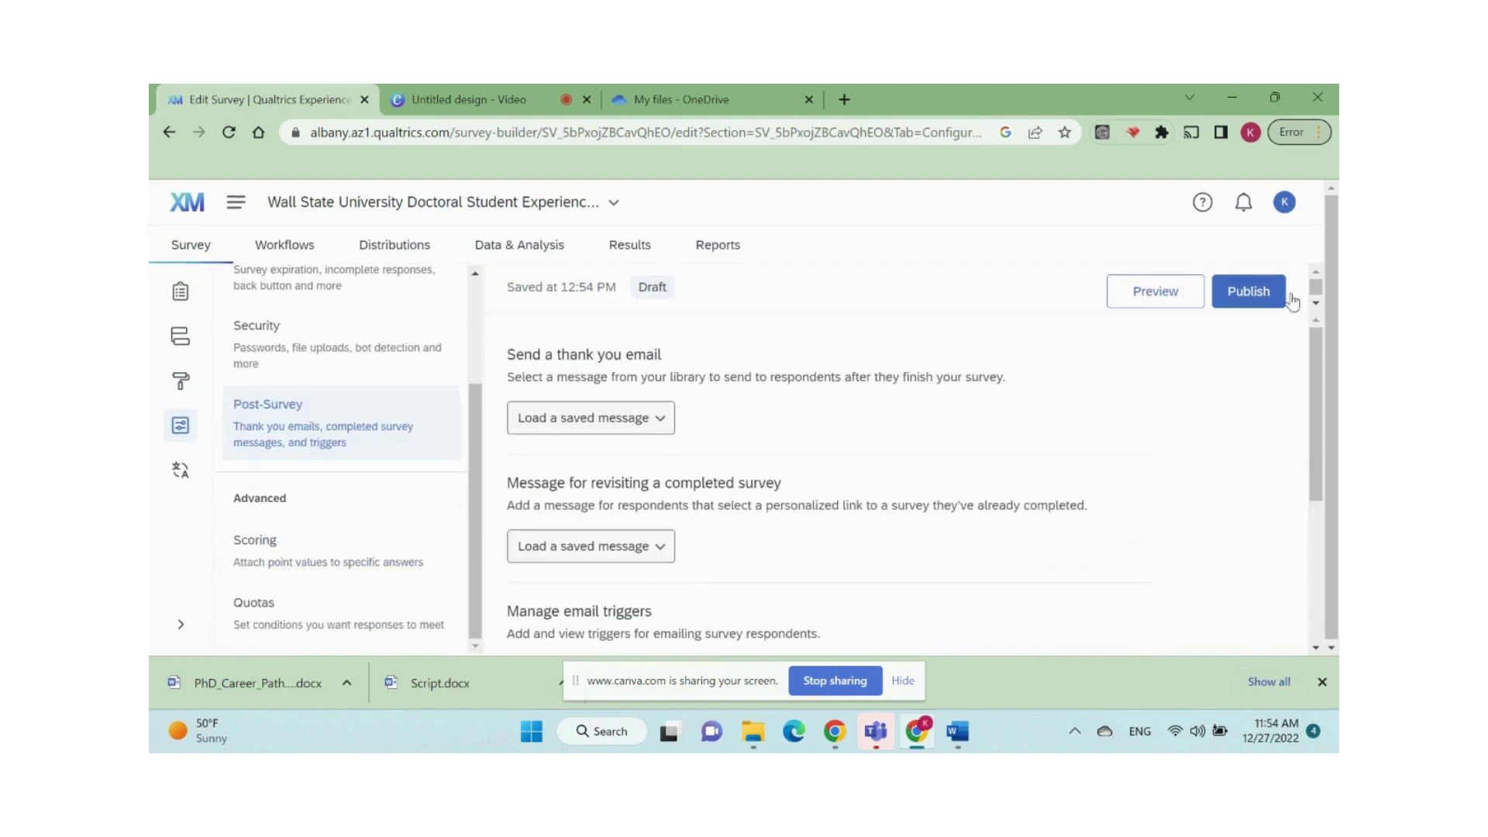
Publish and activate the survey, copy the anonymous link, and dismiss the confirmation.
{"action": "left_click", "coordinate": [1266, 289]}
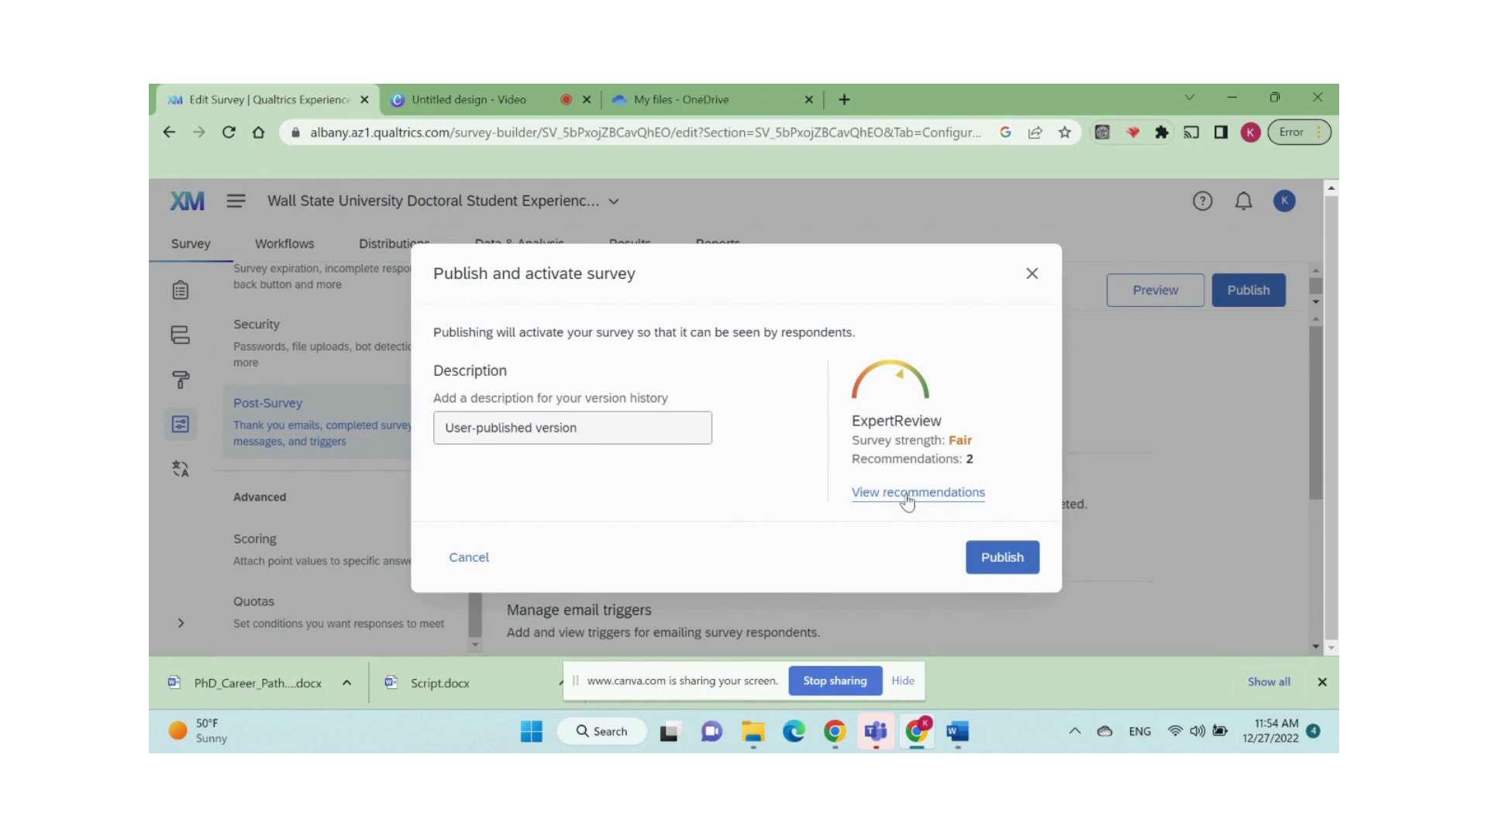
{"action": "left_click", "coordinate": [1006, 559]}
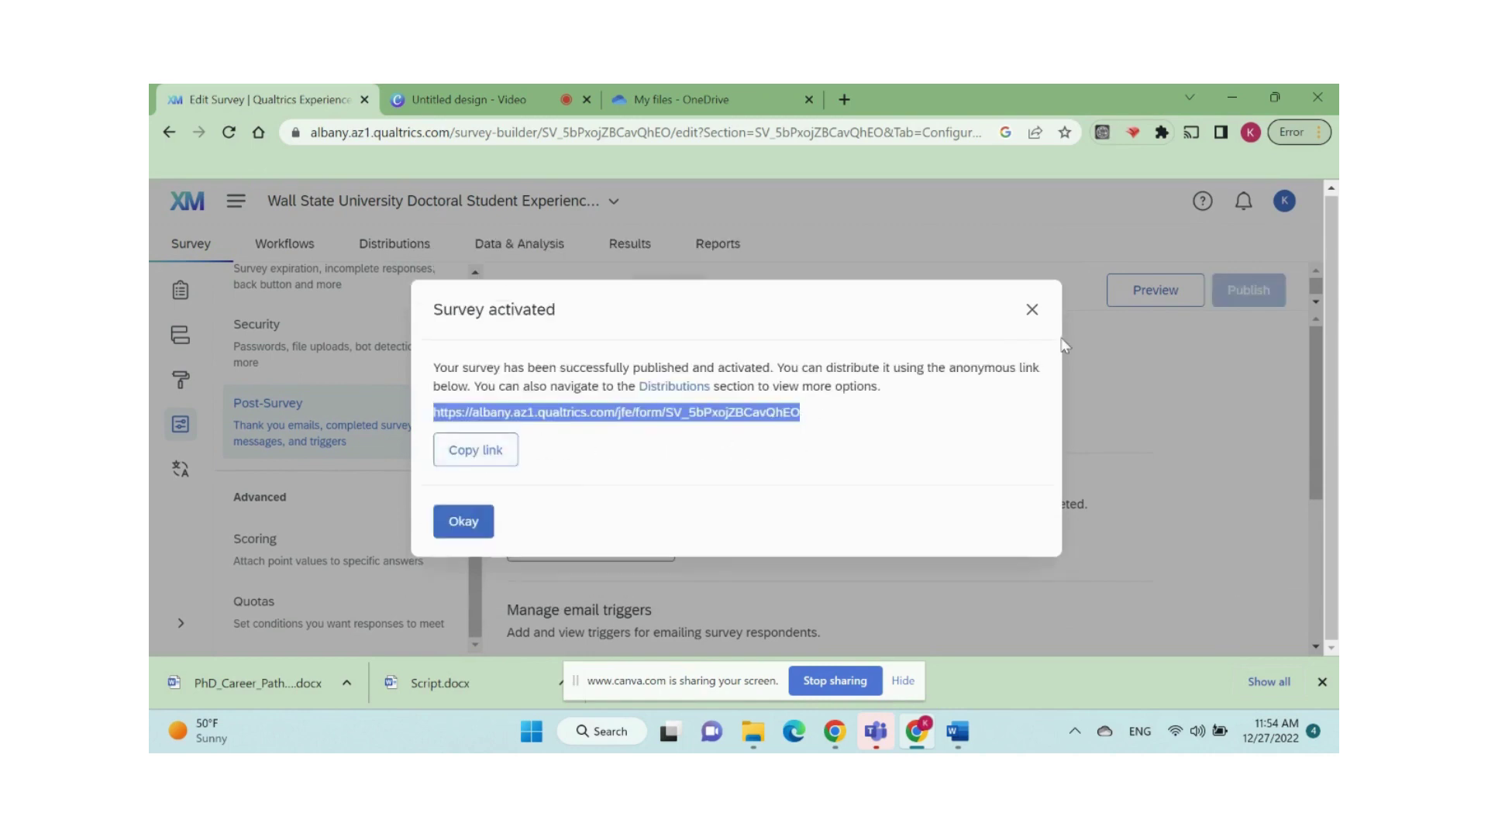
{"action": "left_click", "coordinate": [484, 453]}
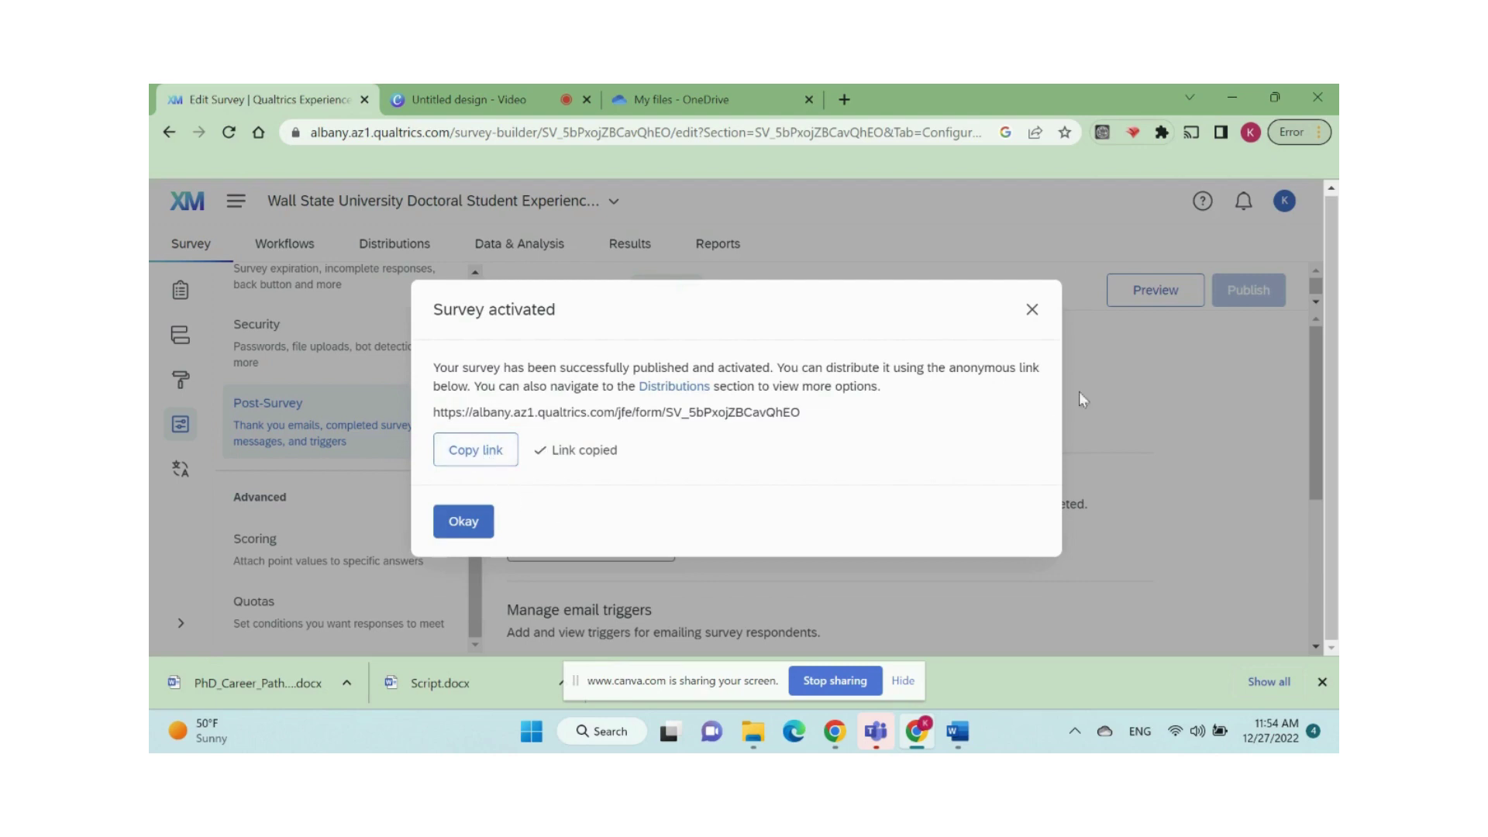
{"action": "left_click", "coordinate": [461, 524]}
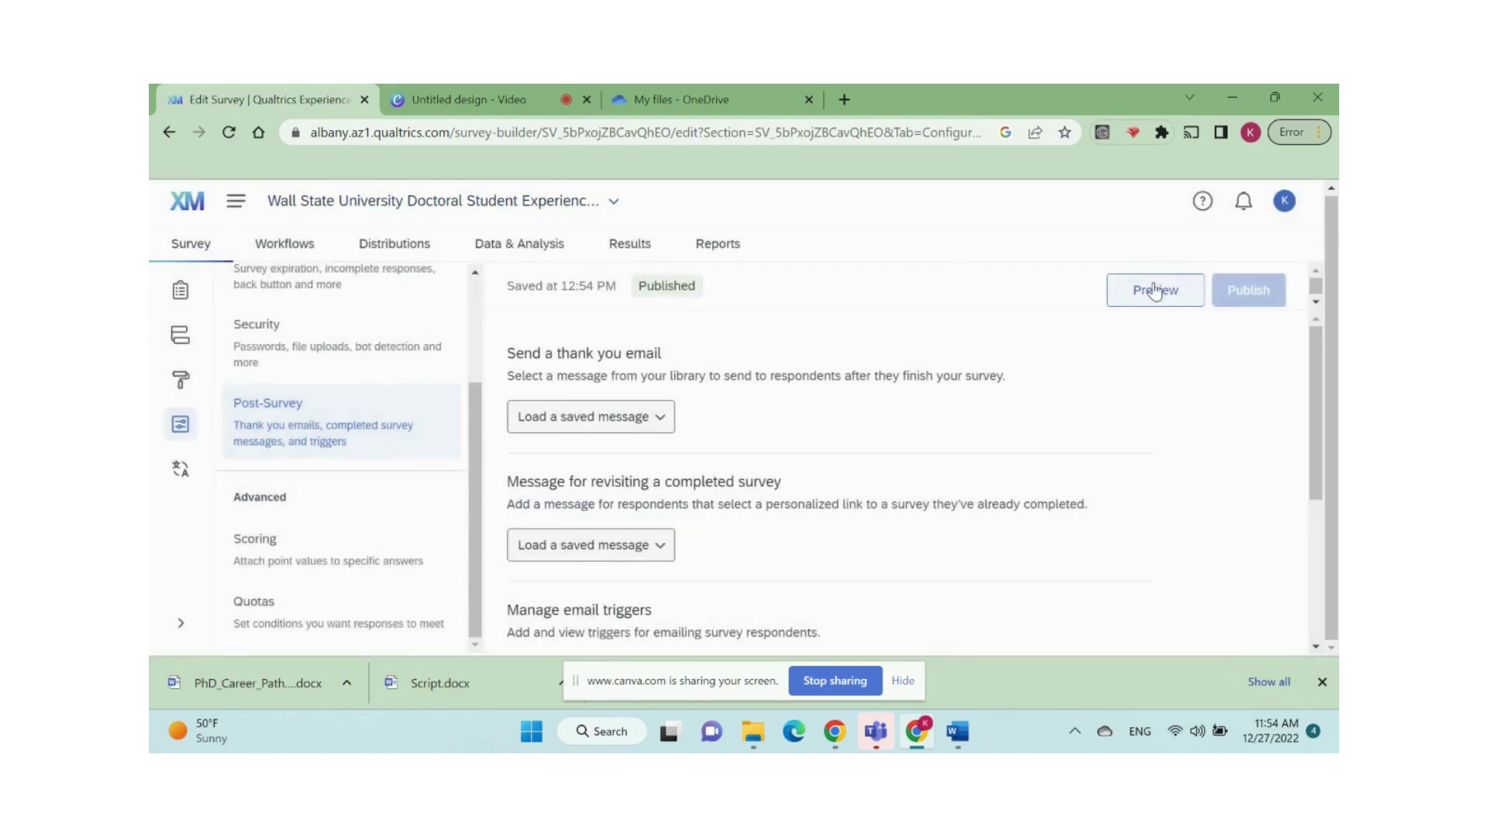
Preview the survey down to the consent Agreement, then go to Distributions.
{"action": "left_click", "coordinate": [1155, 288]}
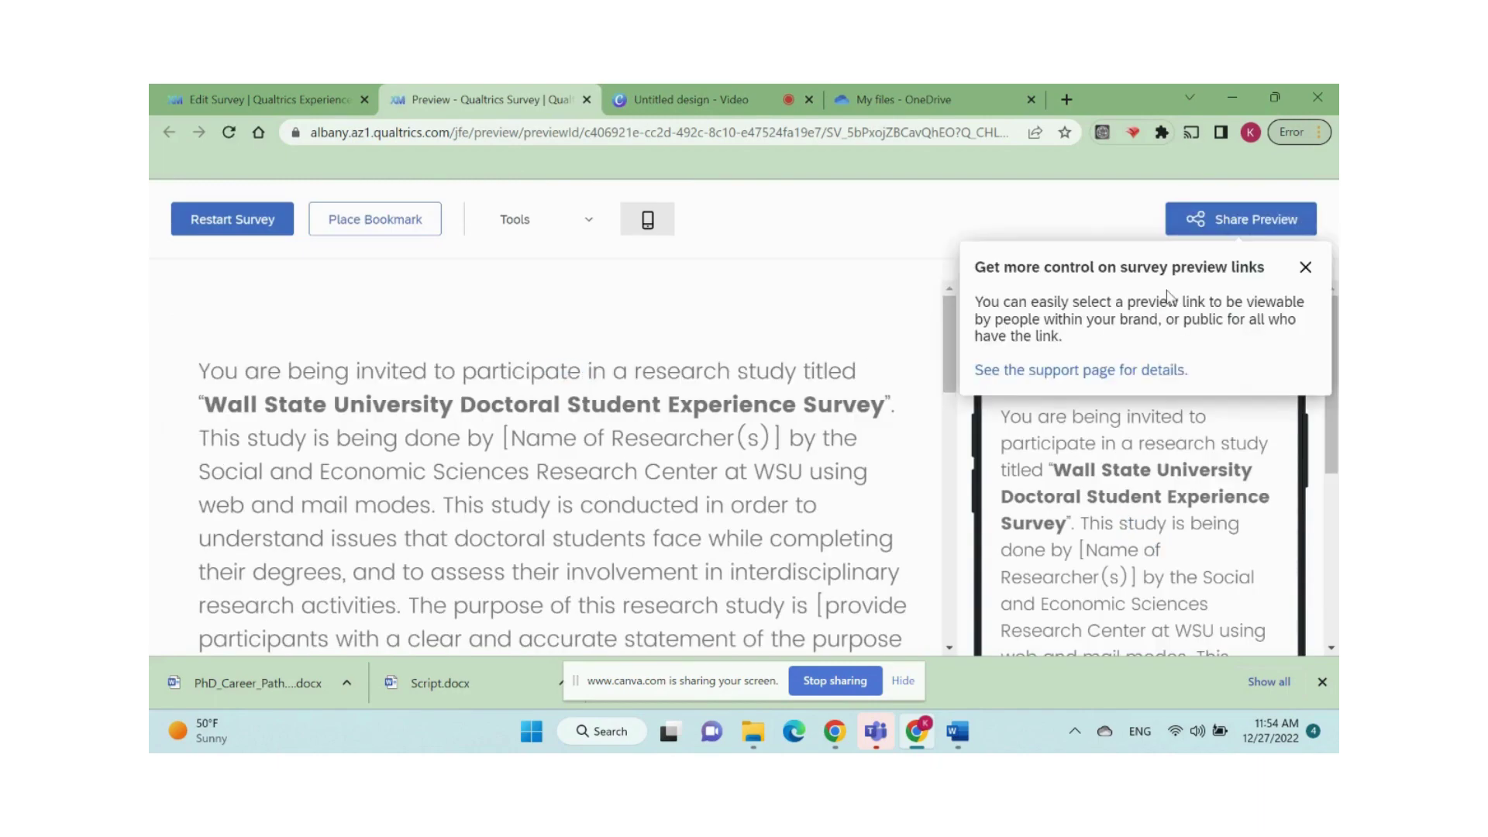
{"action": "scroll", "coordinate": [783, 381], "scroll_direction": "down", "scroll_amount": 15}
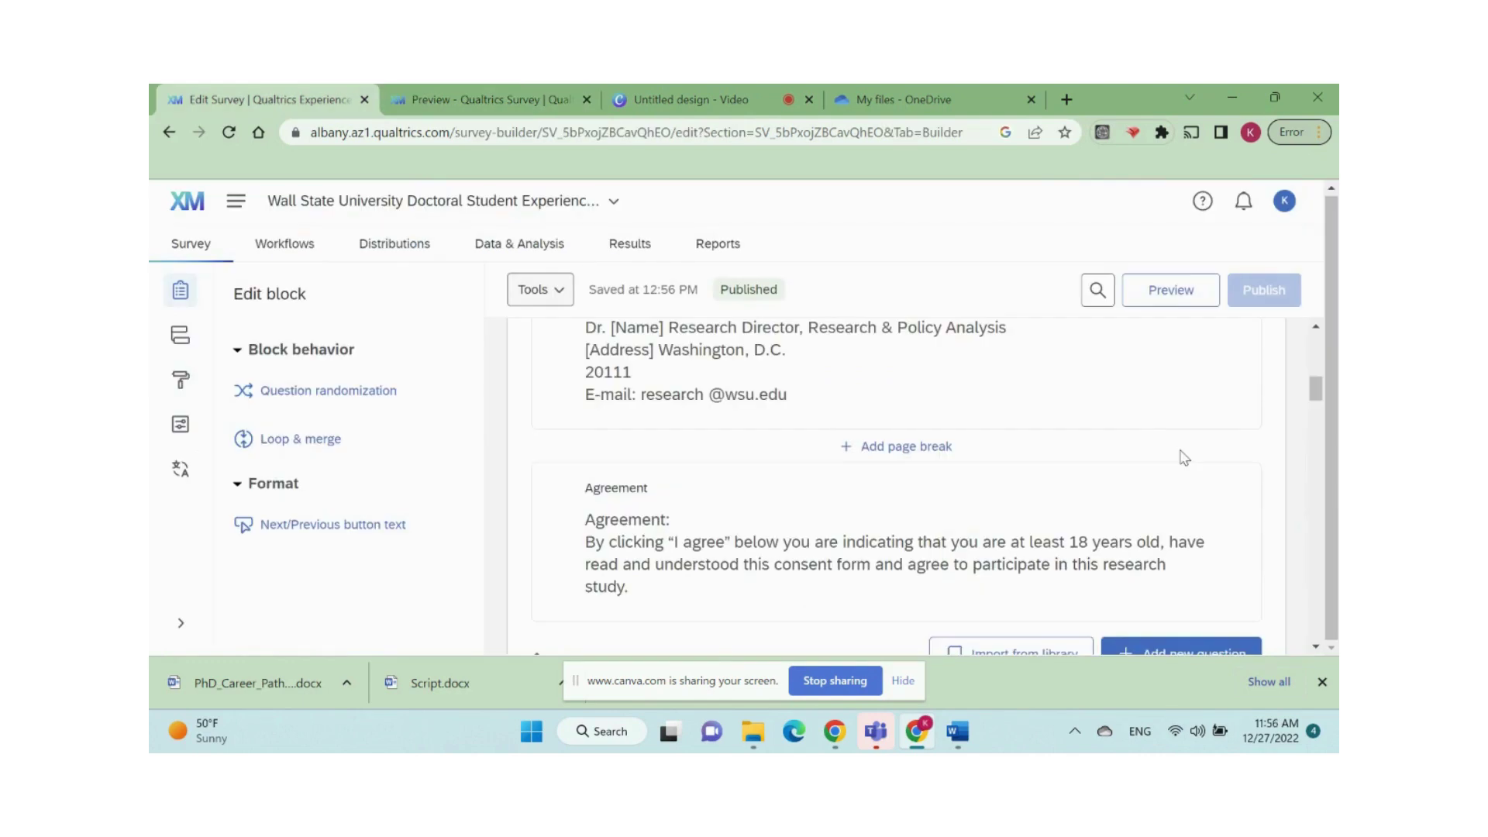
{"action": "left_click", "coordinate": [381, 254]}
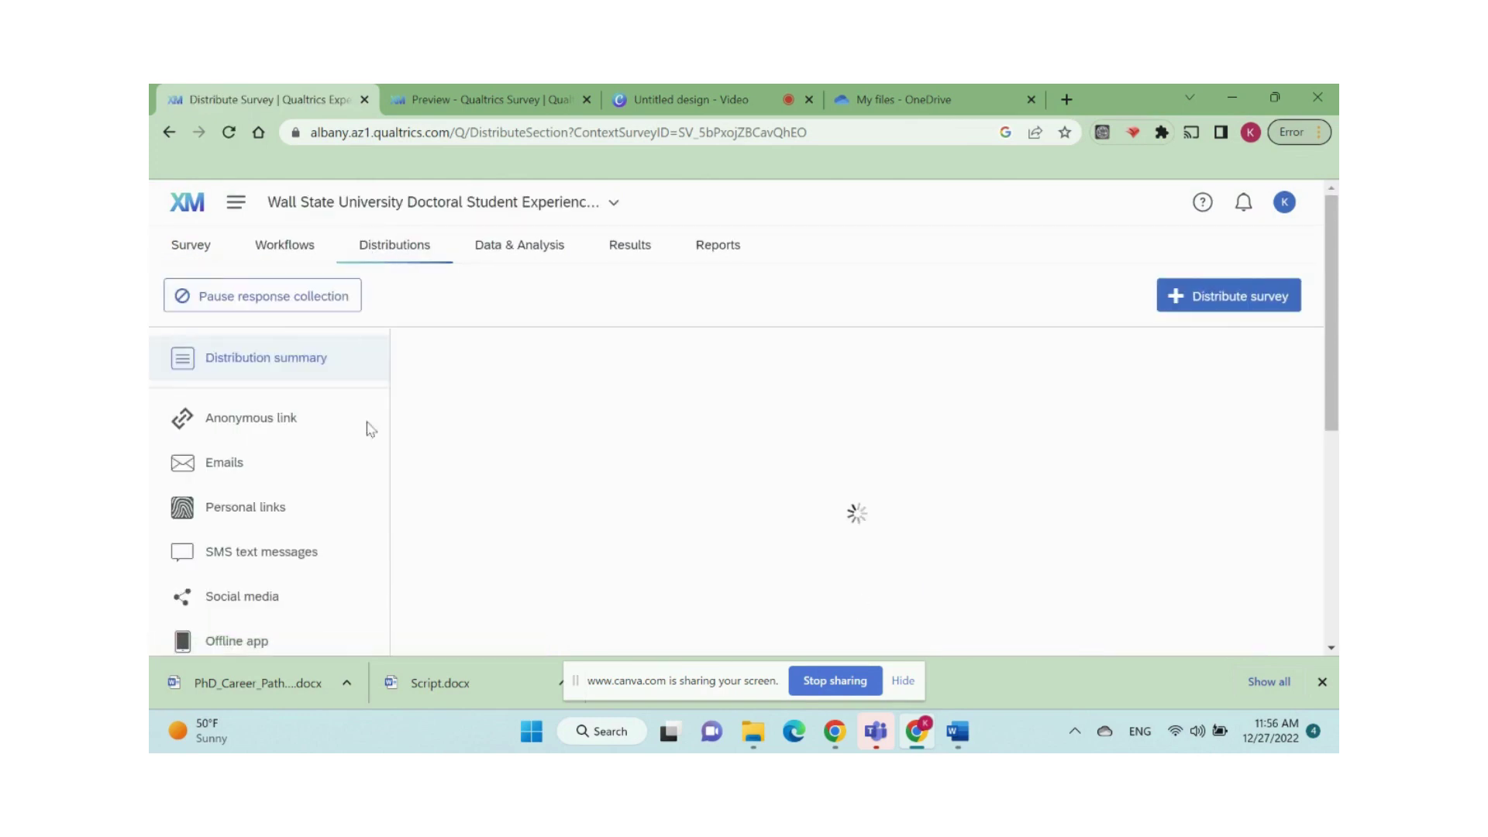
{"action": "scroll", "coordinate": [345, 429], "scroll_direction": "down", "scroll_amount": 1}
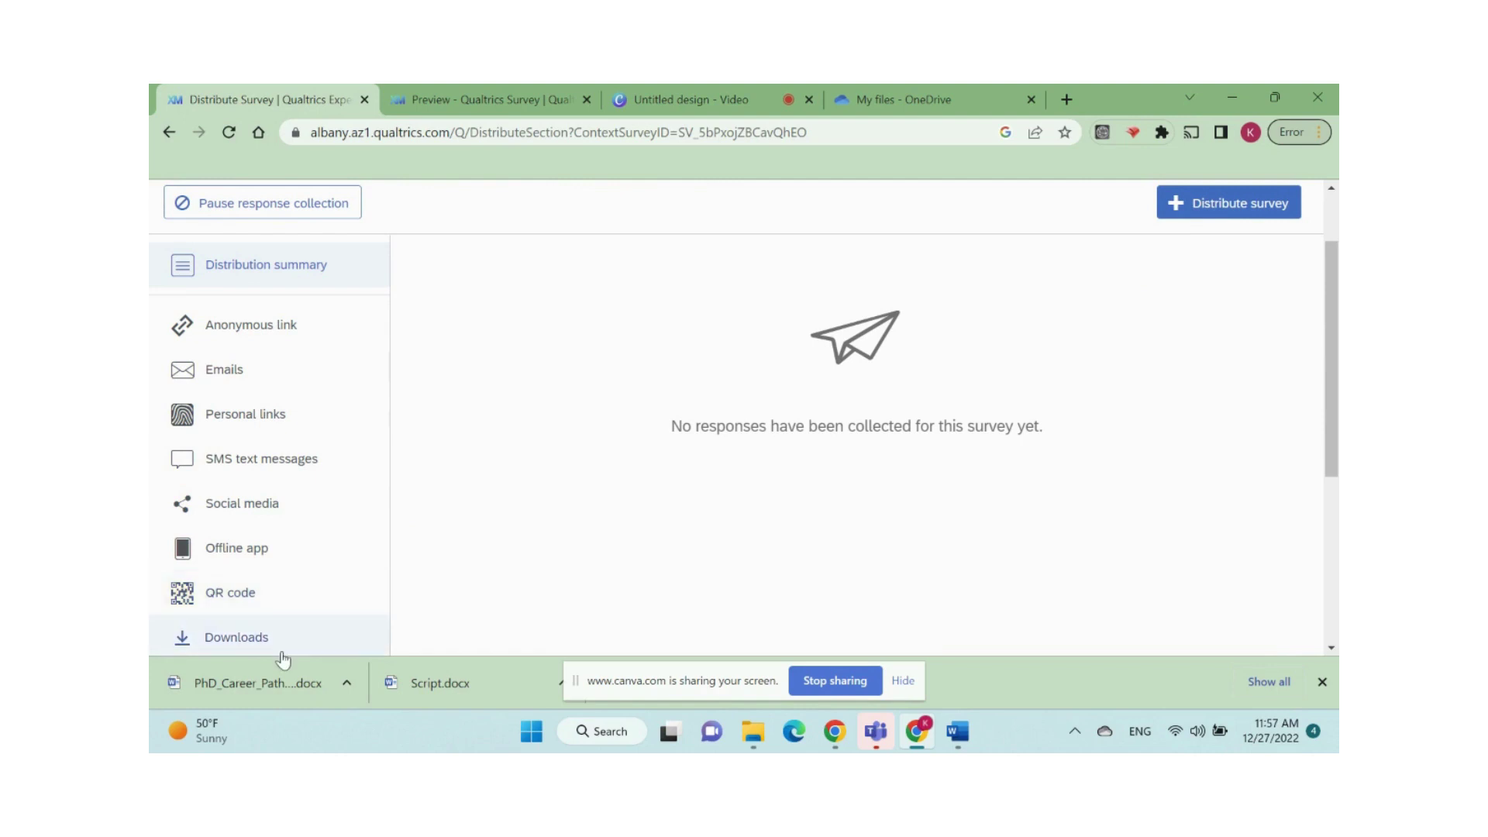
{"action": "left_click", "coordinate": [263, 452]}
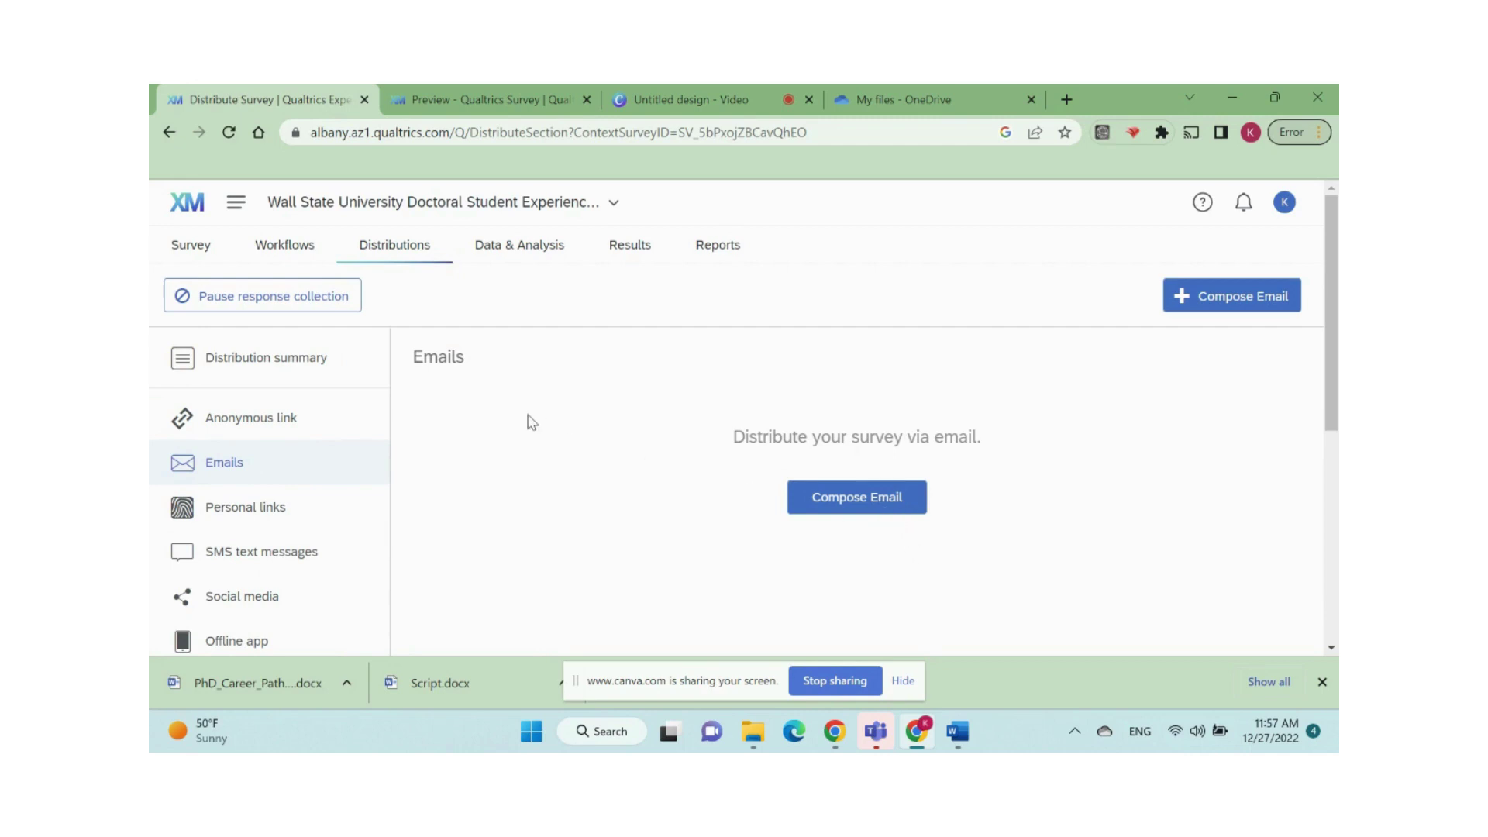
{"action": "left_click", "coordinate": [262, 552]}
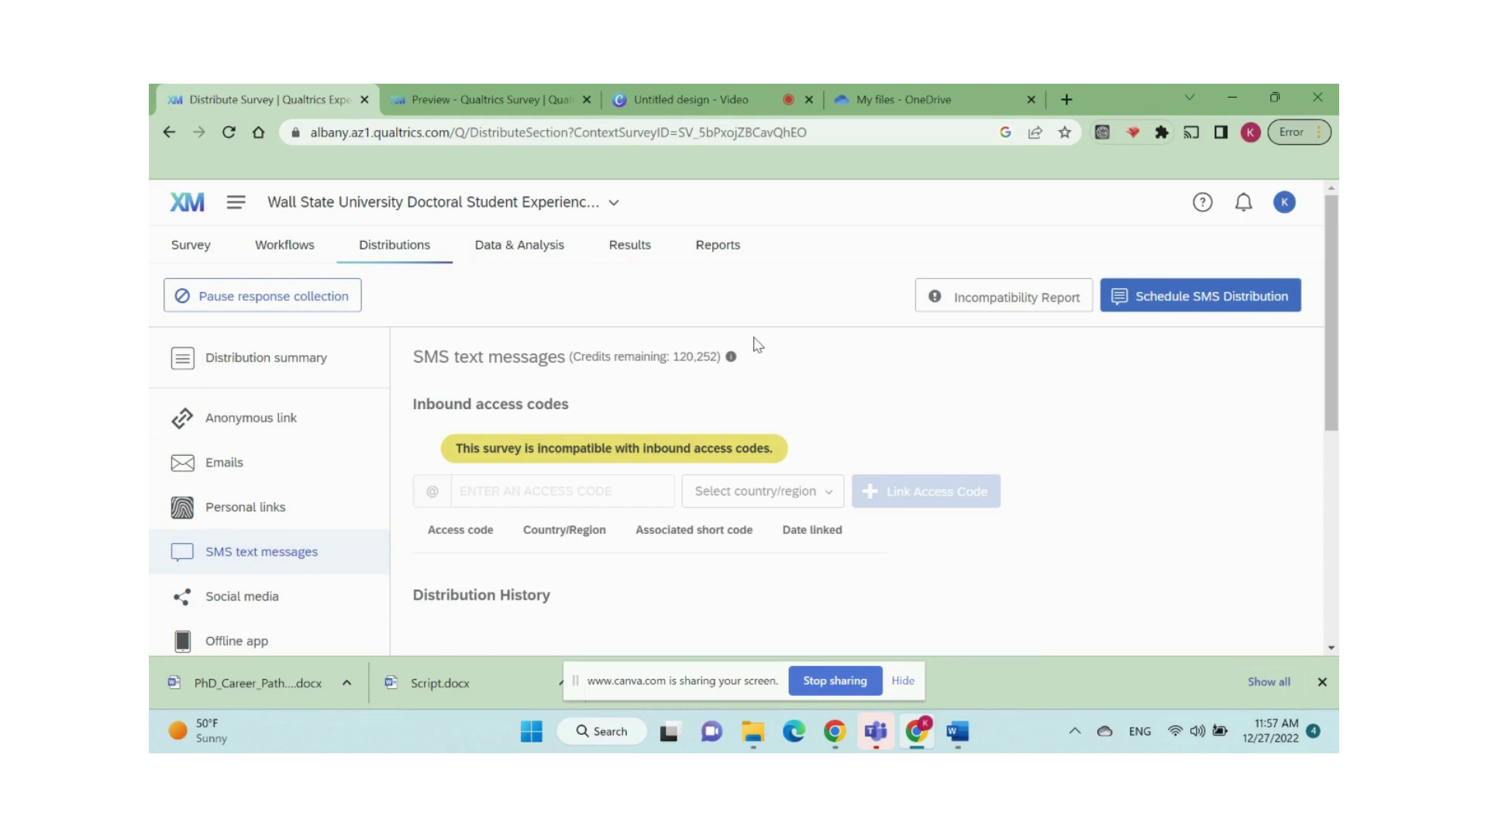
{"action": "left_click", "coordinate": [524, 248]}
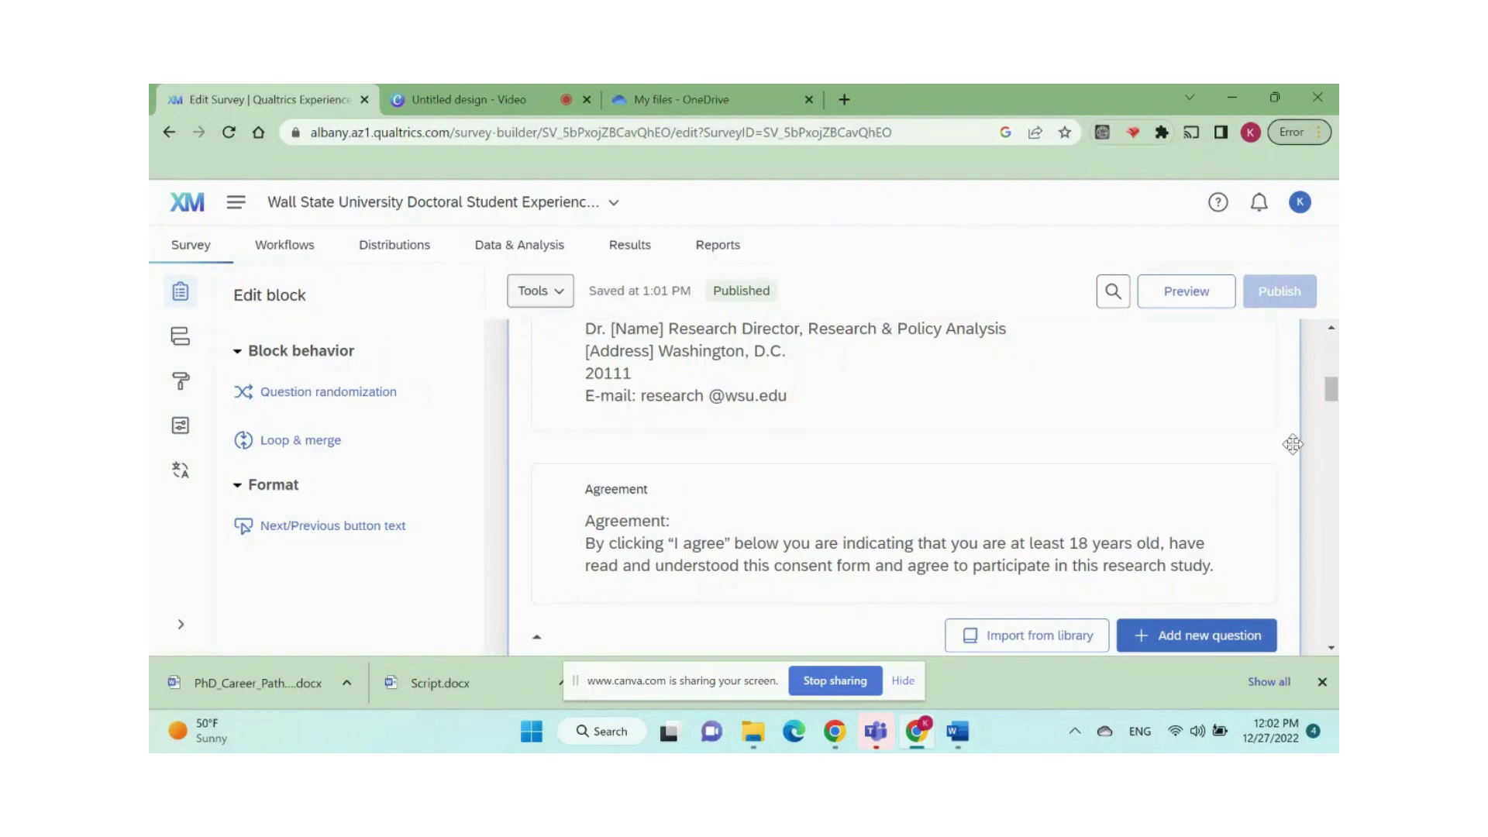
Post a note on Q1: only currently-enrolled PhD students are included; skip logic applies.
{"action": "scroll", "coordinate": [1290, 443], "scroll_direction": "down", "scroll_amount": 1}
{"action": "scroll", "coordinate": [1291, 444], "scroll_direction": "down", "scroll_amount": 1}
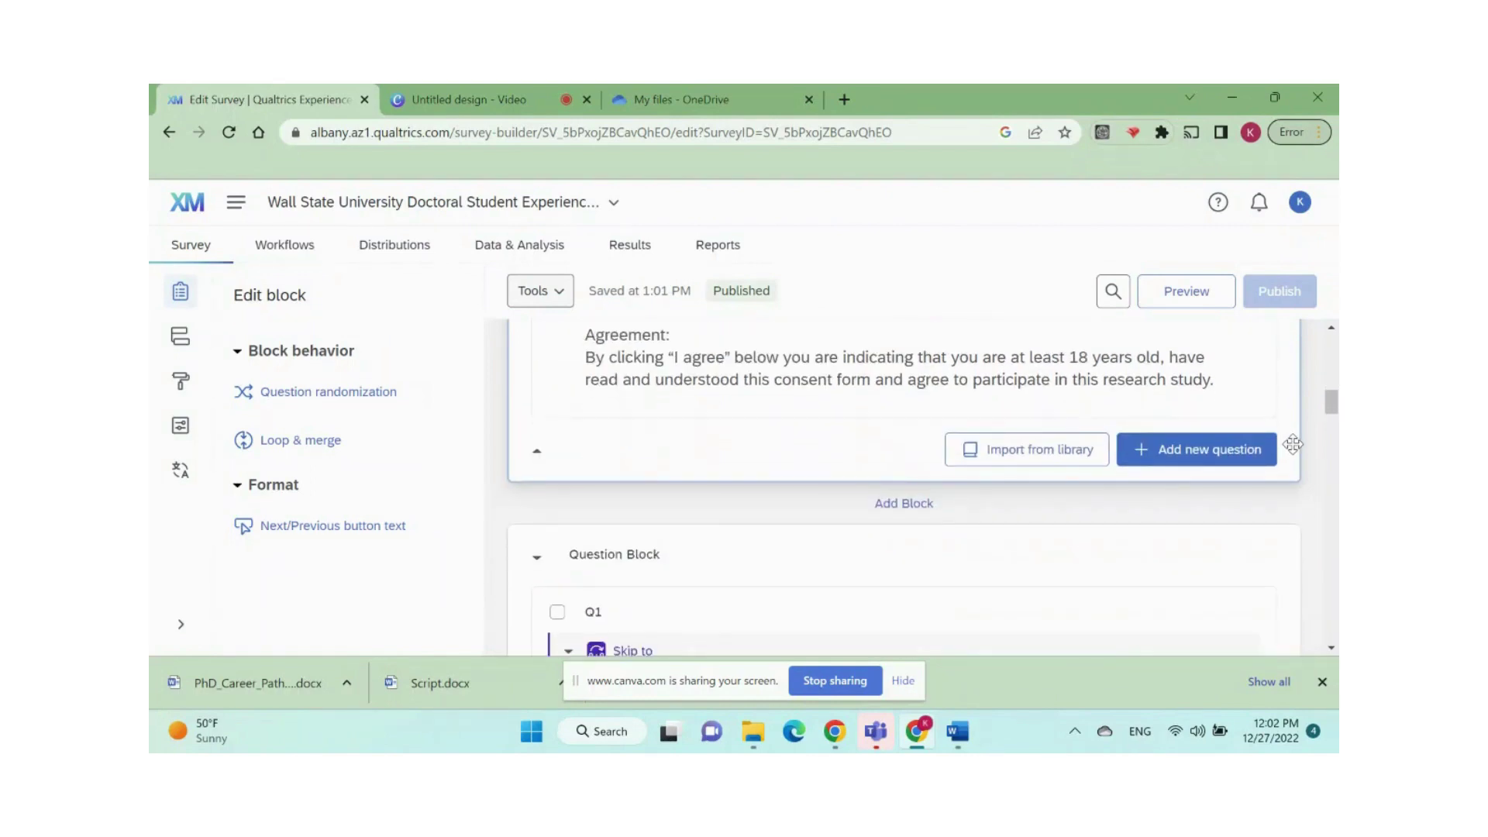
{"action": "scroll", "coordinate": [1293, 444], "scroll_direction": "down", "scroll_amount": 1}
{"action": "scroll", "coordinate": [1293, 444], "scroll_direction": "down", "scroll_amount": 1}
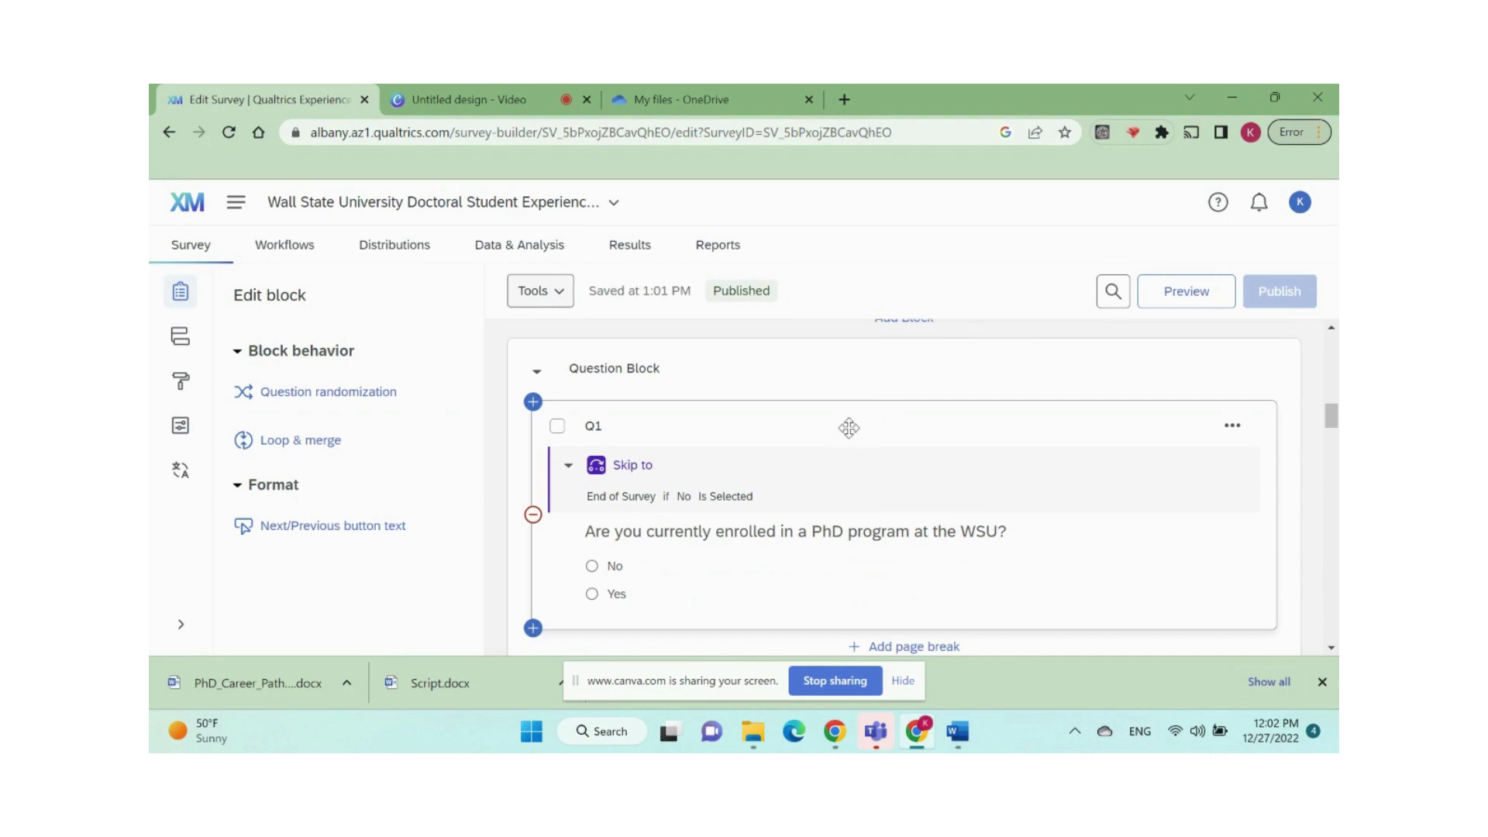
{"action": "left_click", "coordinate": [1232, 426]}
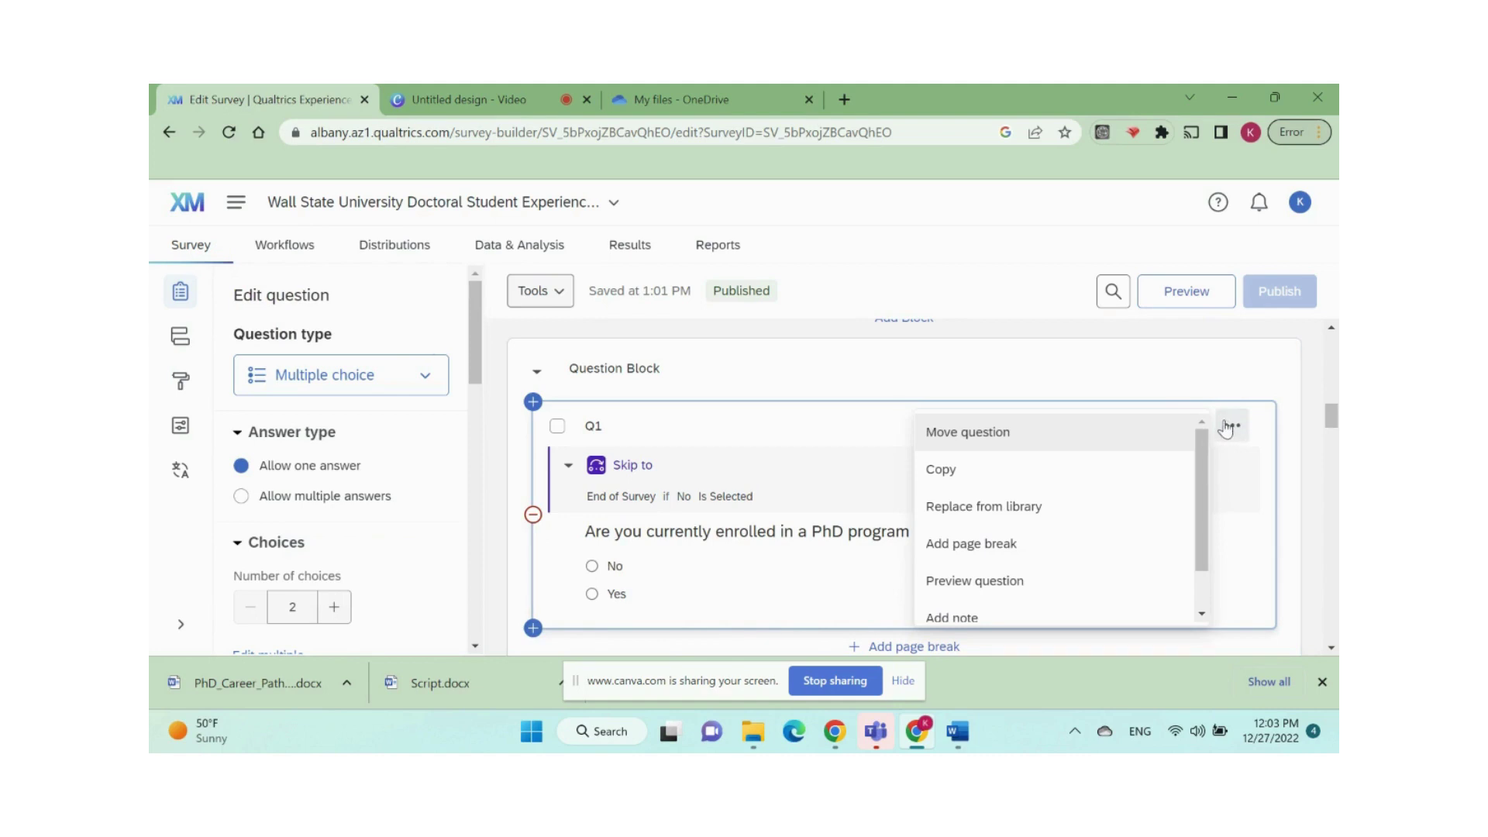
{"action": "scroll", "coordinate": [1008, 581], "scroll_direction": "down", "scroll_amount": 1}
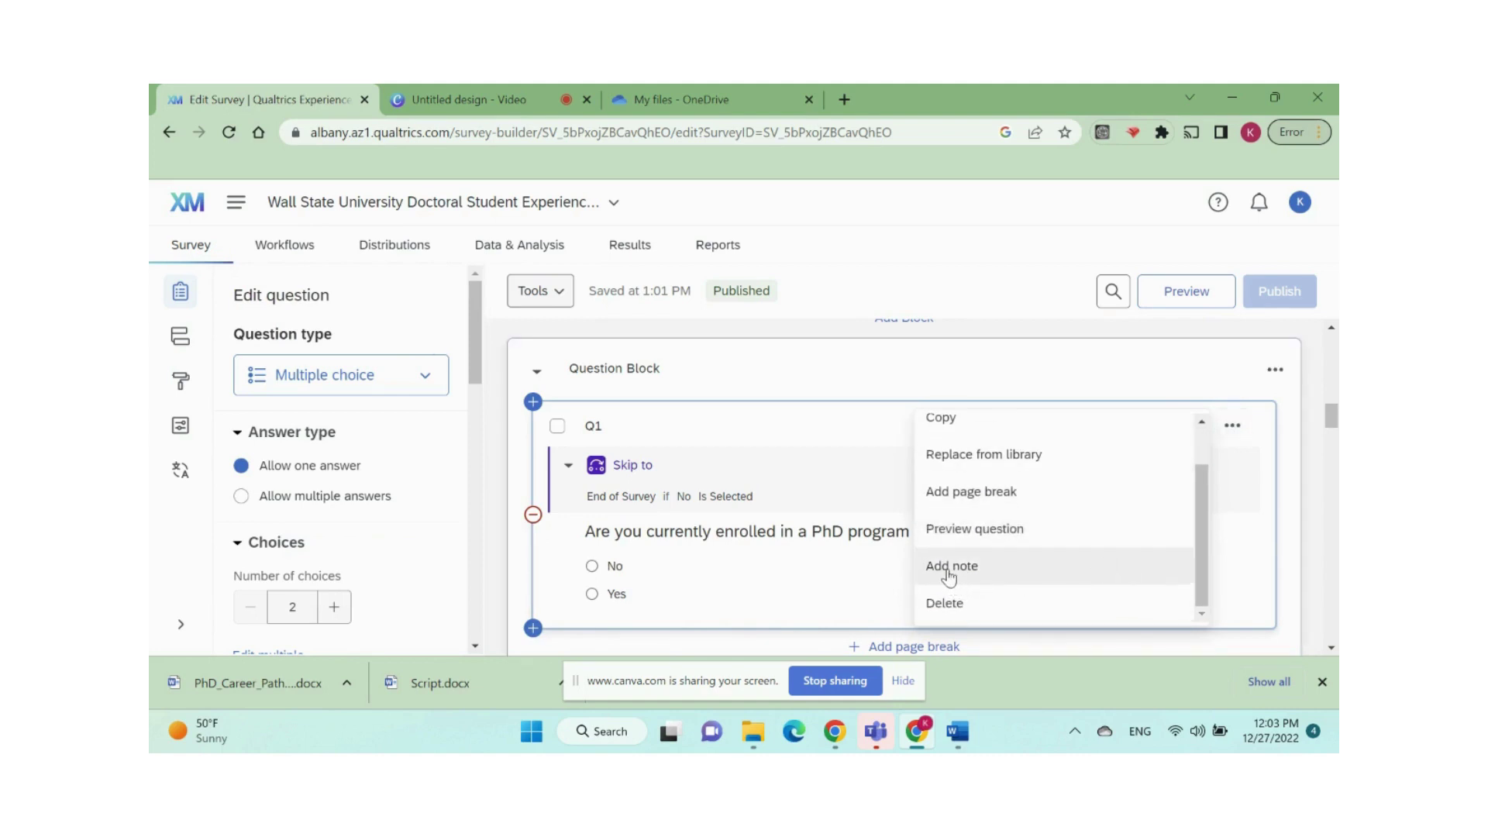
{"action": "left_click", "coordinate": [953, 573]}
{"action": "type", "text": "This survey only"}
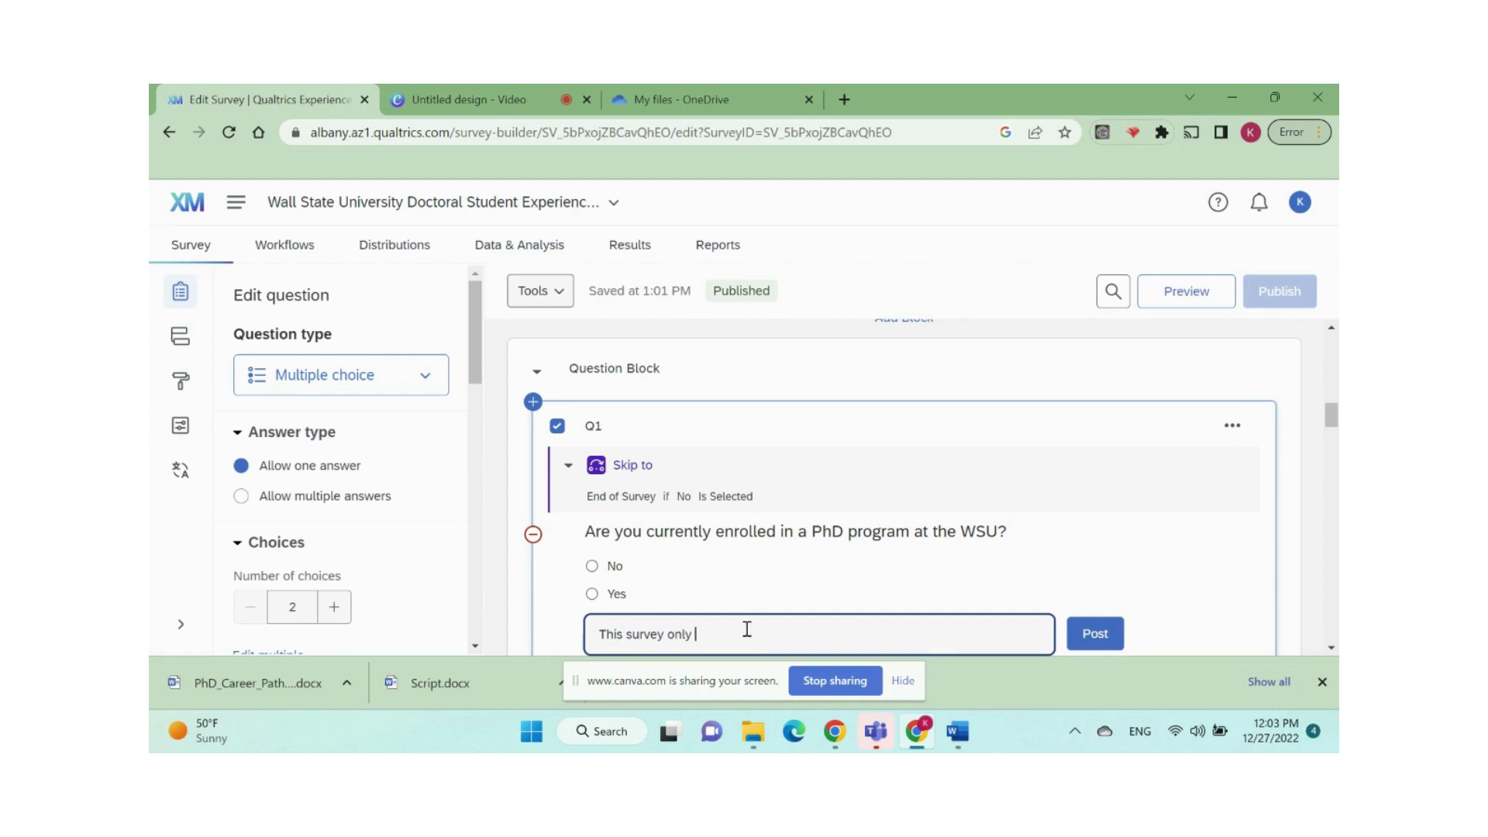
{"action": "type", "text": " includes respondents who are currently-enrolled PhD student. Skip logic applies."}
{"action": "left_click", "coordinate": [1095, 633]}
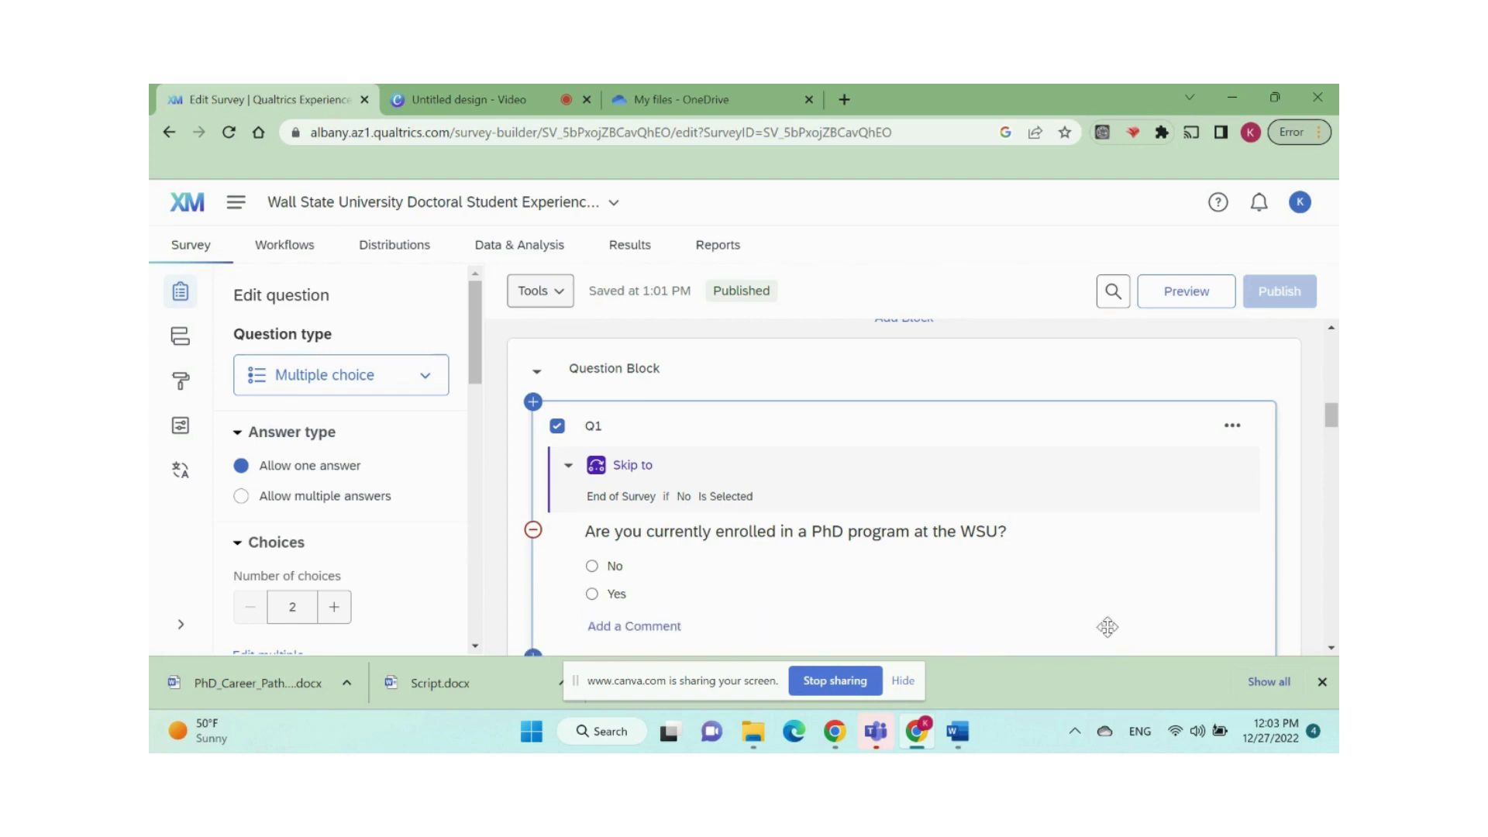
{"action": "left_click", "coordinate": [543, 290]}
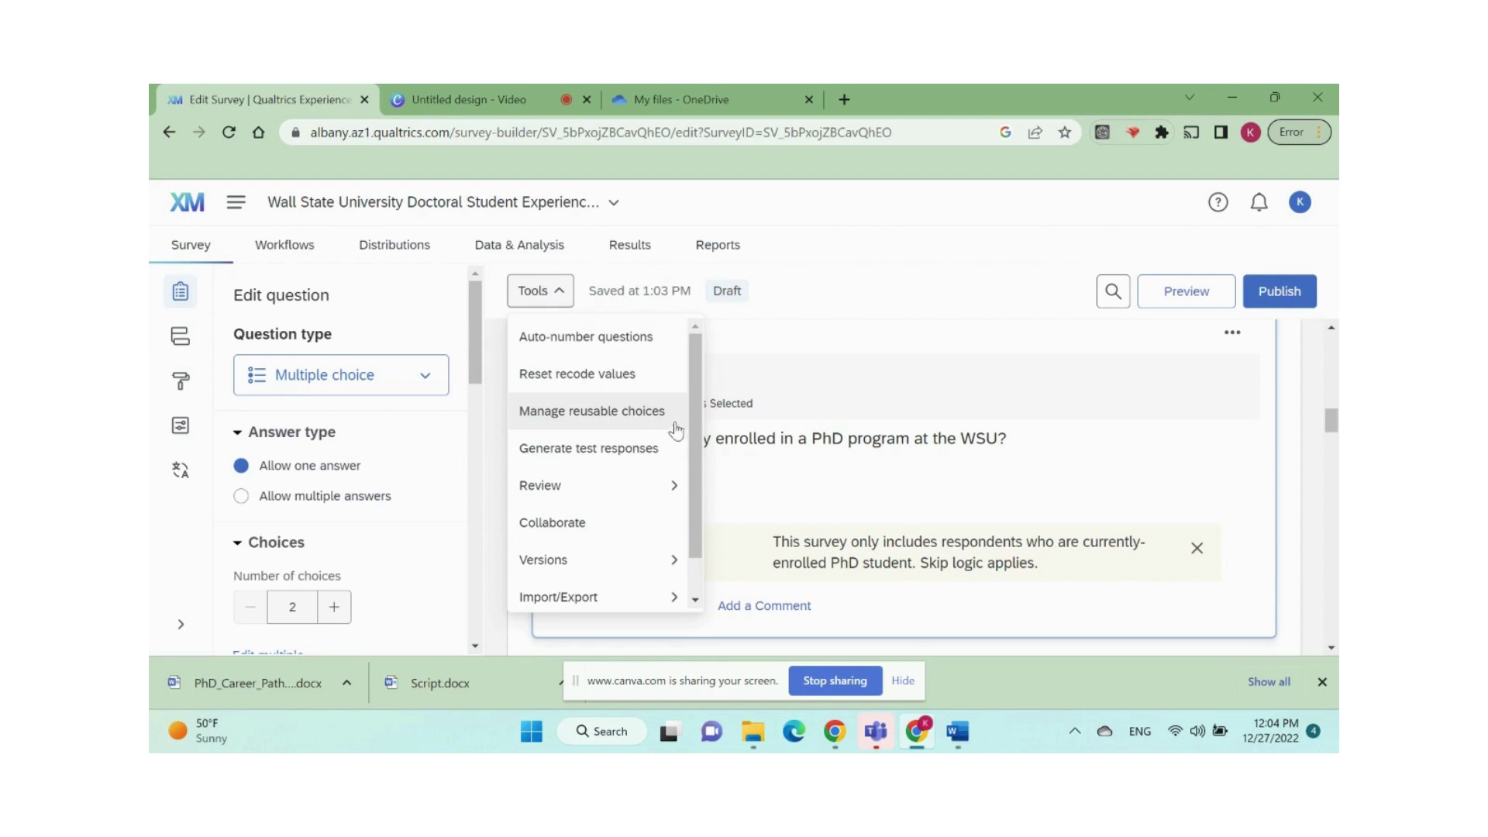
Export the survey to Word via Tools > Import/Export, keeping the default options.
{"action": "mouse_move", "coordinate": [689, 475]}
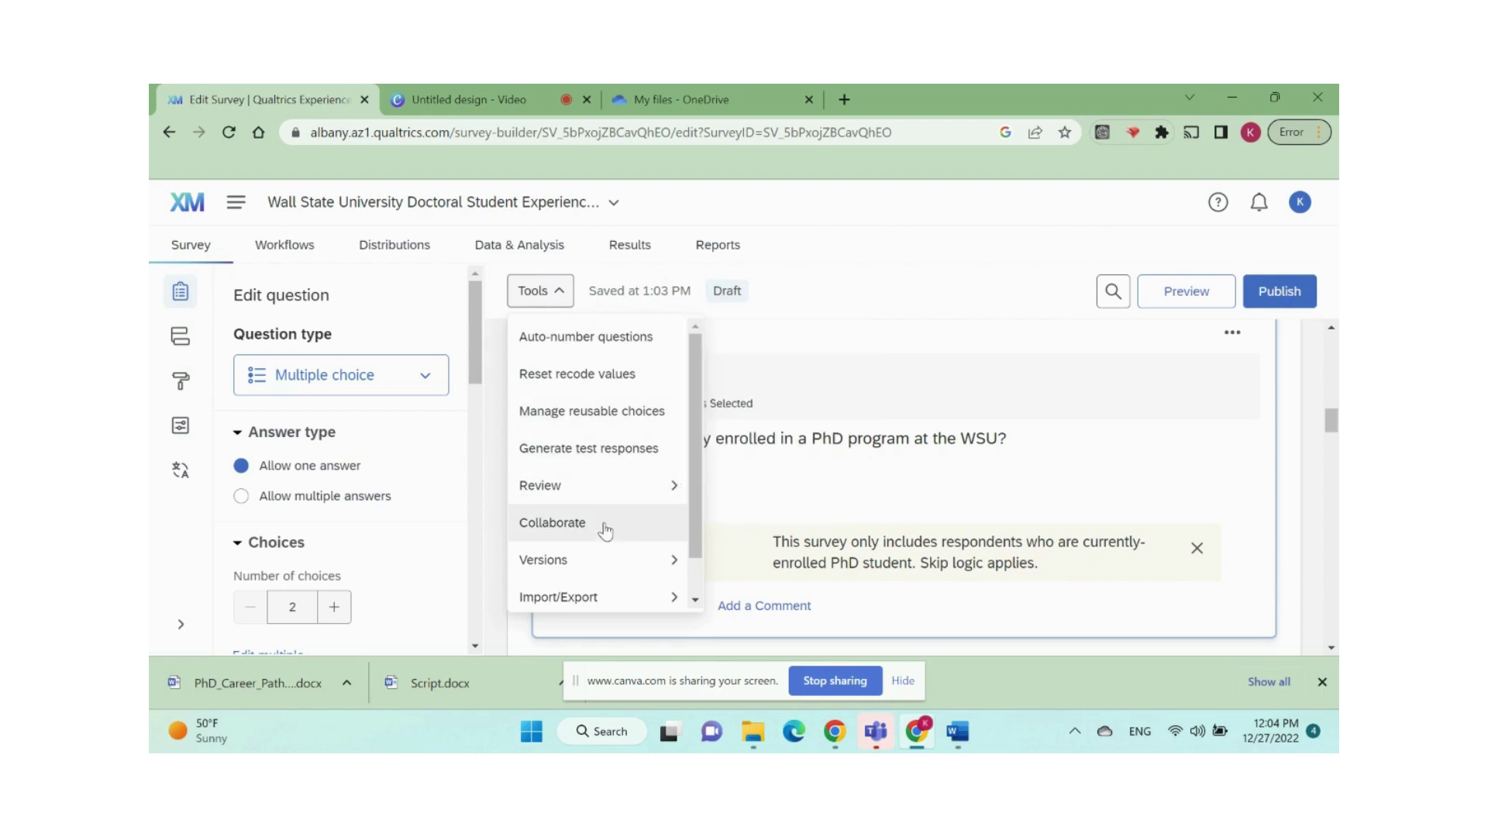
{"action": "scroll", "coordinate": [603, 532], "scroll_direction": "down", "scroll_amount": 1}
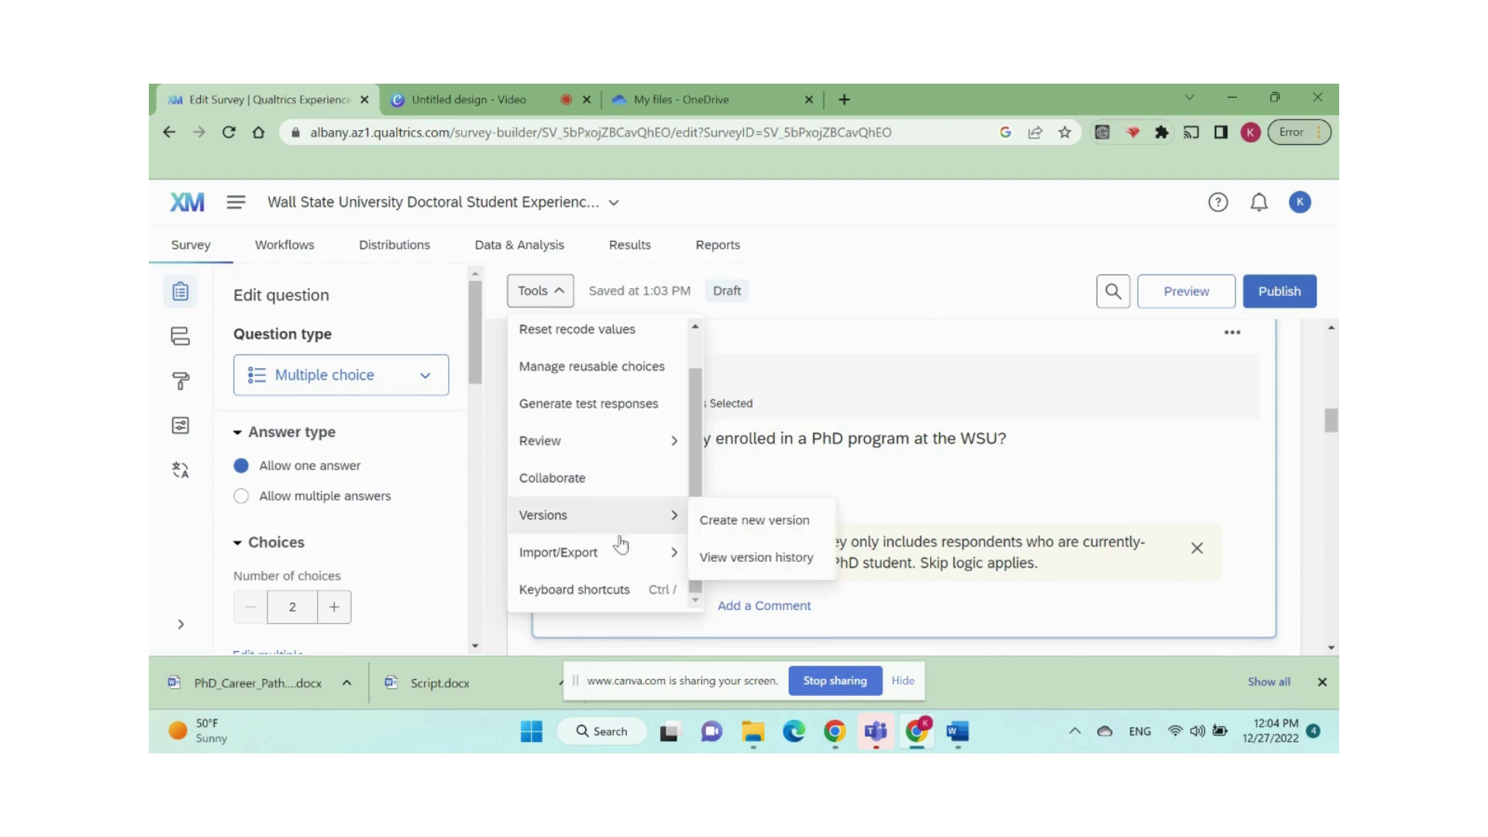
{"action": "mouse_move", "coordinate": [529, 564]}
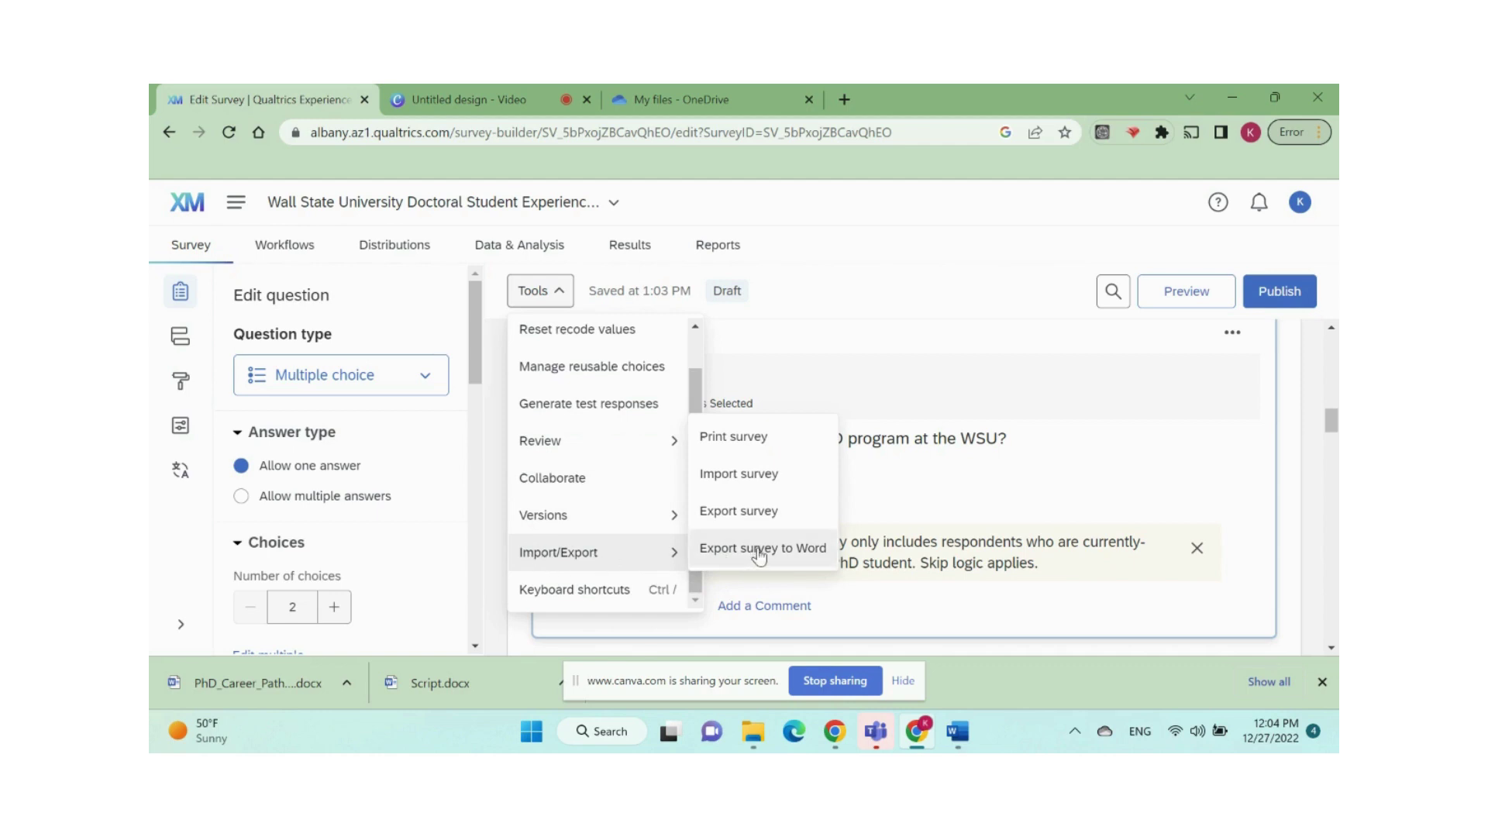
{"action": "scroll", "coordinate": [768, 577], "scroll_direction": "up", "scroll_amount": 1}
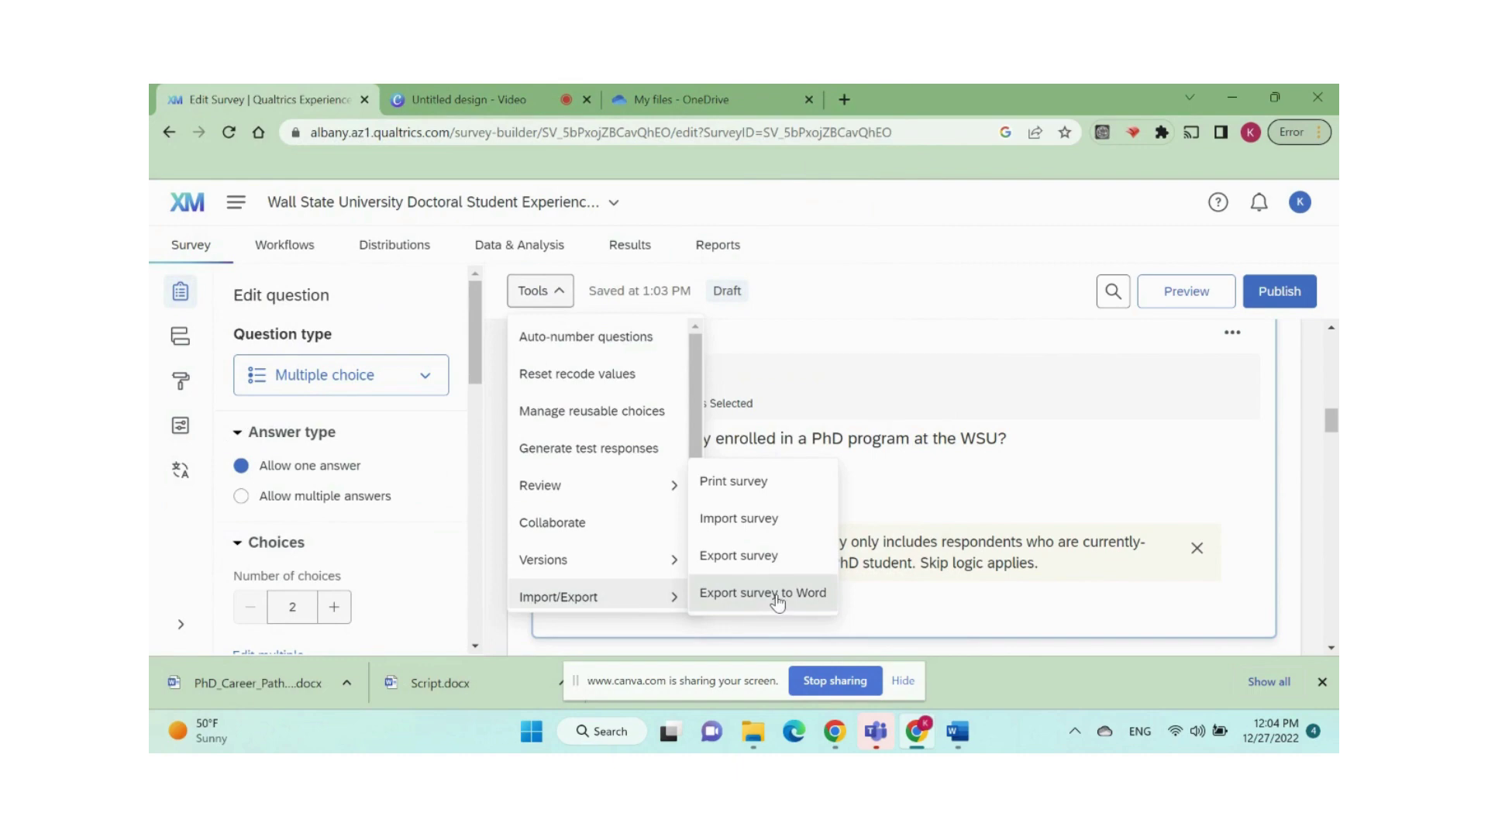
{"action": "left_click", "coordinate": [778, 601]}
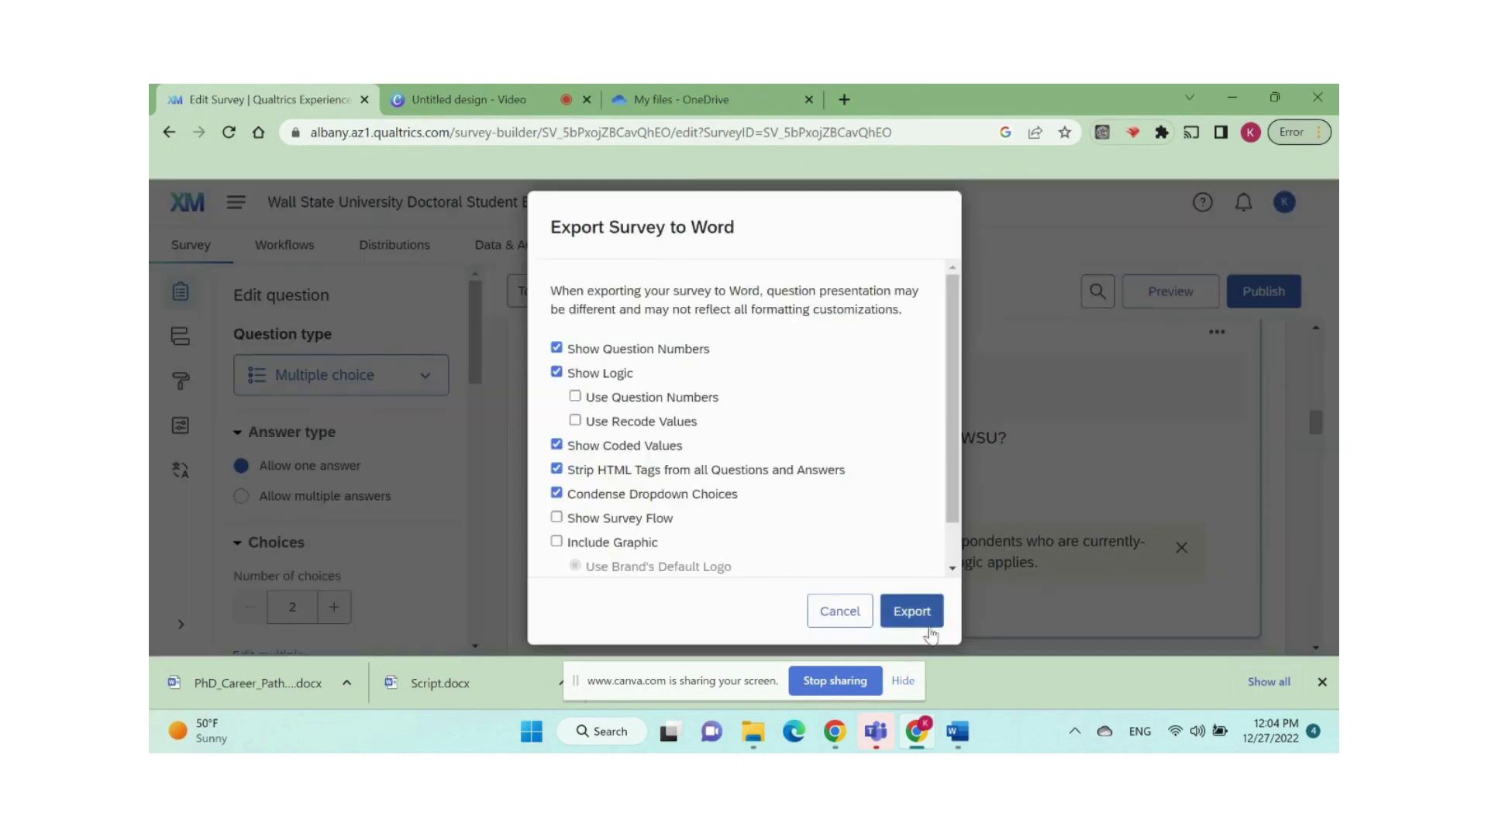
{"action": "left_click", "coordinate": [911, 611]}
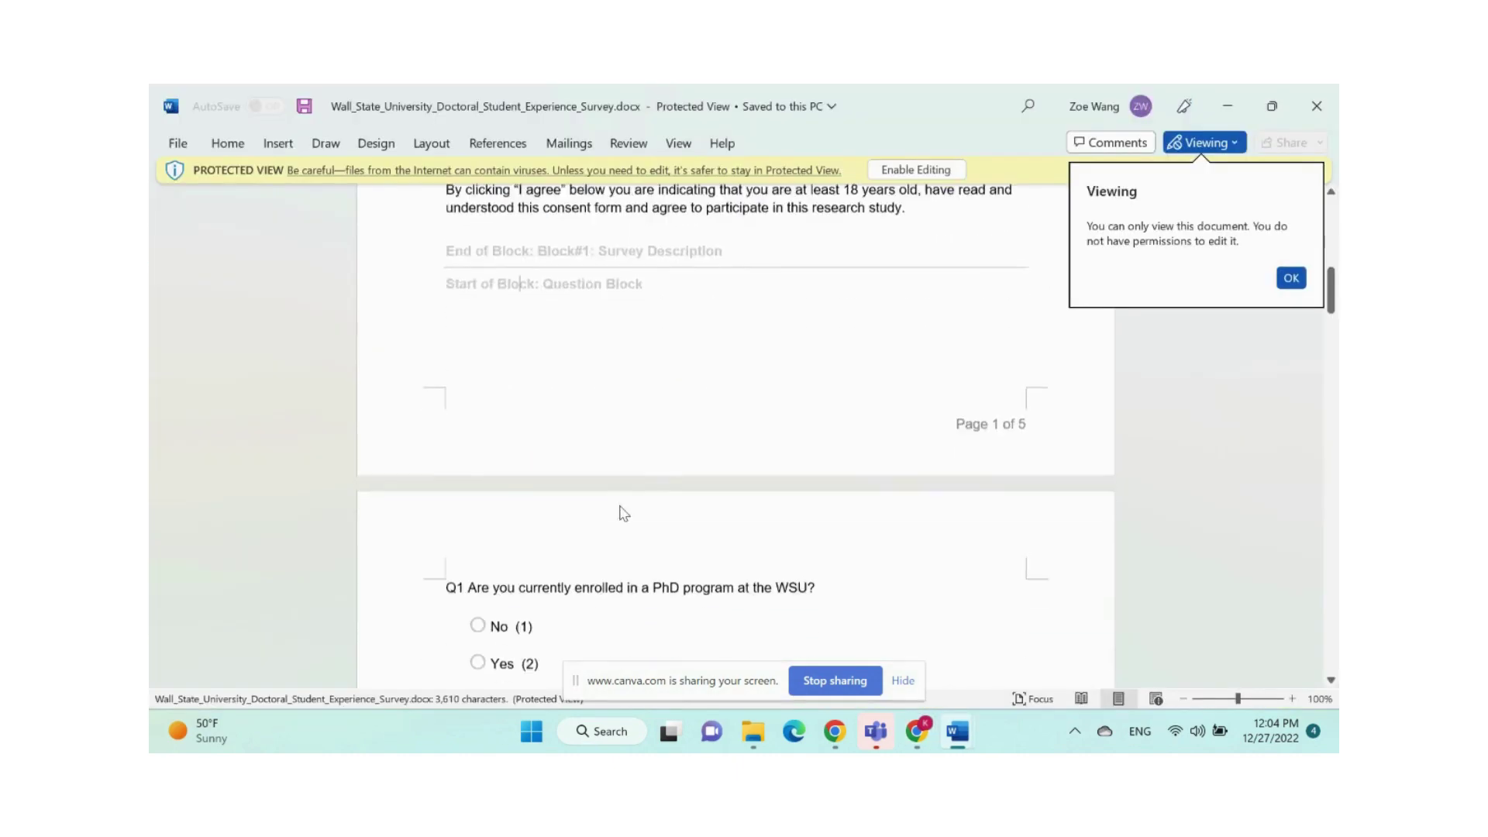
{"action": "scroll", "coordinate": [620, 508], "scroll_direction": "down", "scroll_amount": 10}
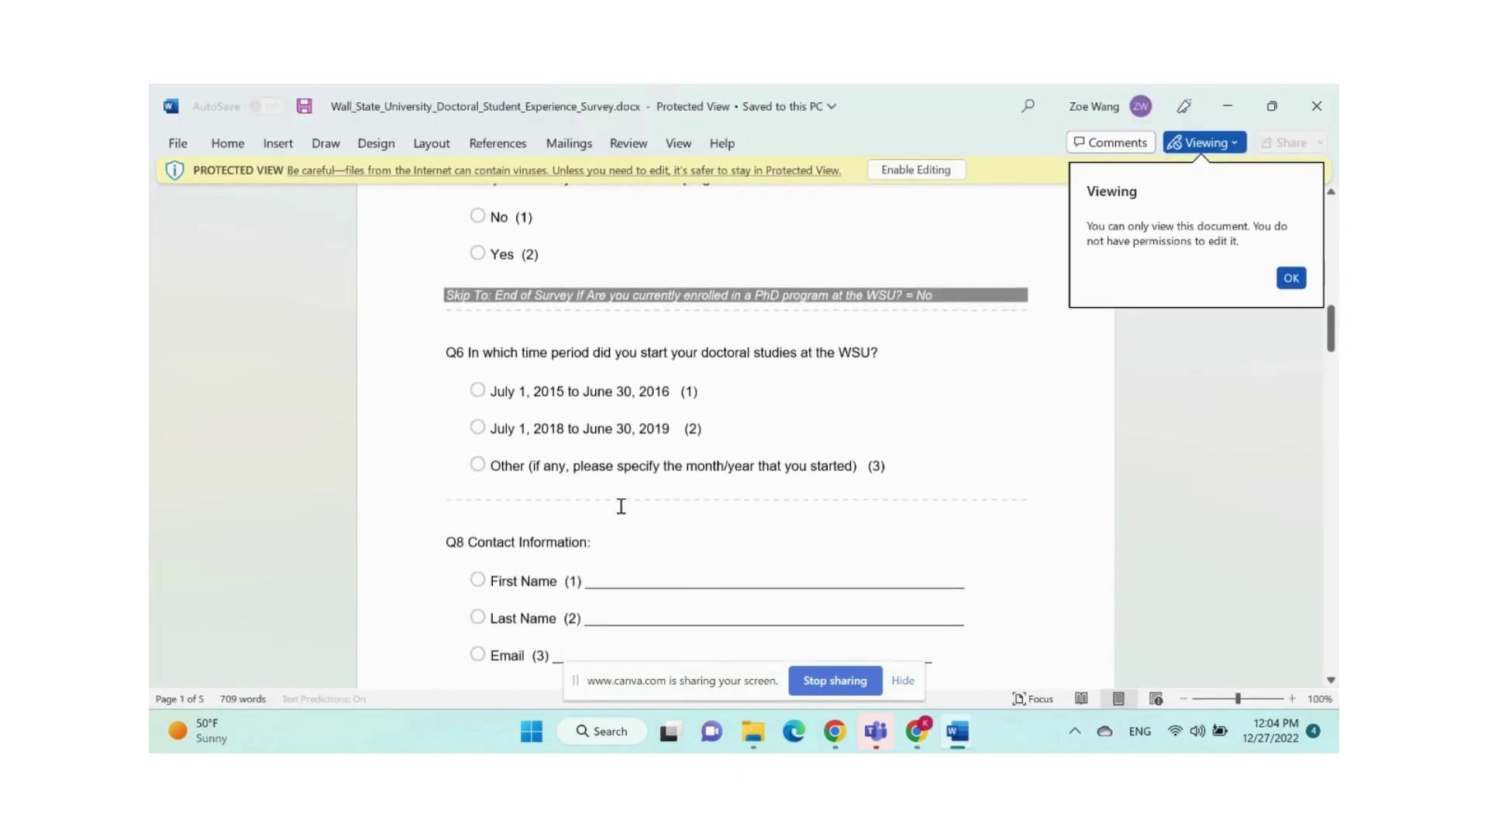
{"action": "left_click_drag", "start_coordinate": [451, 286], "coordinate": [973, 288]}
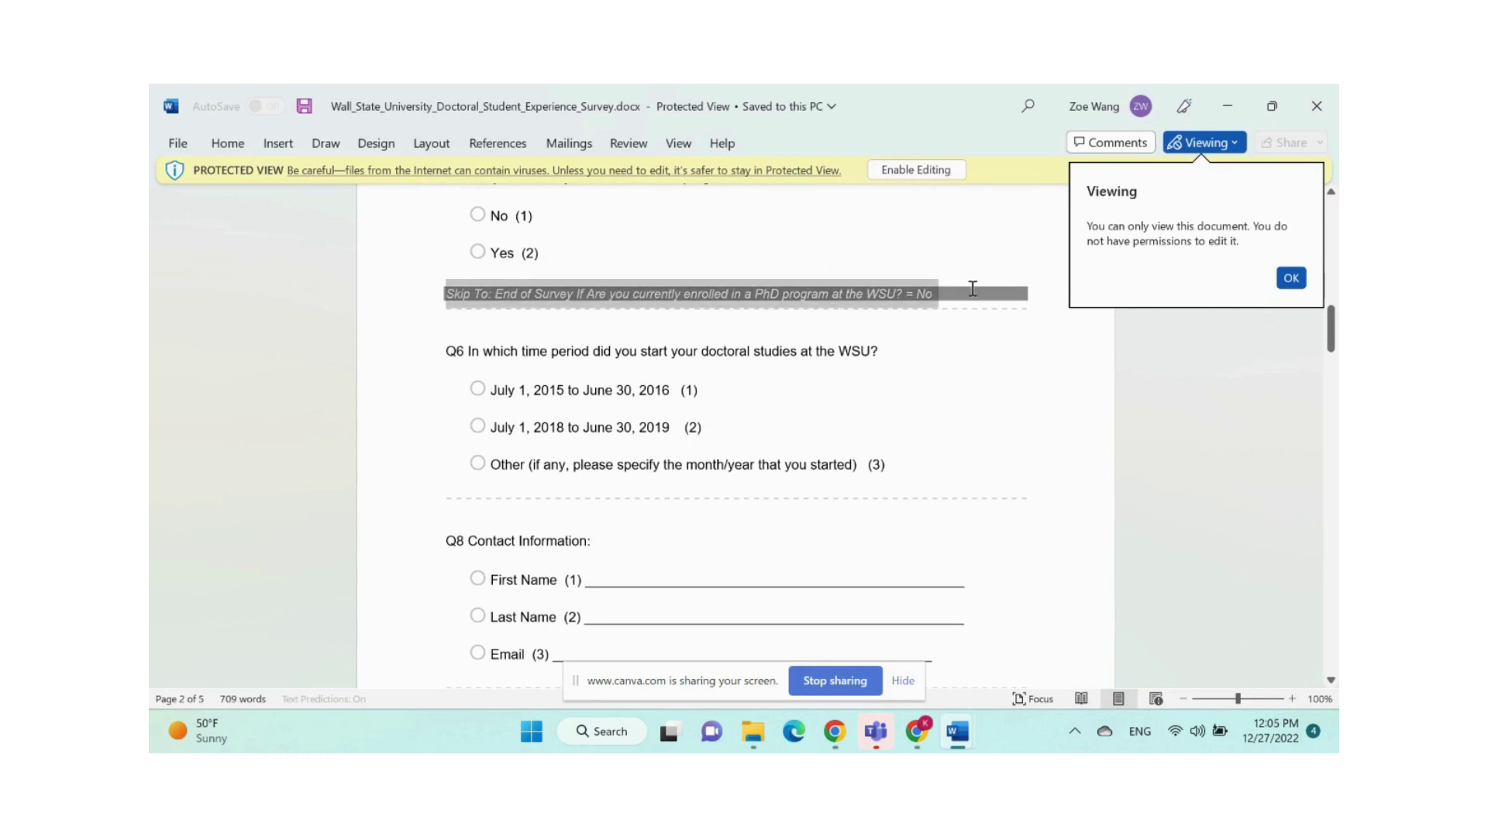